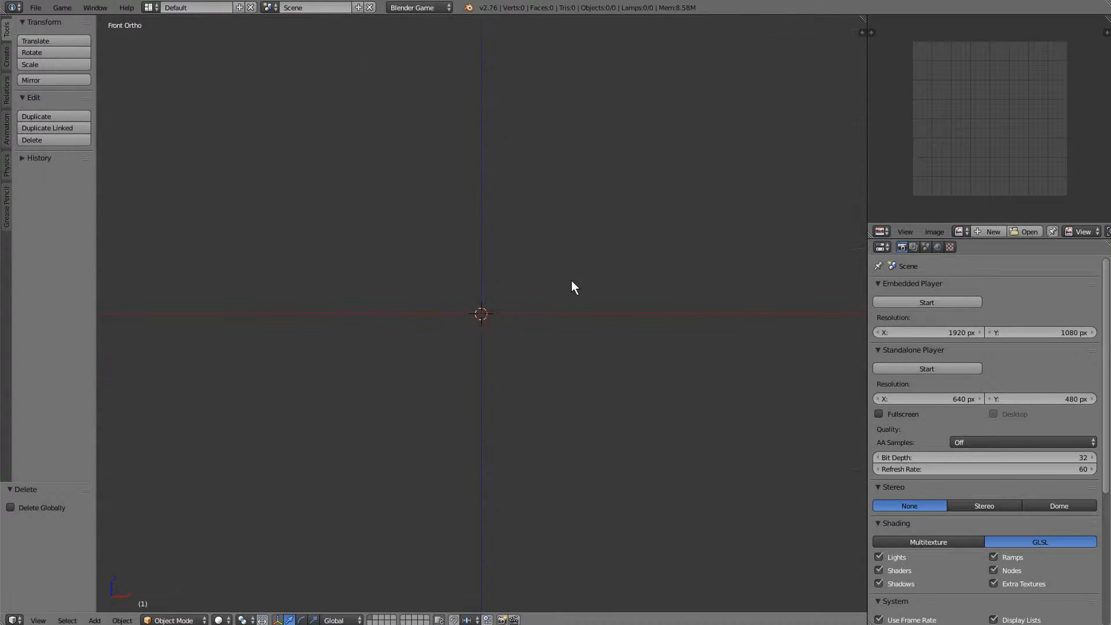
- Add an ico sphere mesh at the scene origin
key(shift+a)
mouse_move(574, 285)
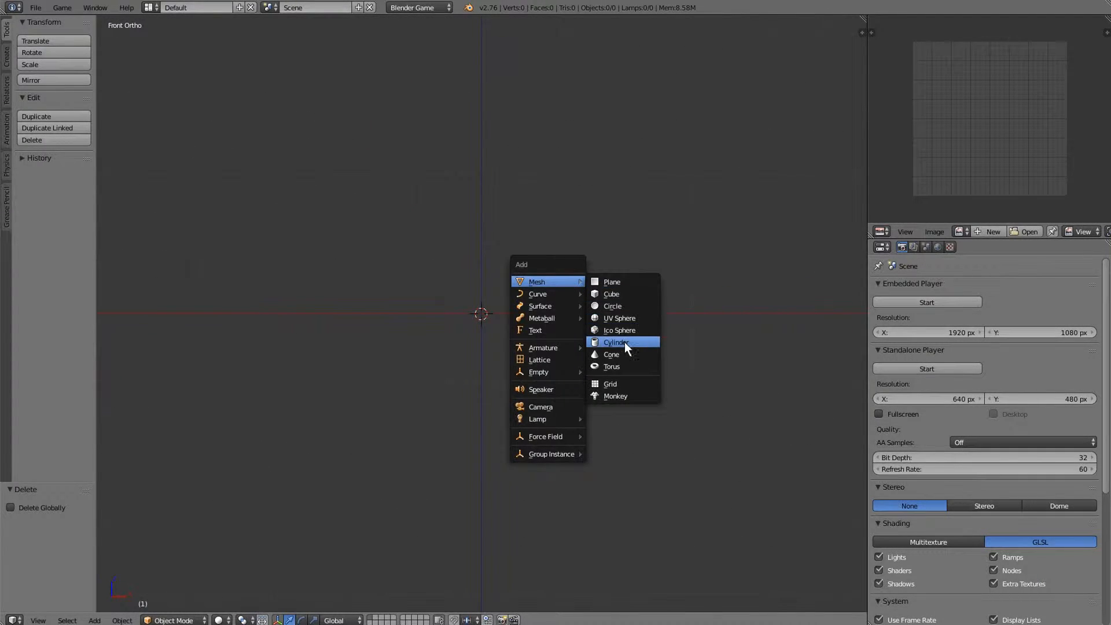
click(618, 326)
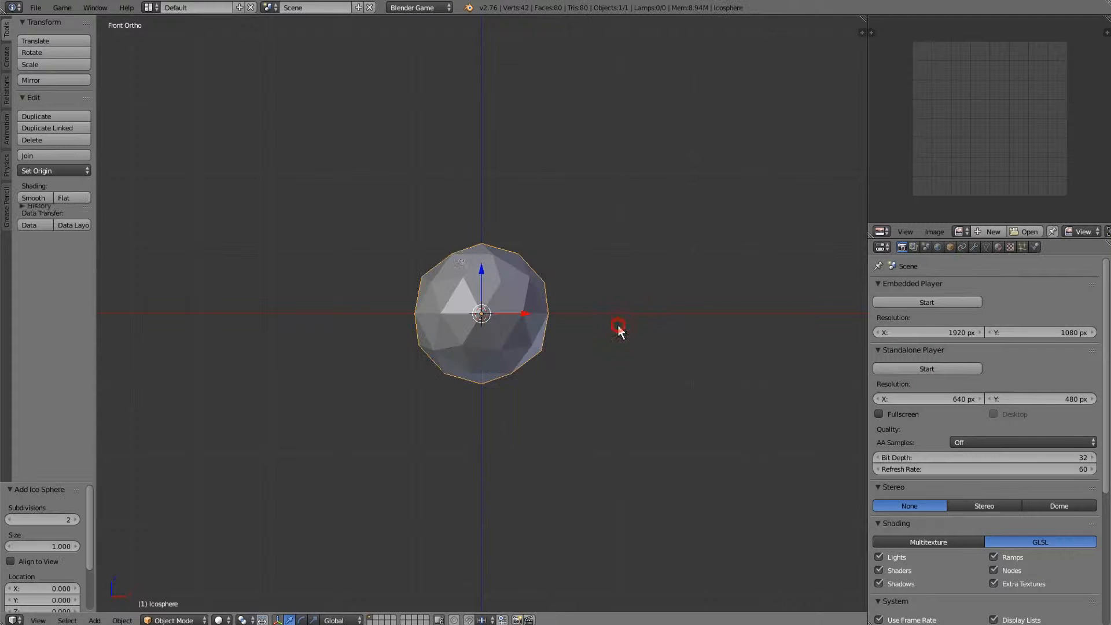
scroll(481, 276, up, 6)
middle_drag(480, 275, 564, 297)
scroll(638, 290, down, 5)
- Enter Edit Mode on the ico sphere and enable proportional editing
key(Tab)
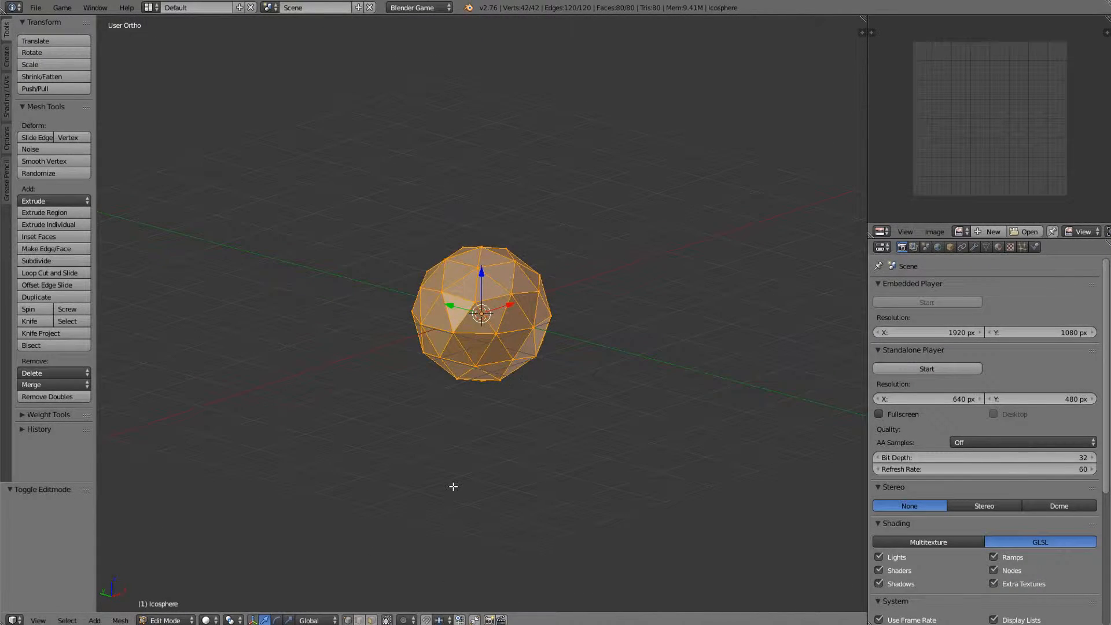
click(402, 620)
click(418, 569)
scroll(541, 378, up, 6)
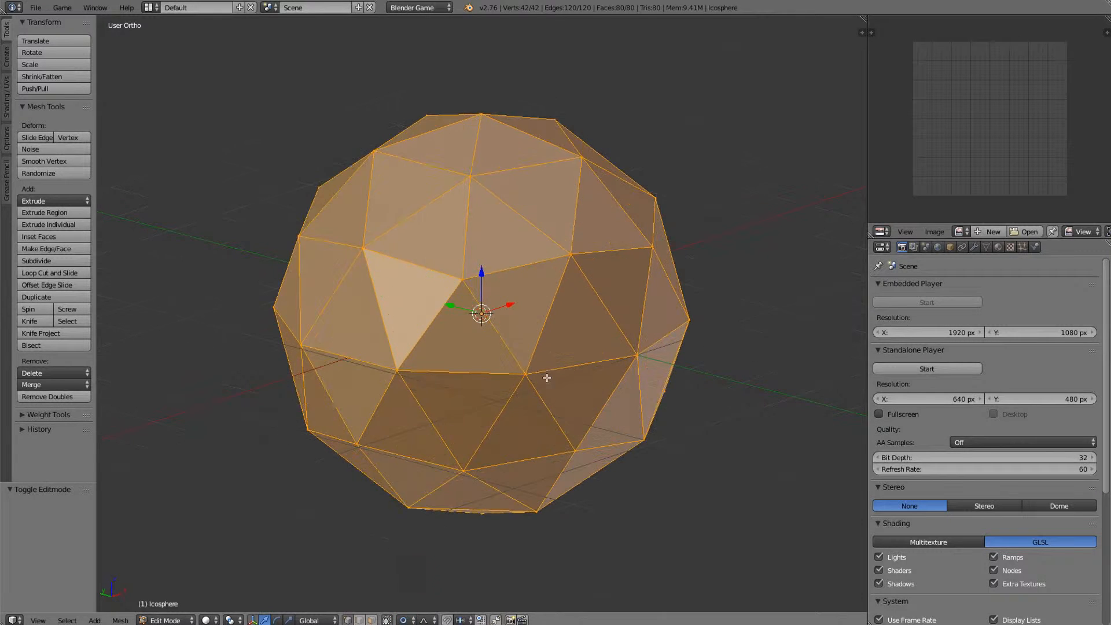
- Move one upper side vertex of the sphere inward and down by about 0.29 in Y and -0.13 in Z, using proportional falloff
right_click(613, 224)
scroll(613, 224, down, 4)
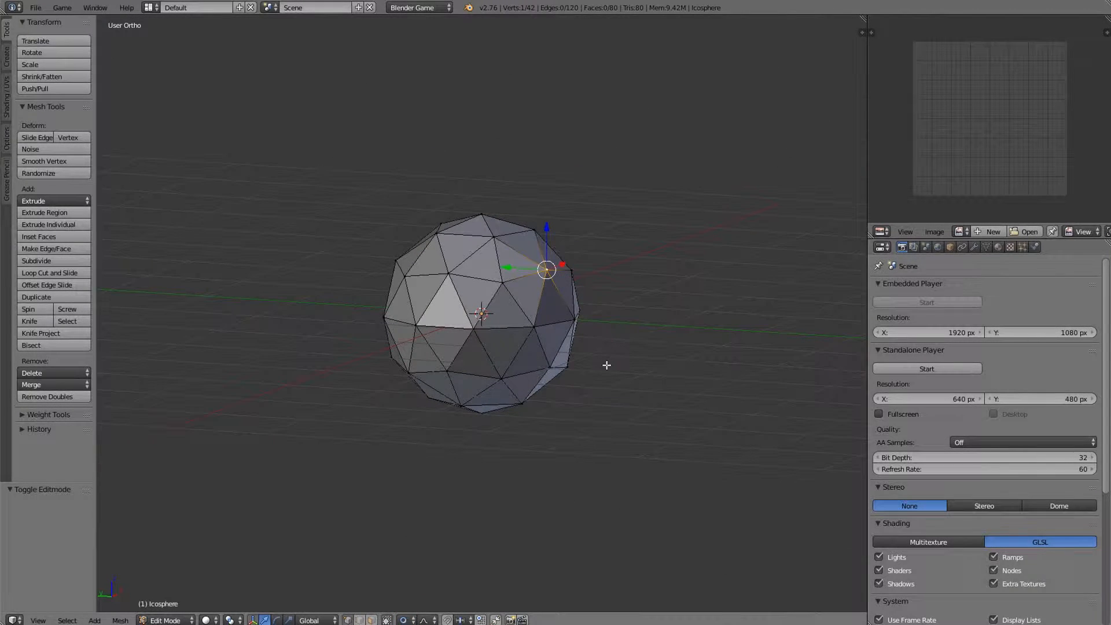
middle_drag(606, 337, 672, 300)
key(g)
scroll(637, 241, down, 2)
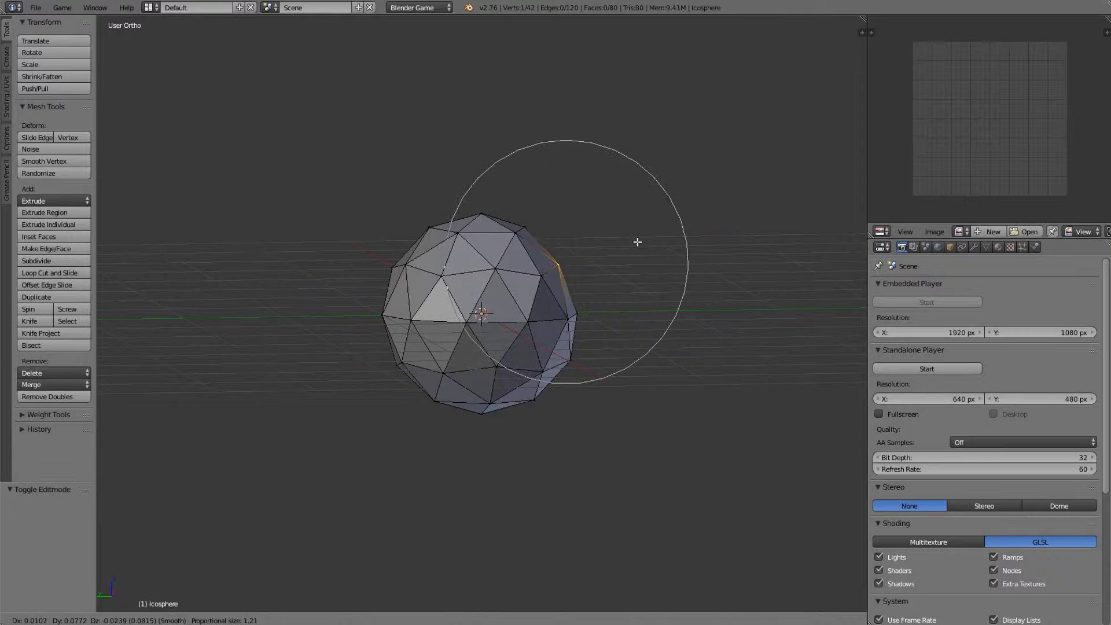
click(617, 251)
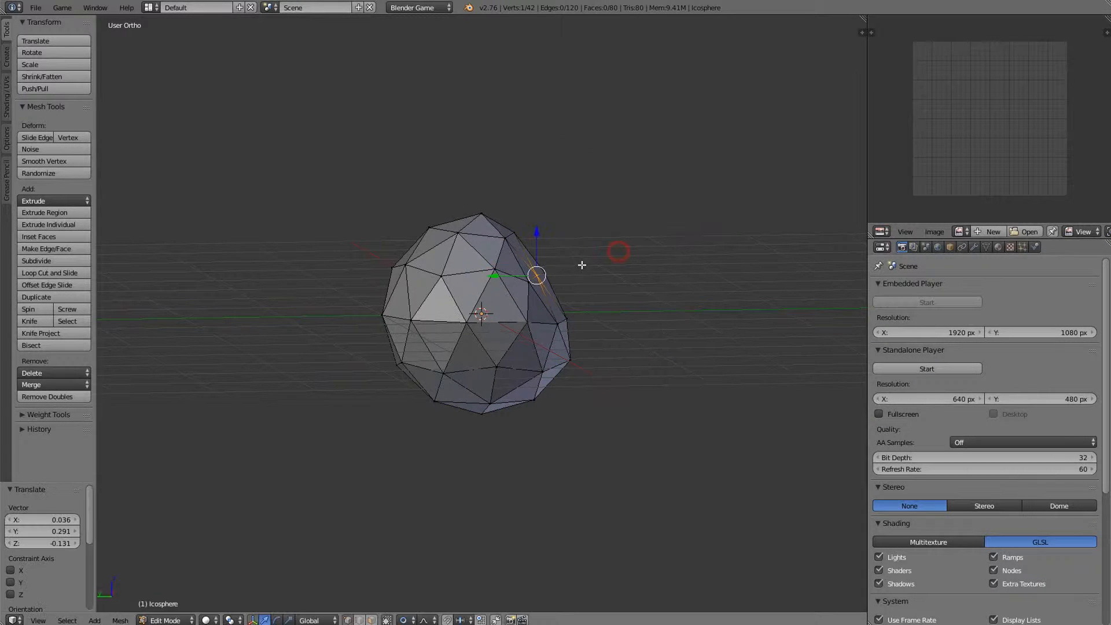
- Lower the sphere's top vertex by about 0.17 along Z with proportional falloff to flatten the crown
middle_drag(620, 251, 596, 262)
key(g)
scroll(472, 222, up, 5)
click(470, 230)
right_click(368, 261)
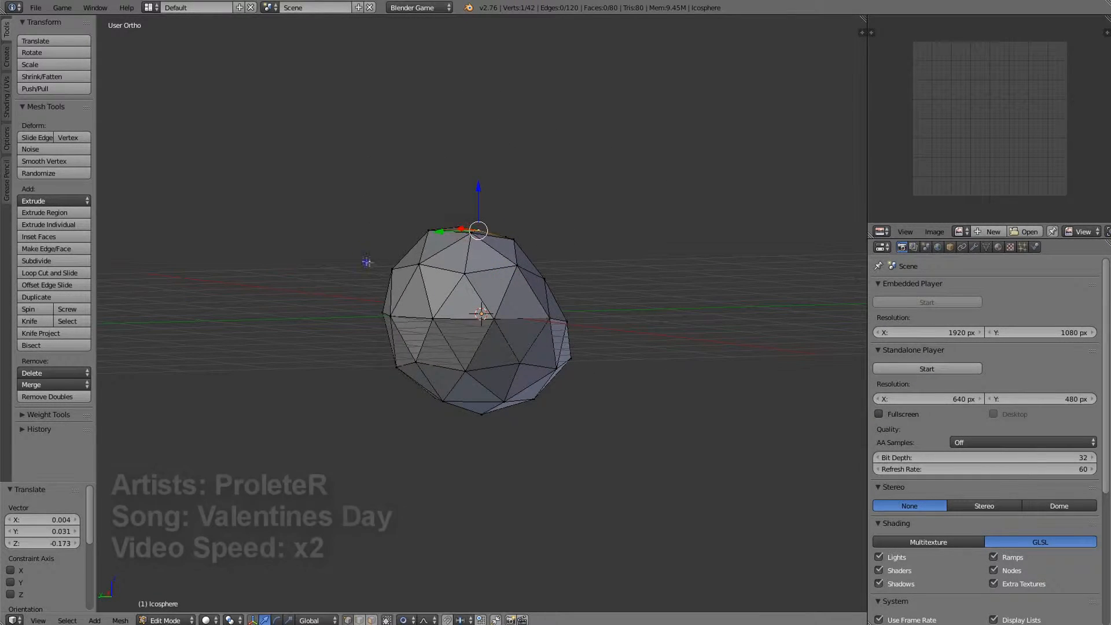
- Move several vertices around the sphere's upper part one by one to make its silhouette irregular
middle_drag(486, 243, 600, 318)
key(g)
click(476, 253)
right_click(573, 271)
key(g)
click(546, 279)
right_click(546, 262)
key(g)
click(647, 266)
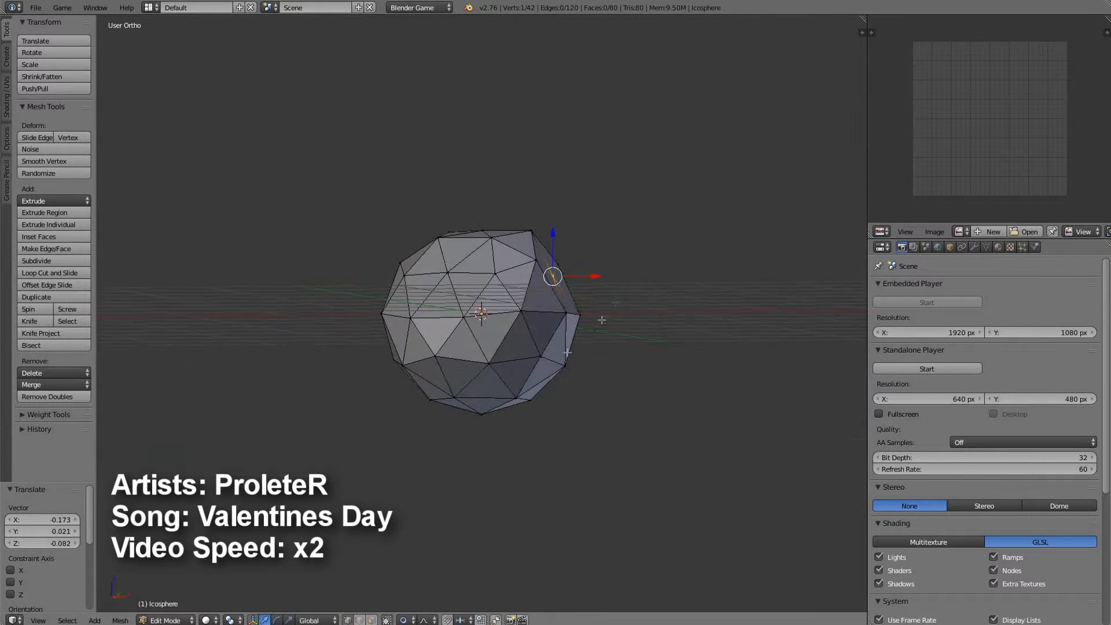
- Push the bottom vertex upward and shift the lower side vertices to roughen the sphere's underside
right_click(484, 409)
key(g)
click(476, 398)
right_click(556, 359)
key(g)
click(587, 367)
middle_drag(560, 360, 651, 331)
key(g)
click(583, 357)
- Select two neighbouring vertices on the sphere's side and move them together with proportional falloff
right_click(534, 342)
right_click(503, 340)
shift+right_click(557, 333)
key(g)
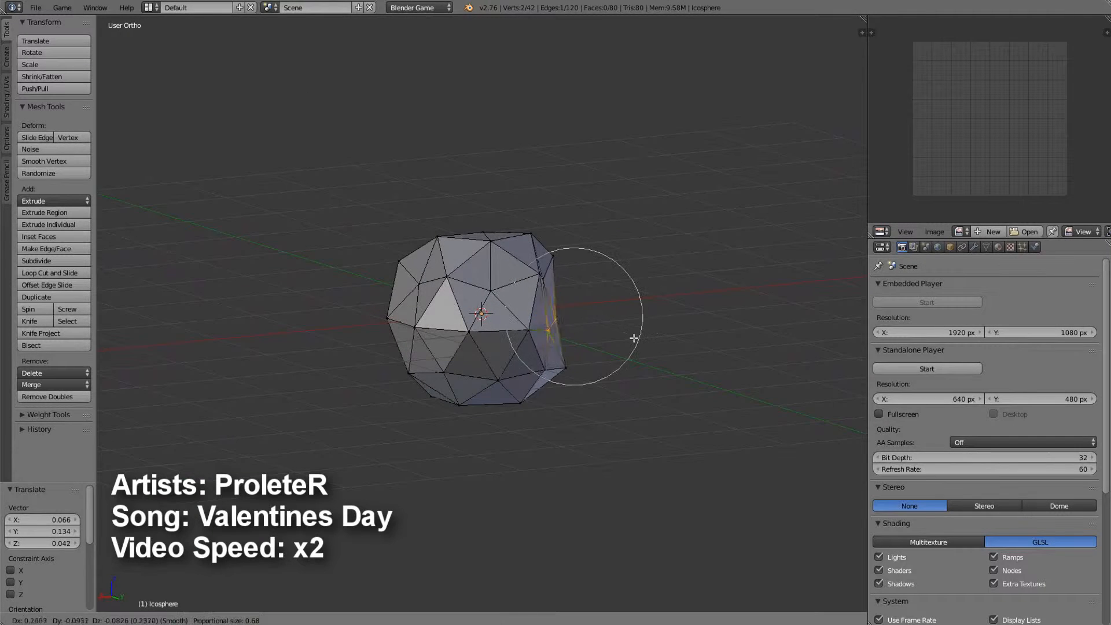
click(624, 338)
- Move two upper side vertices together and reposition a single vertex on the sphere's side
right_click(543, 273)
shift+right_click(557, 258)
key(g)
click(564, 258)
middle_drag(570, 324, 550, 382)
right_click(546, 334)
key(g)
click(573, 318)
- Select the whole mesh, flatten it along Z and stretch it along Y into an elongated rock
key(Tab)
key(Tab)
key(a)
key(a)
key(s)
key(z)
click(557, 385)
key(s)
key(y)
click(574, 450)
- Select two vertices on the elongated rock and move them freely and along Z to dent its surface
key(Tab)
key(Tab)
right_click(344, 239)
shift+right_click(407, 294)
middle_drag(412, 296, 337, 300)
key(g)
click(480, 324)
key(g)
key(z)
click(485, 327)
- Return to Object Mode and apply smooth shading to the rock
key(Tab)
click(37, 200)
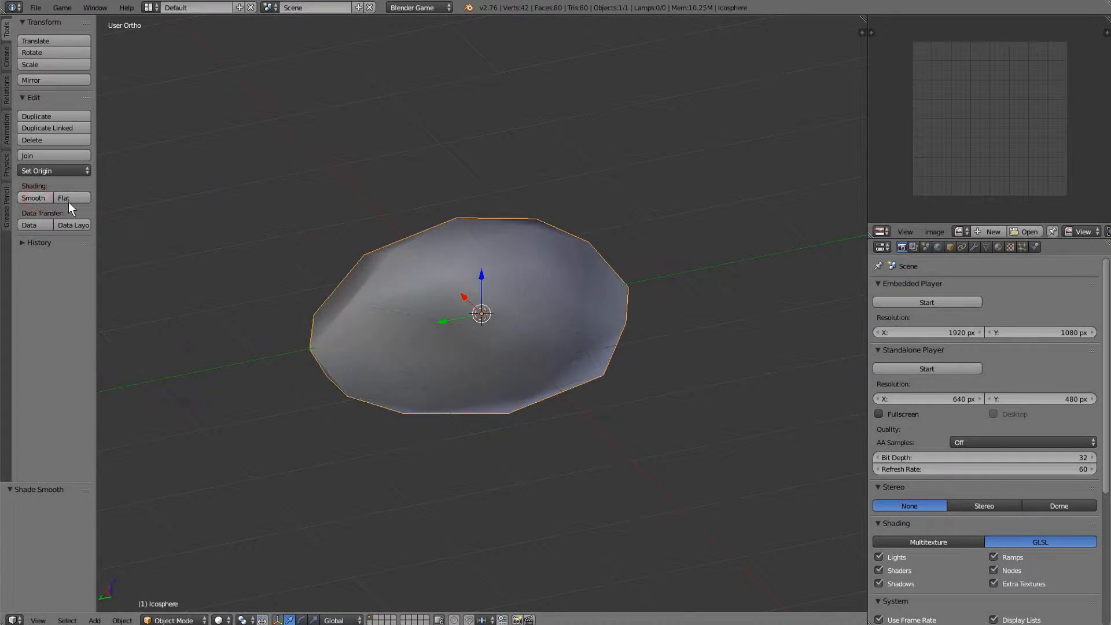
mouse_move(428, 278)
middle_down()
mouse_move(485, 276)
mouse_move(383, 287)
middle_up()
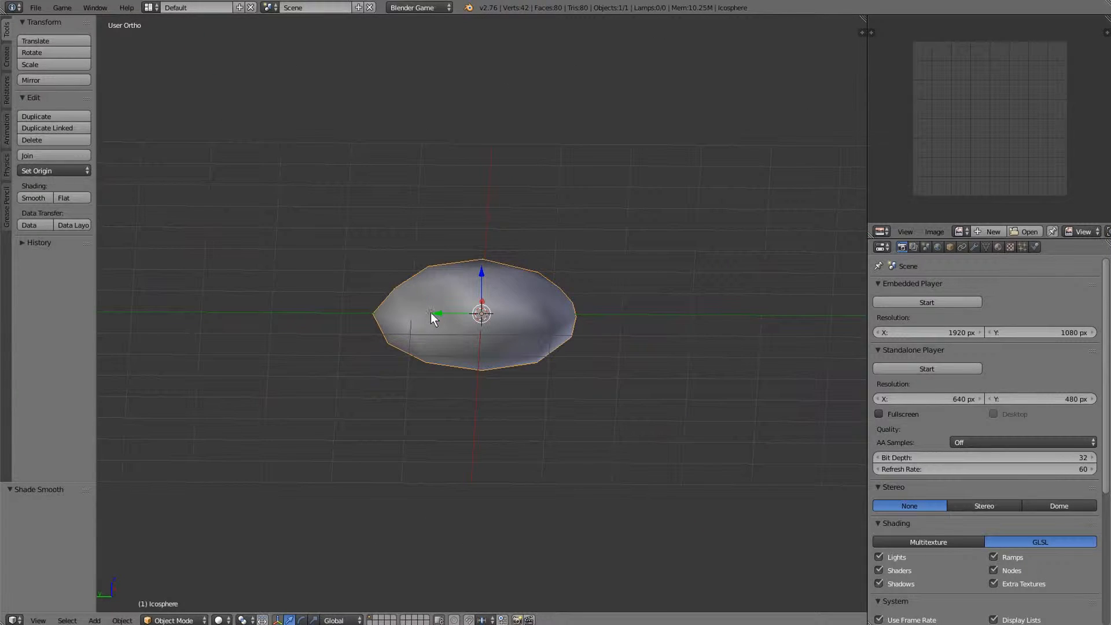
- Move the finished rock aside along Y and snap the 3D cursor back to the scene centre
key(g)
key(y)
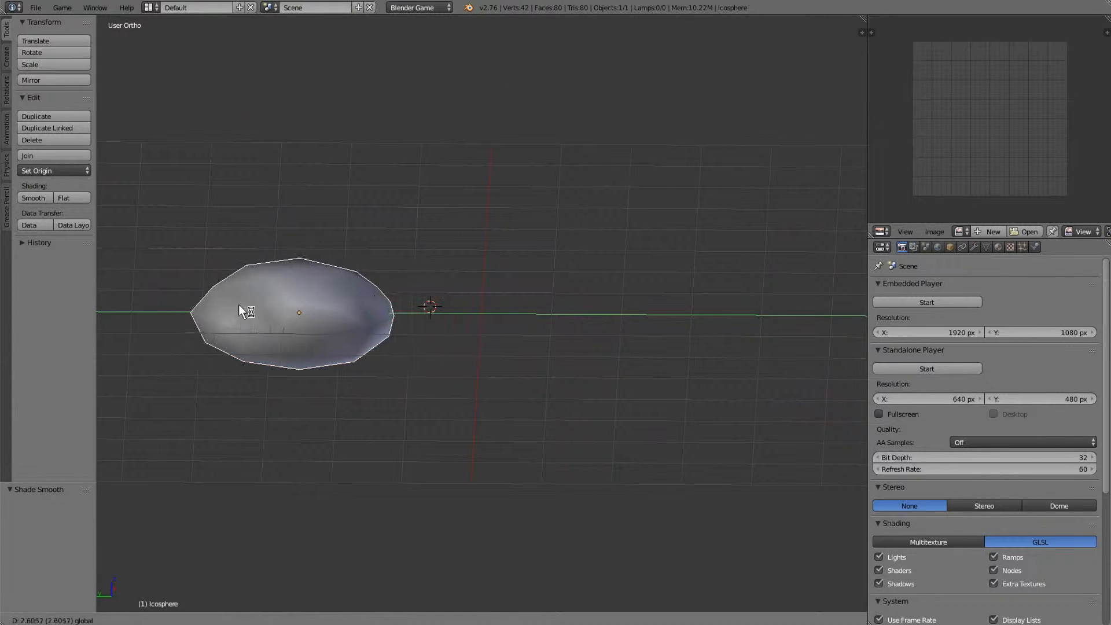
click(208, 310)
key(shift+s)
click(494, 361)
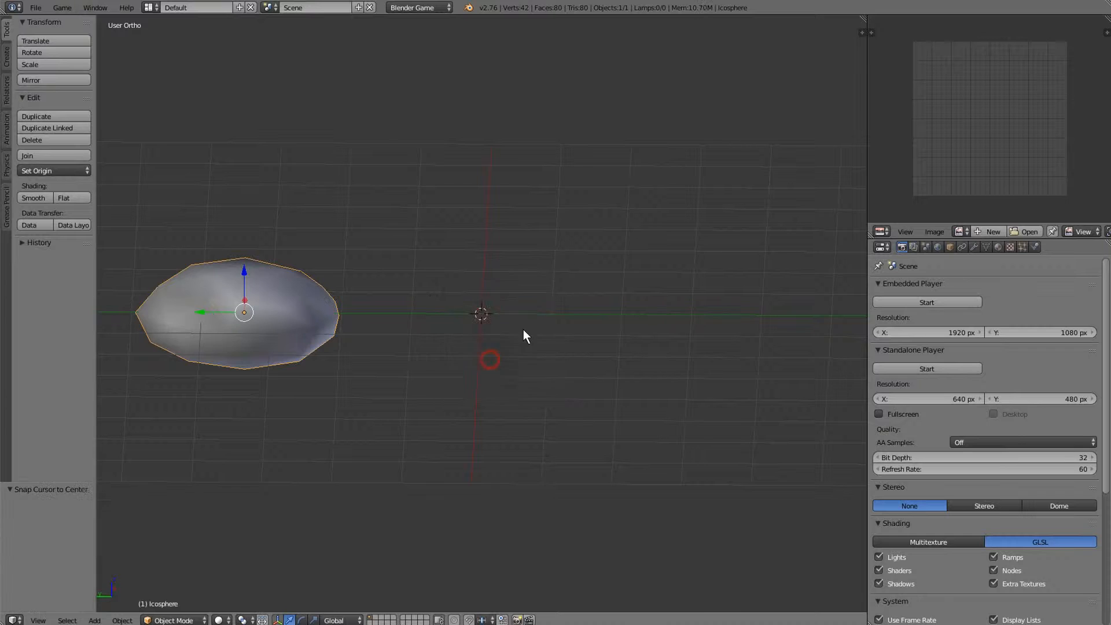
- Add a second ico sphere at the scene centre, beside the finished rock
mouse_move(523, 335)
middle_down()
mouse_move(620, 335)
mouse_move(524, 352)
mouse_move(536, 298)
mouse_move(536, 336)
middle_up()
scroll(536, 336, up, 3)
key(shift+a)
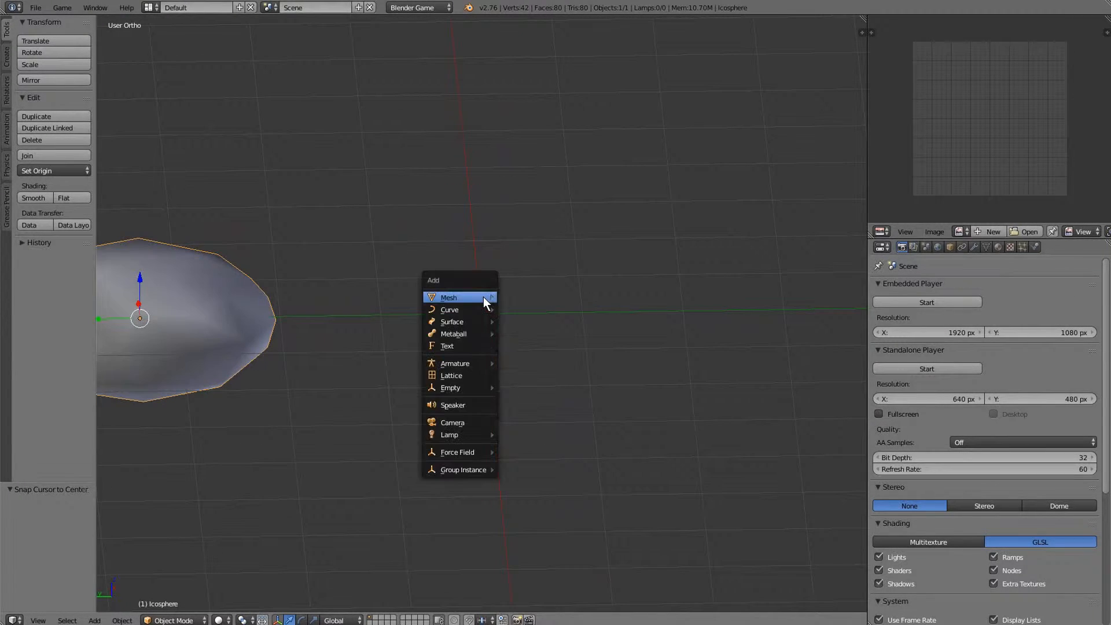
mouse_move(492, 299)
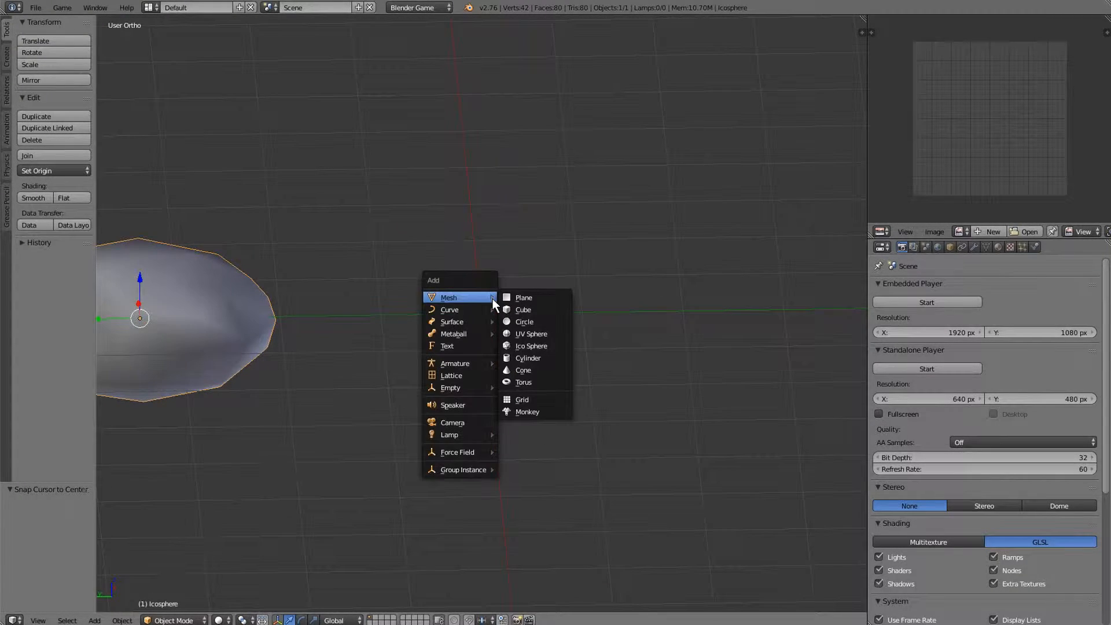
click(525, 343)
mouse_move(417, 311)
middle_down()
mouse_move(443, 298)
mouse_move(425, 303)
middle_up()
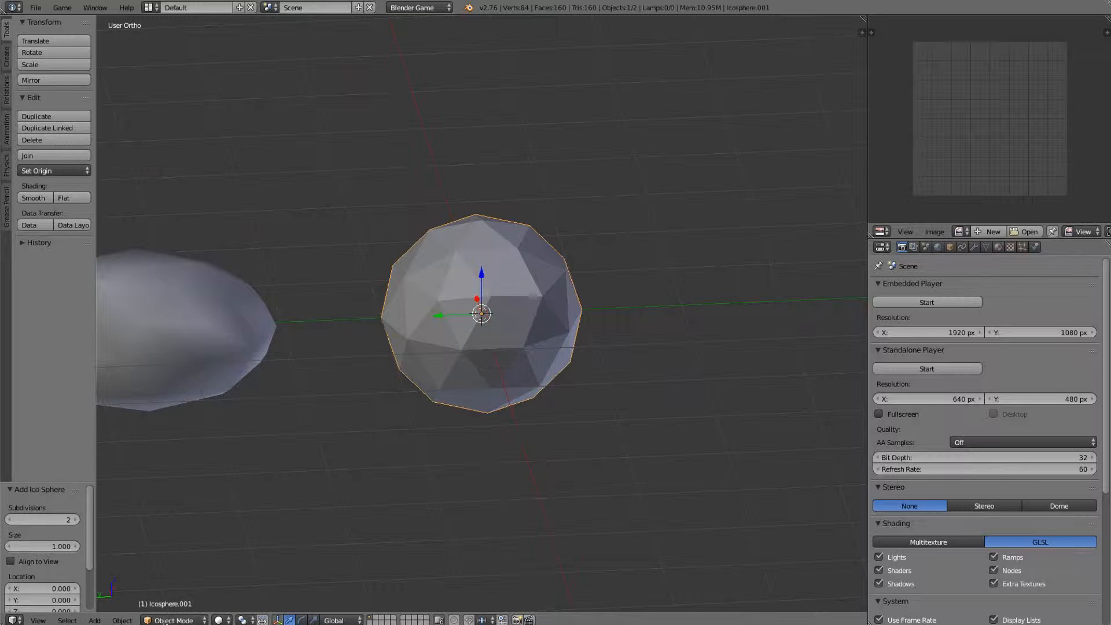
- Switch the second ico sphere to Sculpt Mode
click(173, 620)
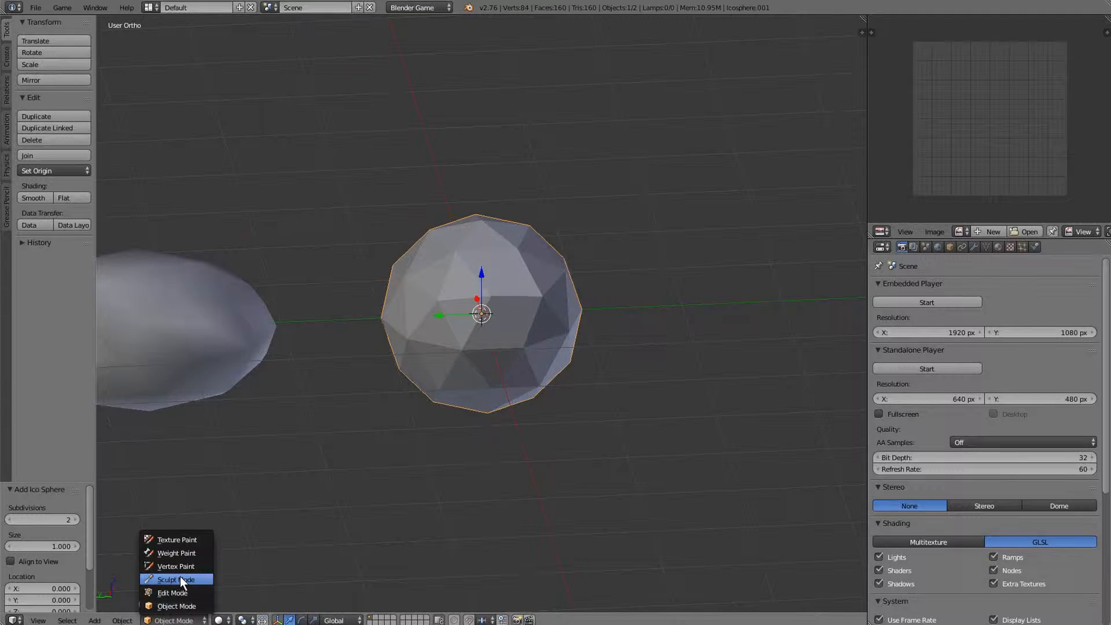
click(180, 576)
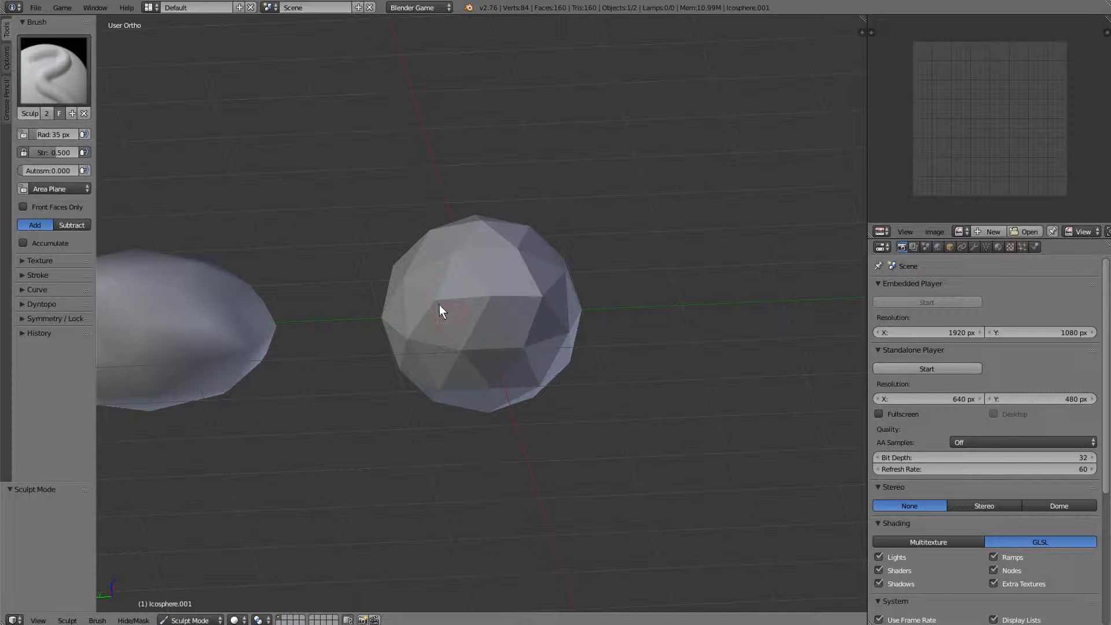
mouse_move(444, 337)
middle_down()
mouse_move(466, 360)
mouse_move(459, 310)
mouse_move(114, 133)
middle_up()
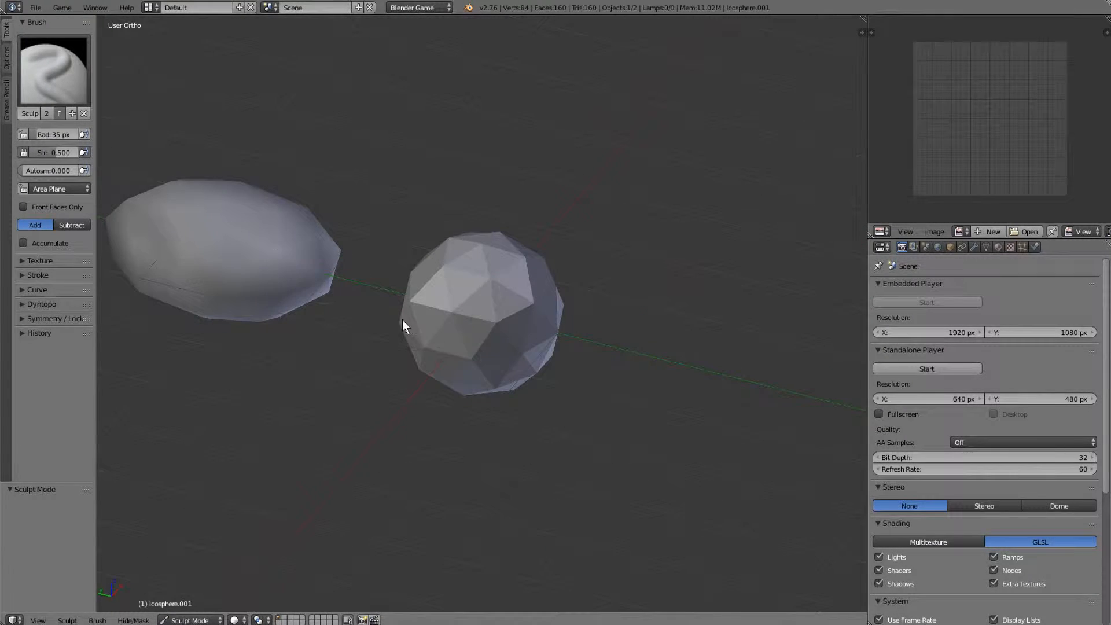
mouse_move(471, 315)
middle_down()
mouse_move(454, 297)
mouse_move(477, 307)
mouse_move(444, 277)
middle_up()
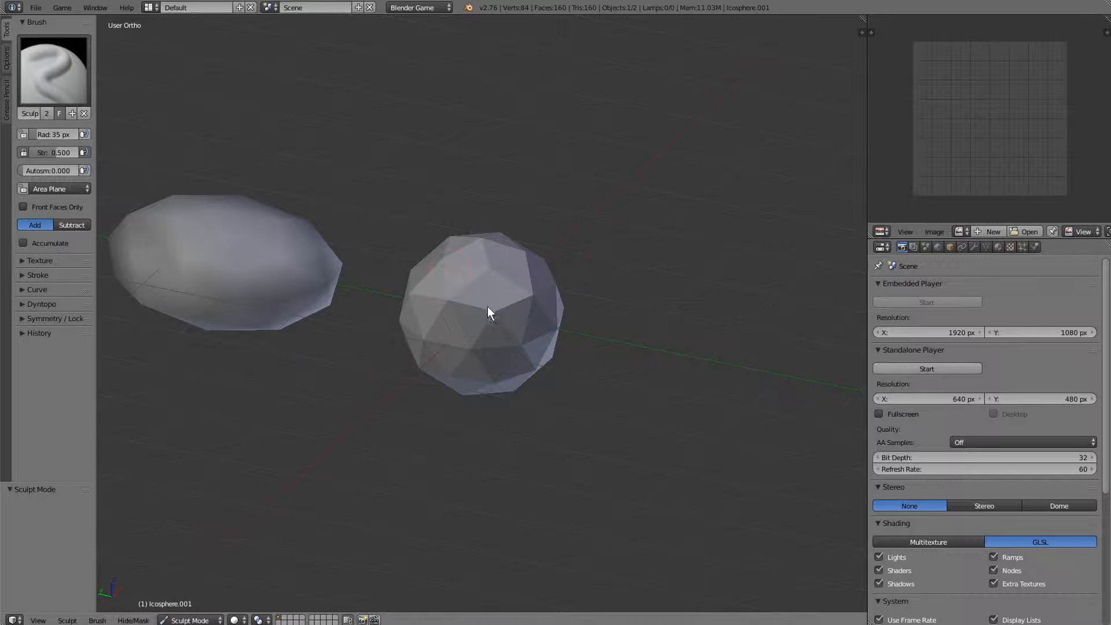
middle_drag(489, 311, 433, 286)
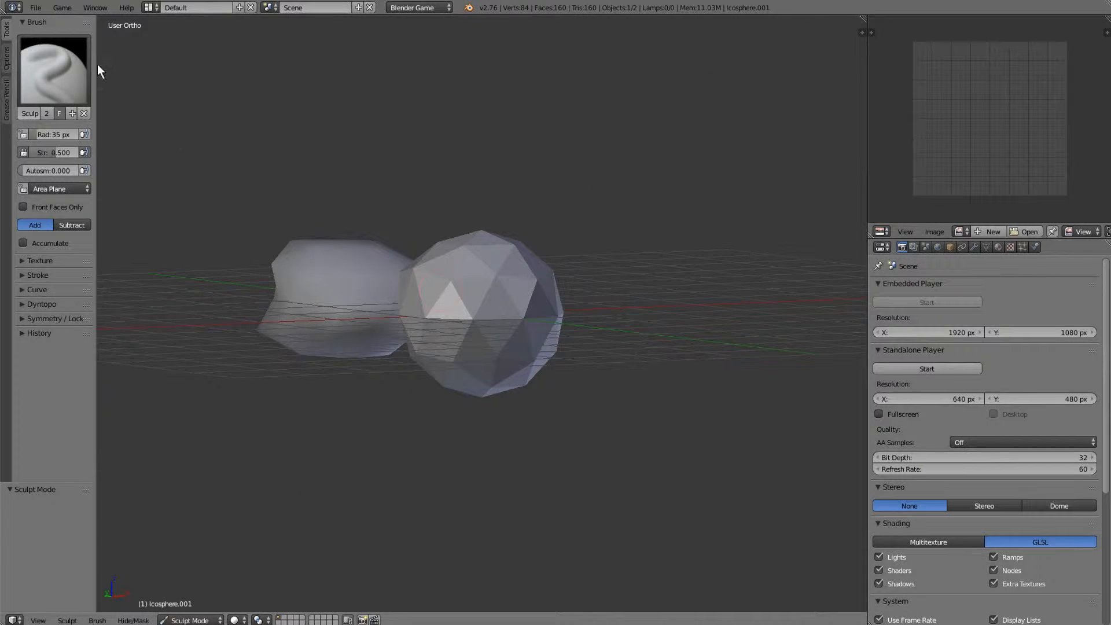
- Choose the Grab sculpt brush and set its radius to 109 px
click(74, 64)
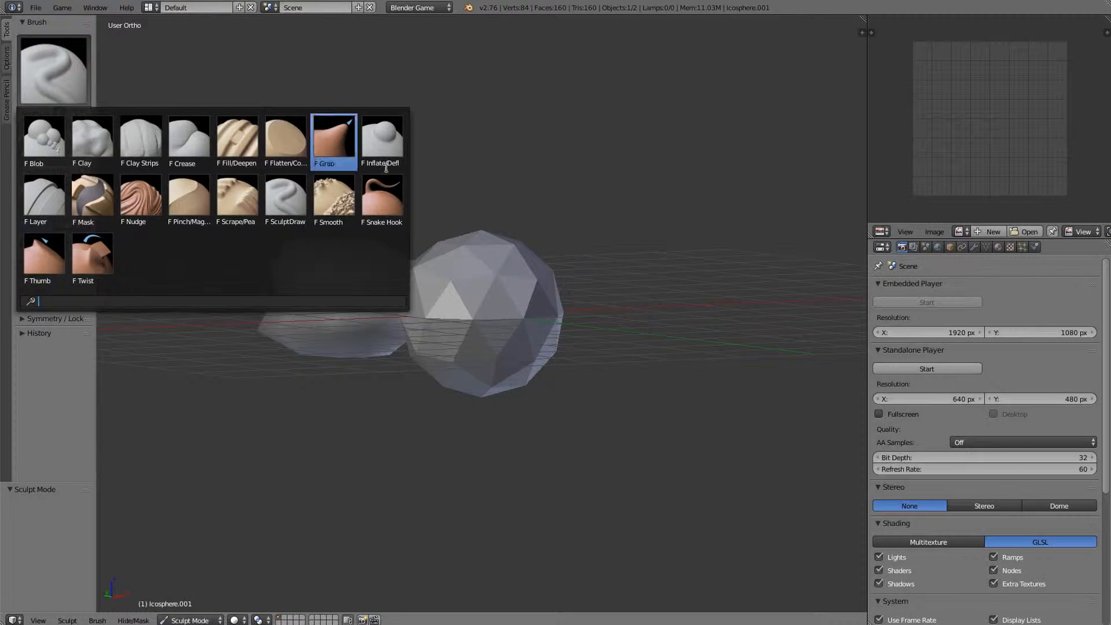
click(339, 140)
mouse_move(381, 190)
middle_down()
mouse_move(439, 282)
mouse_move(429, 301)
mouse_move(445, 298)
mouse_move(416, 331)
middle_up()
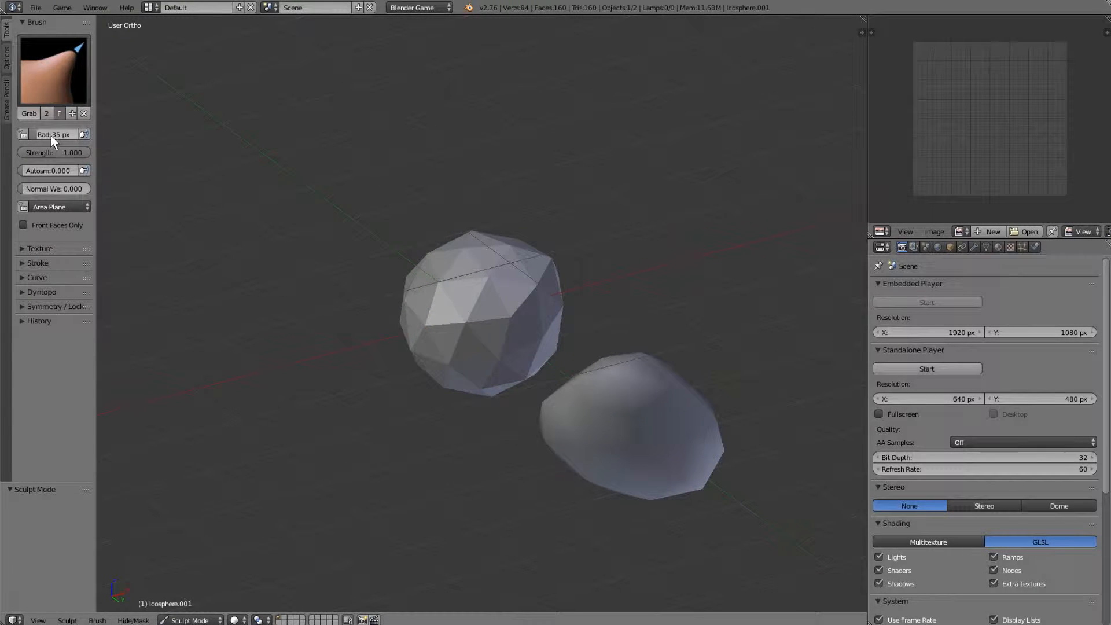
mouse_move(301, 336)
middle_down()
mouse_move(348, 374)
mouse_move(488, 351)
mouse_move(545, 404)
mouse_move(616, 400)
middle_up()
scroll(486, 350, up, 3)
key(f)
click(435, 331)
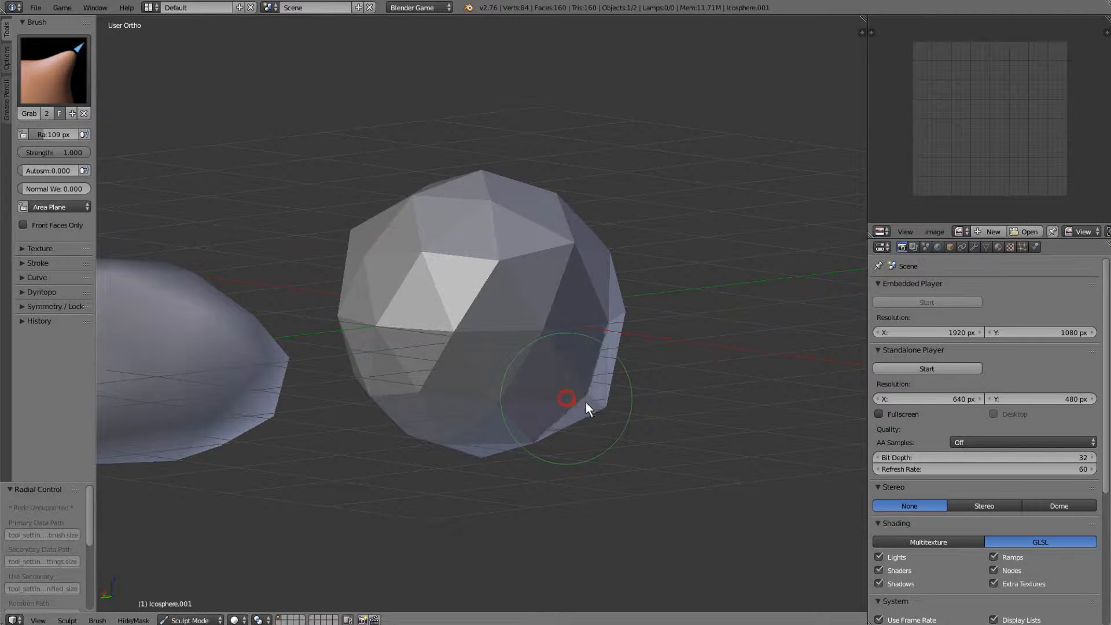
- Grab one side of the sphere outward, then push a front facet and an upper edge inward
drag(624, 325, 636, 323)
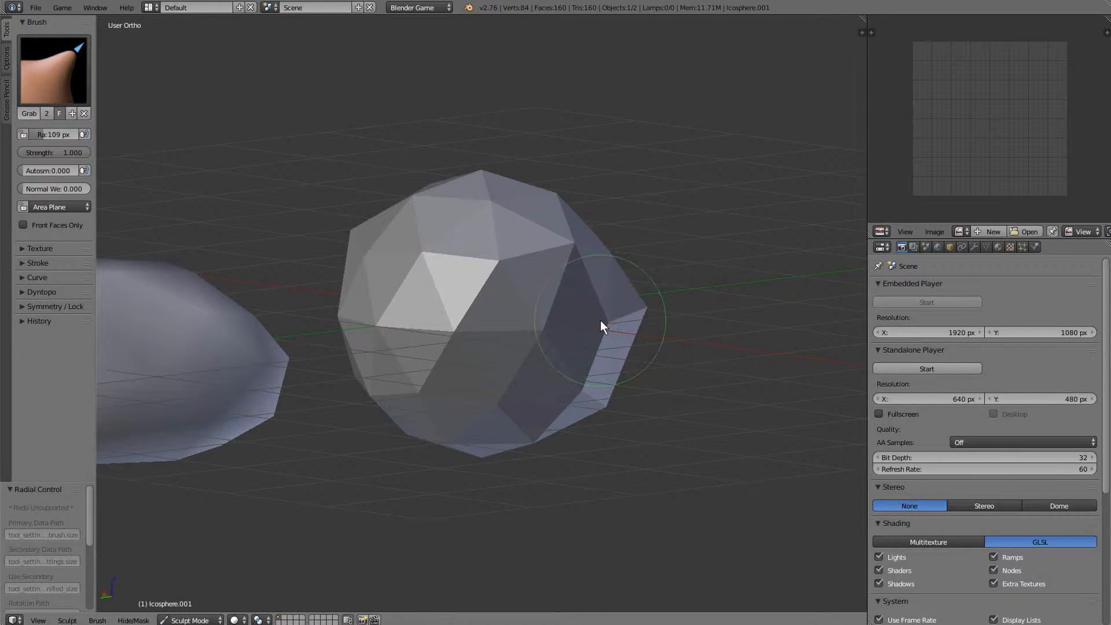
mouse_move(612, 331)
middle_down()
mouse_move(641, 321)
mouse_move(634, 381)
middle_up()
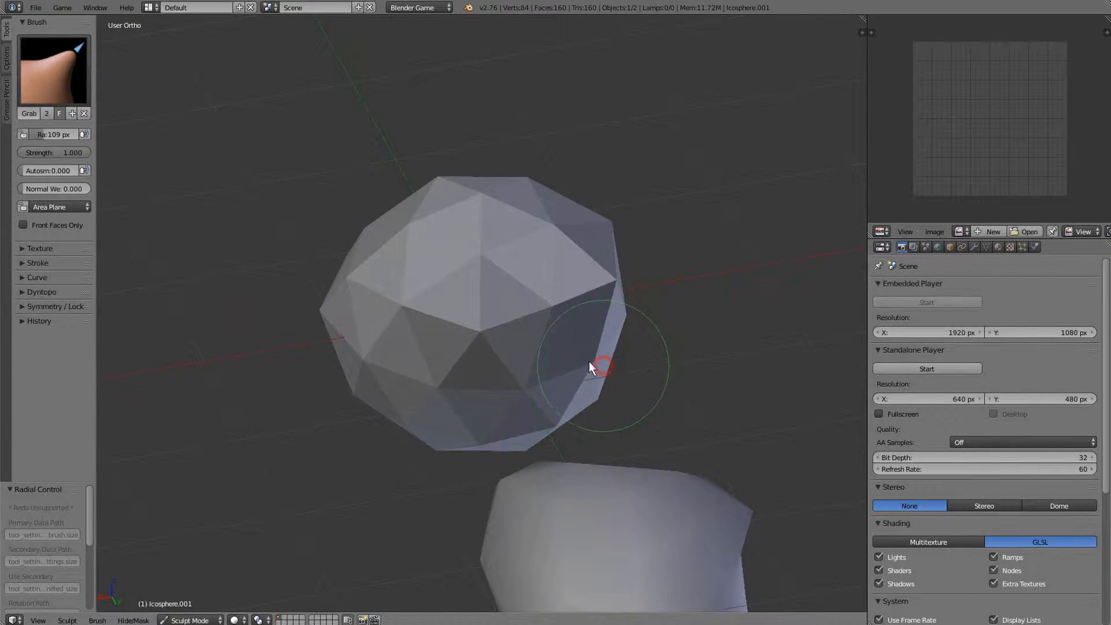
drag(538, 364, 516, 372)
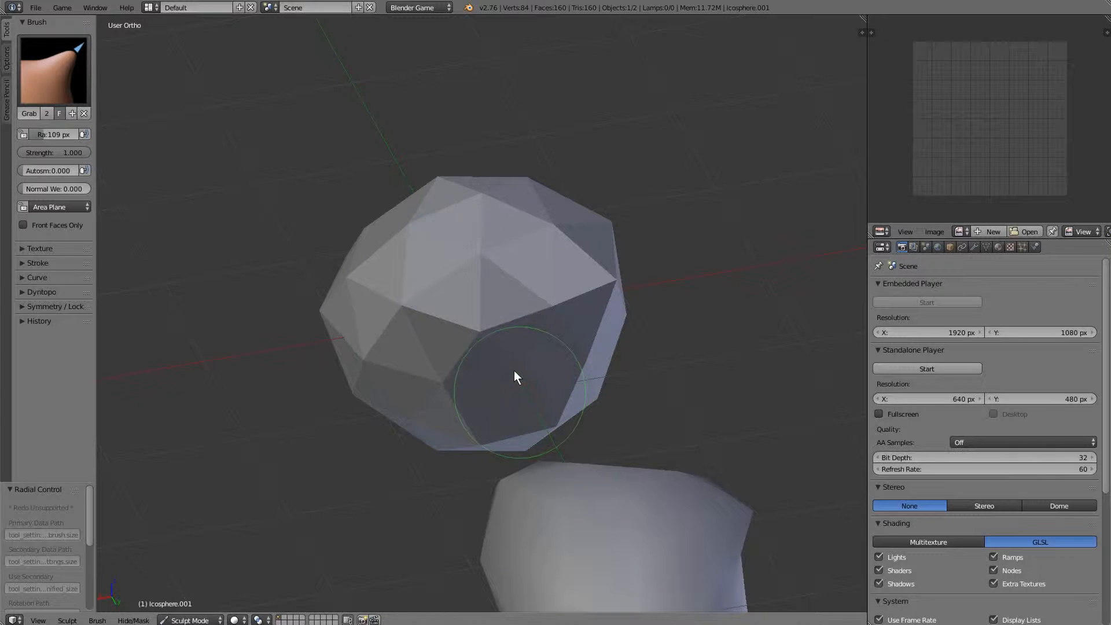
mouse_move(514, 384)
middle_down()
mouse_move(377, 355)
mouse_move(422, 250)
mouse_move(404, 242)
middle_up()
scroll(422, 249, up, 1)
drag(394, 182, 423, 192)
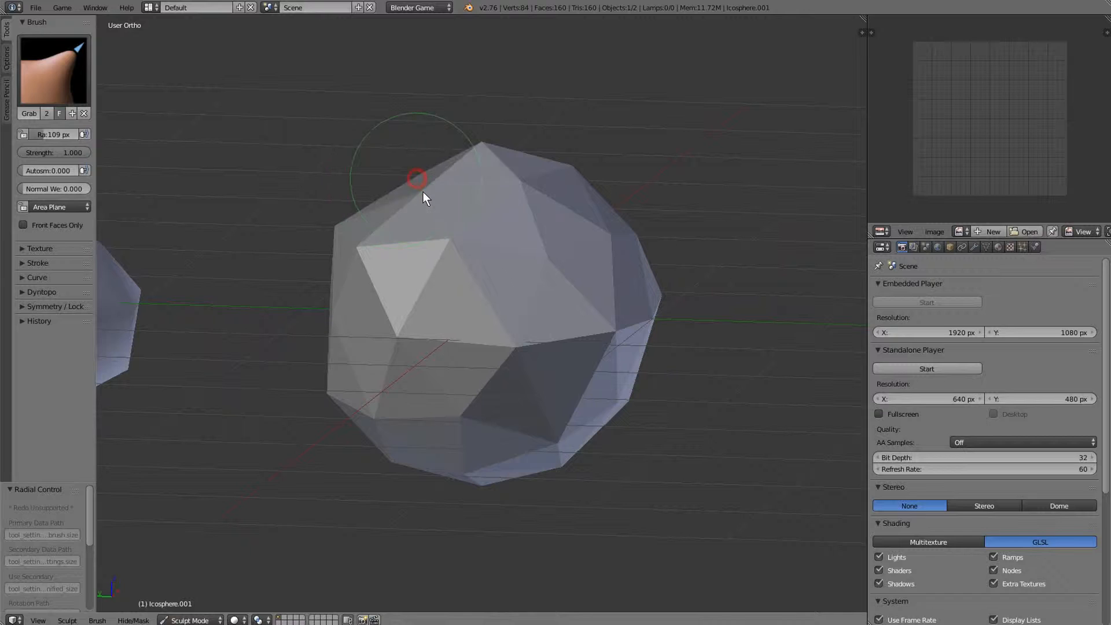
- Sculpt uneven facets around the sphere's sides with Grab strokes and push its peak down to blunt it
middle_drag(533, 261, 412, 207)
drag(409, 203, 428, 211)
middle_drag(427, 210, 487, 277)
drag(561, 348, 543, 344)
mouse_move(599, 342)
middle_down()
mouse_move(647, 323)
mouse_move(443, 310)
mouse_move(352, 287)
middle_up()
mouse_move(371, 240)
mouse_down()
mouse_move(384, 241)
mouse_move(409, 174)
mouse_move(429, 185)
mouse_move(424, 238)
mouse_up()
middle_drag(423, 239, 433, 263)
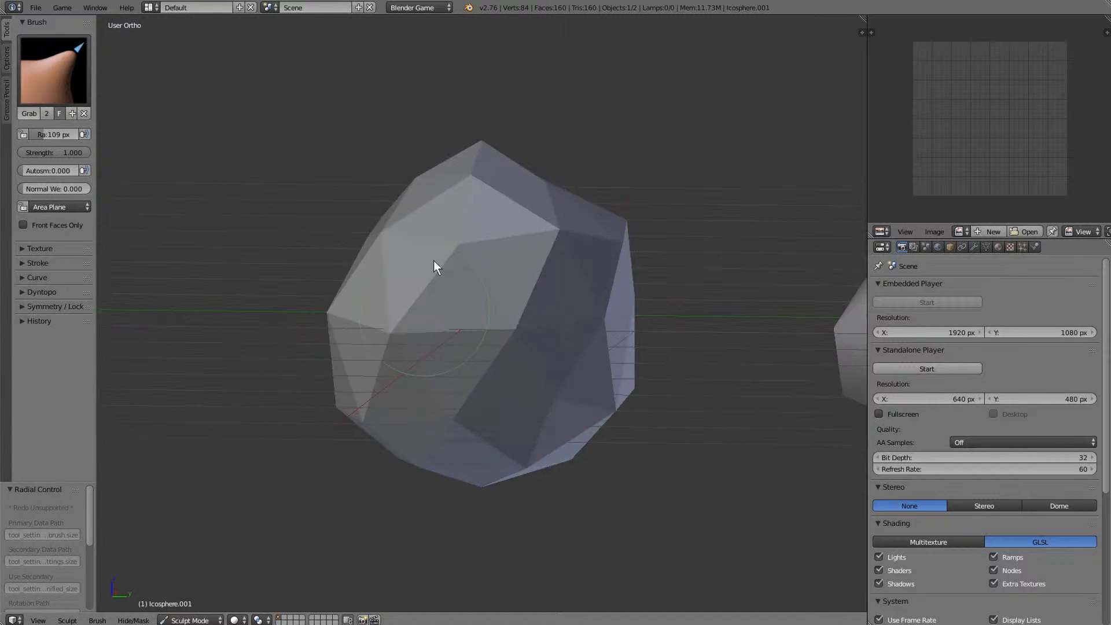
mouse_move(456, 188)
mouse_down()
mouse_move(474, 151)
mouse_move(480, 165)
mouse_up()
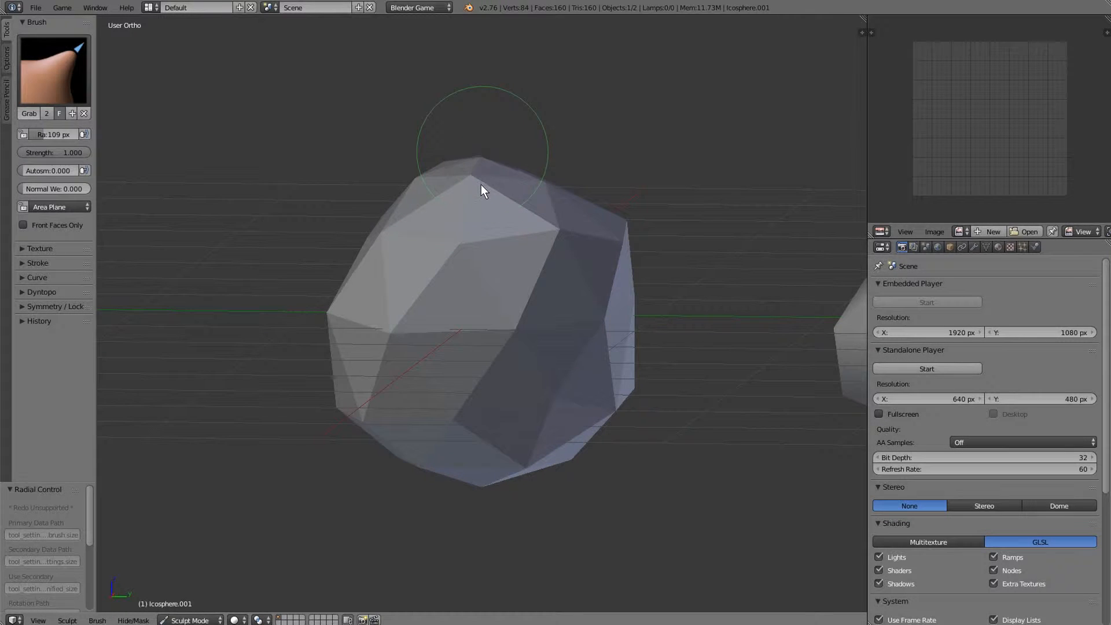
- Push the upper side edges inward with Grab strokes from several angles to round off the protruding corners
middle_drag(483, 191, 549, 275)
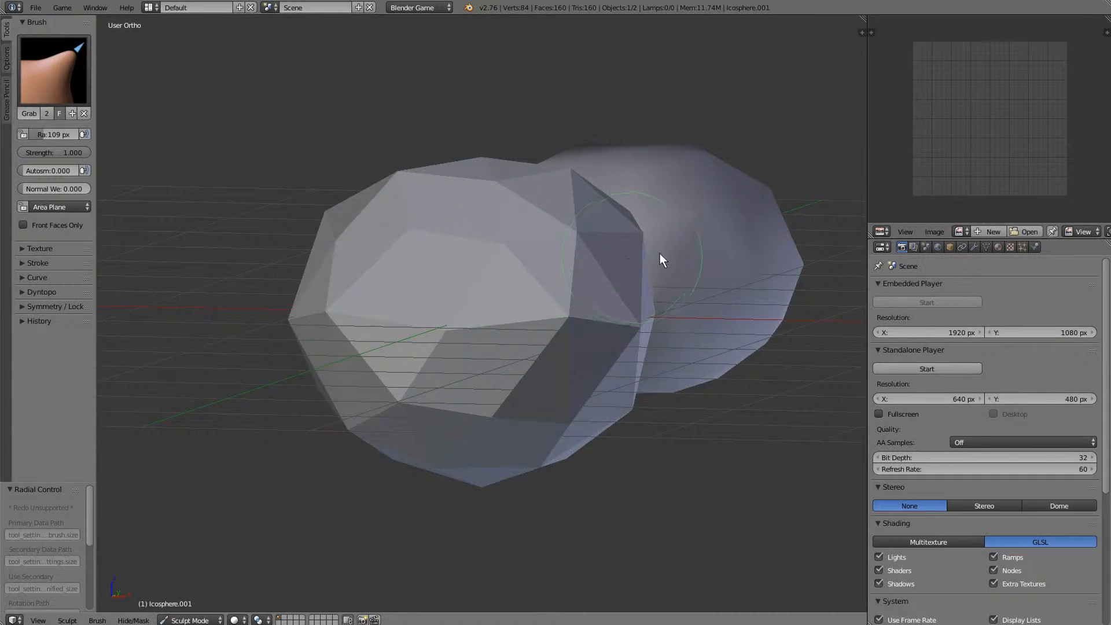
middle_drag(659, 254, 703, 240)
drag(655, 229, 624, 234)
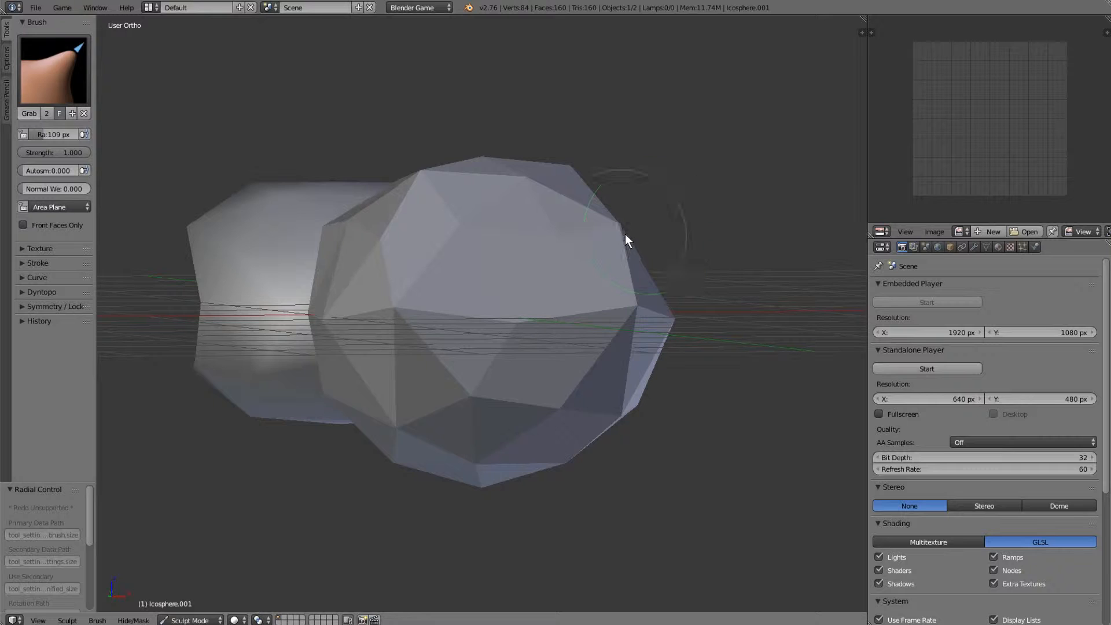
mouse_move(625, 234)
middle_down()
mouse_move(491, 249)
mouse_move(499, 278)
middle_up()
middle_drag(565, 258, 573, 219)
drag(613, 221, 577, 241)
middle_drag(630, 243, 574, 248)
drag(590, 244, 561, 250)
- Push the lower front and one side of the sphere slightly inward with Grab strokes from different angles
mouse_move(560, 251)
middle_down()
mouse_move(670, 242)
mouse_move(789, 279)
mouse_move(668, 290)
mouse_move(684, 267)
middle_up()
drag(506, 452, 507, 455)
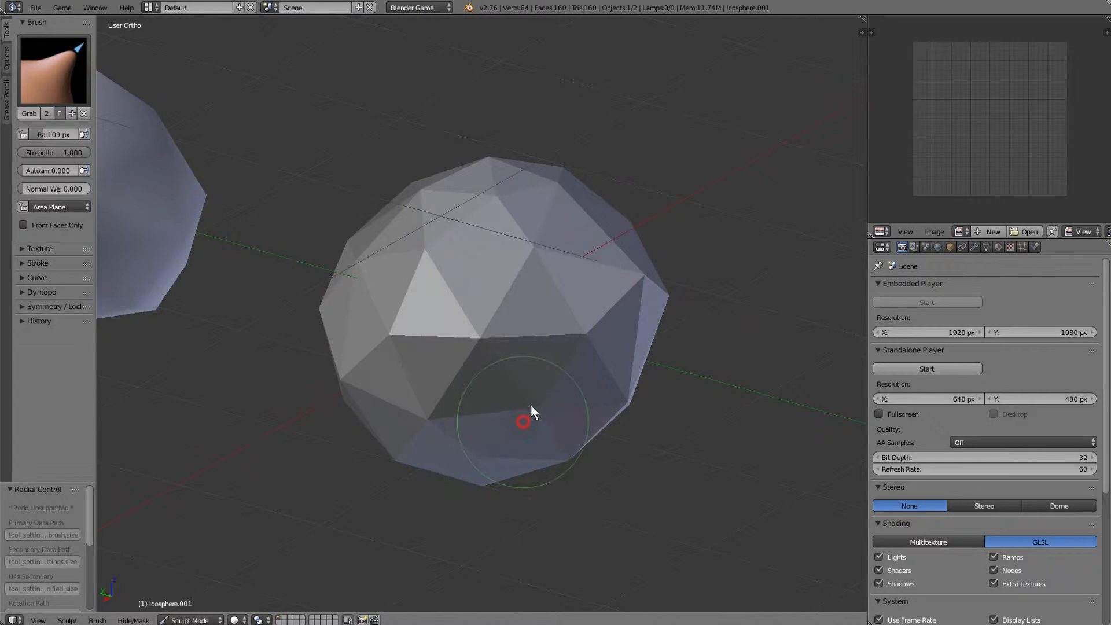
middle_drag(532, 409, 430, 440)
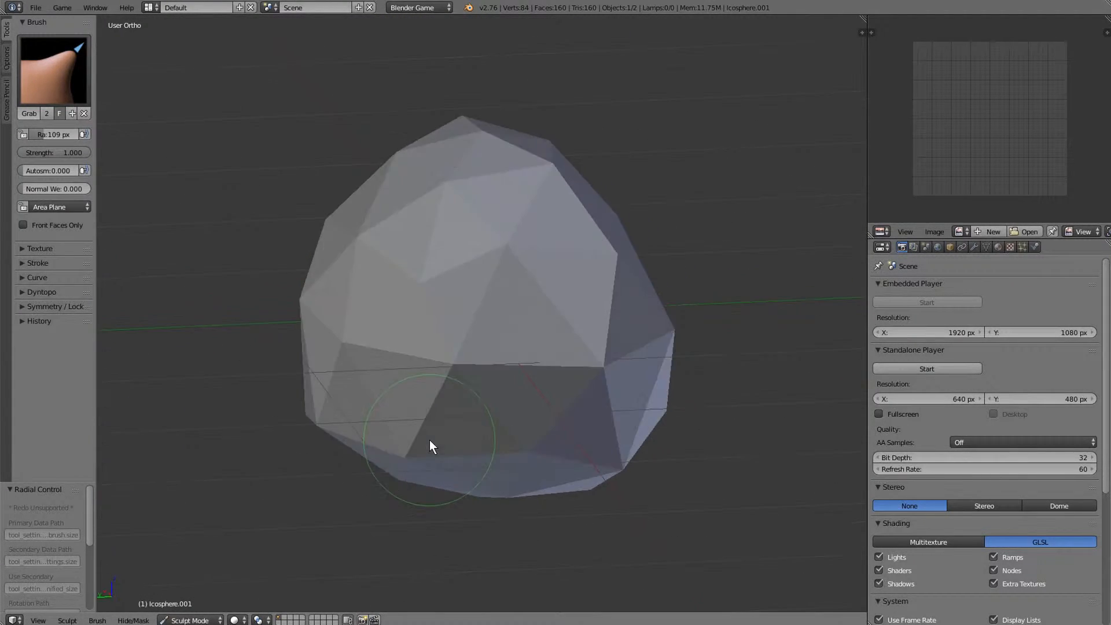
mouse_move(331, 325)
mouse_down()
mouse_move(372, 342)
mouse_move(335, 310)
mouse_move(367, 315)
mouse_up()
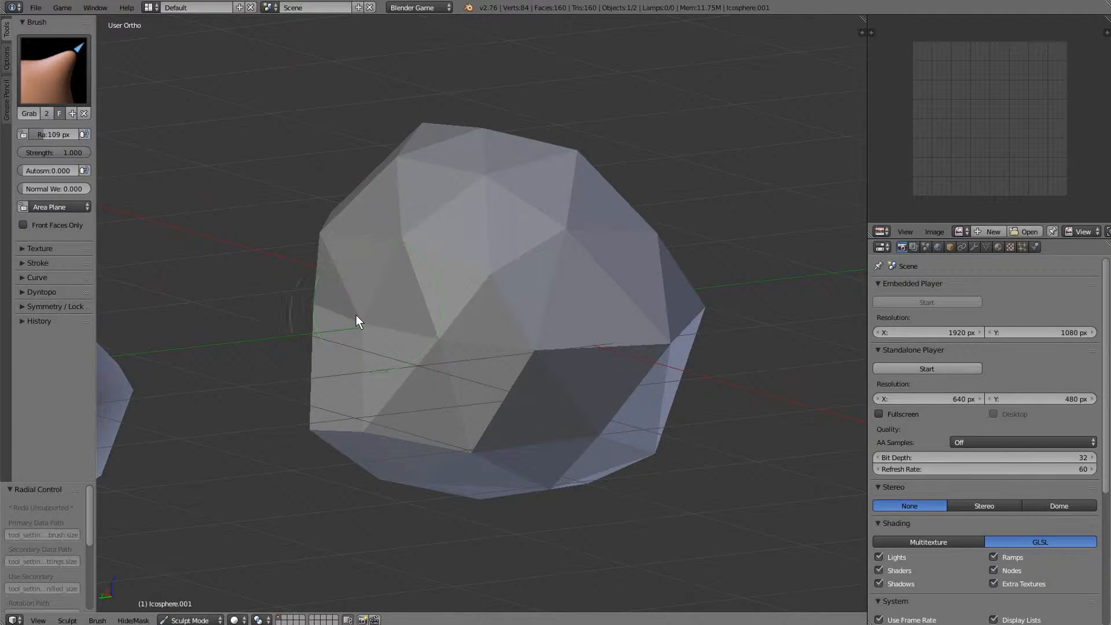
middle_drag(356, 315, 506, 345)
- Return the sculpted rock to Object Mode and apply smooth shading to it
click(190, 620)
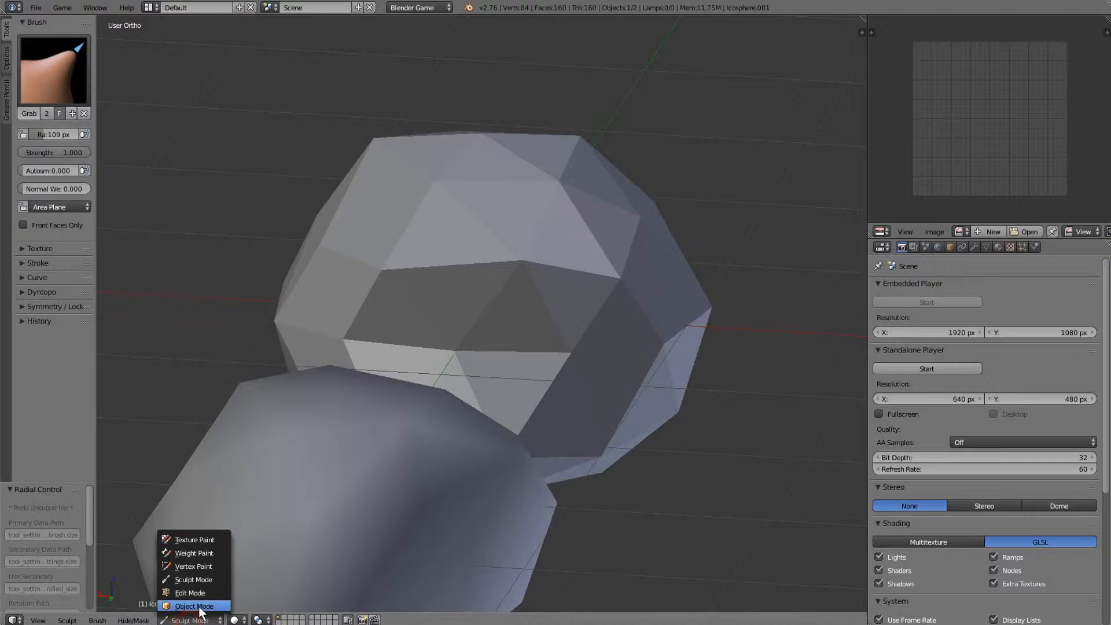
click(197, 602)
scroll(329, 498, down, 5)
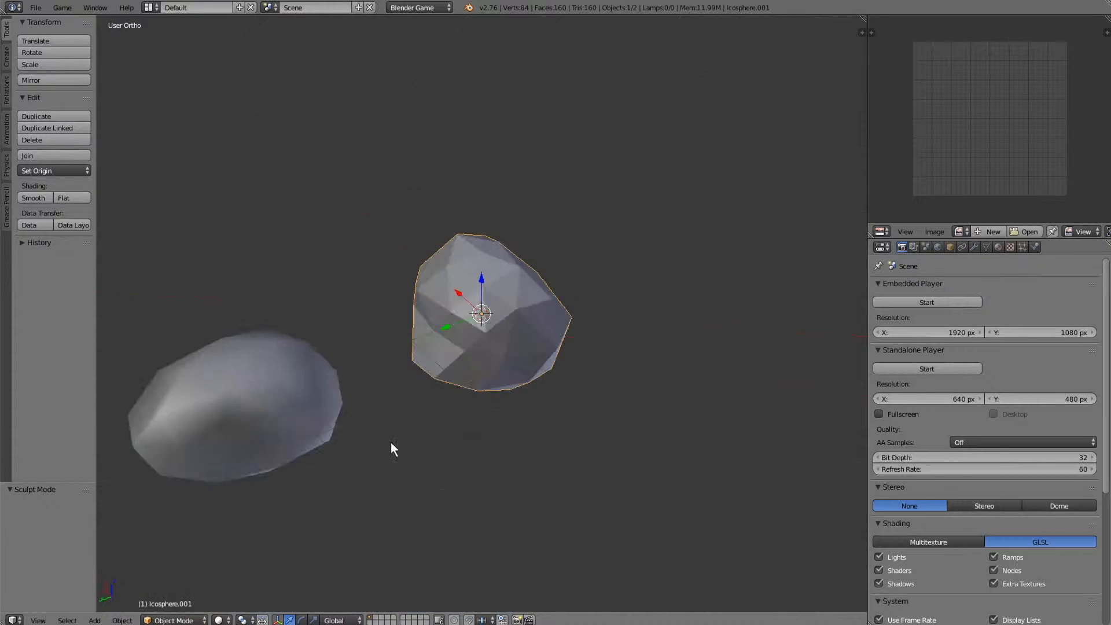
click(33, 198)
- Move the sculpted rock along the Y axis, clear of the first rock
middle_drag(289, 303, 358, 330)
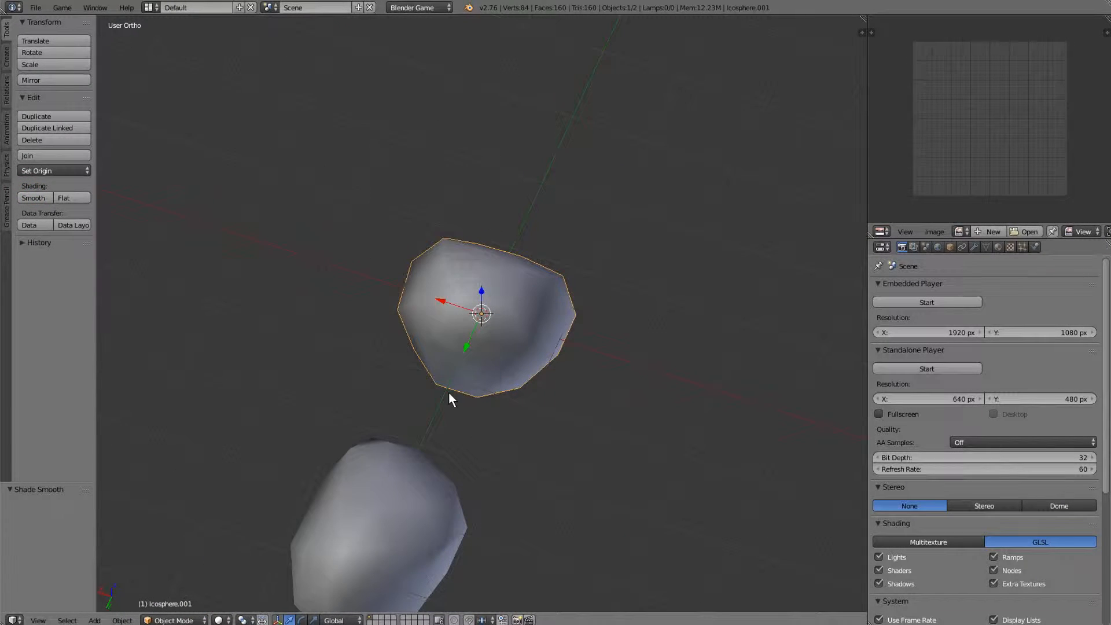
key(g)
key(y)
click(503, 278)
- In Edit Mode, scale the sculpted rock's mesh to about 0.827 along Y and stretch it taller along Z
middle_drag(540, 401, 484, 376)
key(Tab)
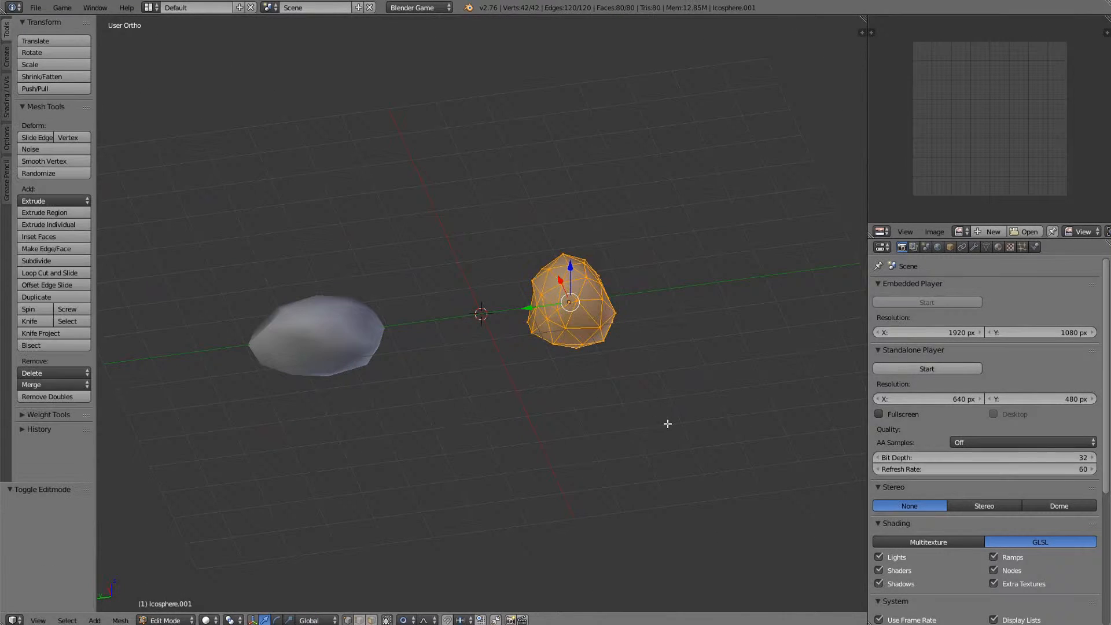
key(s)
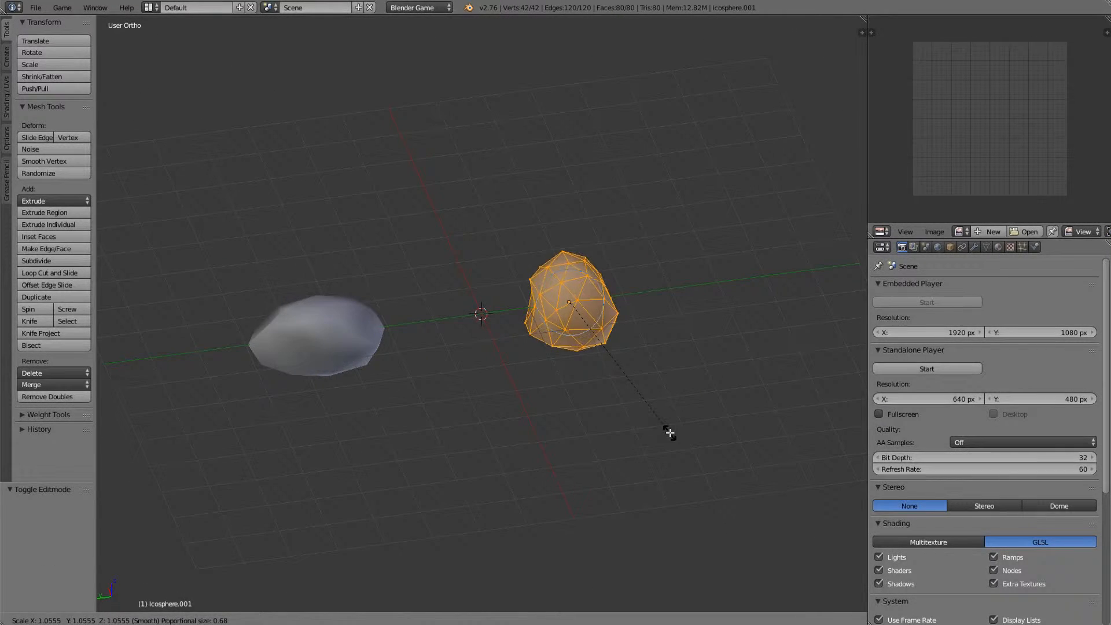
key(y)
click(647, 415)
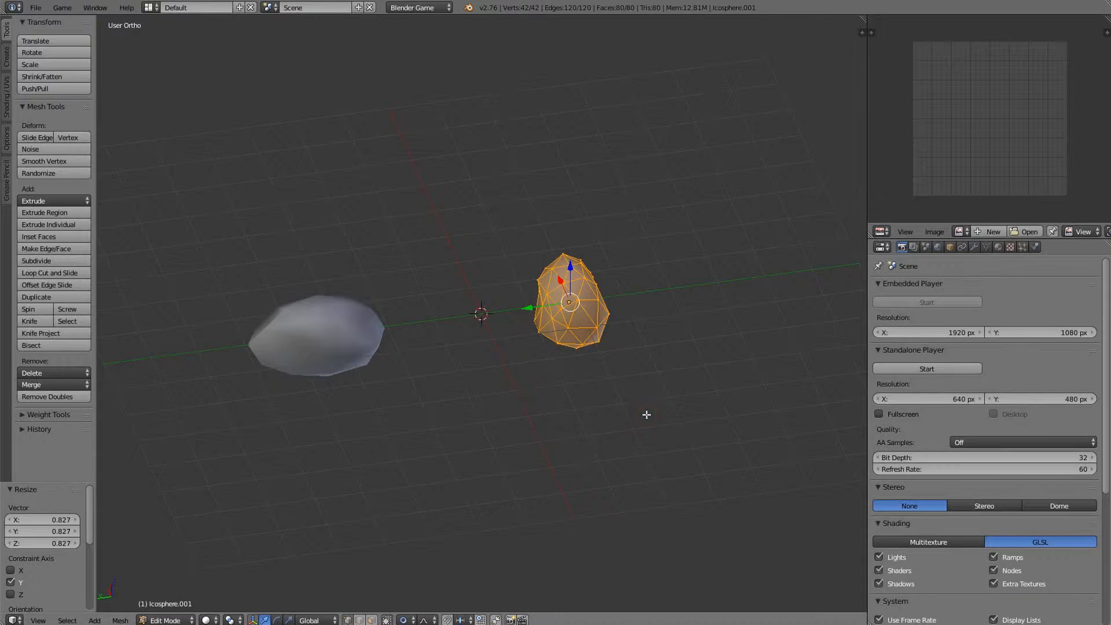
key(s)
key(z)
click(669, 433)
key(Tab)
- Raise the sculpted rock about 0.821 along the Z axis
middle_drag(669, 433, 370, 398)
key(g)
key(z)
click(665, 428)
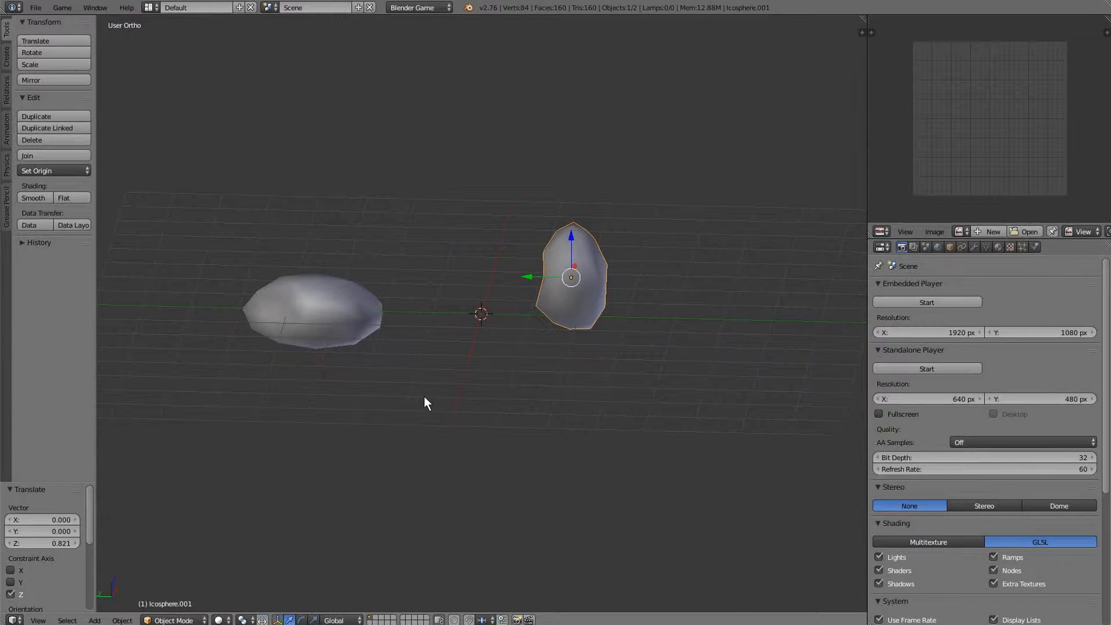
- Rotate the sculpted rock 90° in the side view and lower it about 0.571 along Z
text(r90)
key(Return)
key(g)
key(z)
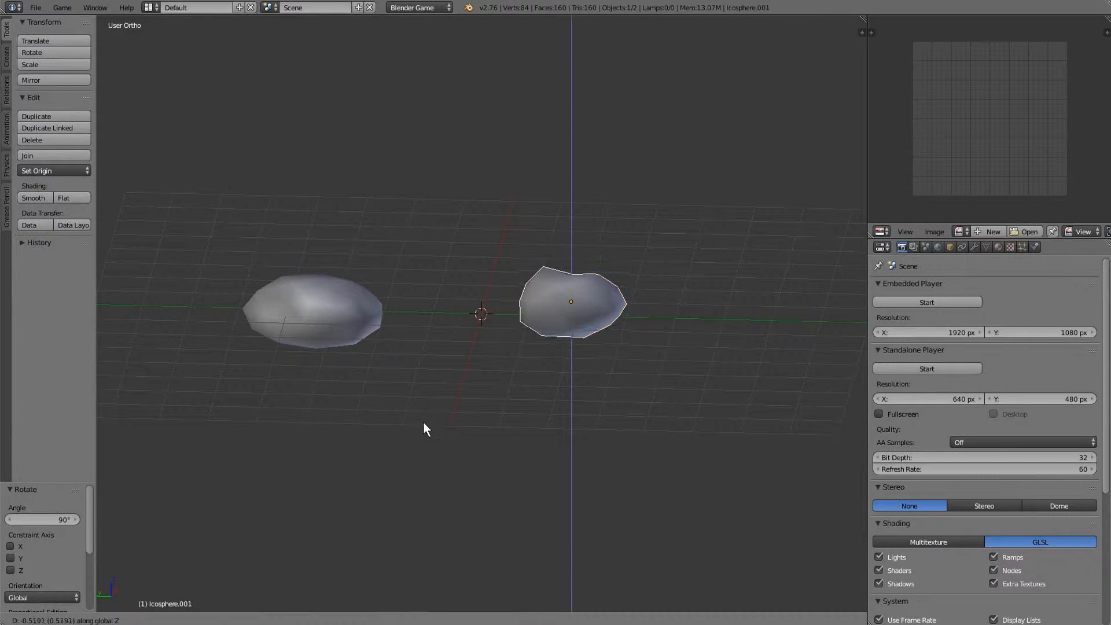
click(426, 423)
- Tilt the sculpted rock freely with a trackball rotation of about 6.3° and -100.3°
middle_drag(426, 422, 516, 449)
key(r)
key(r)
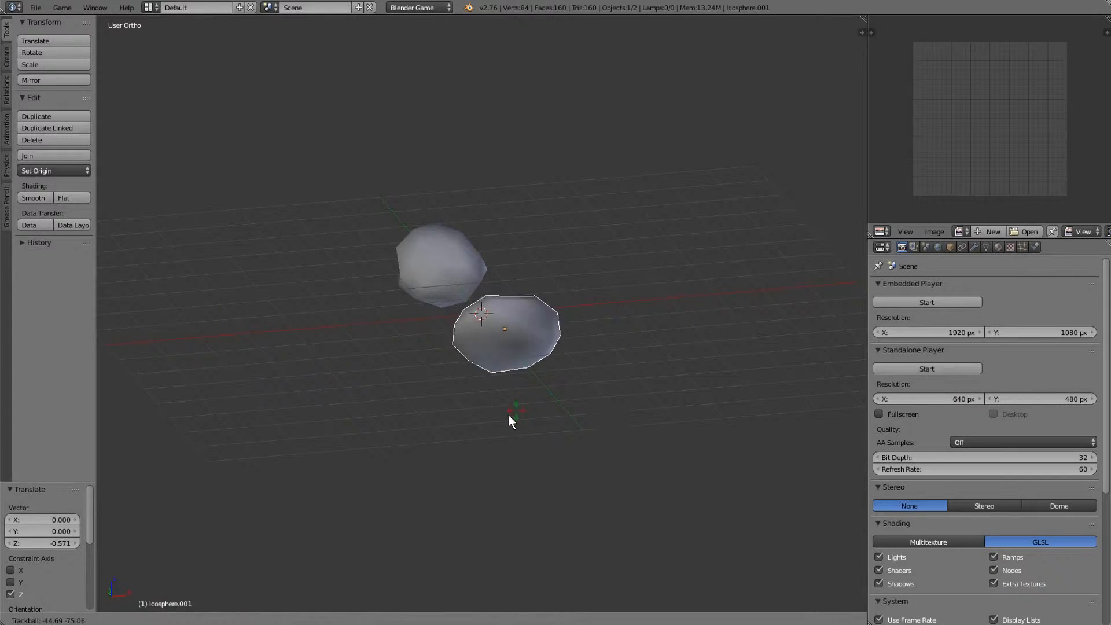
click(492, 463)
middle_drag(492, 463, 584, 443)
scroll(584, 444, up, 4)
scroll(536, 456, down, 3)
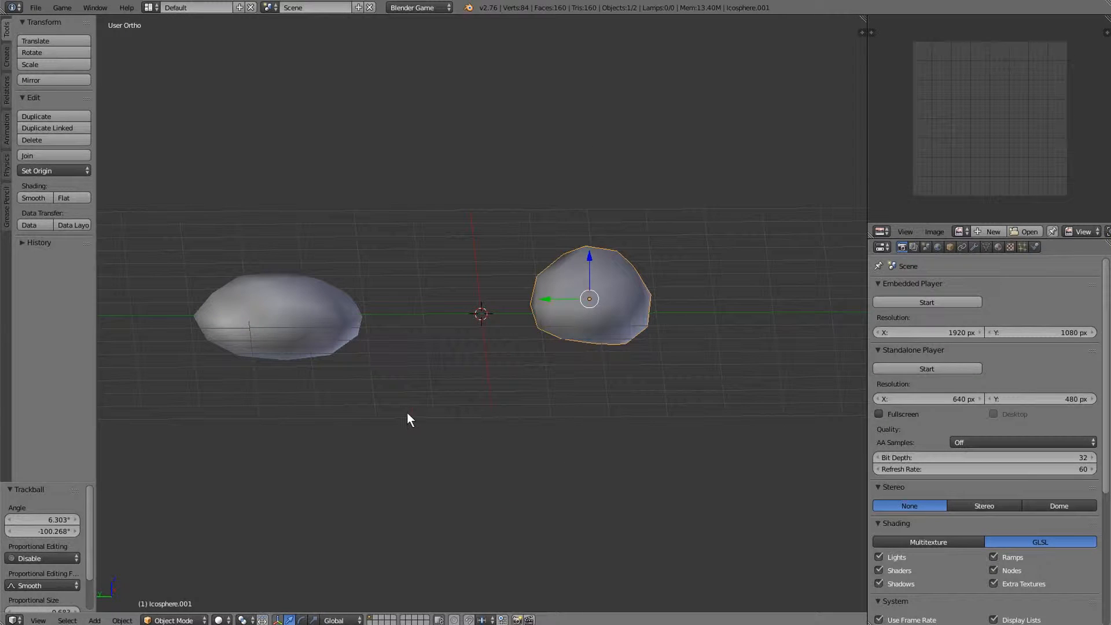
- Join both rocks into one object with the first rock active, and enter Edit Mode
shift+right_click(250, 312)
key(ctrl+j)
key(Tab)
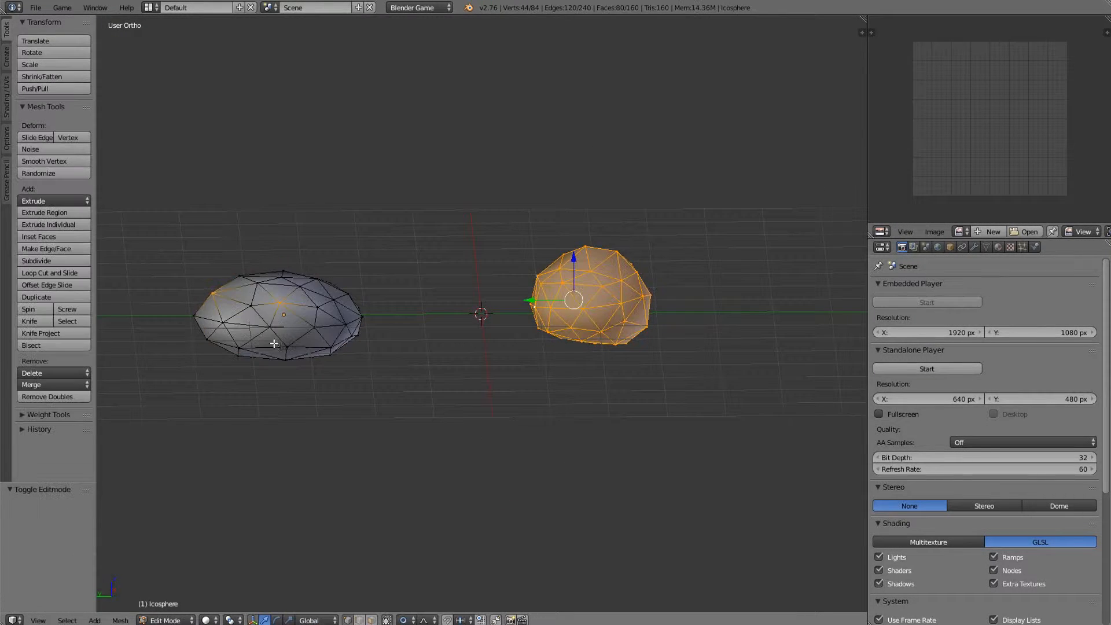
- Clear the mesh selection and select a chain of edges along the lower side of the first rock
scroll(280, 372, up, 2)
middle_drag(280, 371, 326, 339)
key(a)
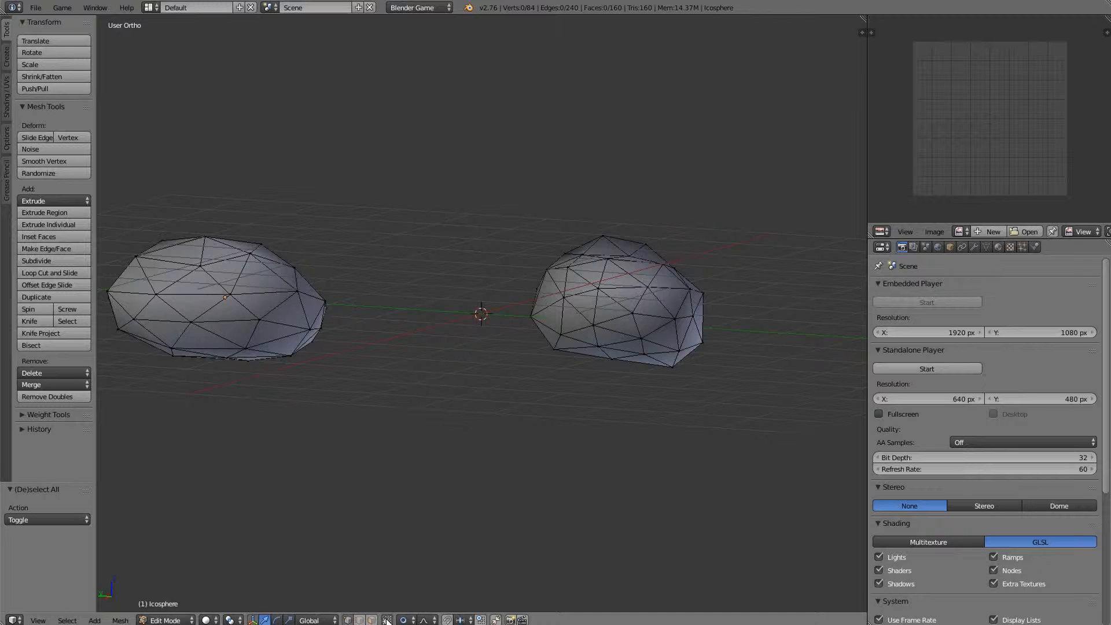
middle_drag(322, 507, 552, 439)
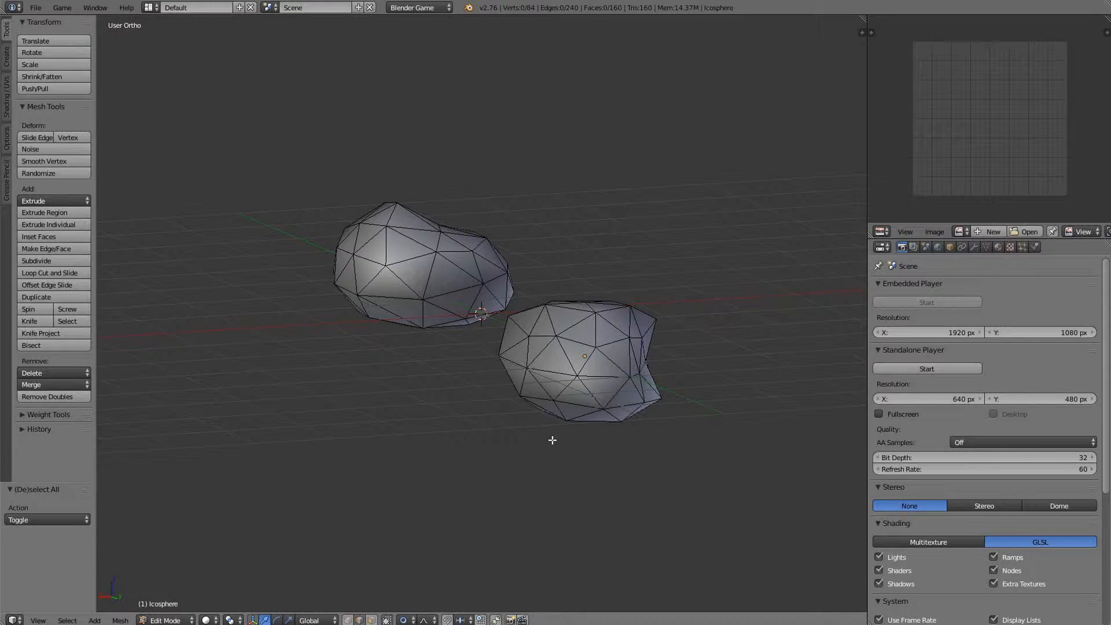
middle_drag(526, 359, 436, 283)
middle_drag(363, 245, 426, 223)
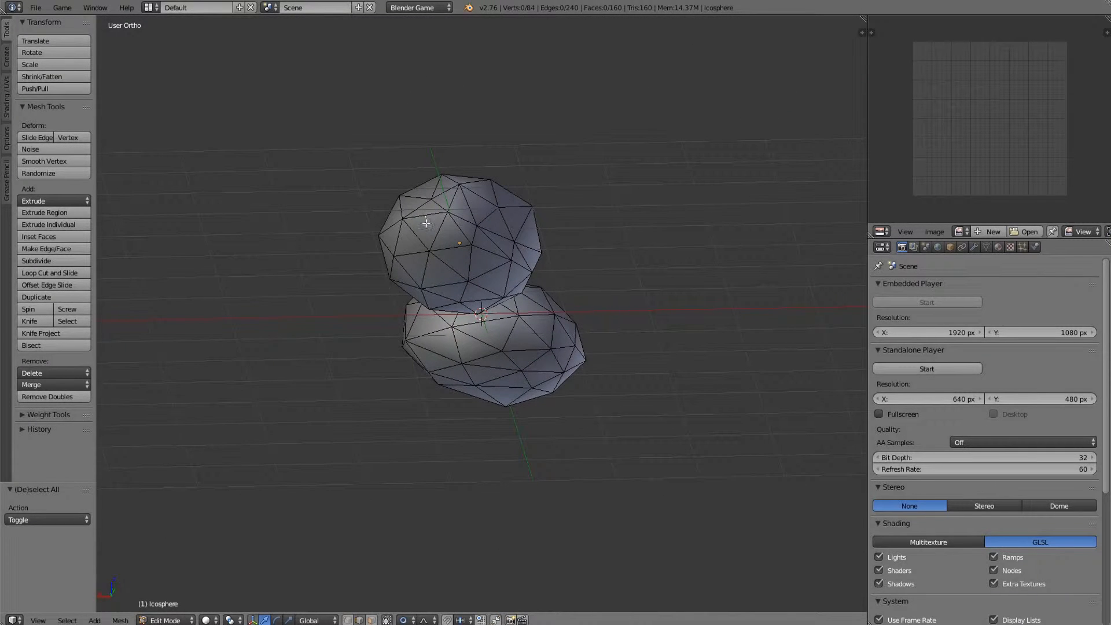
shift+right_click(474, 288)
middle_drag(475, 288, 389, 269)
shift+right_click(272, 298)
middle_drag(272, 297, 305, 312)
shift+right_click(294, 286)
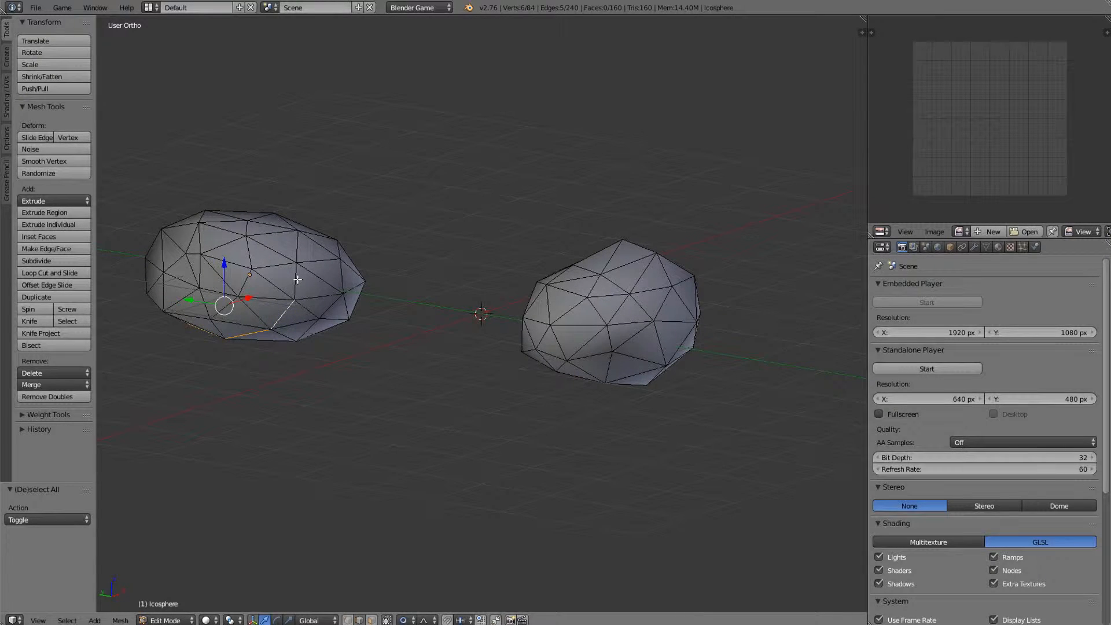
- Extend the first rock's edge chain around its end facing the other rock
shift+right_click(343, 292)
shift+right_click(339, 278)
middle_drag(339, 278, 469, 347)
shift+right_click(660, 377)
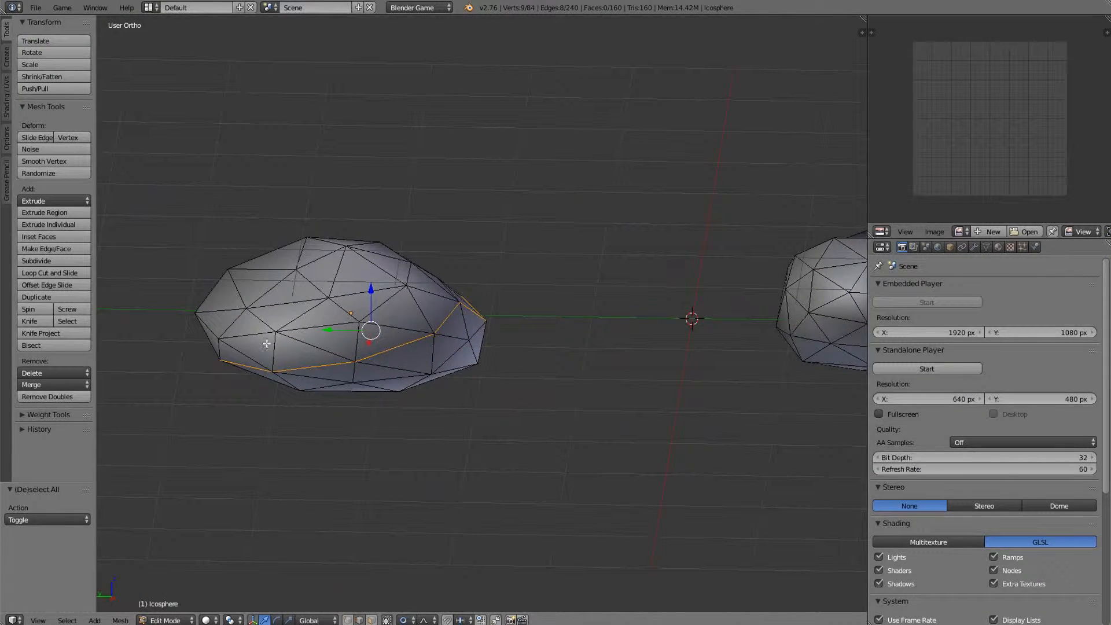
- Add a branch of edges running from the lower chain up the first rock's side toward its peak
shift+right_click(357, 342)
middle_drag(347, 312, 400, 374)
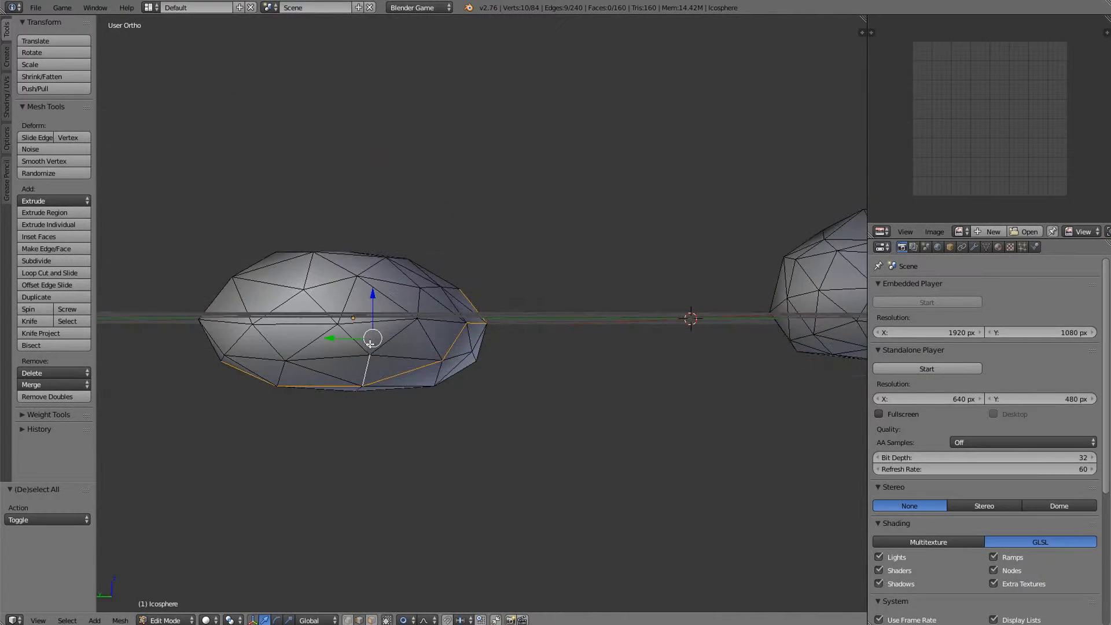
shift+right_click(353, 337)
shift+right_click(334, 311)
middle_drag(334, 311, 374, 383)
shift+right_click(375, 377)
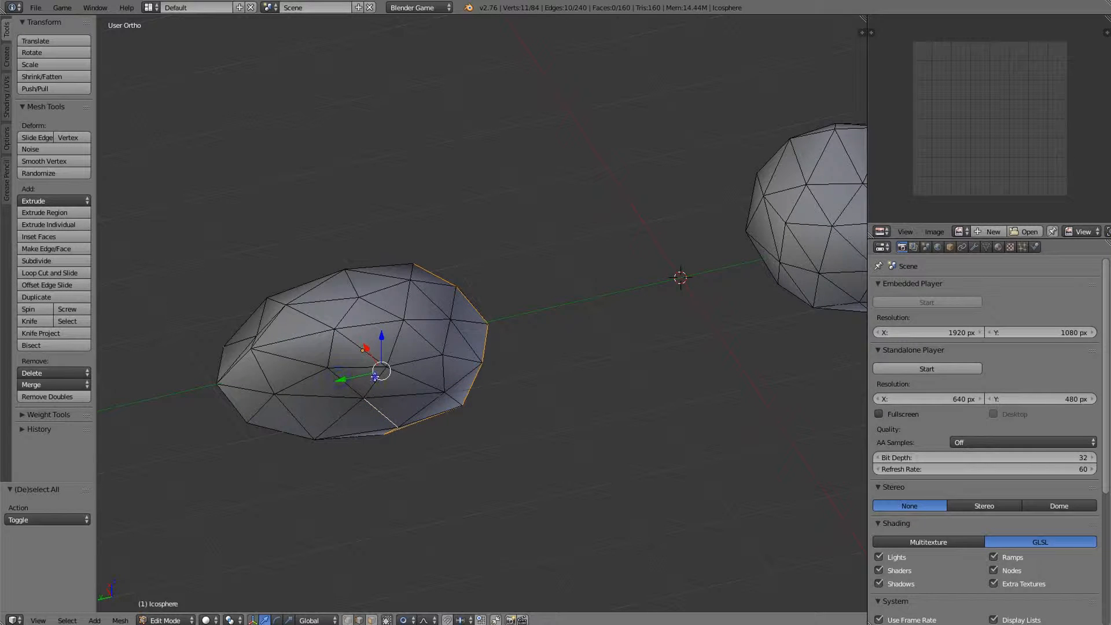
middle_drag(245, 212, 509, 295)
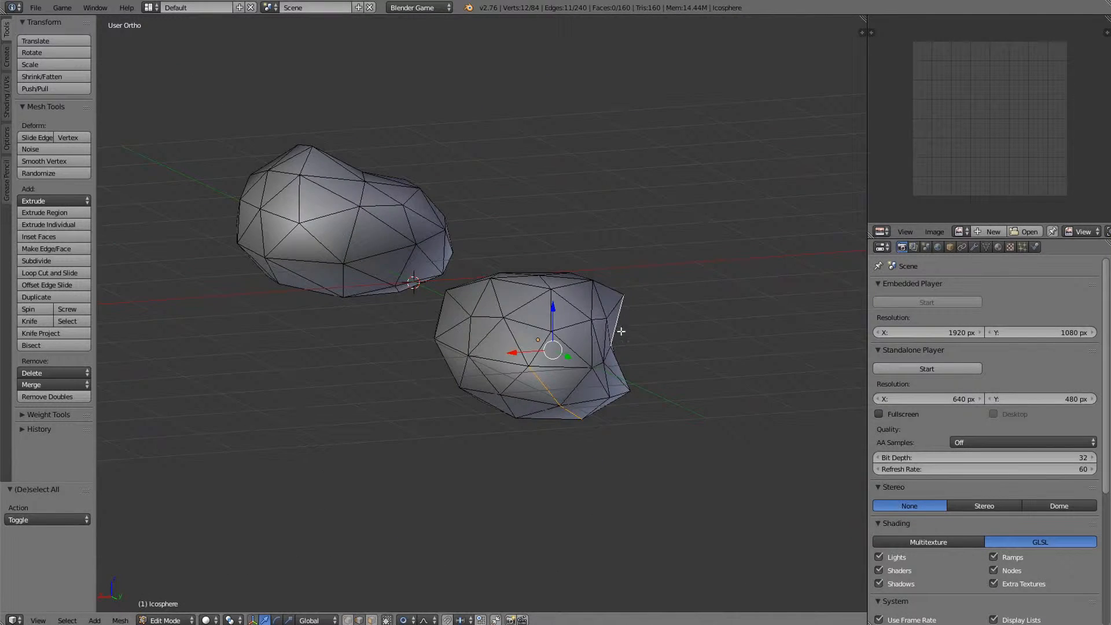
middle_drag(578, 290, 649, 327)
shift+right_click(521, 374)
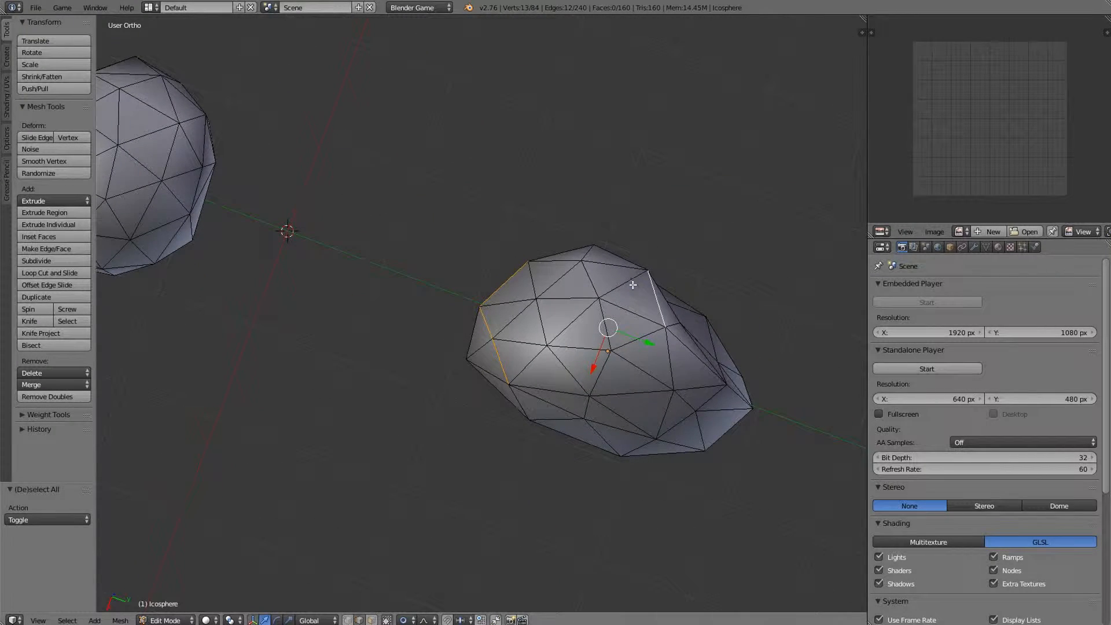
- Continue the branching edge selection from the chain down across the underside of the first rock
middle_drag(633, 285, 385, 159)
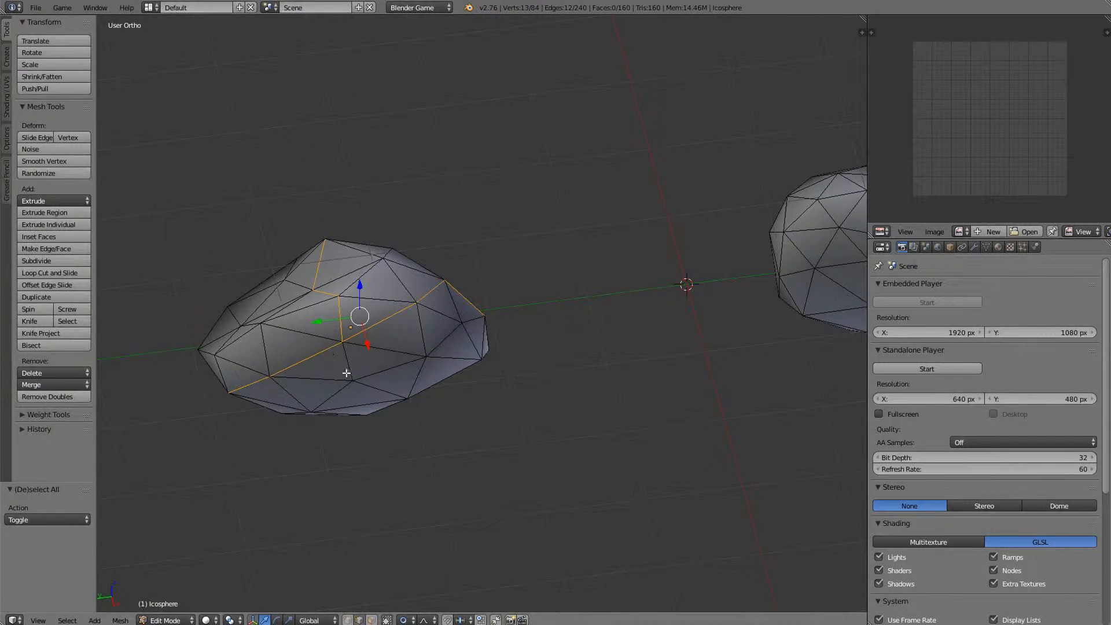
middle_drag(345, 359, 375, 392)
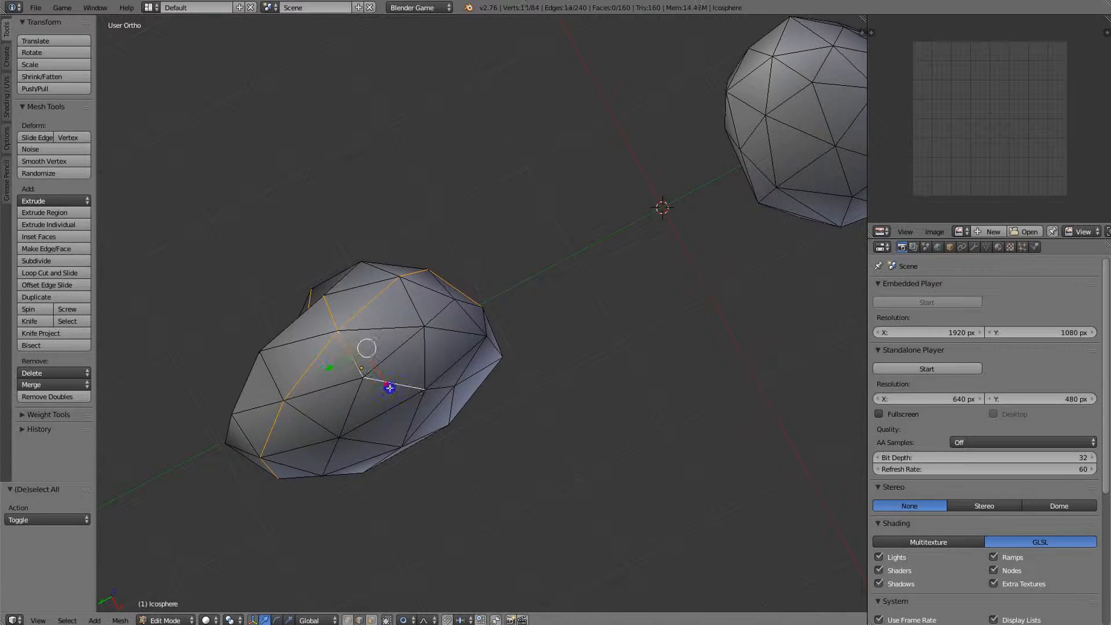
middle_drag(449, 340, 433, 397)
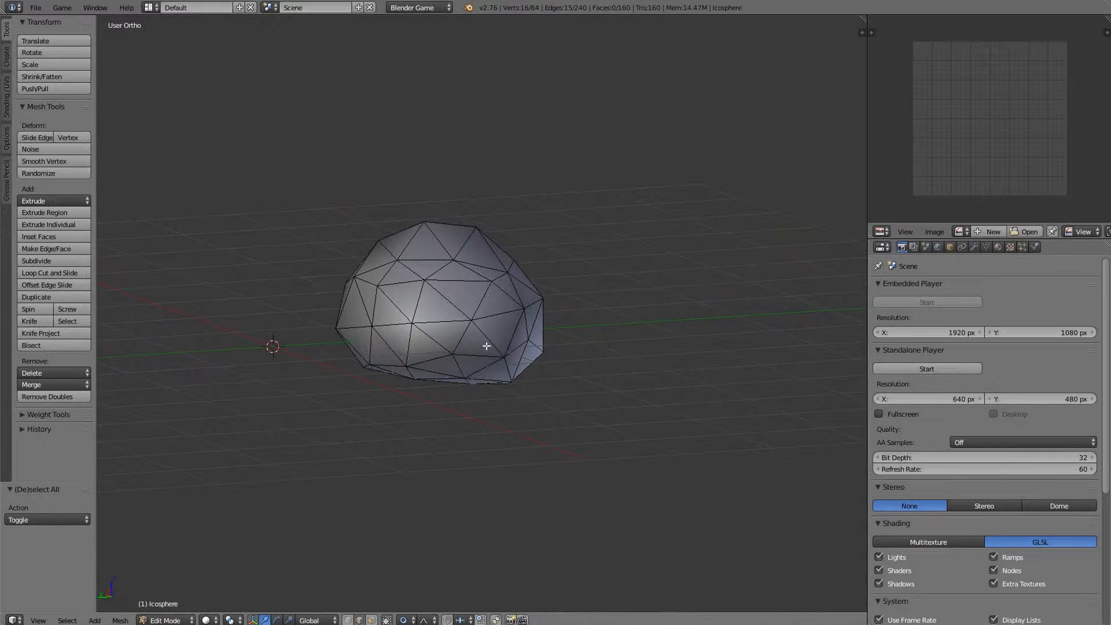
- Add a chain of edges along the lower side of the second rock, undoing the misplaced pick
middle_drag(385, 308, 476, 325)
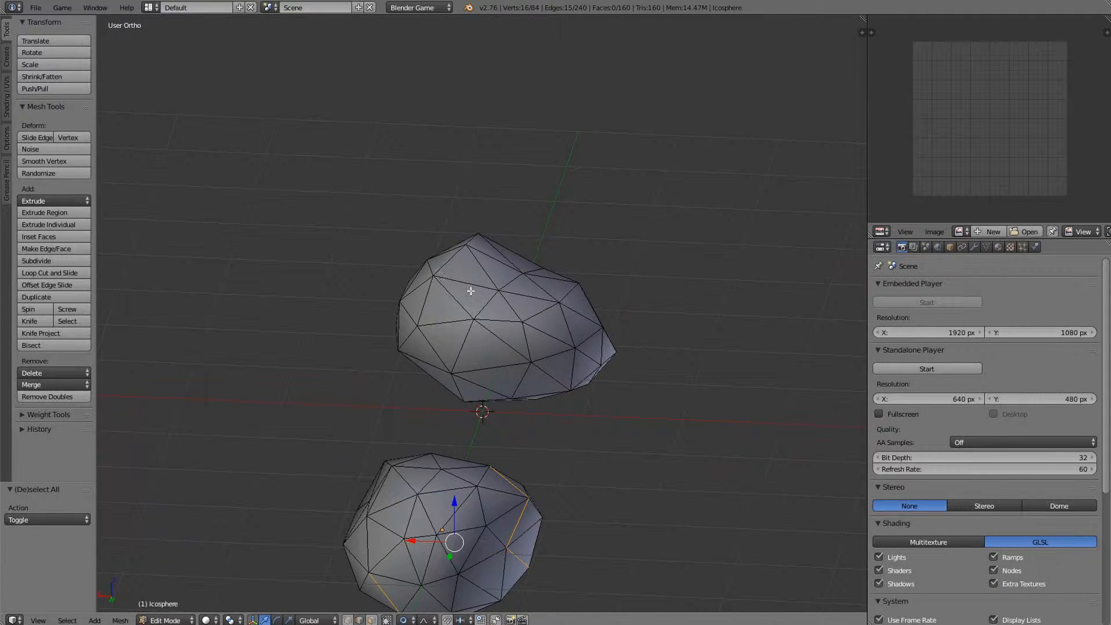
middle_drag(446, 281, 461, 297)
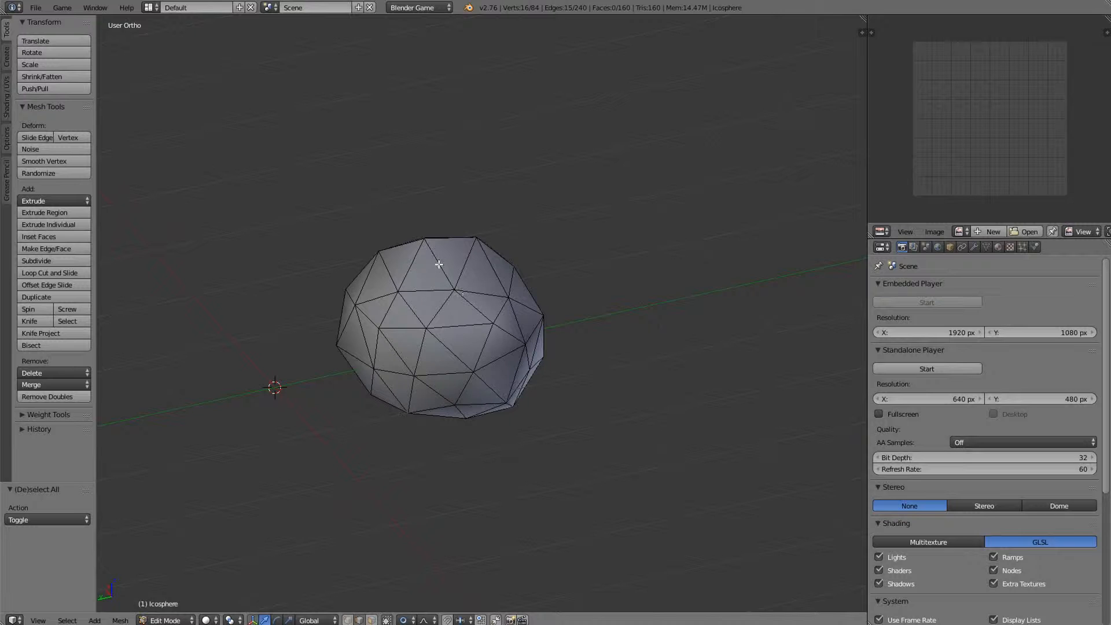
middle_drag(393, 438, 407, 328)
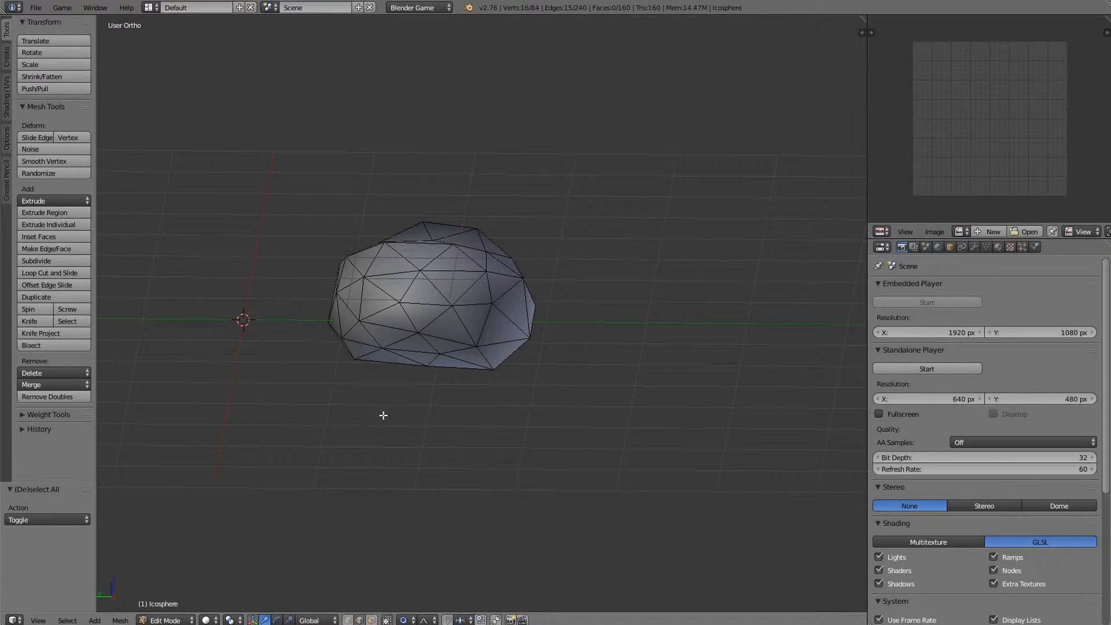
middle_drag(383, 415, 346, 369)
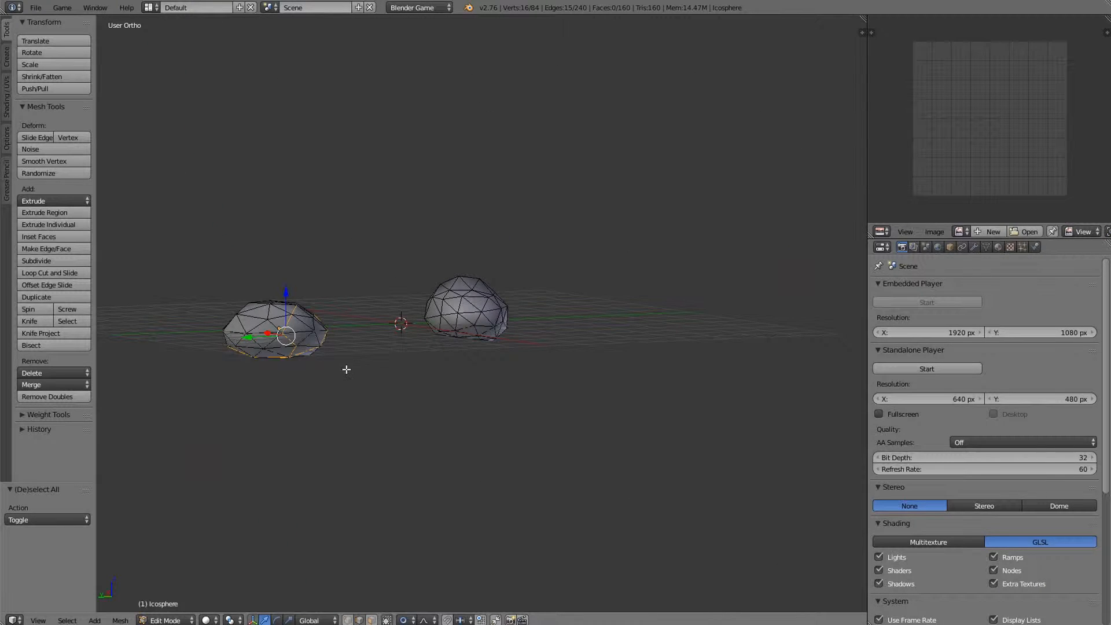
scroll(522, 430, up, 5)
middle_drag(523, 439, 476, 367)
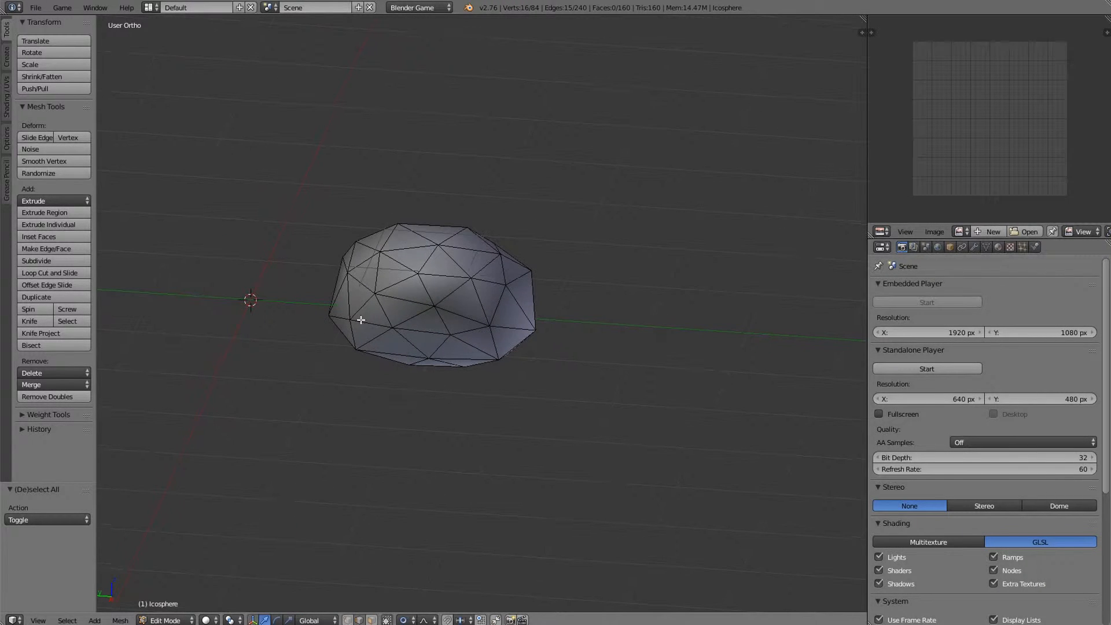
key(ctrl+z)
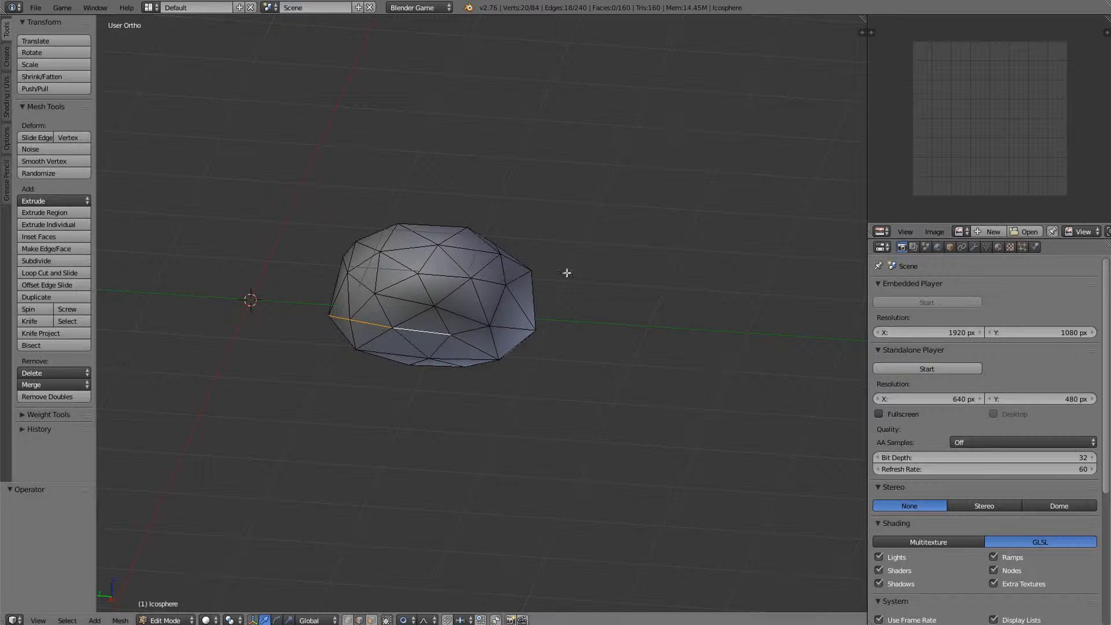
shift+right_click(509, 327)
- Extend the edge chain around the rest of the second rock's lower side and mark all selected edges as seams
middle_drag(535, 300, 447, 339)
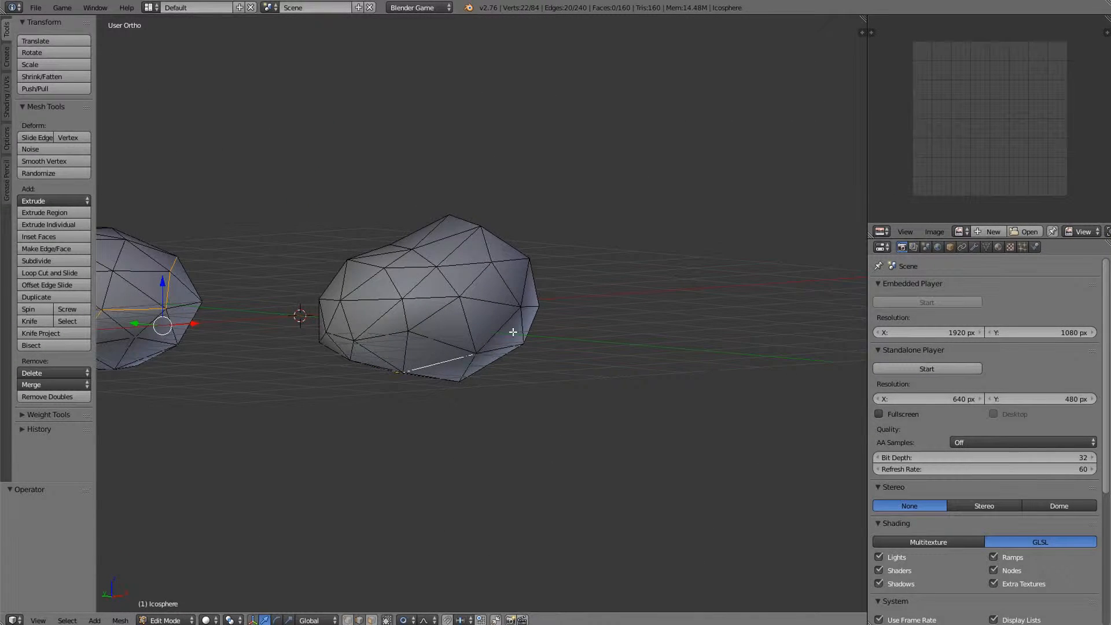
shift+right_click(514, 334)
middle_drag(539, 306, 468, 328)
shift+right_click(505, 298)
middle_drag(508, 297, 596, 296)
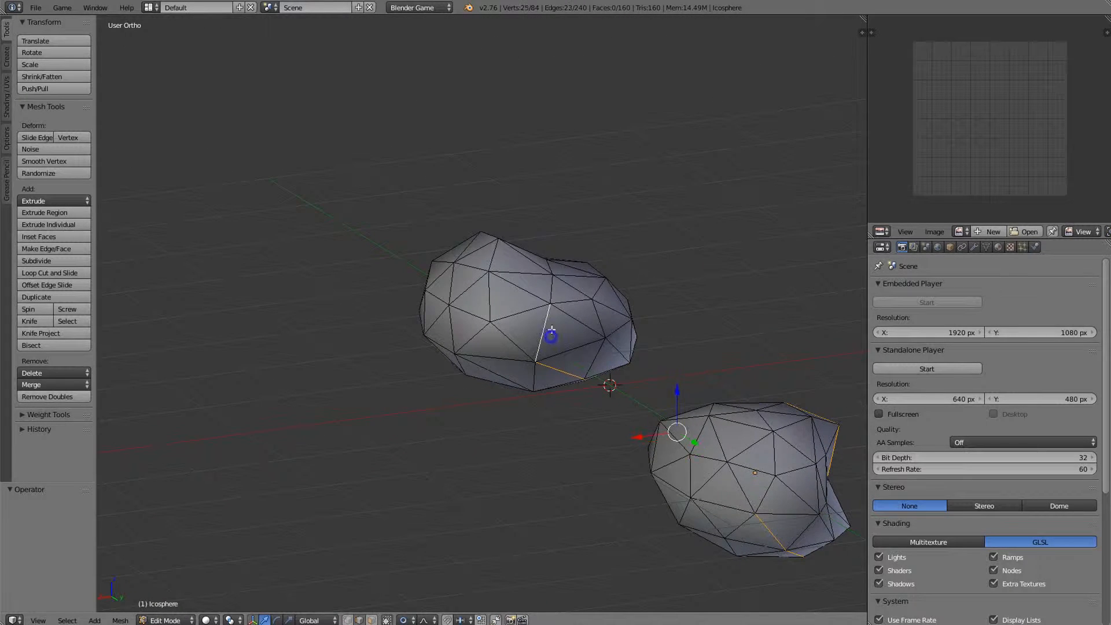
middle_drag(596, 296, 606, 356)
shift+right_click(605, 357)
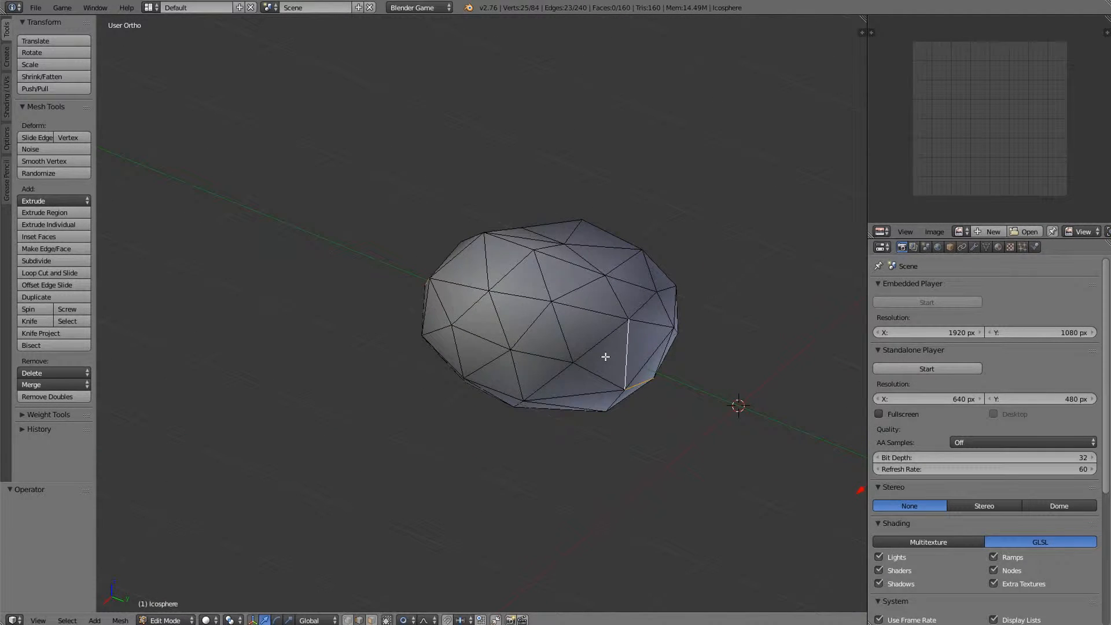
key(ctrl+e)
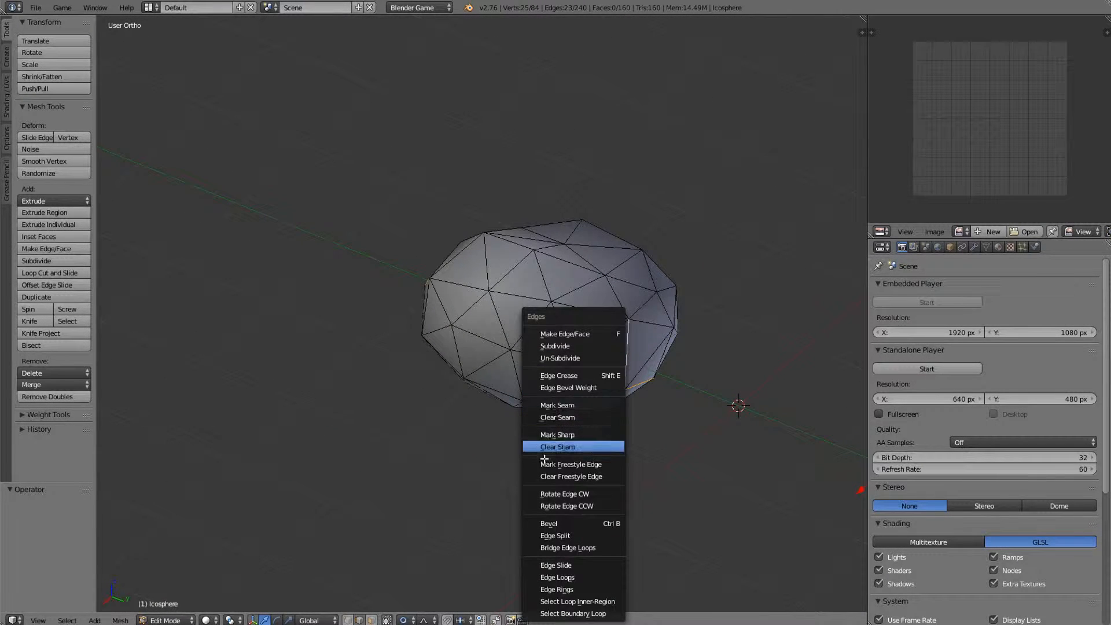
click(550, 405)
- Select a chain of edges crossing the second rock's underside and running up its side past the seam
middle_drag(550, 405, 432, 317)
right_click(417, 280)
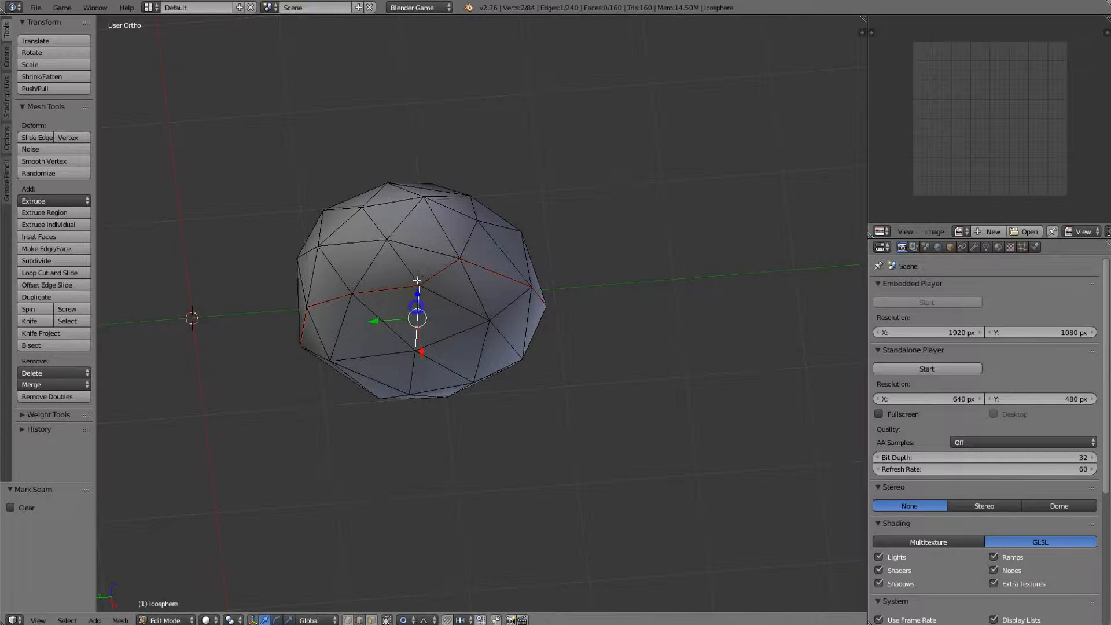
shift+right_click(404, 372)
middle_drag(404, 372, 411, 315)
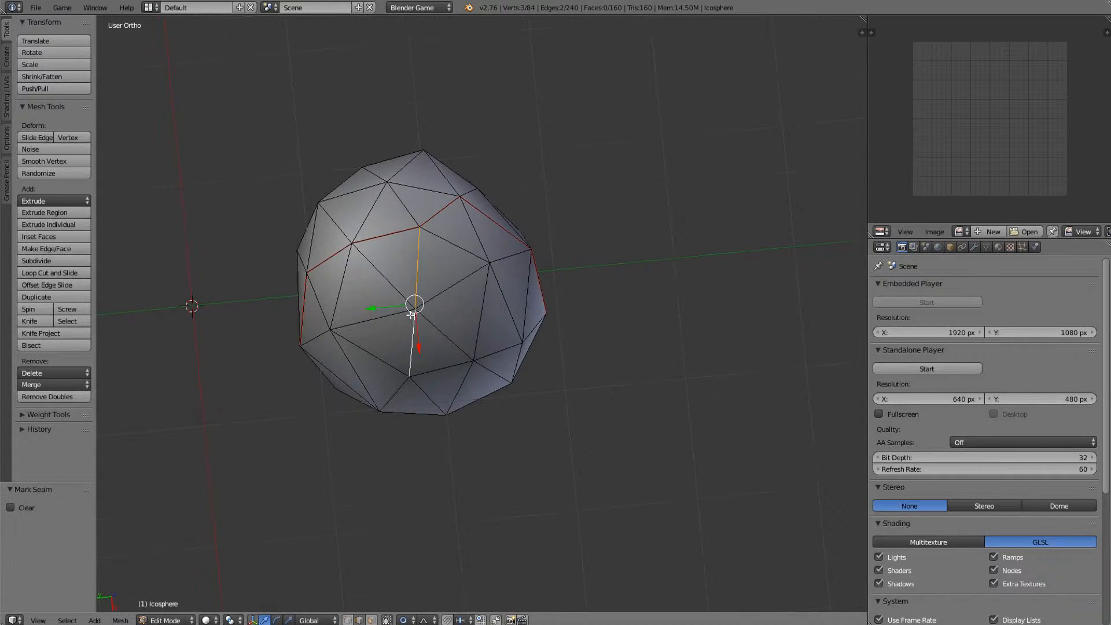
shift+right_click(399, 397)
middle_drag(400, 397, 469, 320)
shift+right_click(404, 297)
middle_drag(404, 297, 404, 327)
shift+right_click(433, 264)
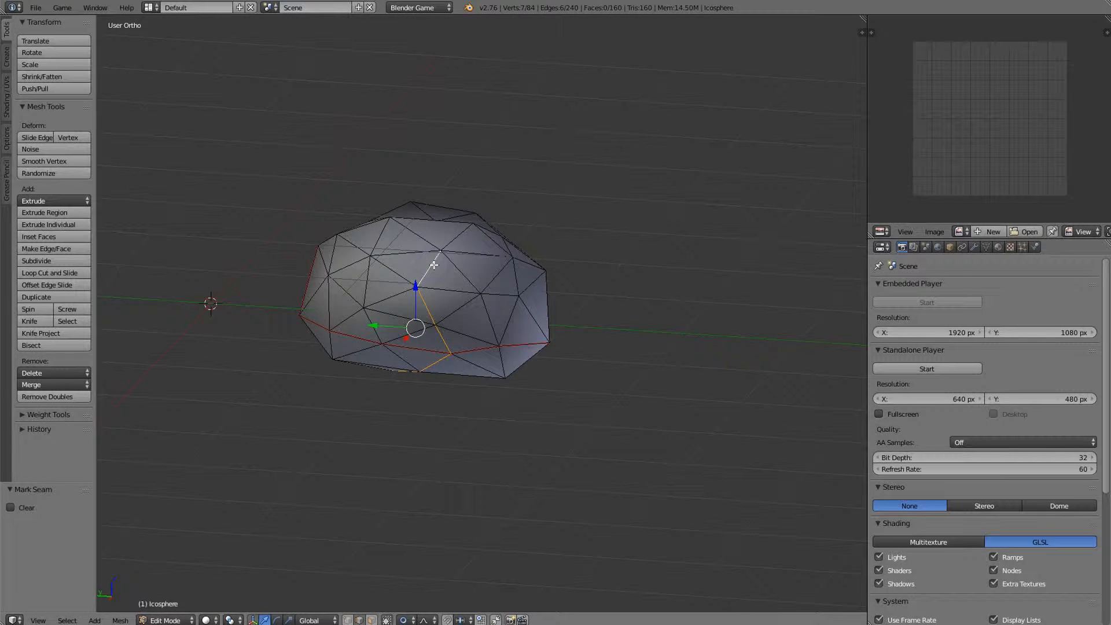
key(ctrl+r)
scroll(520, 281, down, 1)
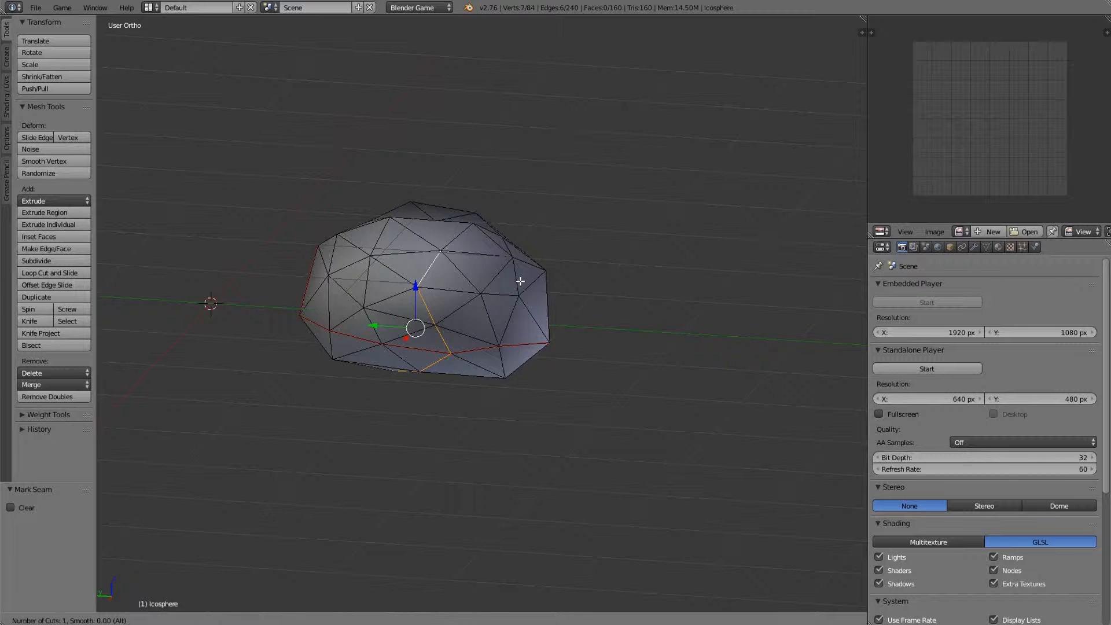
key(Escape)
- Mark the selected edge branch as seams and unwrap the whole mesh of both rocks
key(ctrl+e)
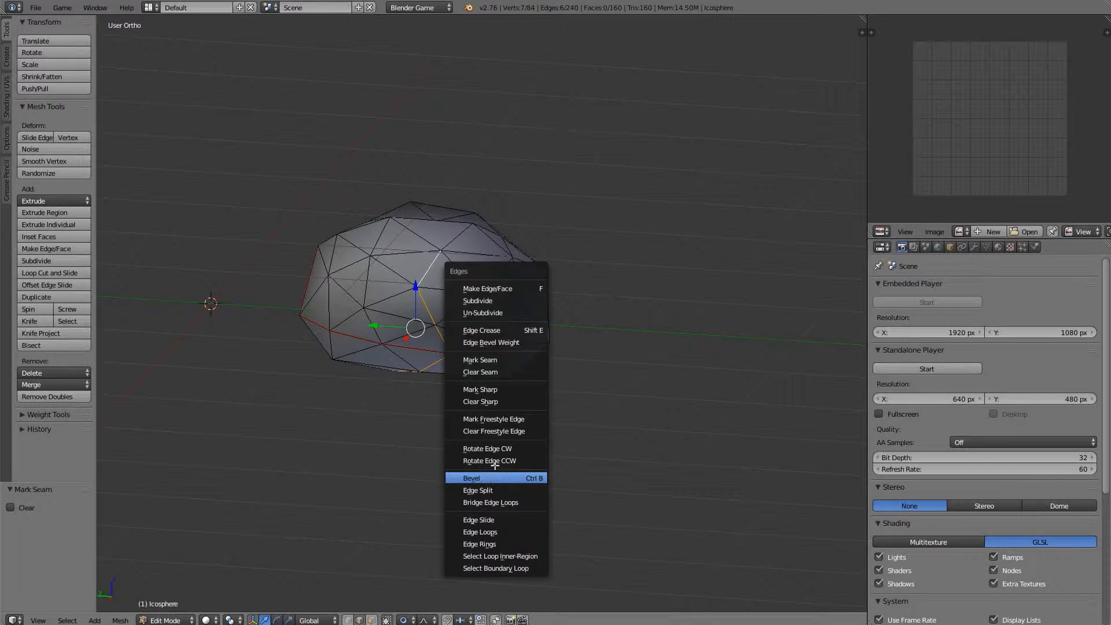
click(504, 360)
scroll(455, 307, down, 4)
key(a)
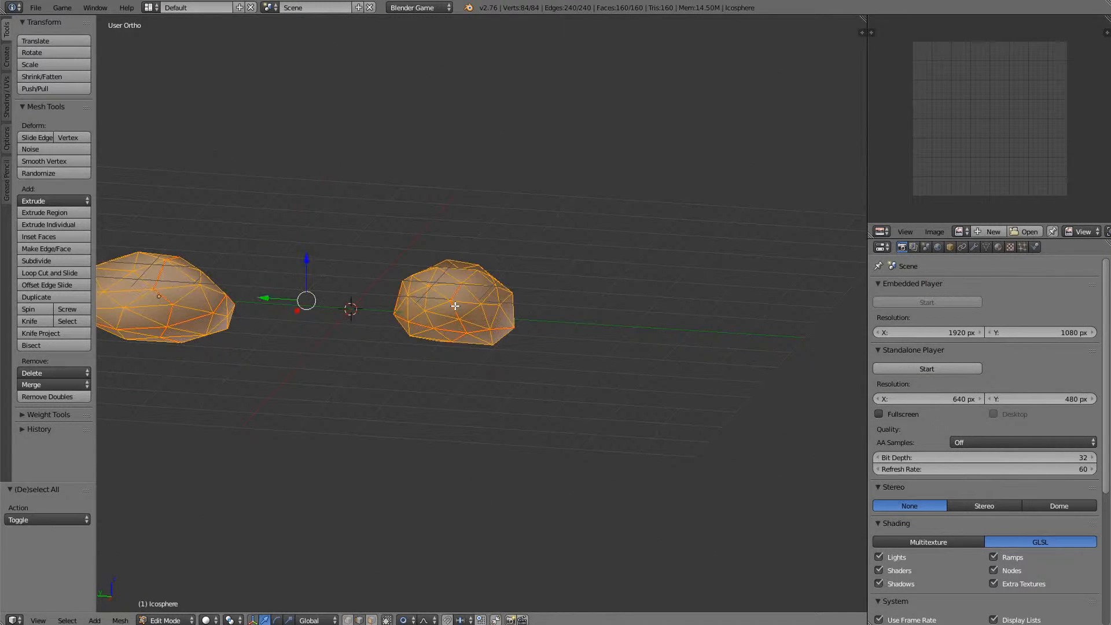
key(u)
click(456, 306)
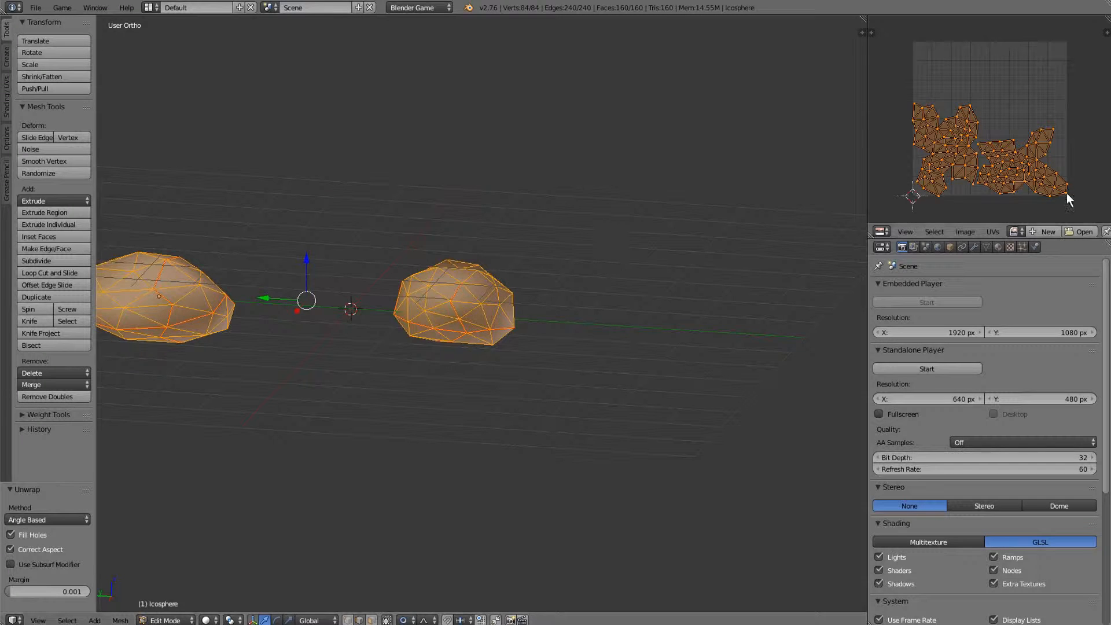
- Examine the unwrapped UV islands and compare their triangles with the two rocks
scroll(1082, 193, up, 7)
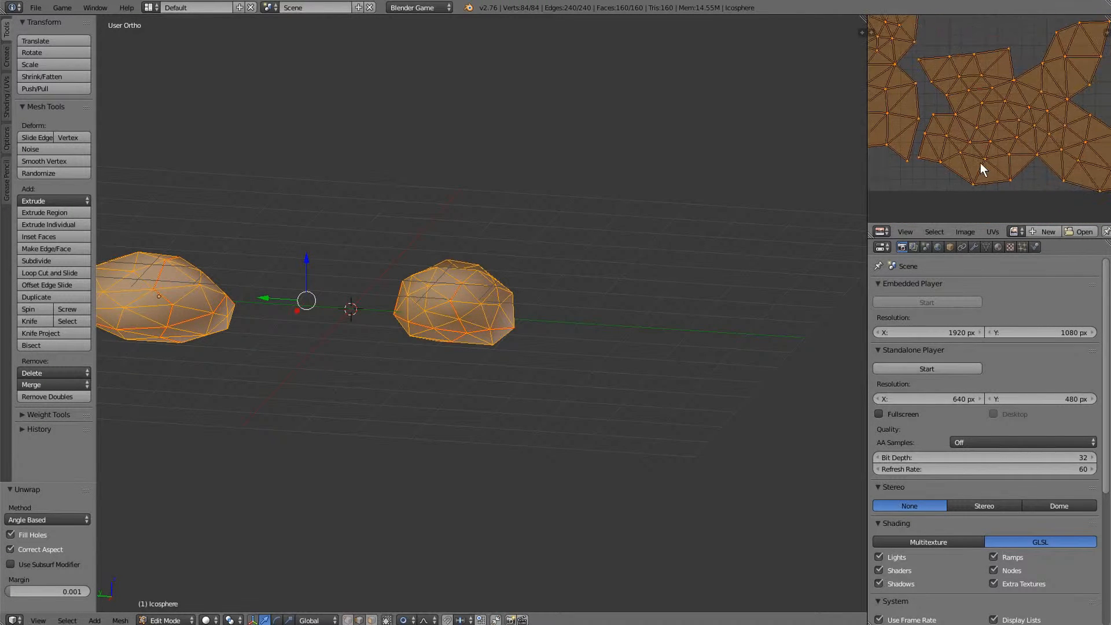
scroll(1049, 131, down, 3)
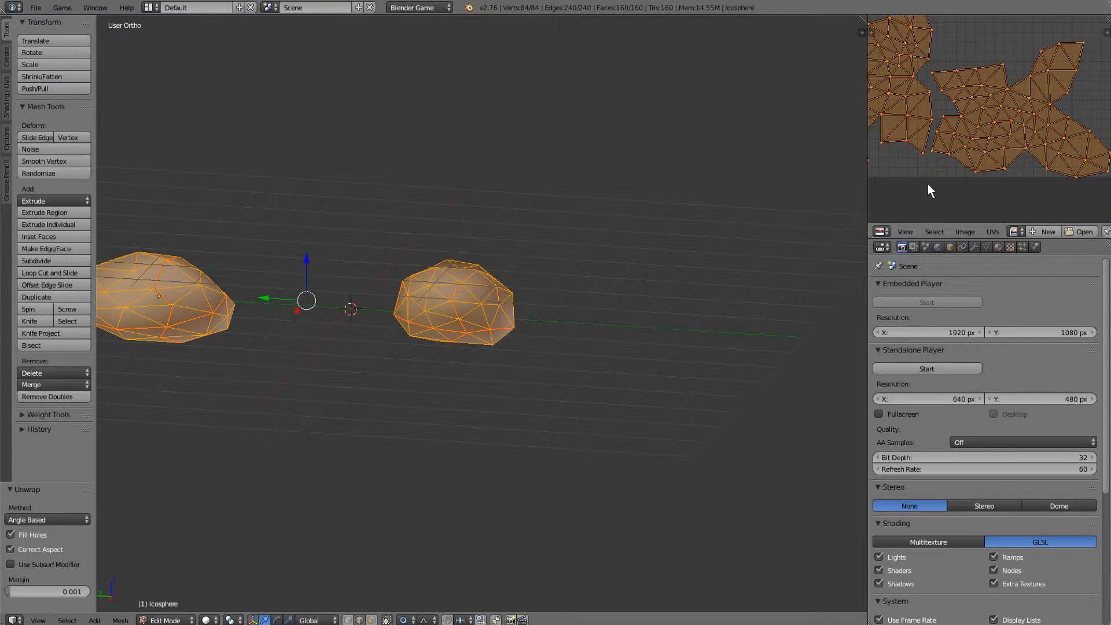
middle_drag(584, 295, 674, 379)
key(Tab)
middle_drag(591, 427, 509, 347)
key(Tab)
scroll(942, 218, up, 2)
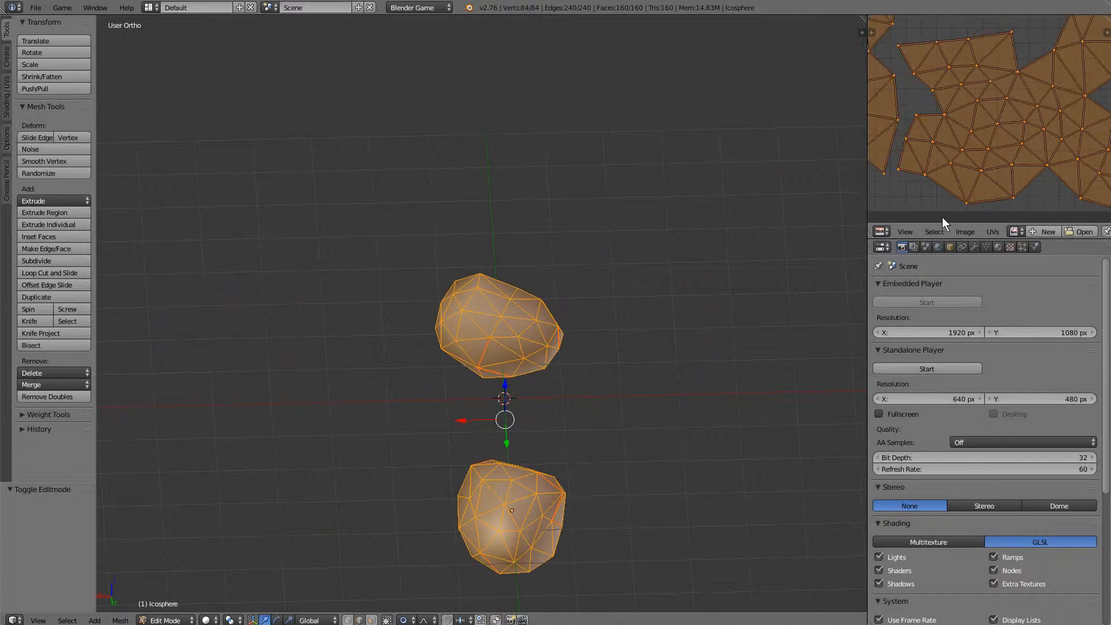
scroll(1035, 136, up, 2)
scroll(1039, 130, down, 3)
middle_drag(1092, 135, 1068, 150)
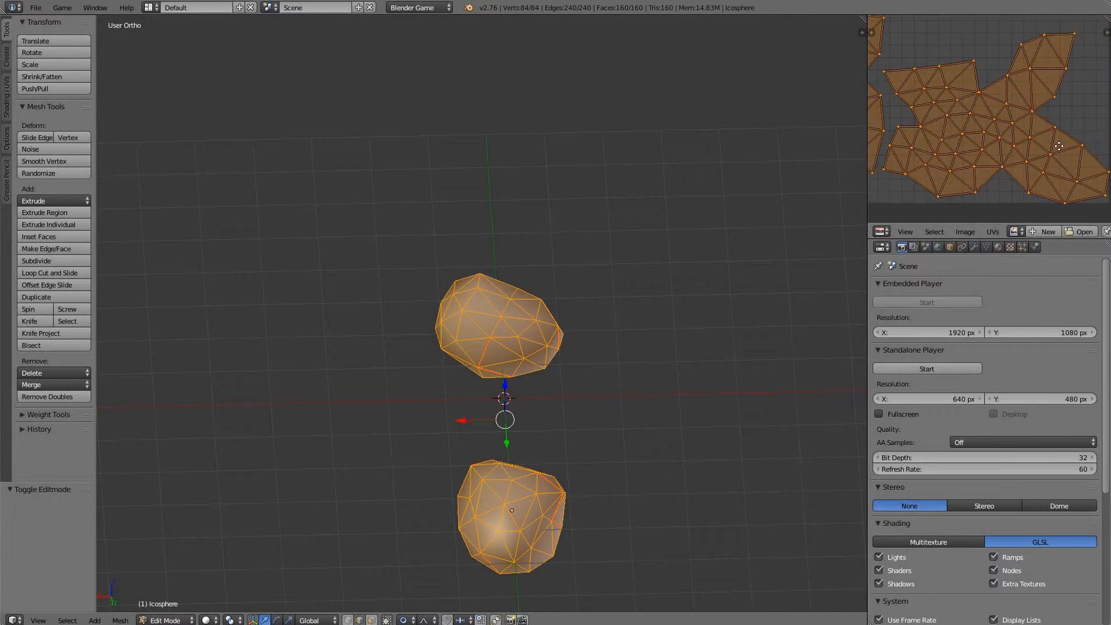
- Deselect all UVs, circle-select one small triangle inside the larger-triangled island, and turn off proportional editing
scroll(1013, 164, up, 3)
key(a)
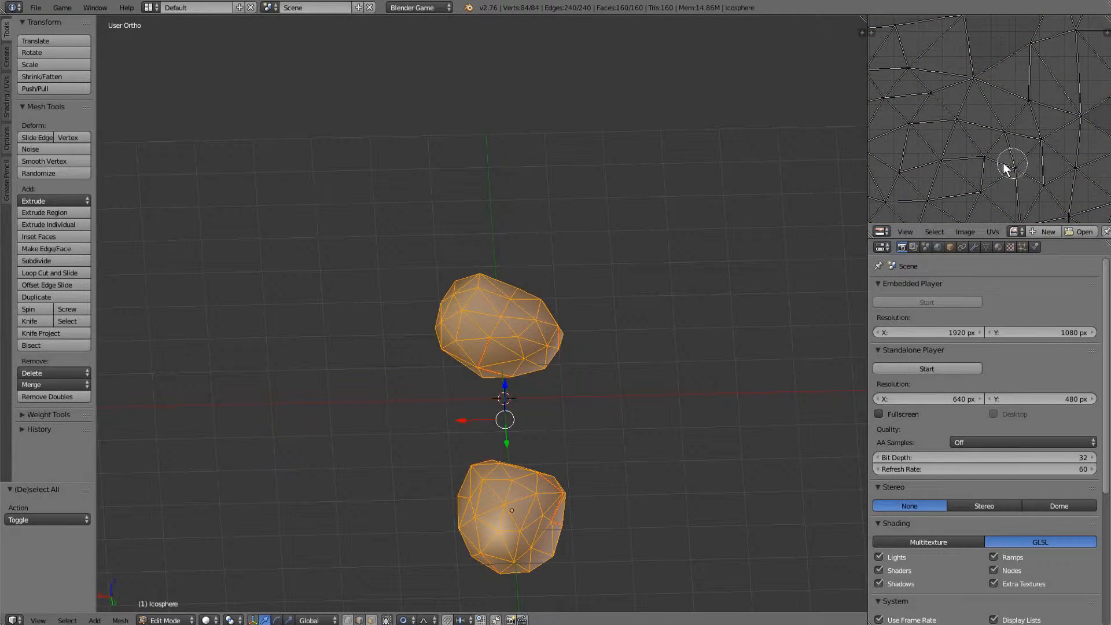
right_click(1007, 163)
click(1007, 163)
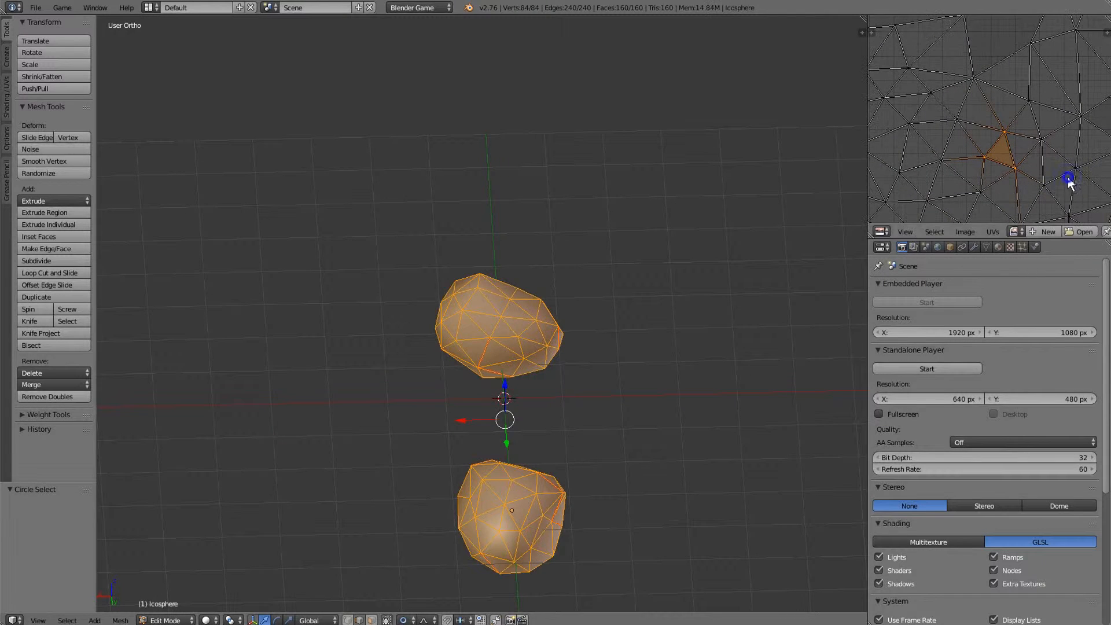
click(407, 620)
click(419, 605)
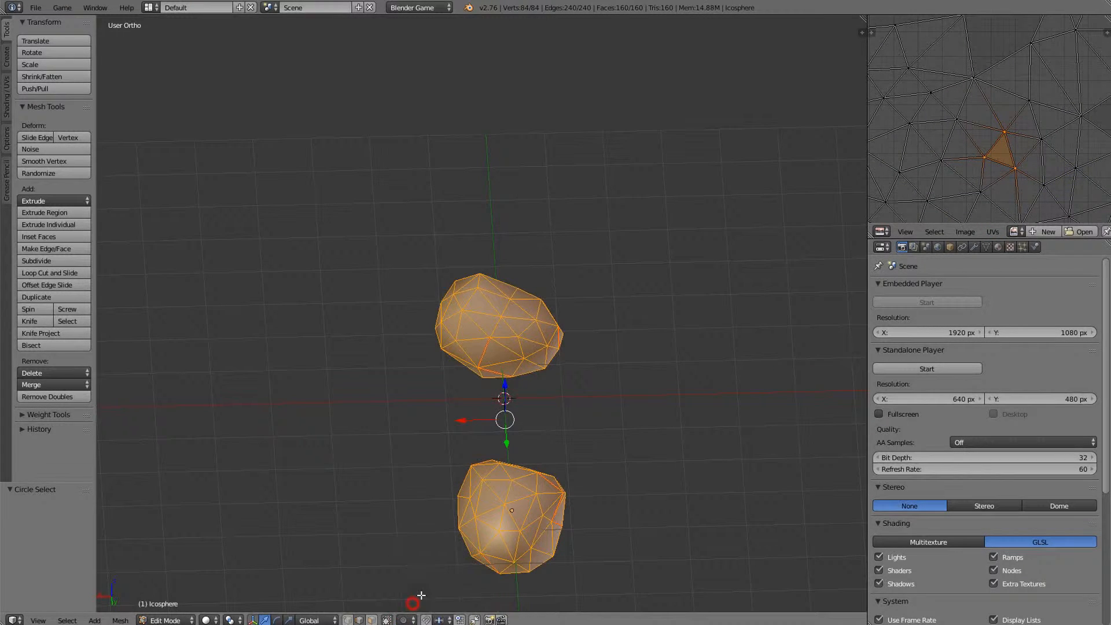
- Scale the selected UV triangle by about 1.109 and shift it by about -0.006 in X and 0.005 in Y
key(s)
key(g)
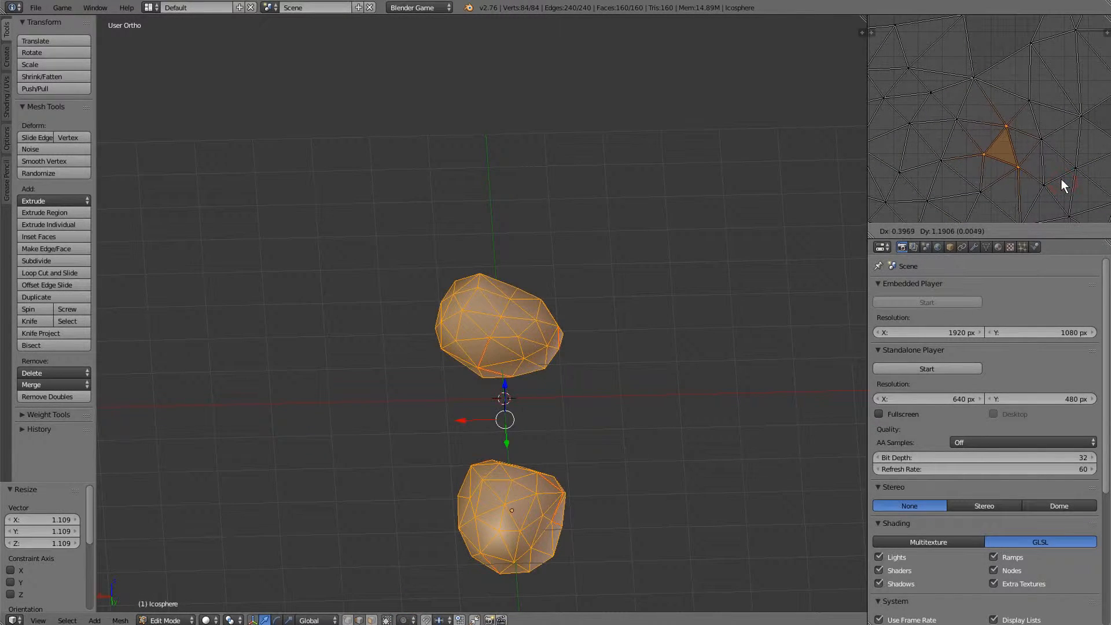
click(1054, 179)
scroll(1004, 157, down, 5)
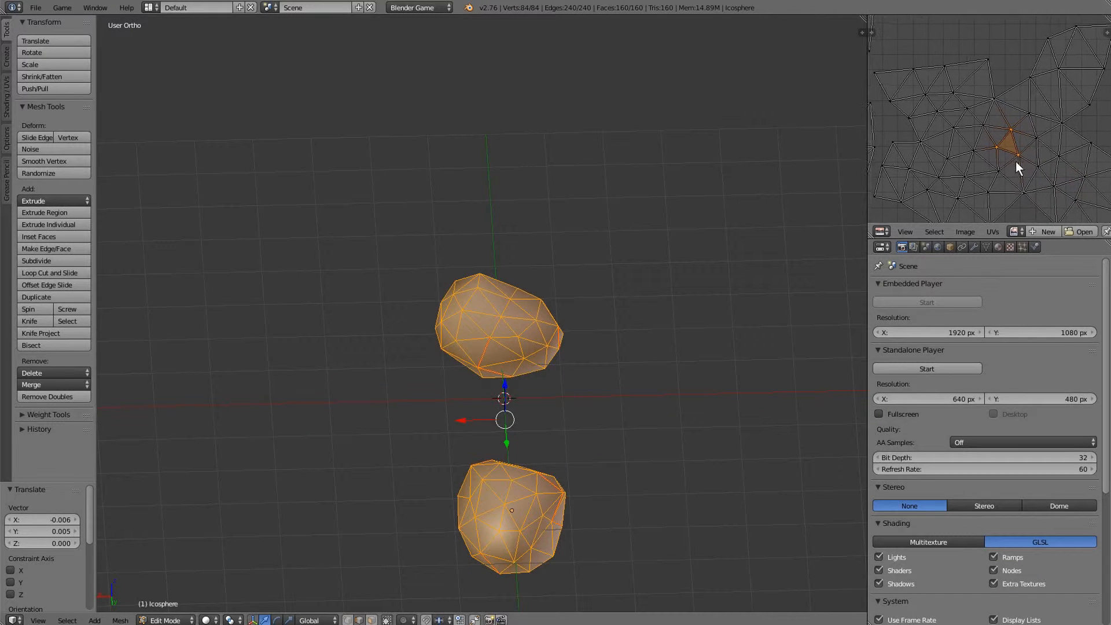
- Circle-select the cramped small triangle in the other UV island and enlarge it slightly
scroll(1009, 158, up, 5)
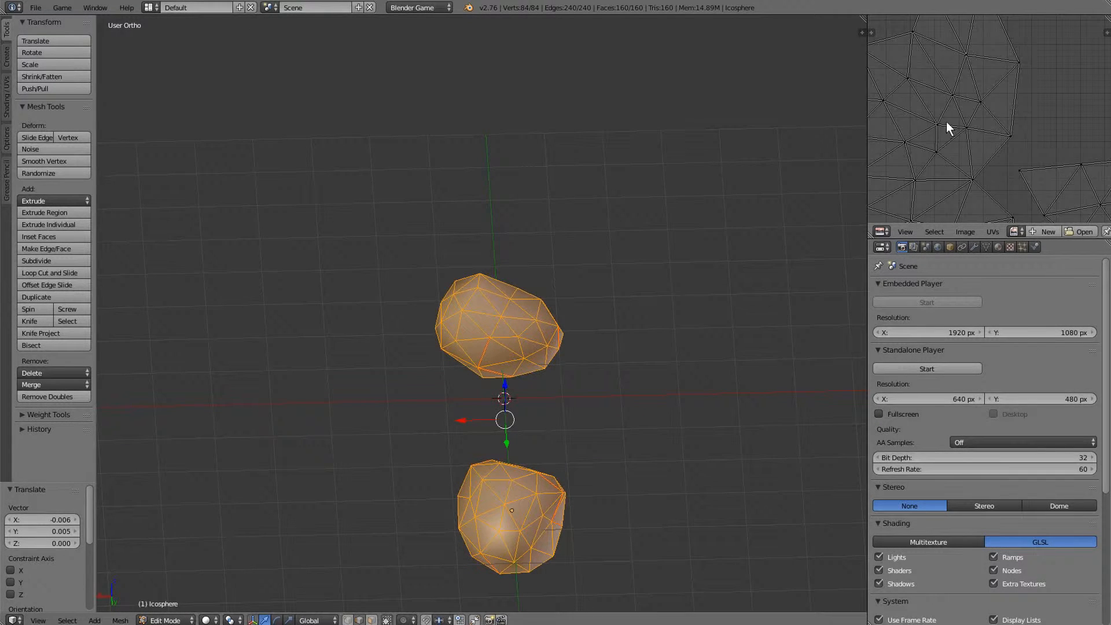
key(a)
key(c)
drag(957, 118, 965, 124)
right_click(968, 125)
key(s)
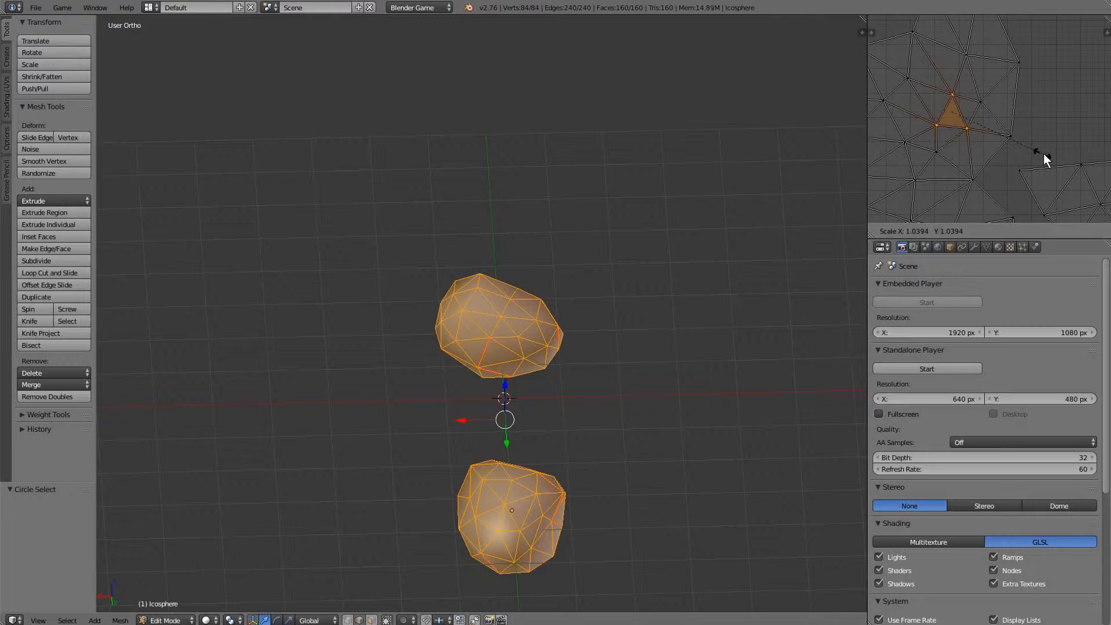
click(1045, 154)
- Shift the enlarged UV triangle by about -0.009, 0.009 and again by about 0.004, 0.010
key(g)
click(1041, 148)
scroll(1041, 148, down, 3)
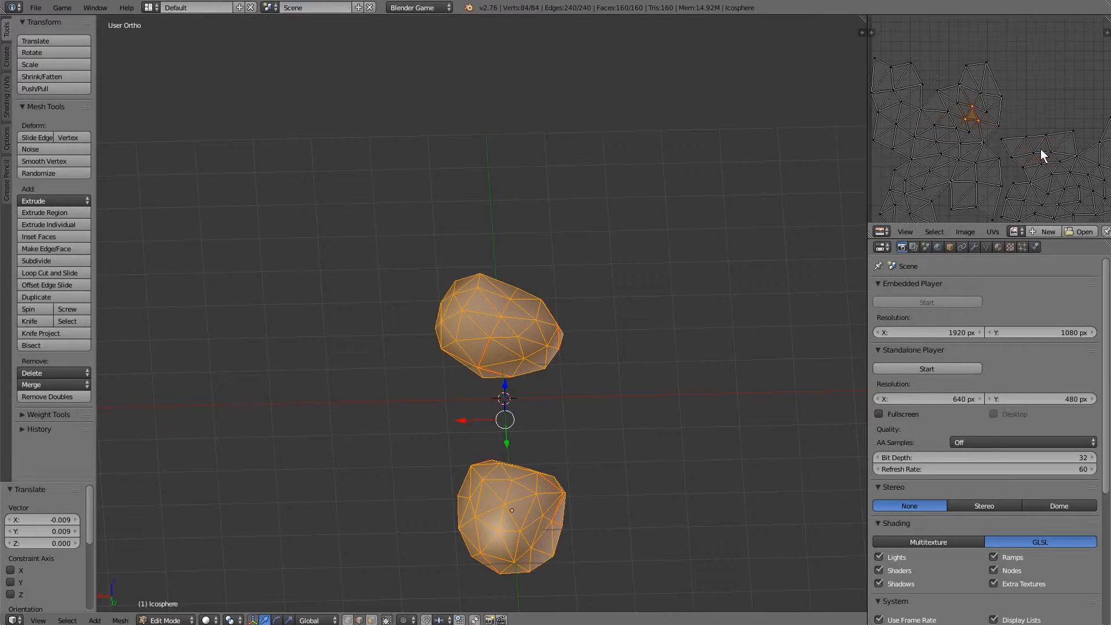
key(g)
click(991, 106)
- Select the whole UV island farther from the origin, rotate it by about 93.76° and move it up about 0.30
scroll(989, 107, down, 3)
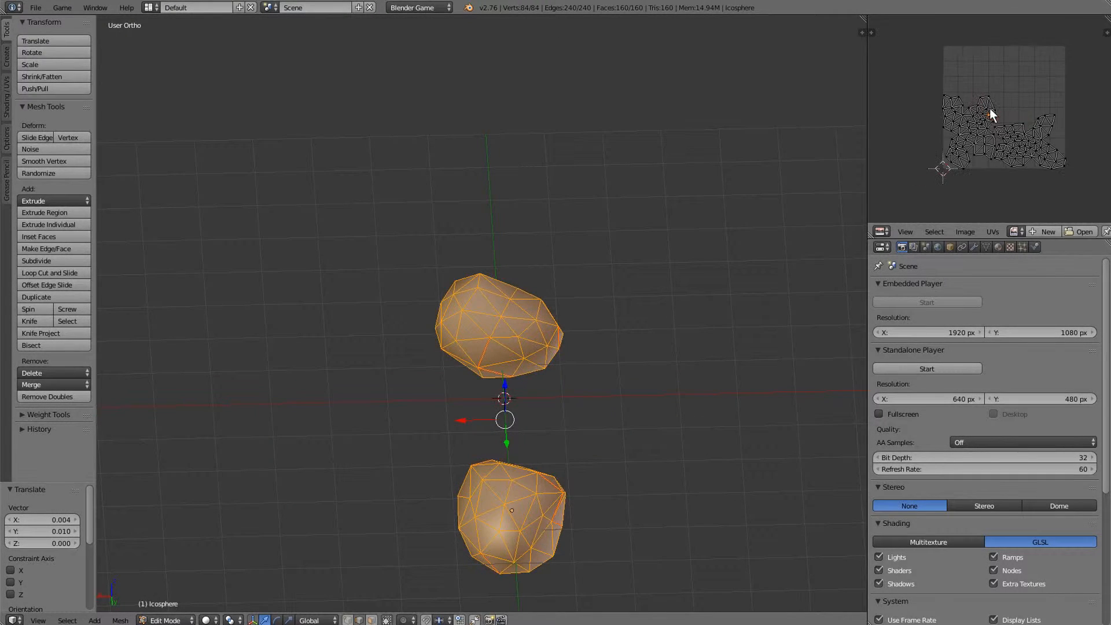
key(ctrl+l)
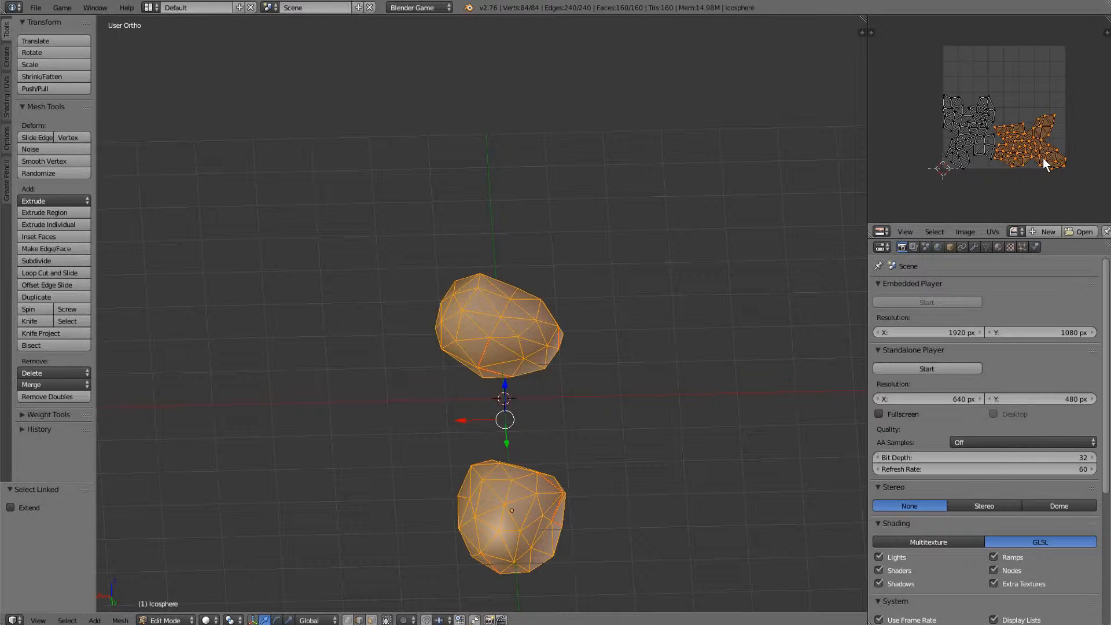
key(s)
key(r)
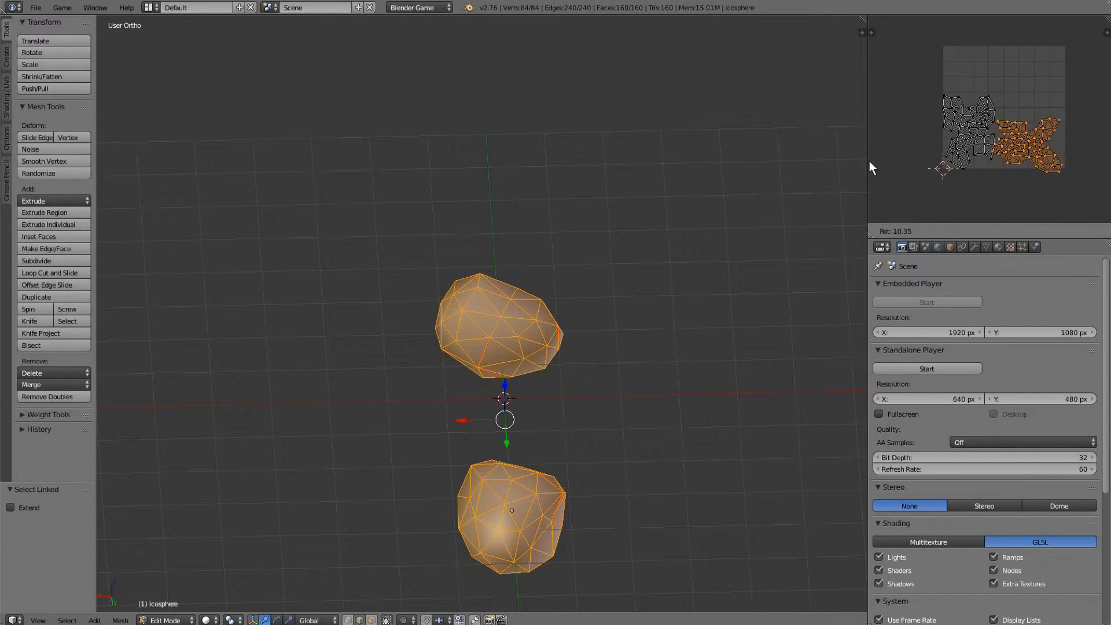
click(1035, 213)
key(g)
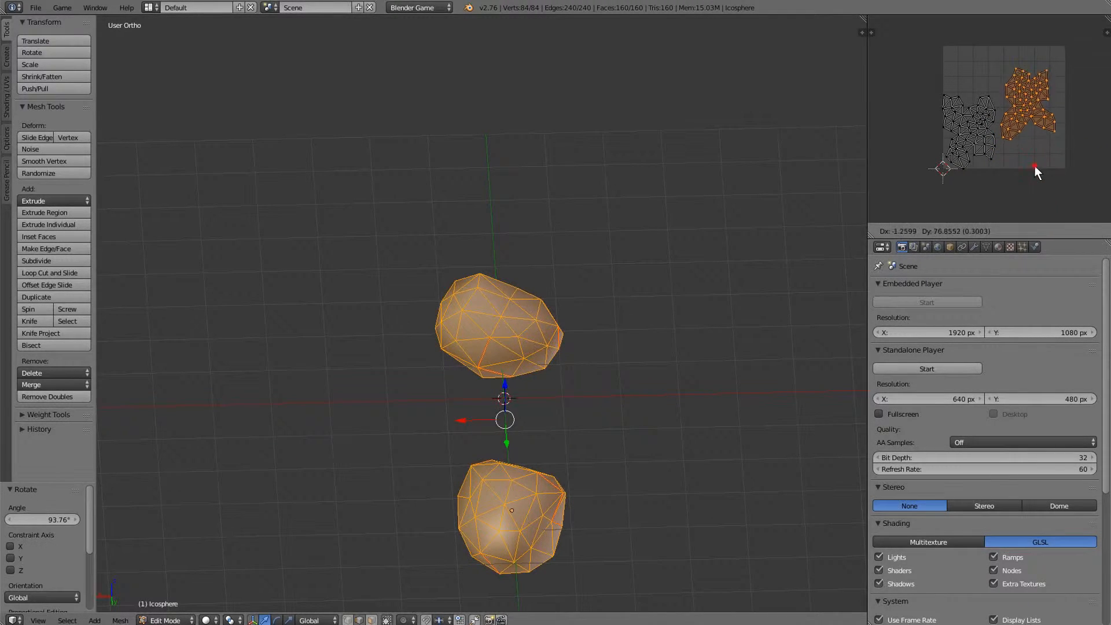
click(1035, 166)
- Enlarge the selected UV island and move it by 0.030 in both X and Y
key(s)
click(1080, 199)
key(g)
click(1082, 197)
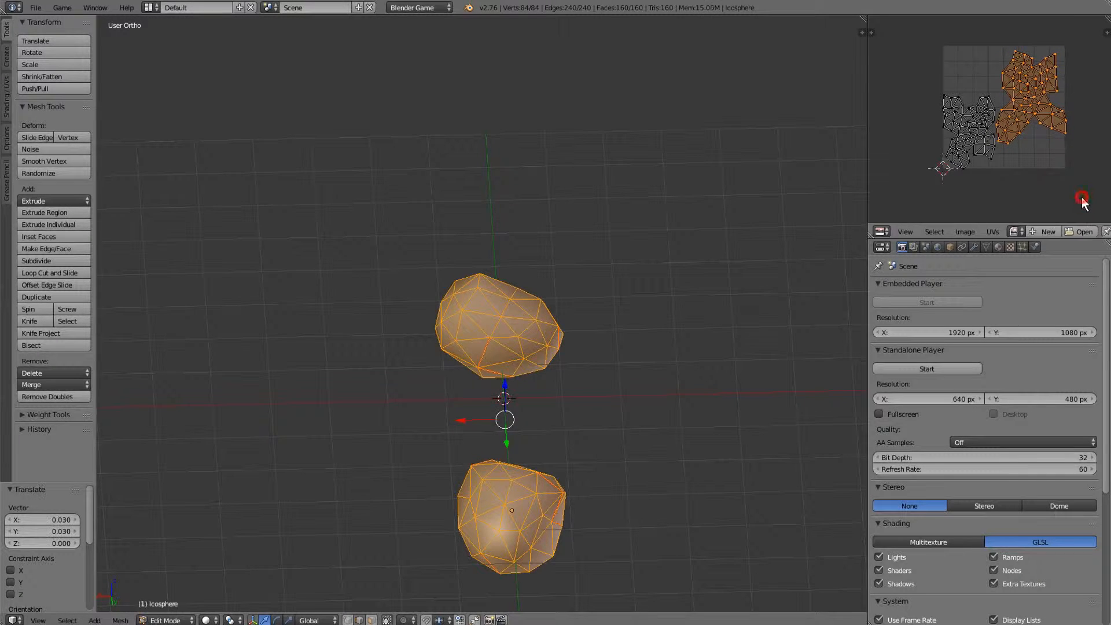
- Rotate the island slightly, scale it by 0.928 and reposition it near the right edge of the UV square
key(r)
click(1072, 207)
key(s)
click(1066, 203)
key(g)
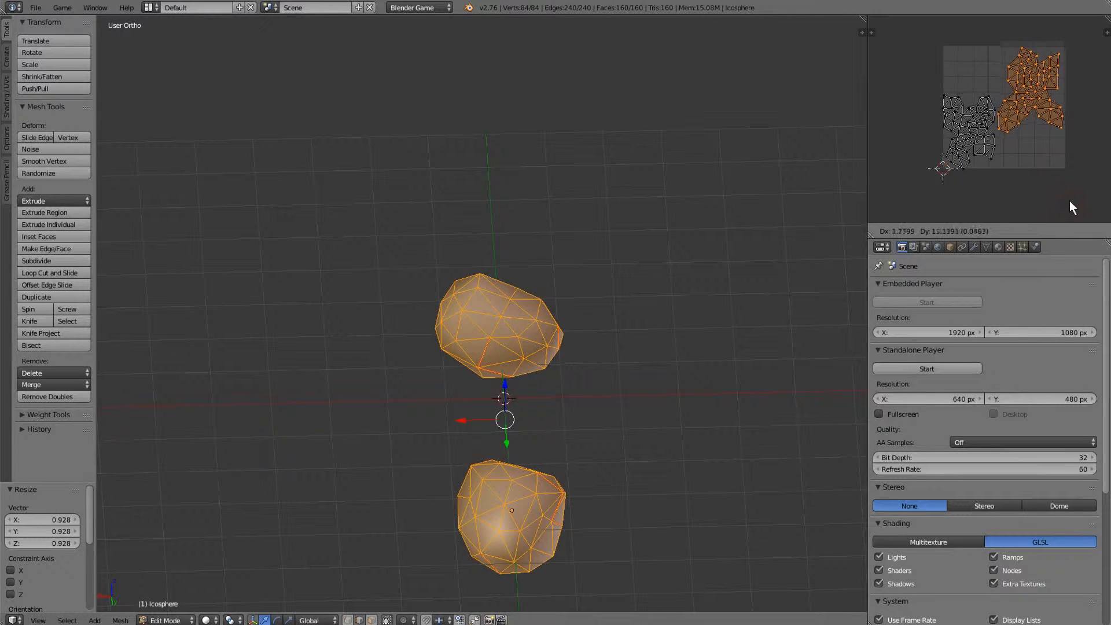
click(1064, 200)
key(g)
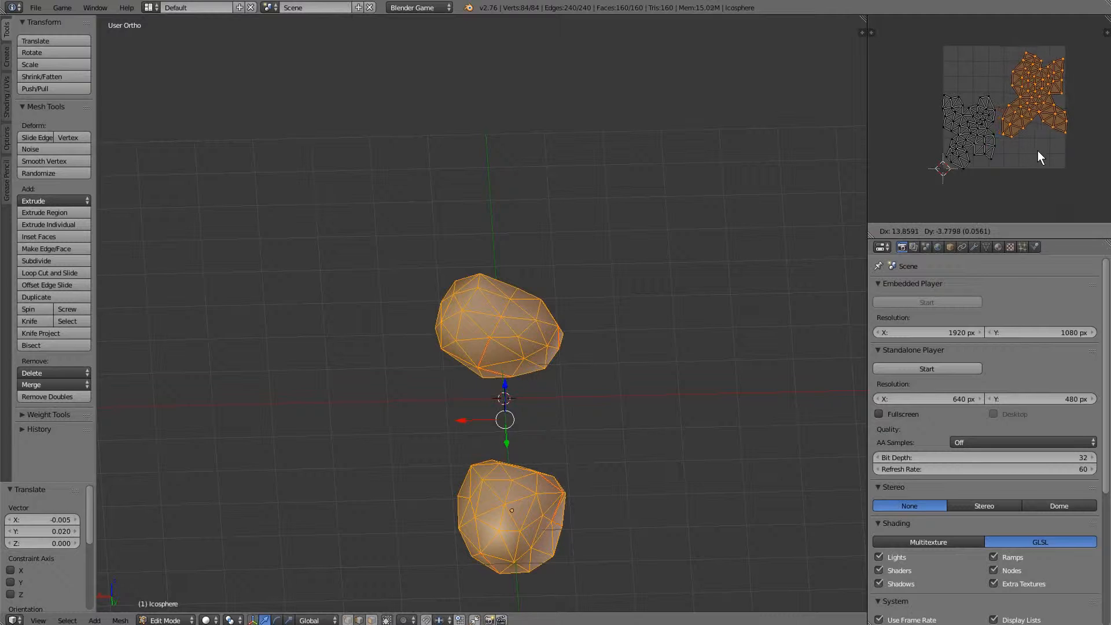
click(1064, 156)
- Rotate the island by about 83.592° and shrink it slightly to fit inside the UV square
key(r)
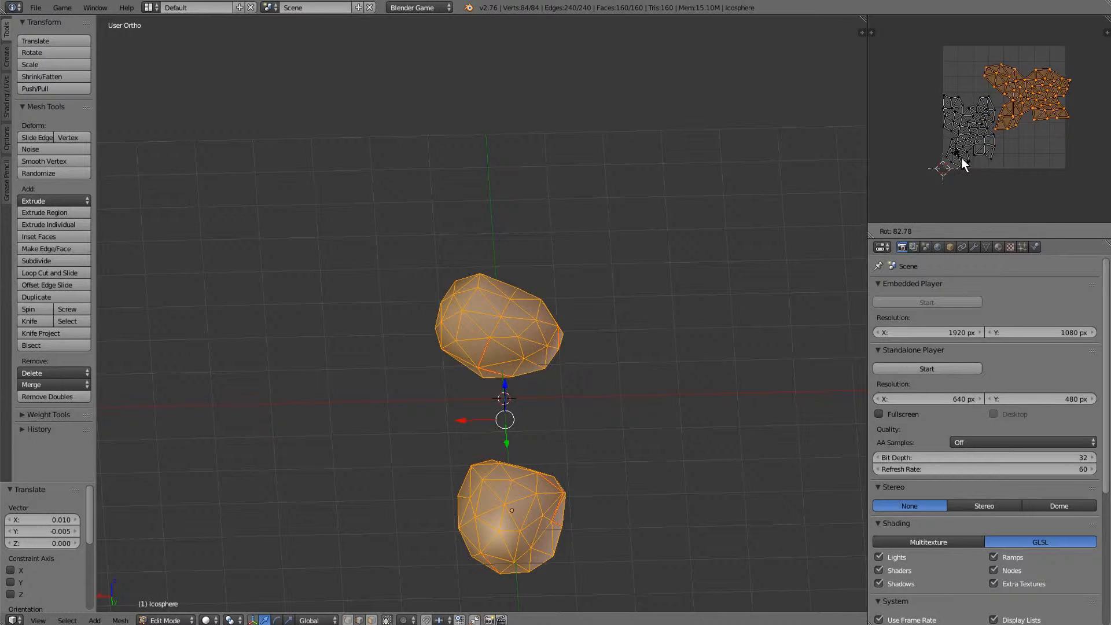
click(961, 157)
key(g)
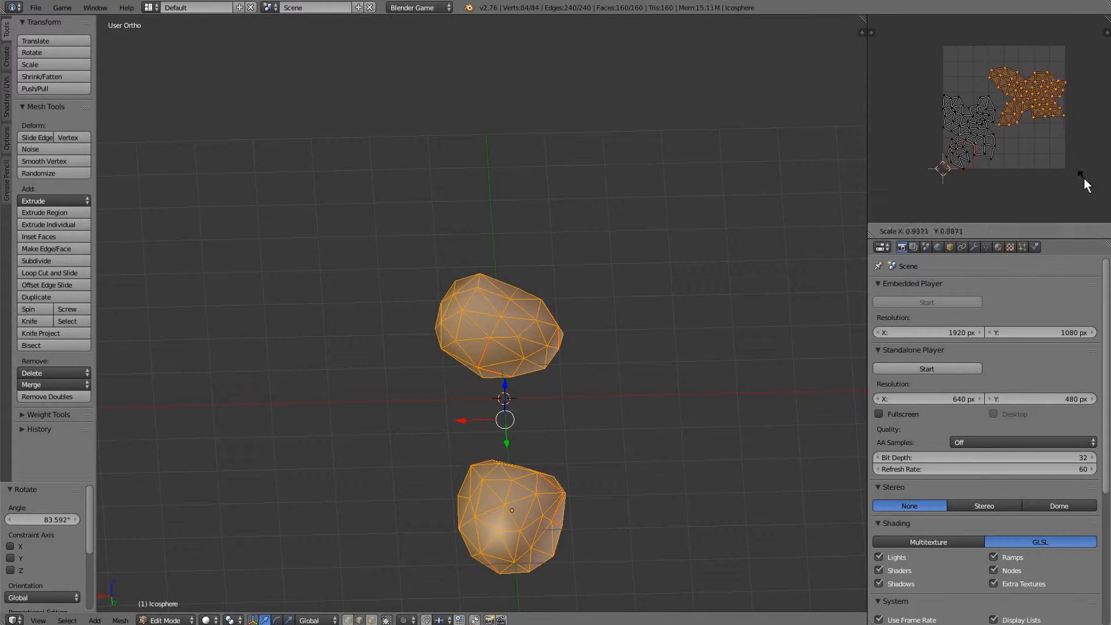
click(1083, 174)
- Rotate the island by about -4.759° and move it into the upper right corner of the UV square
key(r)
click(1088, 161)
key(g)
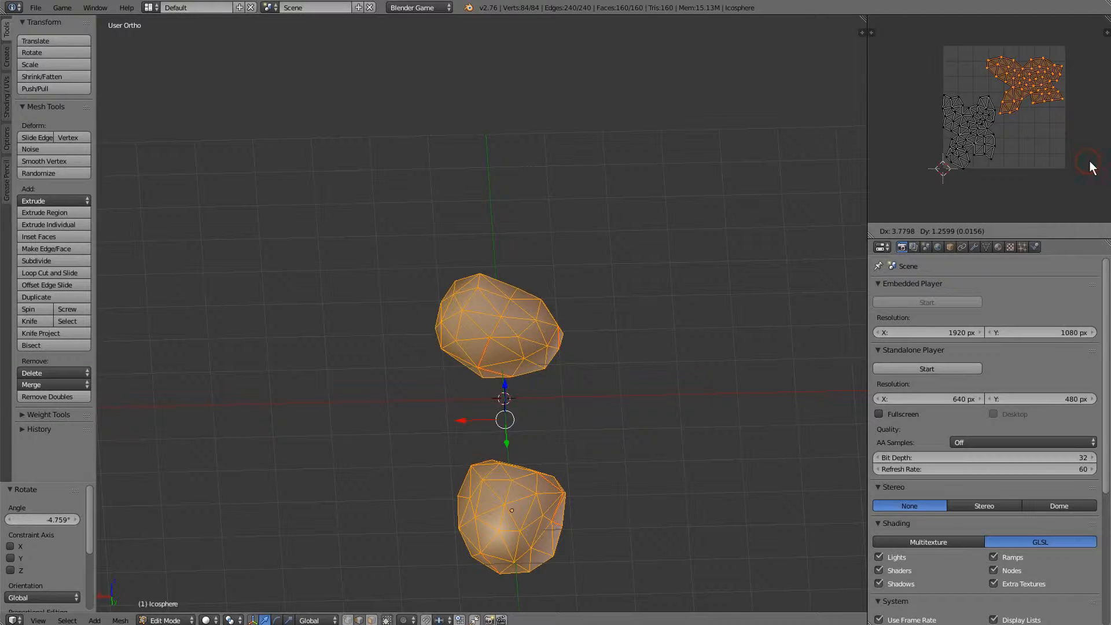
click(1084, 154)
- Select the lower UV island, rotate it by about -82° and move it by 0.158 in X and -0.062 in Y
right_click(987, 137)
key(ctrl+l)
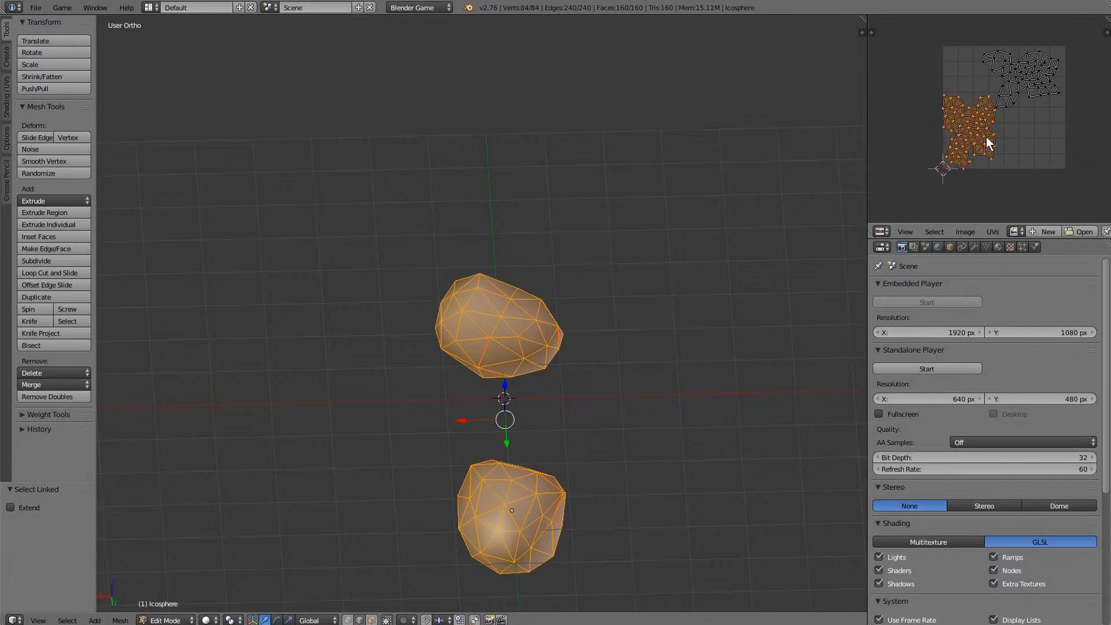
scroll(987, 136, up, 2)
key(r)
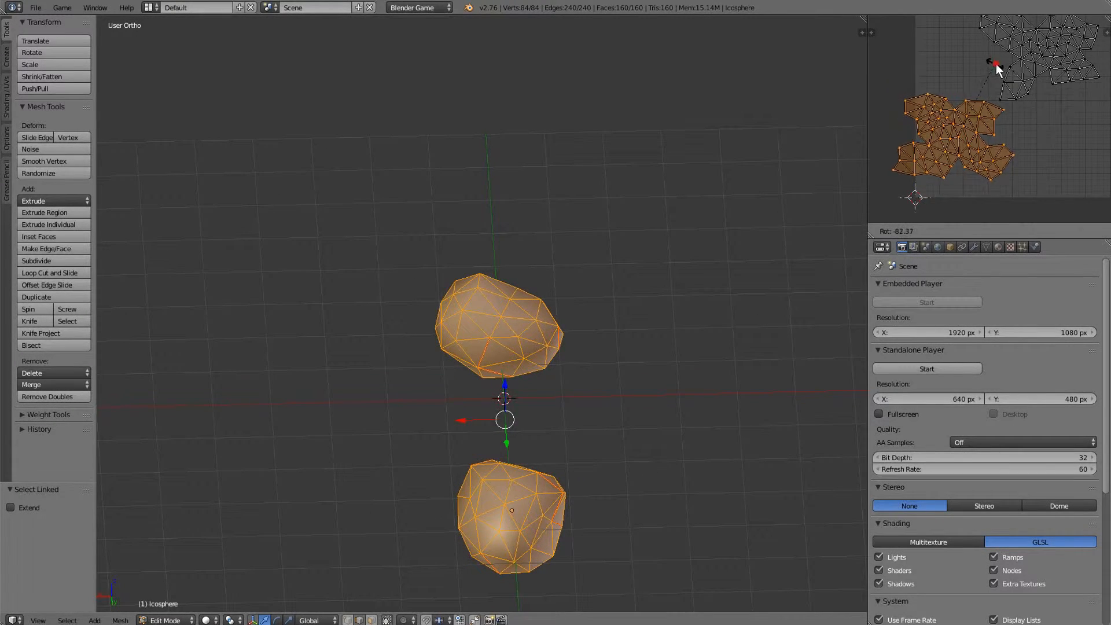
click(995, 67)
key(g)
click(1027, 76)
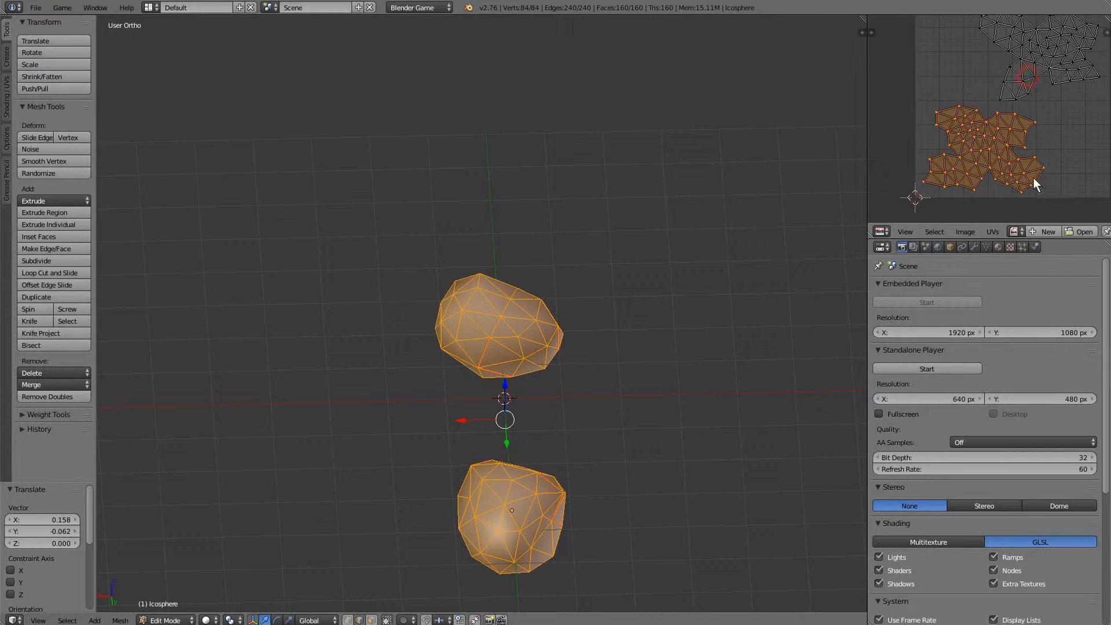
- Create a blank 1024 × 1024 px image named Rocks with alpha for the UV layout
scroll(1034, 179, down, 4)
click(1042, 231)
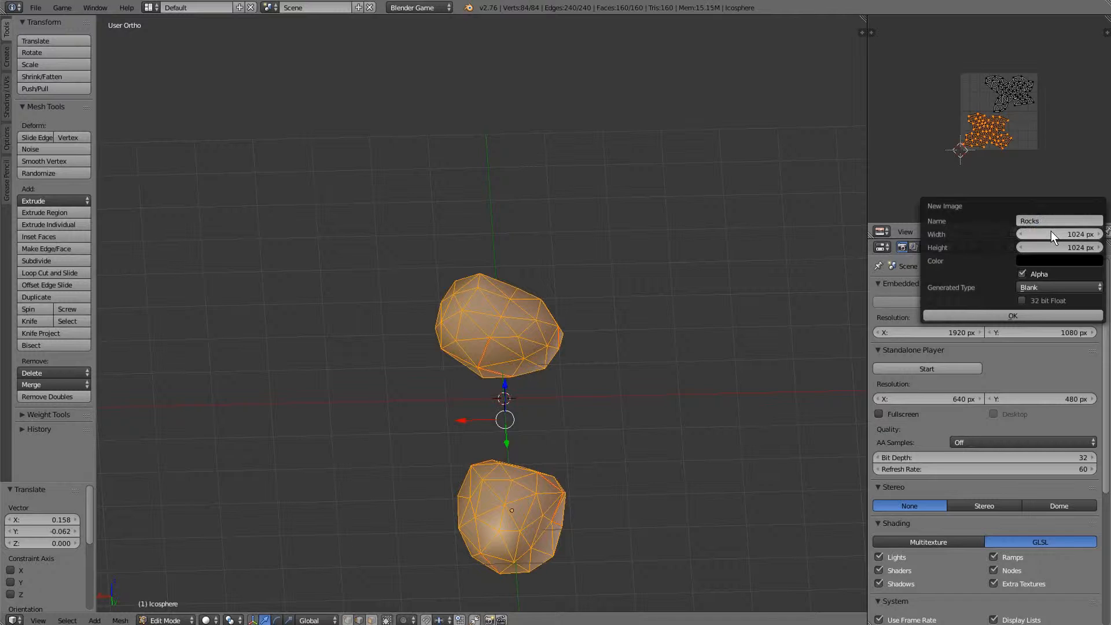
click(986, 316)
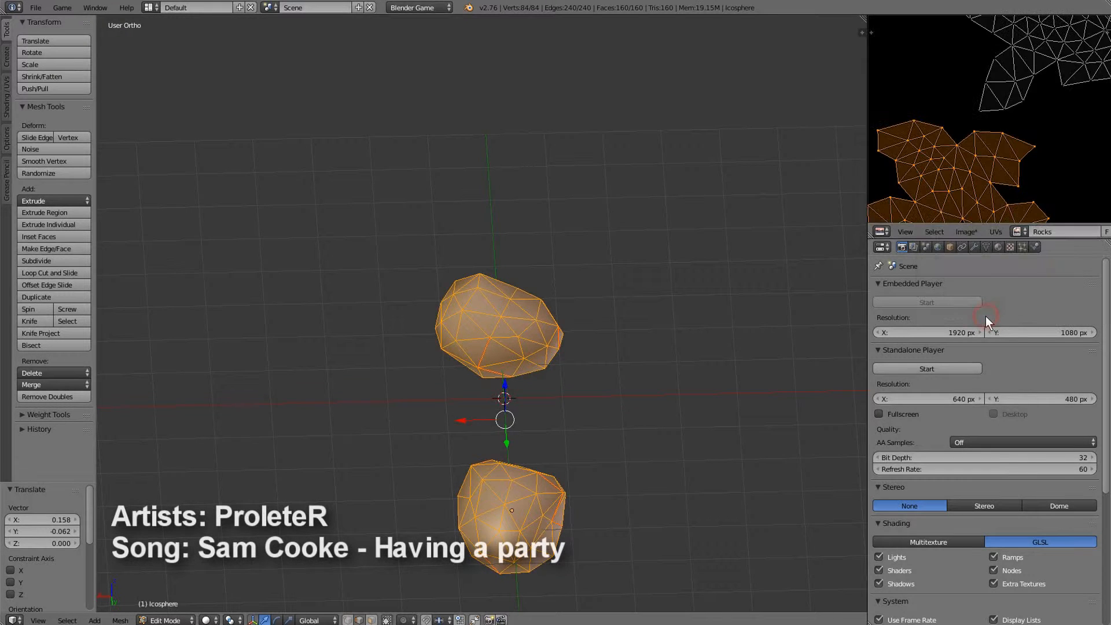
scroll(1019, 145, down, 5)
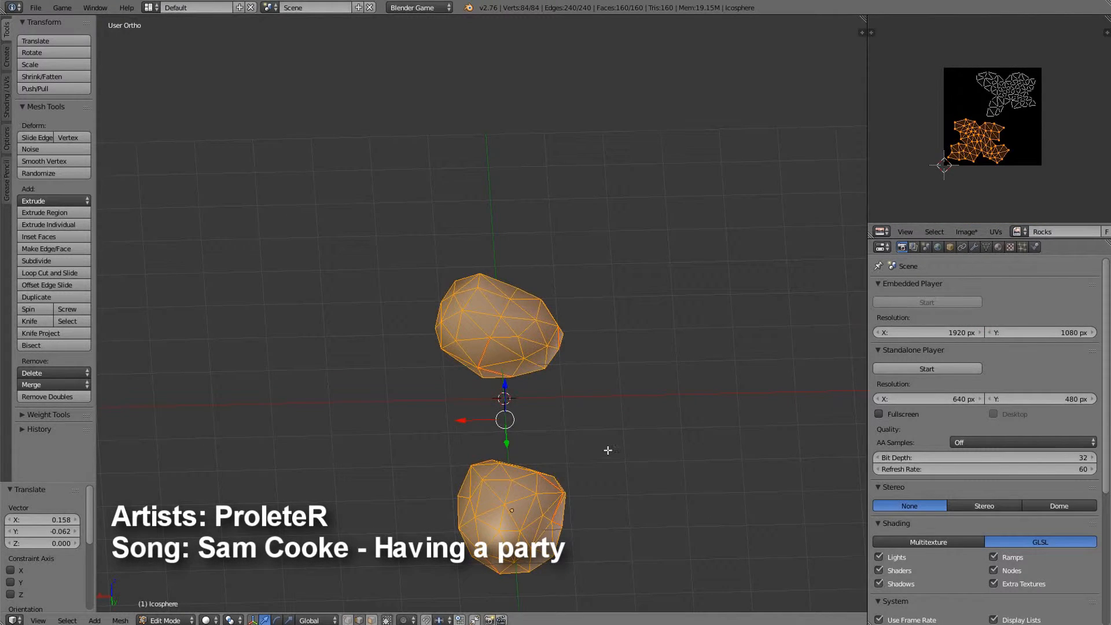
- Expand the scene's Bake settings and return the rock mesh to Object Mode
middle_drag(608, 450, 764, 442)
shift+middle_drag(791, 407, 694, 421)
scroll(937, 503, down, 1)
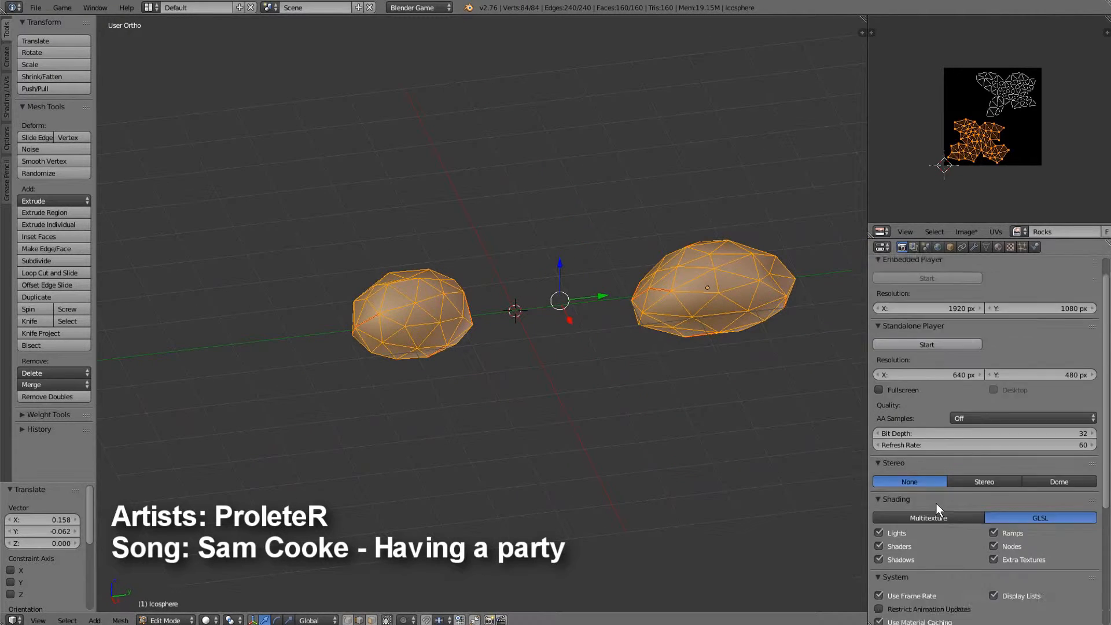
scroll(937, 503, down, 8)
click(884, 620)
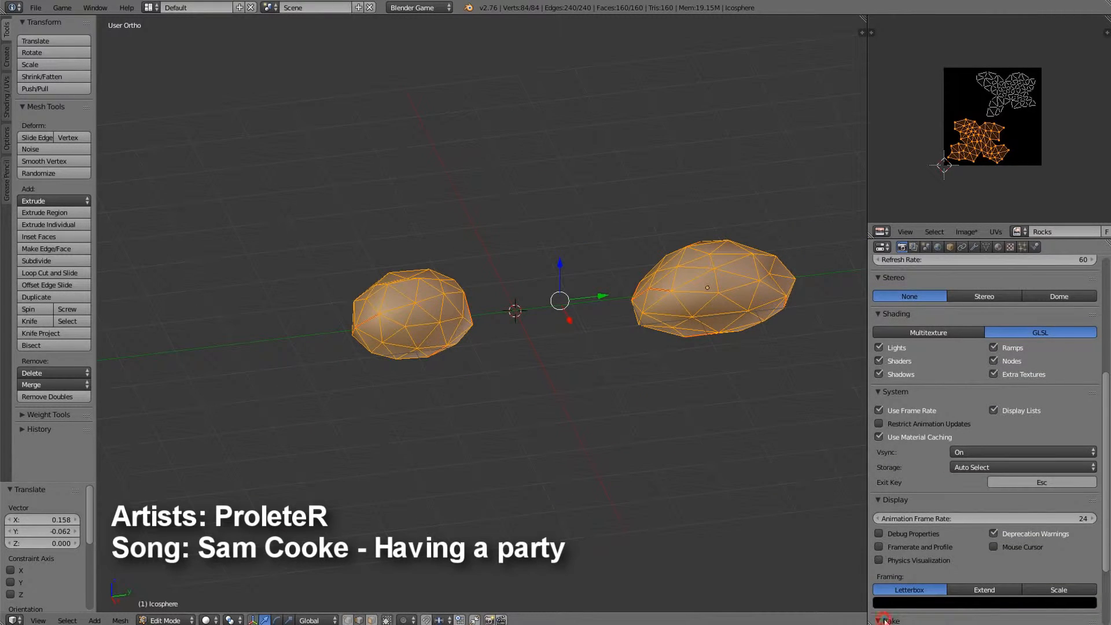
scroll(948, 542, down, 4)
mouse_move(622, 412)
shift+middle_down()
mouse_move(574, 420)
mouse_move(732, 418)
mouse_move(593, 453)
mouse_move(617, 463)
shift+middle_up()
key(Tab)
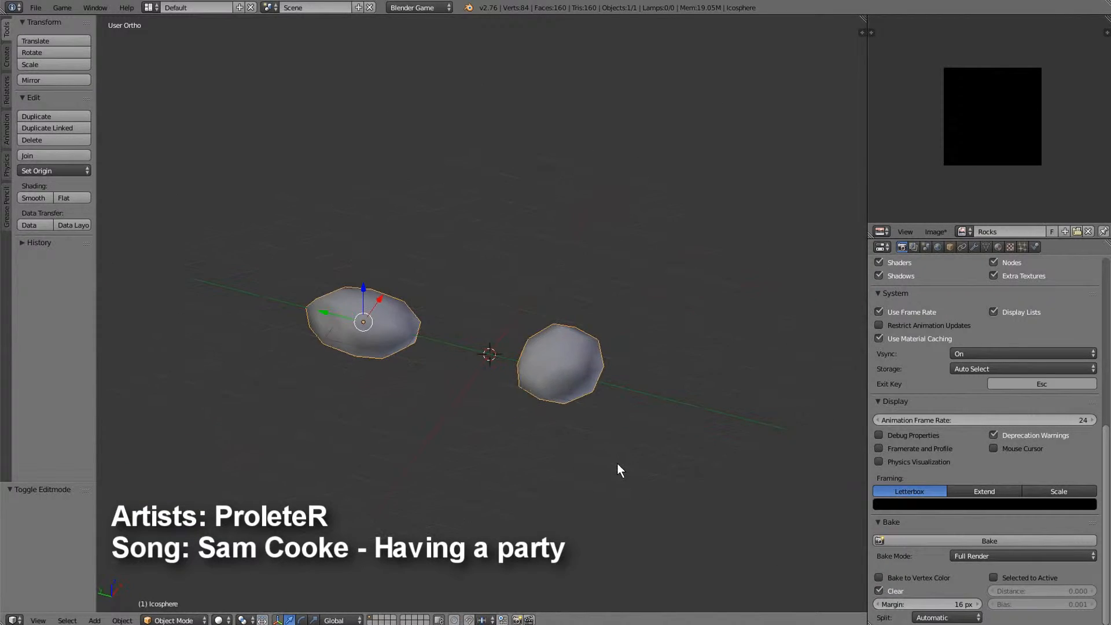
- Save the blend file as Rocks in the Realistic Rocks folder
key(ctrl+s)
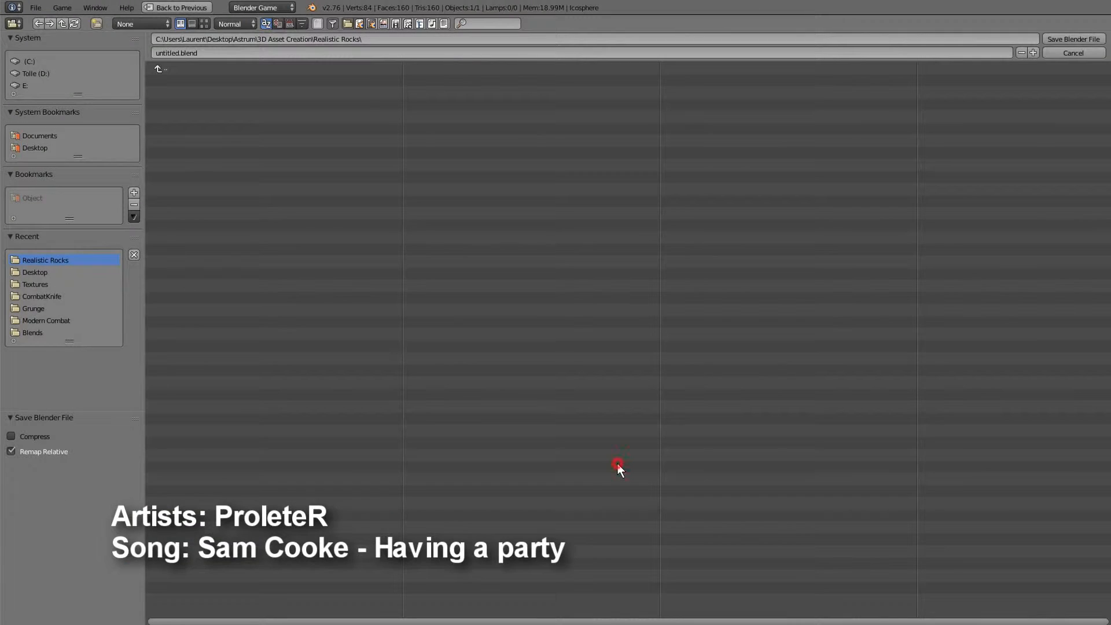
click(1074, 53)
key(ctrl+s)
click(168, 52)
text(Rocks)
key(Return)
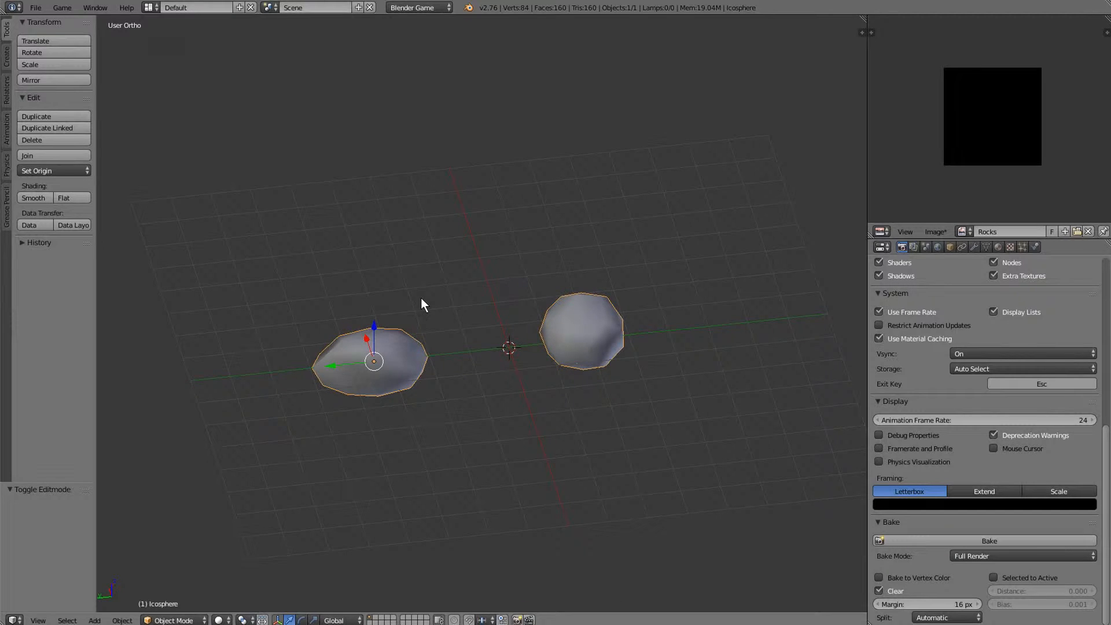
- Duplicate the rocks in place and hide the duplicate
key(shift+d)
right_click(442, 265)
key(h)
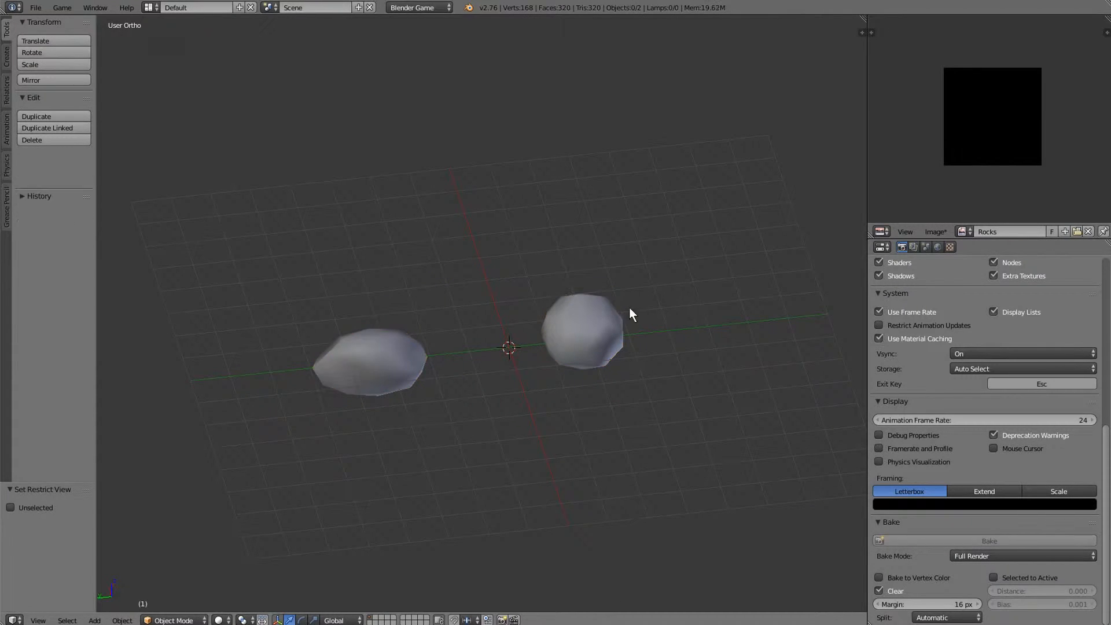
- Add an Edge Split modifier with a 20.4° split angle to the visible rocks and apply it
click(984, 247)
click(974, 246)
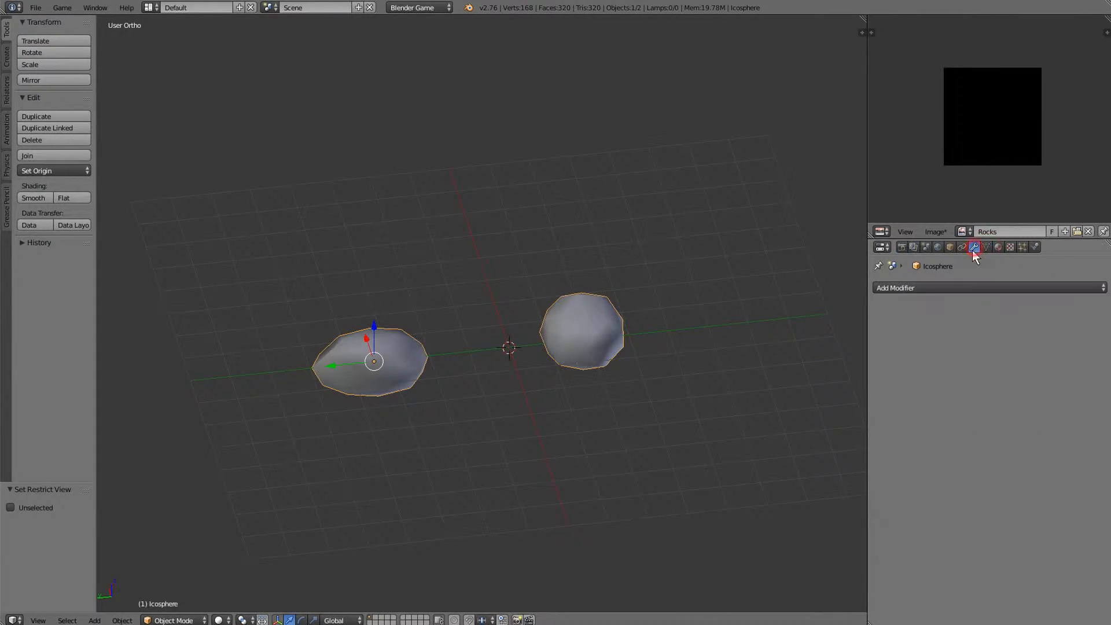
click(920, 288)
click(863, 383)
middle_drag(810, 359, 930, 378)
drag(937, 367, 898, 358)
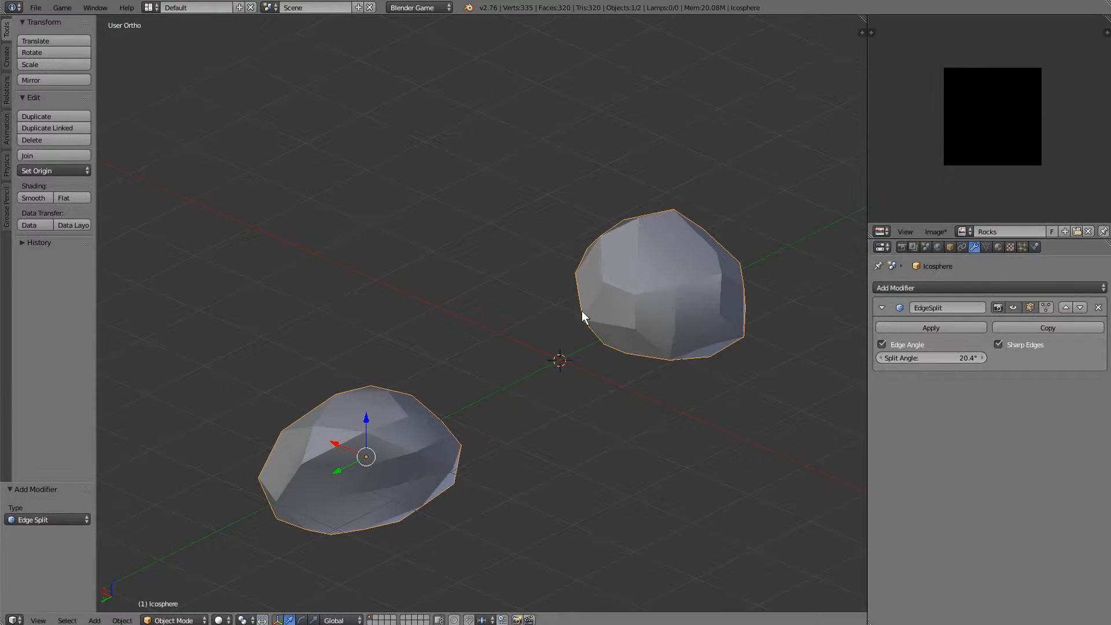
mouse_move(581, 311)
middle_down()
mouse_move(704, 278)
mouse_move(783, 294)
mouse_move(640, 322)
mouse_move(543, 323)
middle_up()
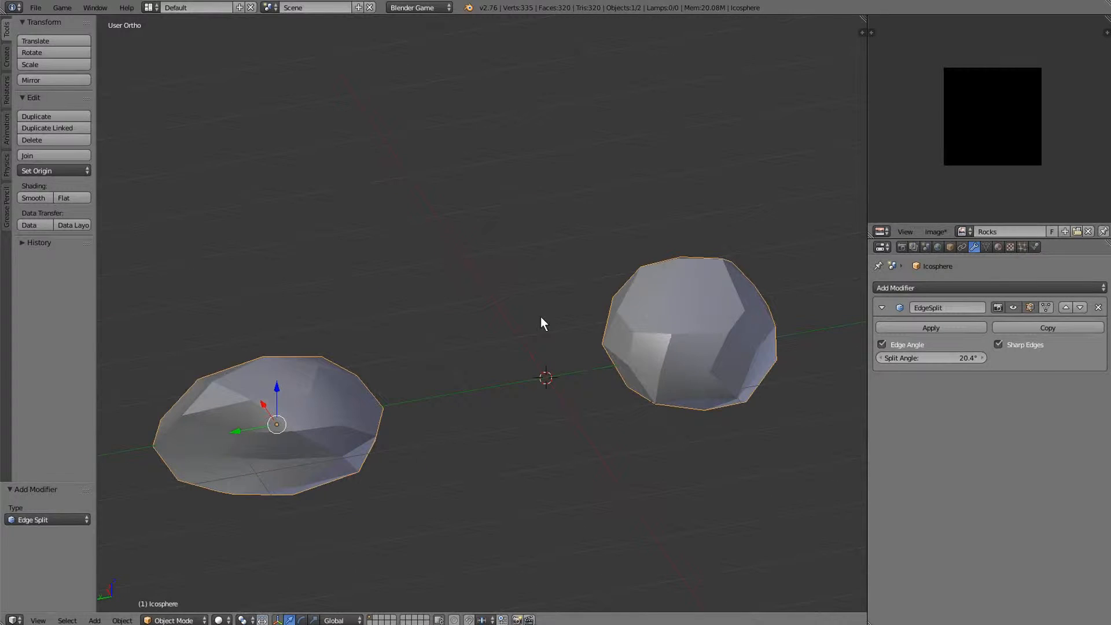
click(925, 329)
middle_drag(735, 318, 623, 326)
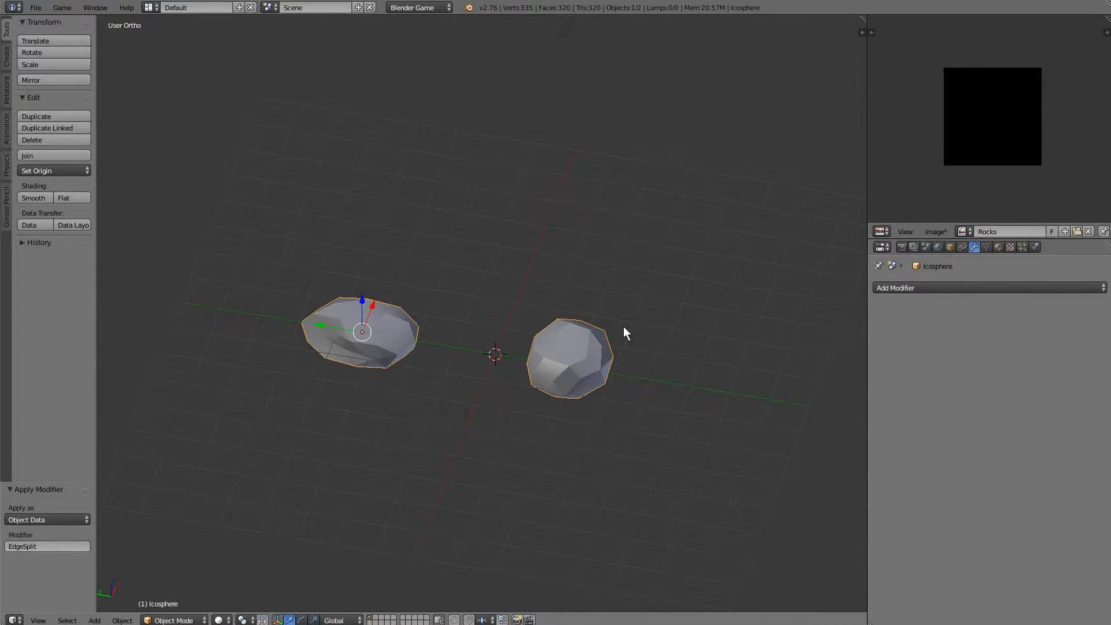
- Unhide the duplicated rocks and tell the smooth and faceted copies apart by trial-moving each without keeping the moves
key(alt+h)
right_click(601, 348)
scroll(605, 346, up, 3)
key(g)
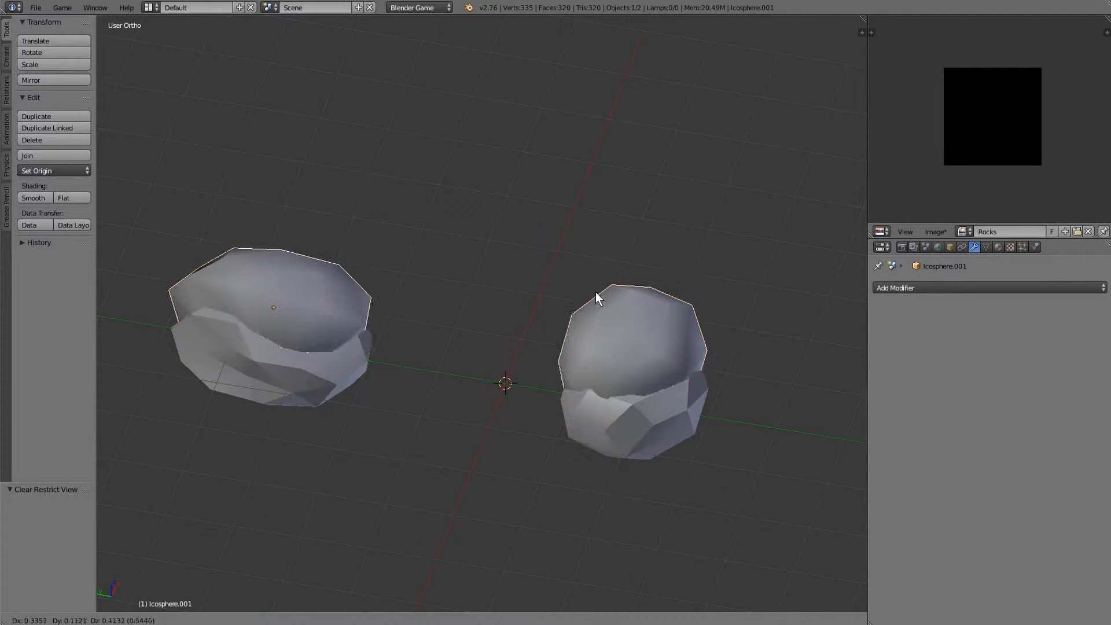
right_click(617, 290)
right_click(609, 393)
key(g)
right_click(624, 272)
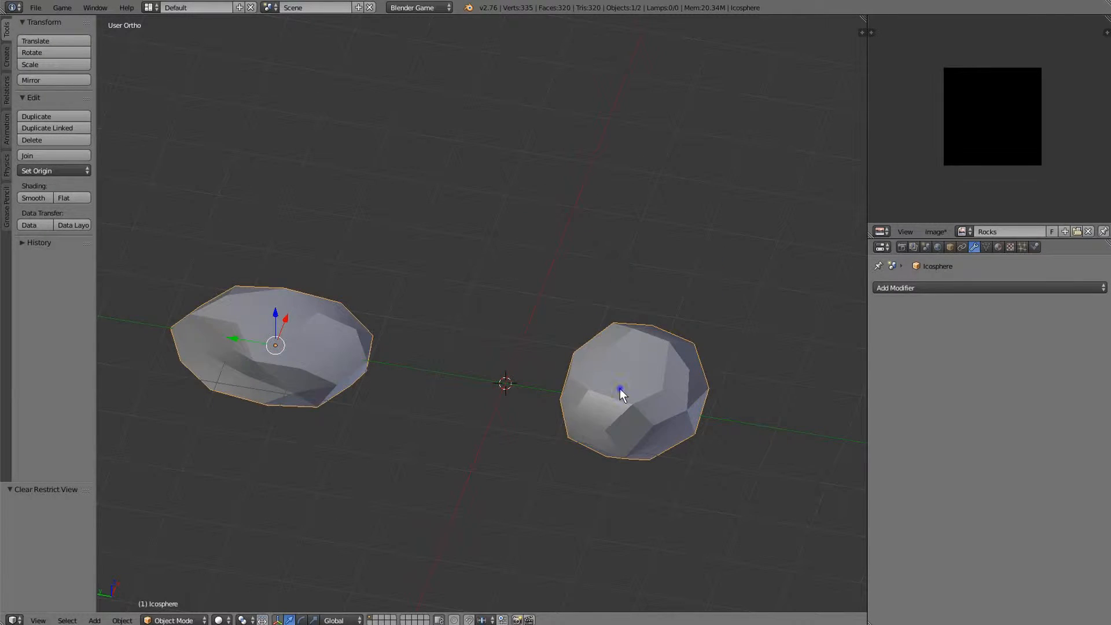
- Select both rock copies with the smooth one active and set the bake mode to Ambient Occlusion
key(Tab)
key(Tab)
click(901, 247)
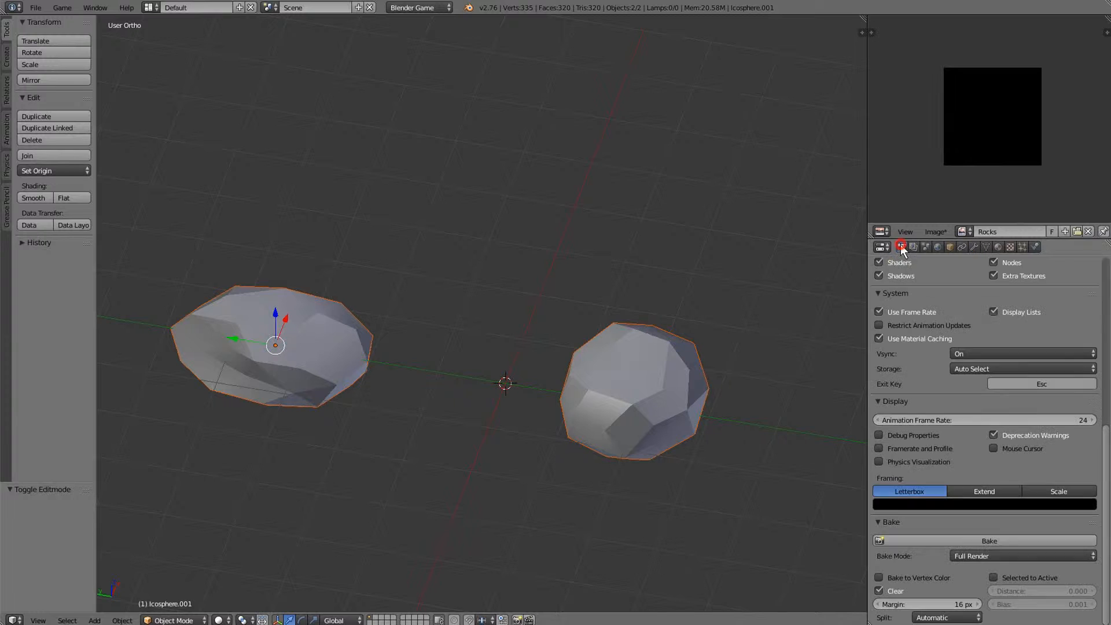
click(969, 553)
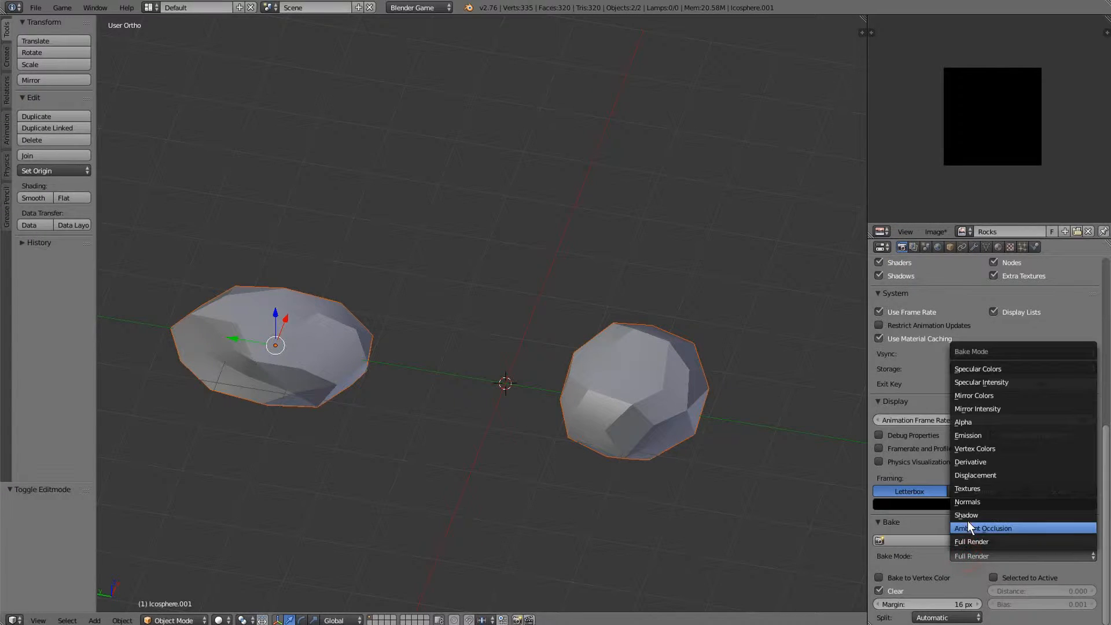
click(968, 524)
scroll(898, 540, down, 2)
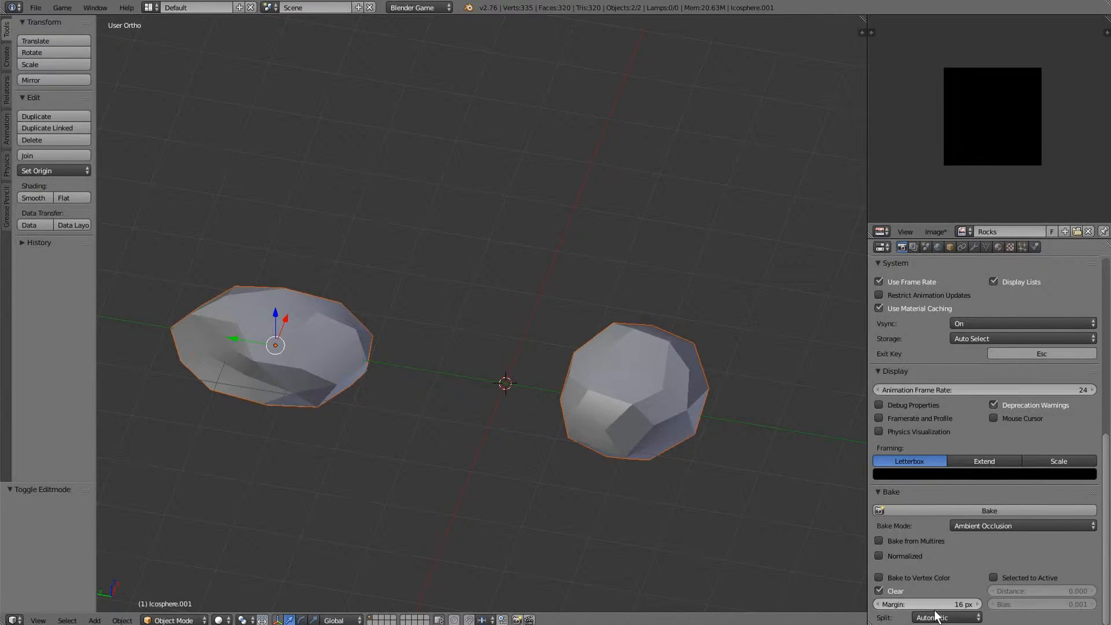
- Bake the ambient occlusion from selected to active with a 12 px margin
click(917, 604)
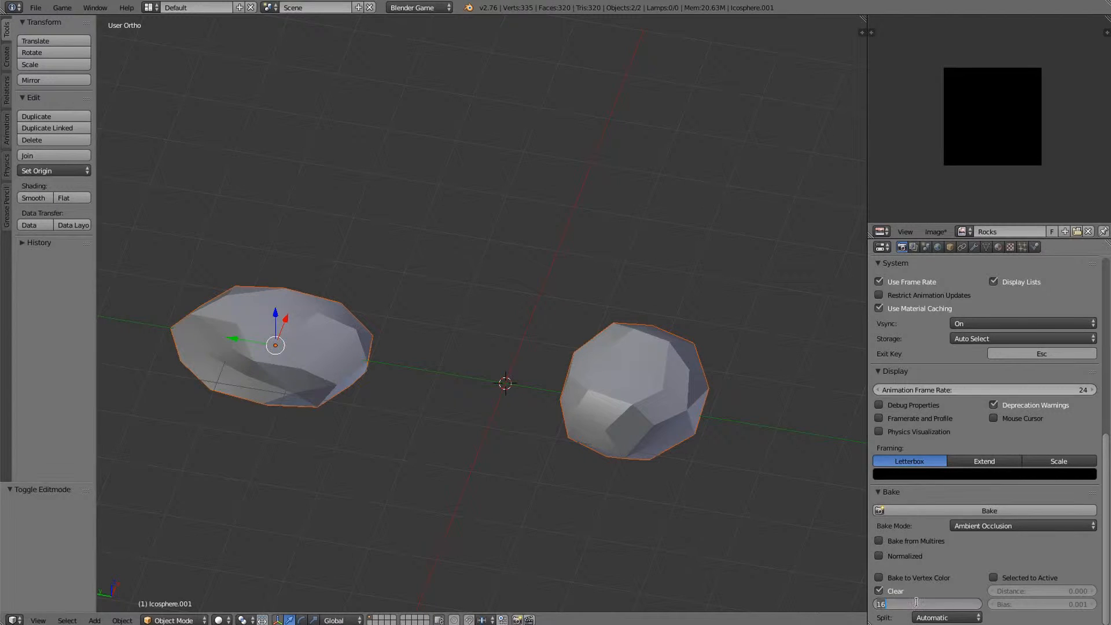
click(954, 589)
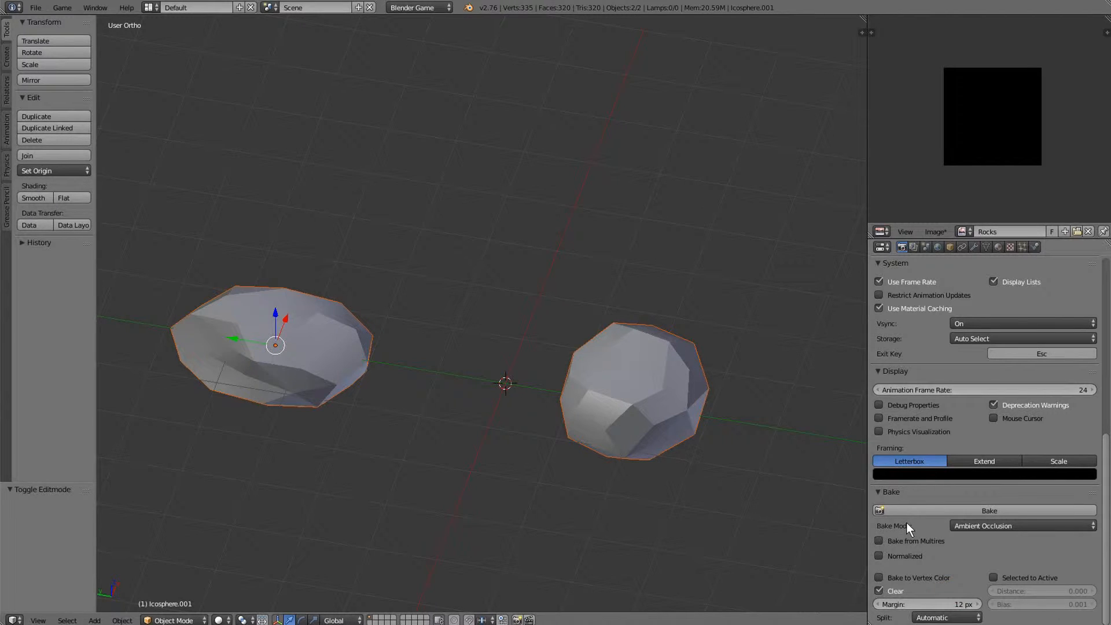
click(993, 578)
click(940, 512)
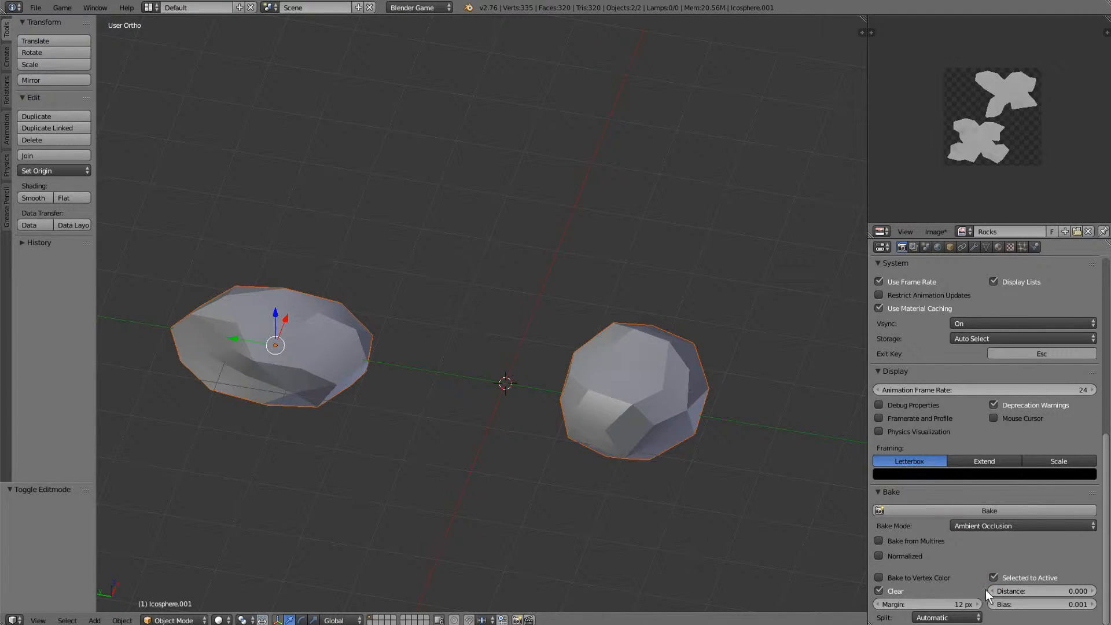
- Delete the faceted rock copy and disable the Selected to Active bake option
right_click(668, 409)
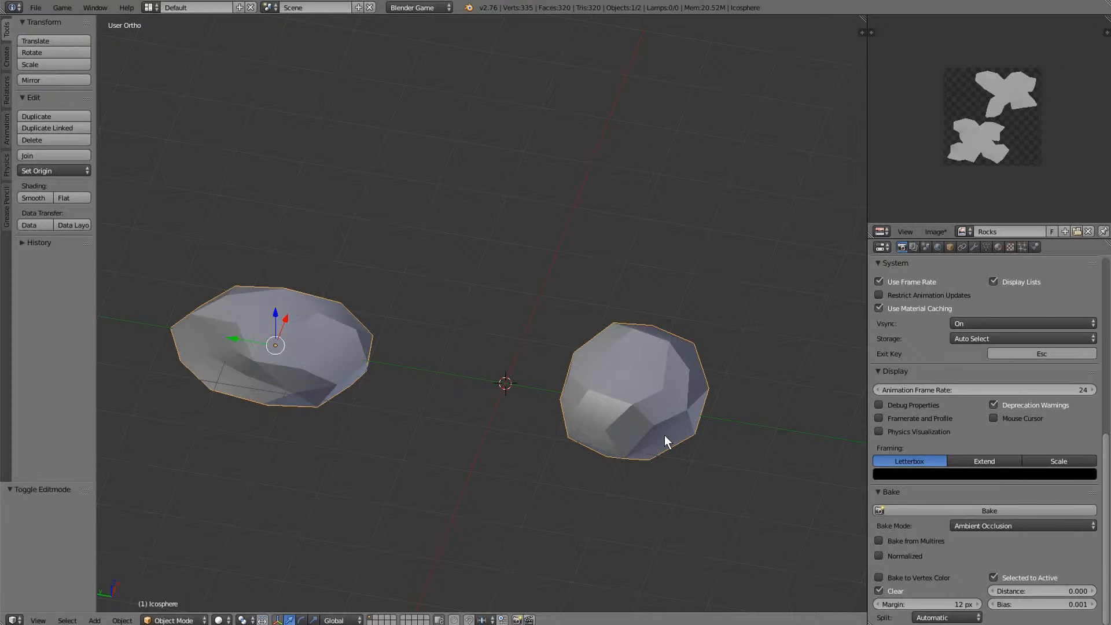
key(g)
right_click(646, 353)
key(x)
click(651, 354)
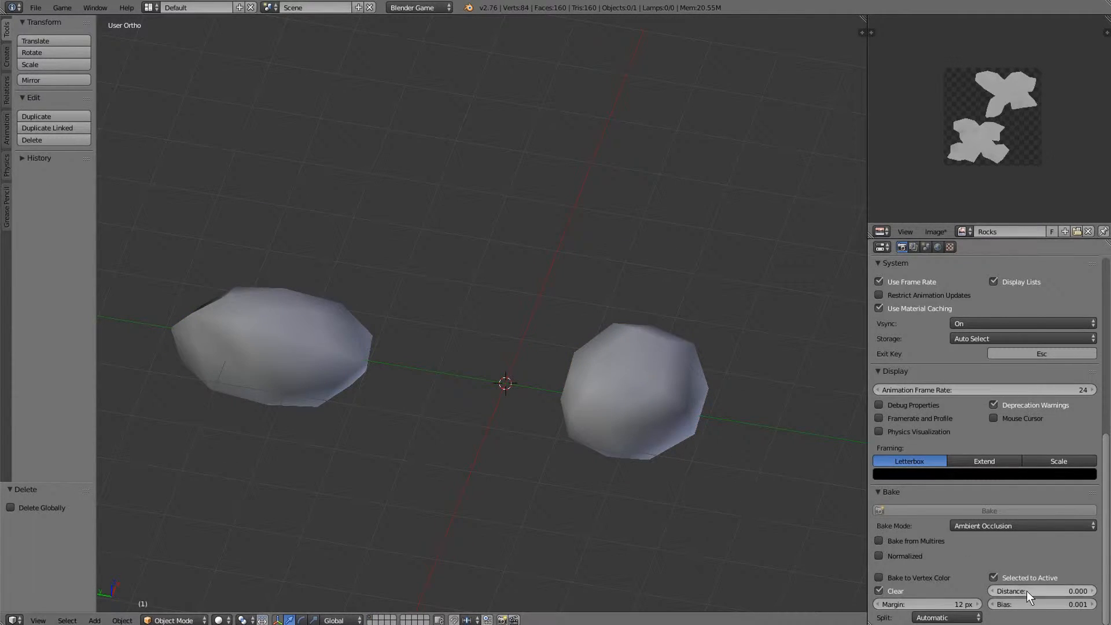
click(994, 577)
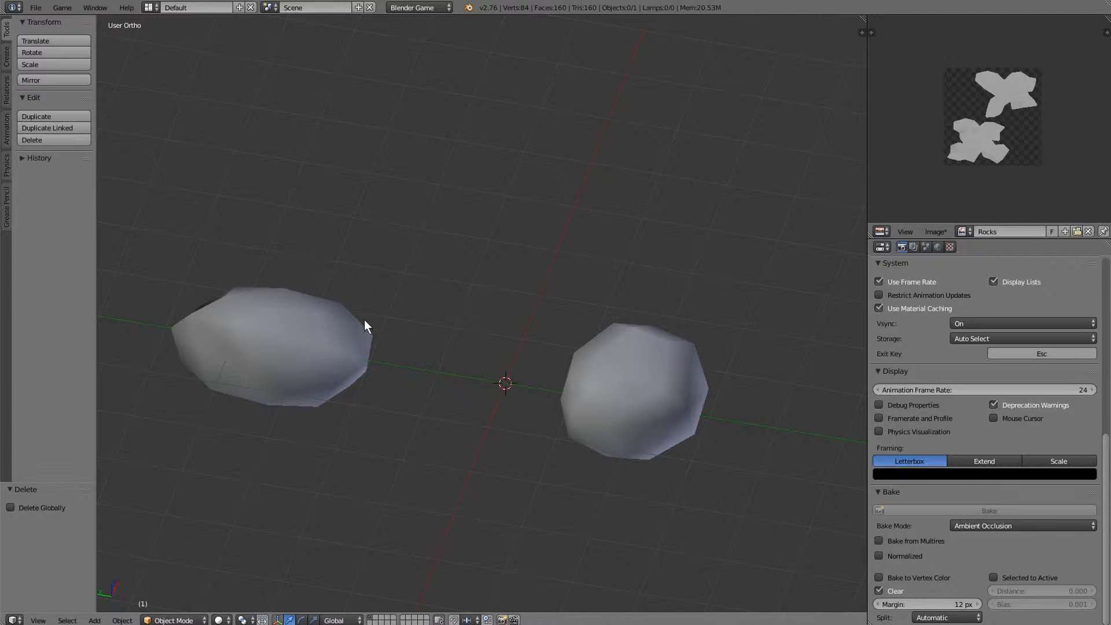
- Inspect the baked ambient occlusion image and save a copy of it as a PNG named Rocks
scroll(931, 158, up, 7)
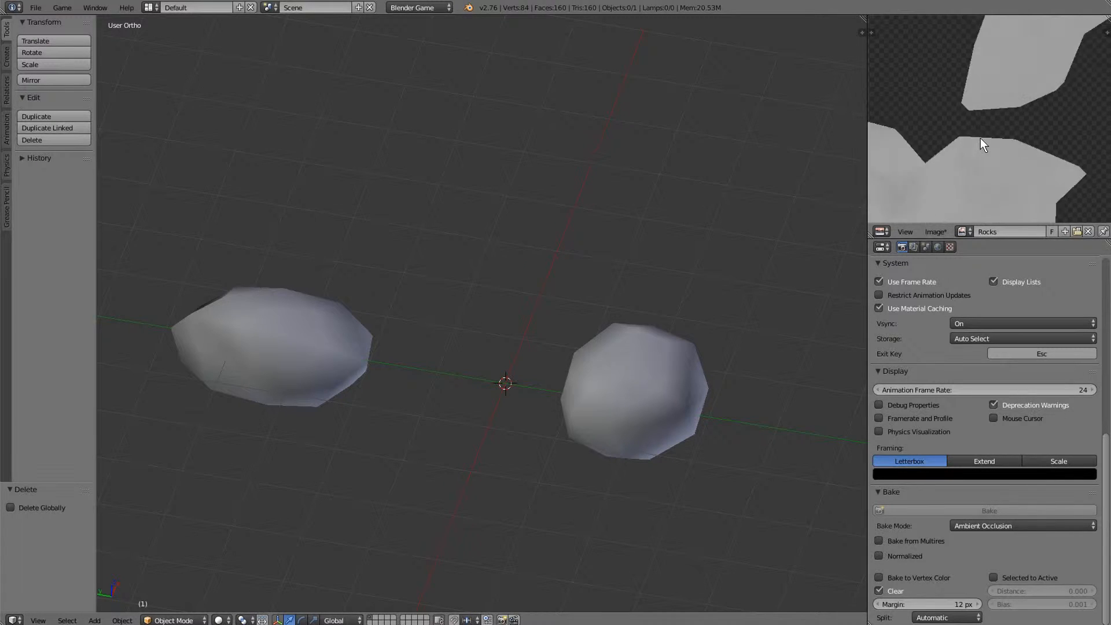
scroll(980, 138, down, 5)
scroll(1001, 116, up, 5)
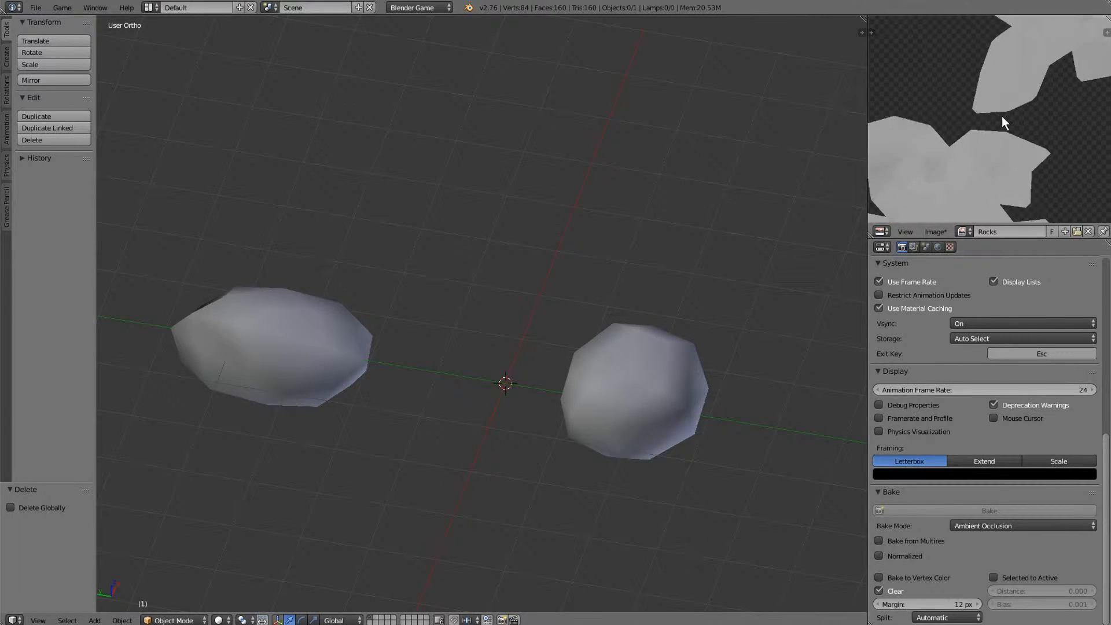
scroll(1002, 116, down, 5)
click(933, 232)
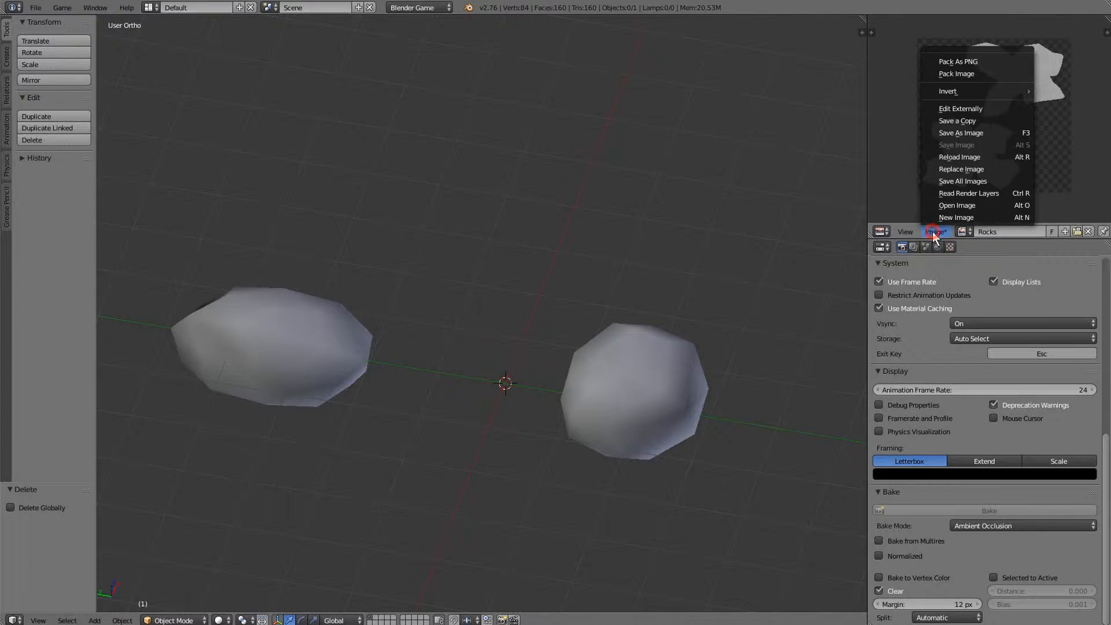
click(960, 120)
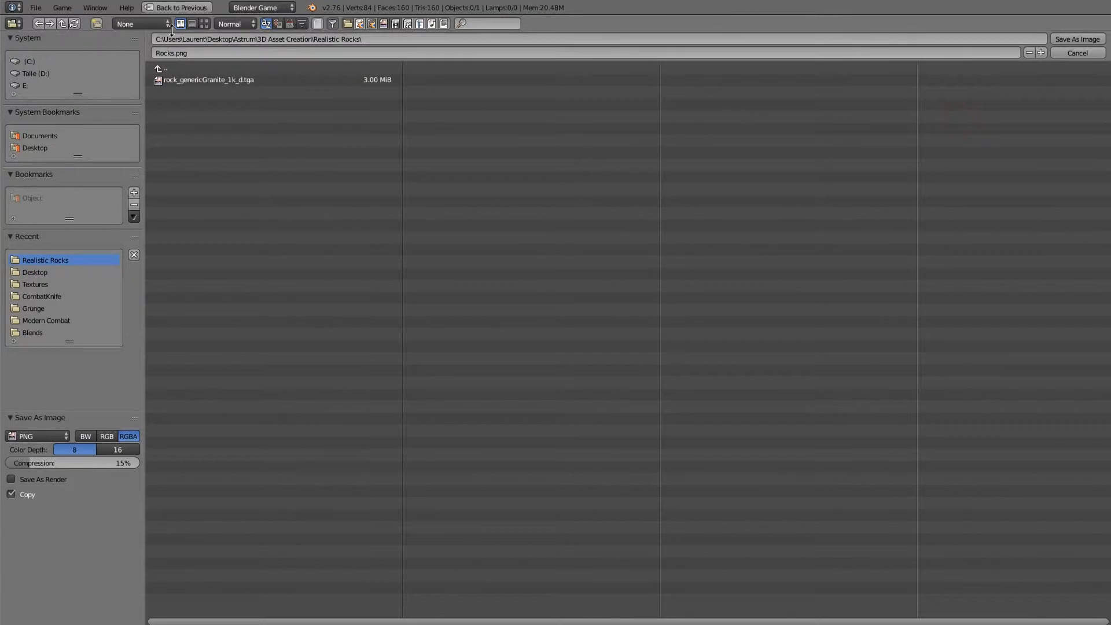
click(173, 52)
text(Rocks)
key(Return)
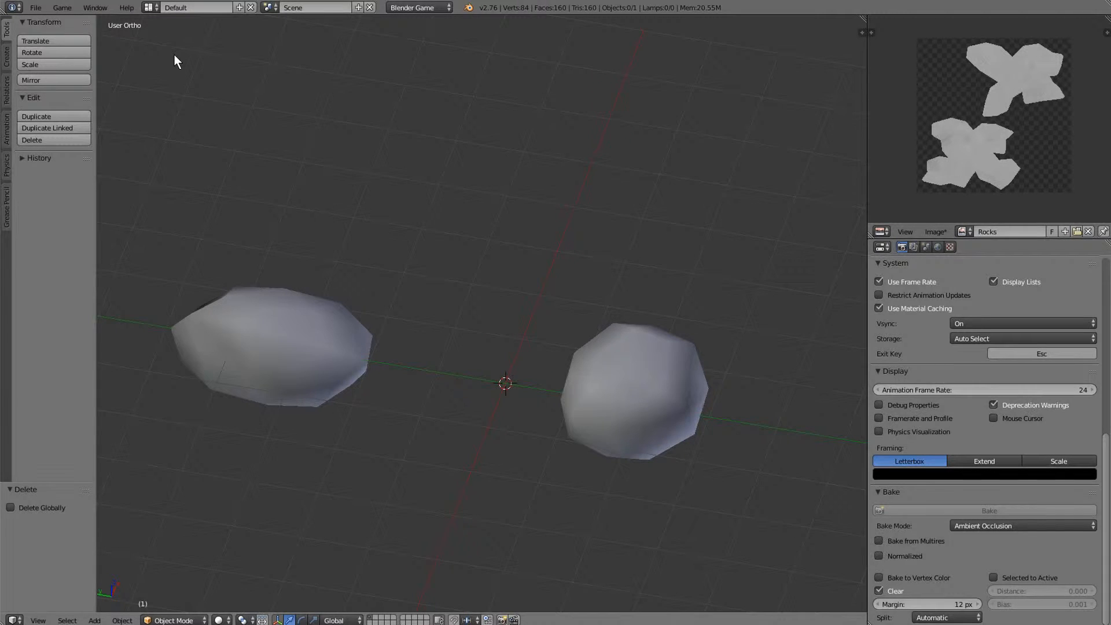
- Select the smooth rock mesh and give it a new material named Rocks
scroll(474, 335, up, 2)
scroll(474, 334, down, 4)
middle_drag(473, 335, 608, 320)
scroll(608, 320, up, 2)
key(a)
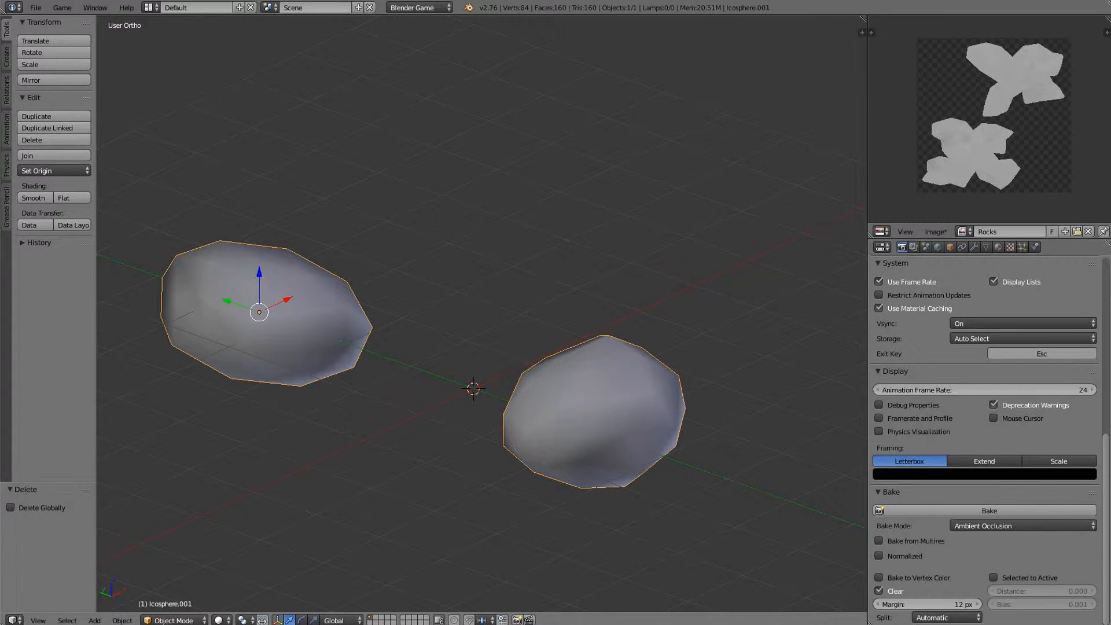
middle_drag(357, 414, 365, 382)
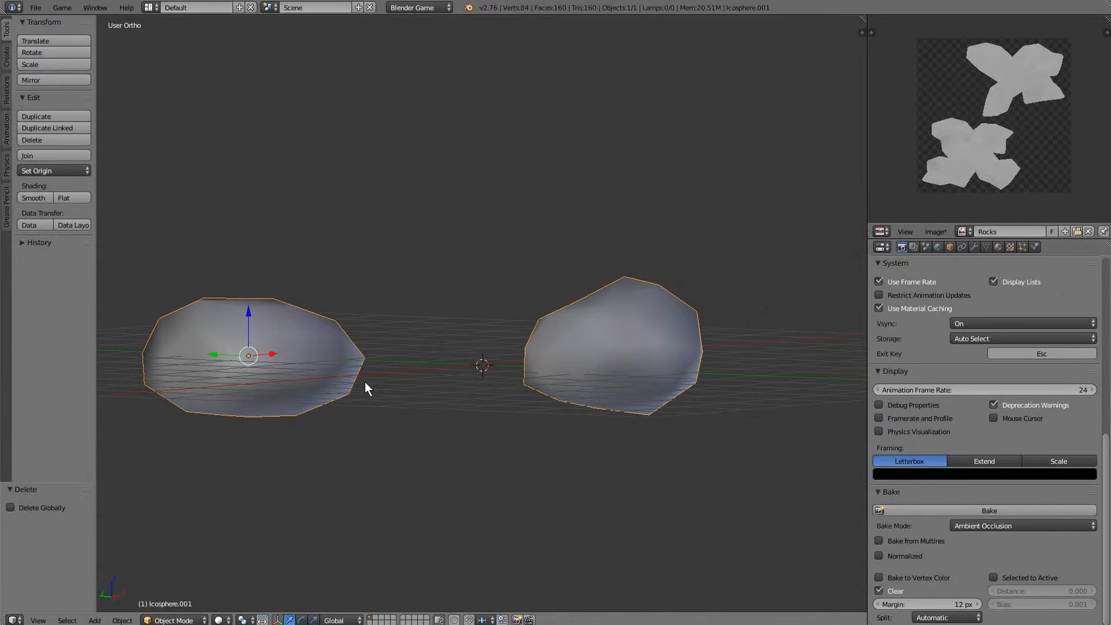
click(1010, 247)
click(999, 247)
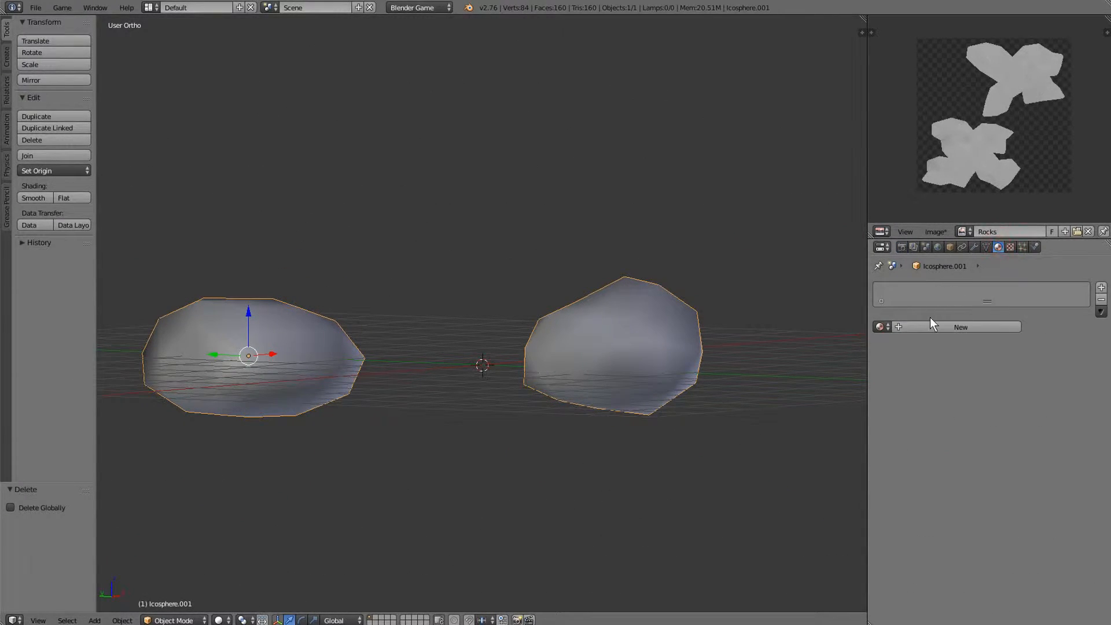
click(937, 327)
click(928, 326)
text(Rocks)
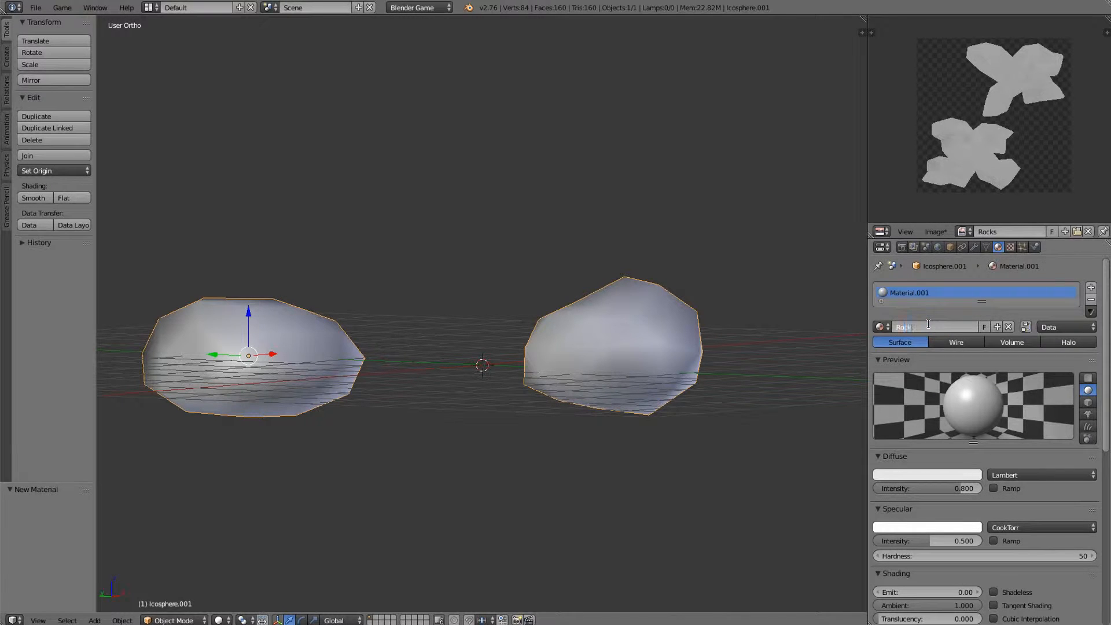
key(Return)
- Add a new texture named Rocks_AO to the Rocks material
click(1010, 246)
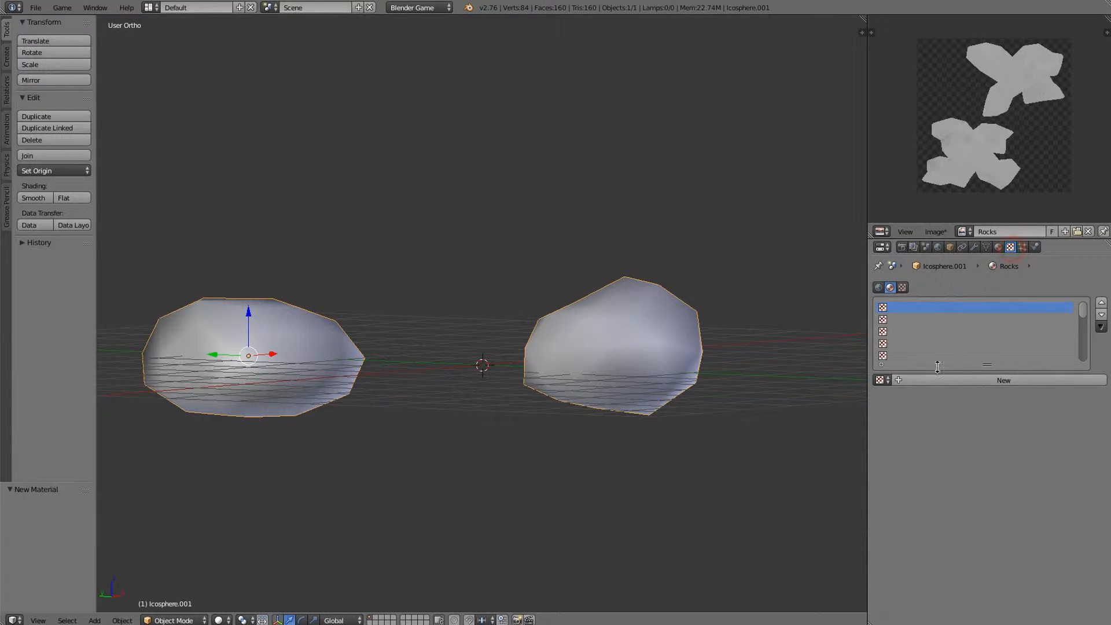
click(943, 381)
click(945, 380)
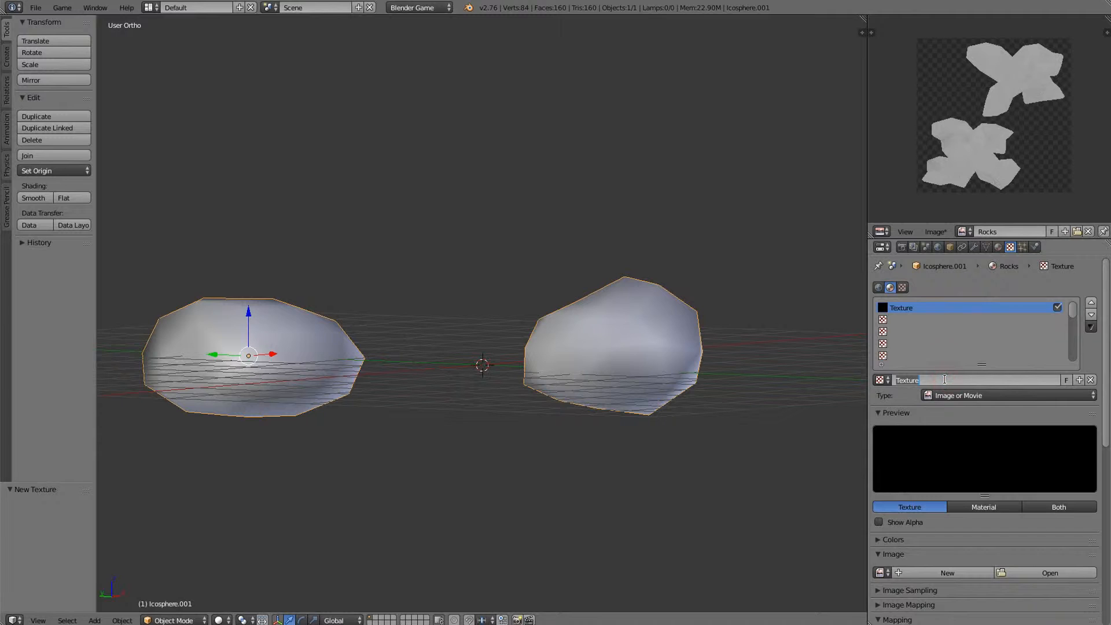
text(Rocks AO)
key(Return)
- Load Rocks_AO.png as the image of the Rocks_AO texture
click(878, 572)
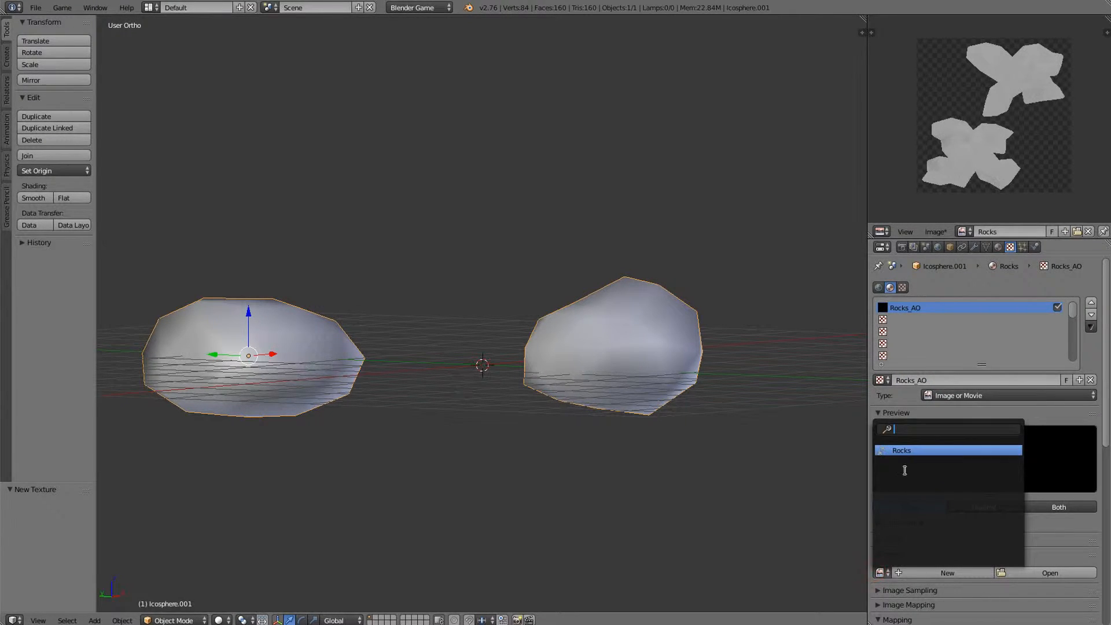
click(912, 451)
scroll(955, 480, down, 3)
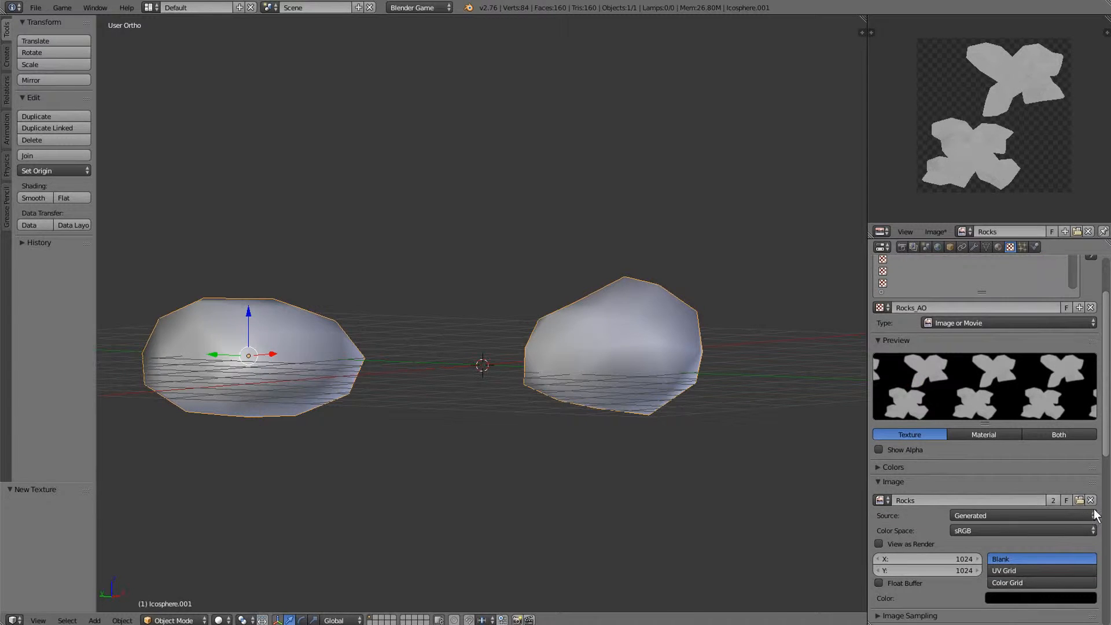
click(1079, 501)
double_click(197, 89)
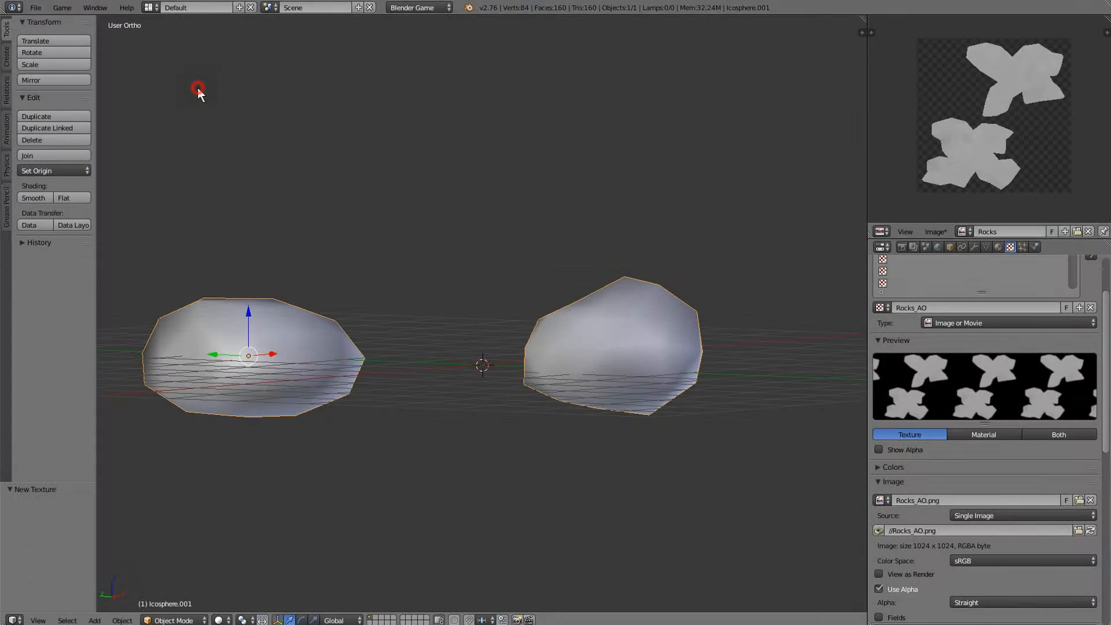
scroll(905, 508, down, 1)
scroll(905, 508, up, 6)
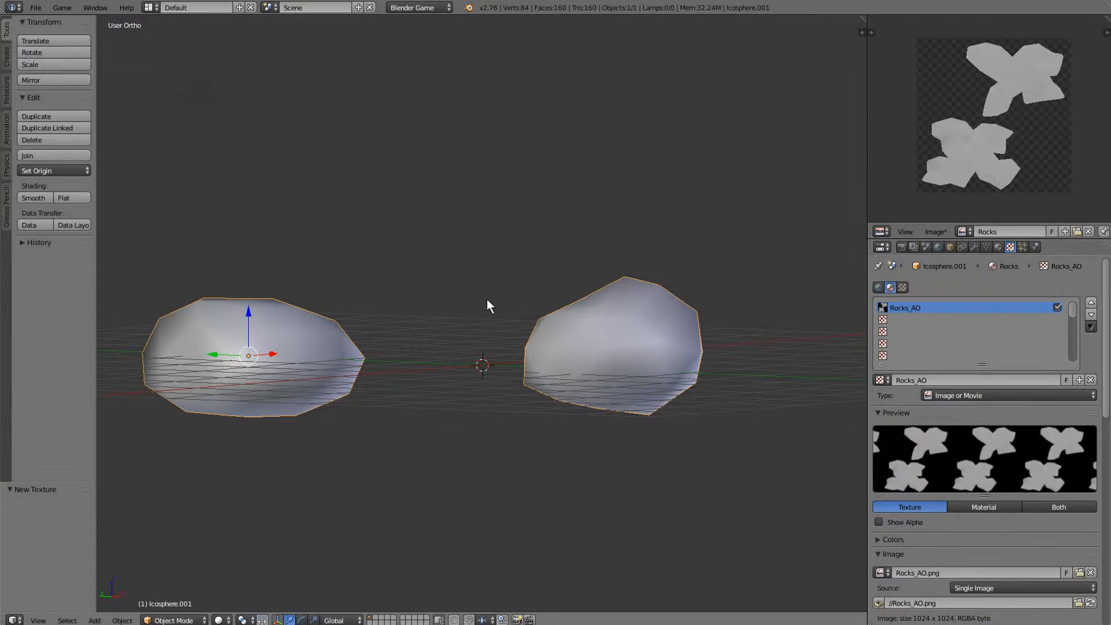
- Switch the 3D view to textured shading to preview the rocks' material
middle_drag(487, 299, 483, 331)
key(alt+z)
middle_drag(415, 326, 408, 311)
scroll(408, 310, down, 2)
scroll(408, 311, up, 2)
- Add a Sun lamp at the scene centre and raise it about 11.65 units along Z above the rocks
key(shift+a)
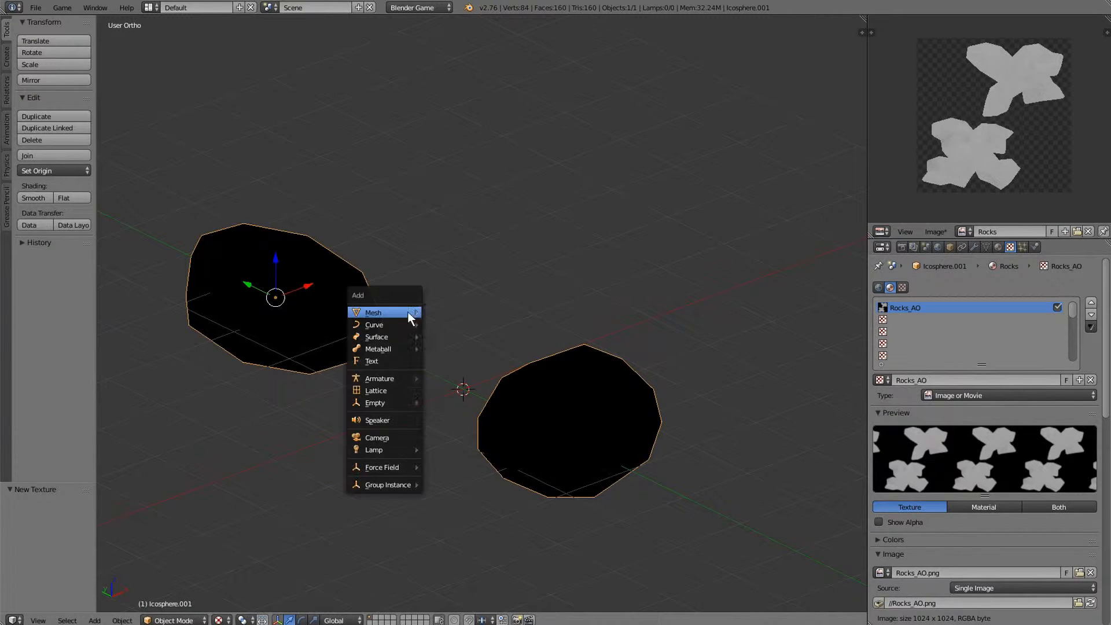
mouse_move(391, 450)
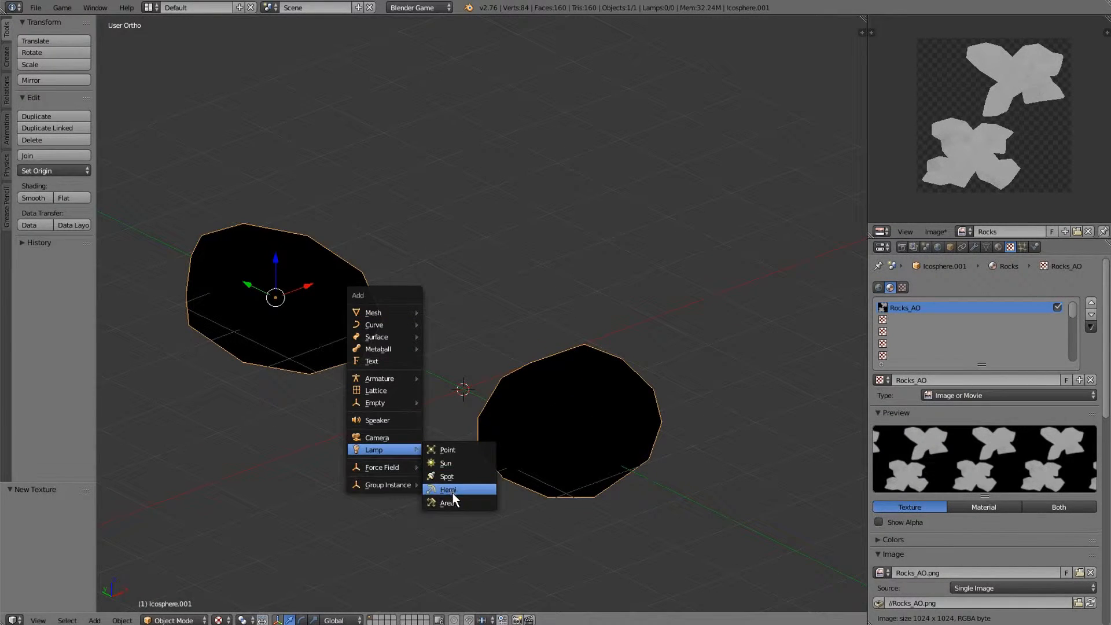
click(446, 466)
scroll(481, 399, down, 5)
key(g)
key(z)
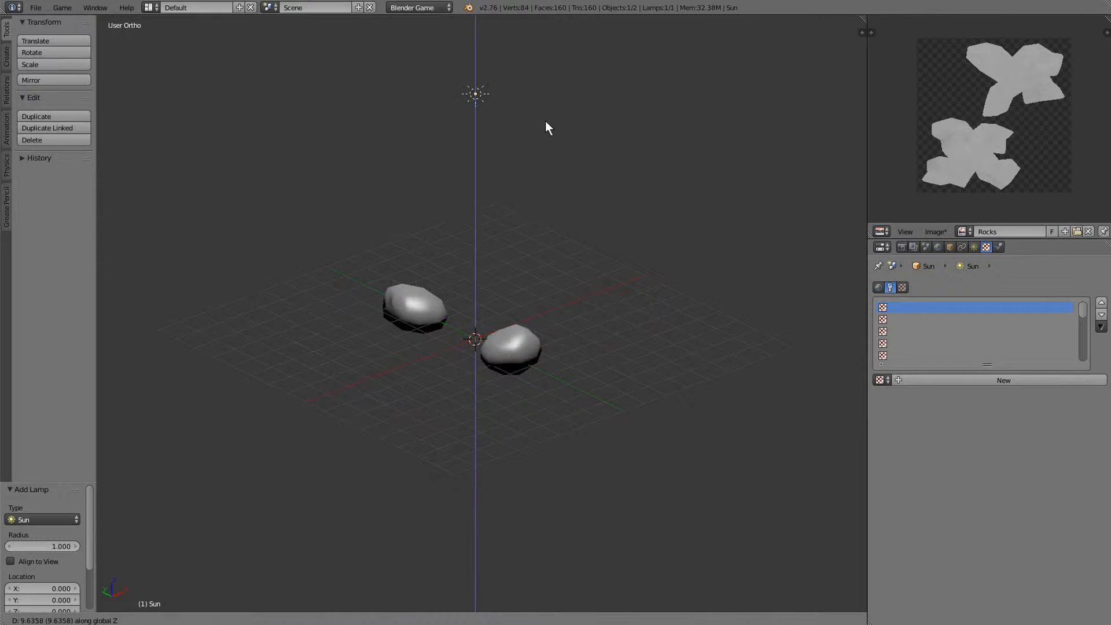
click(547, 92)
middle_drag(633, 211, 566, 227)
scroll(713, 263, down, 3)
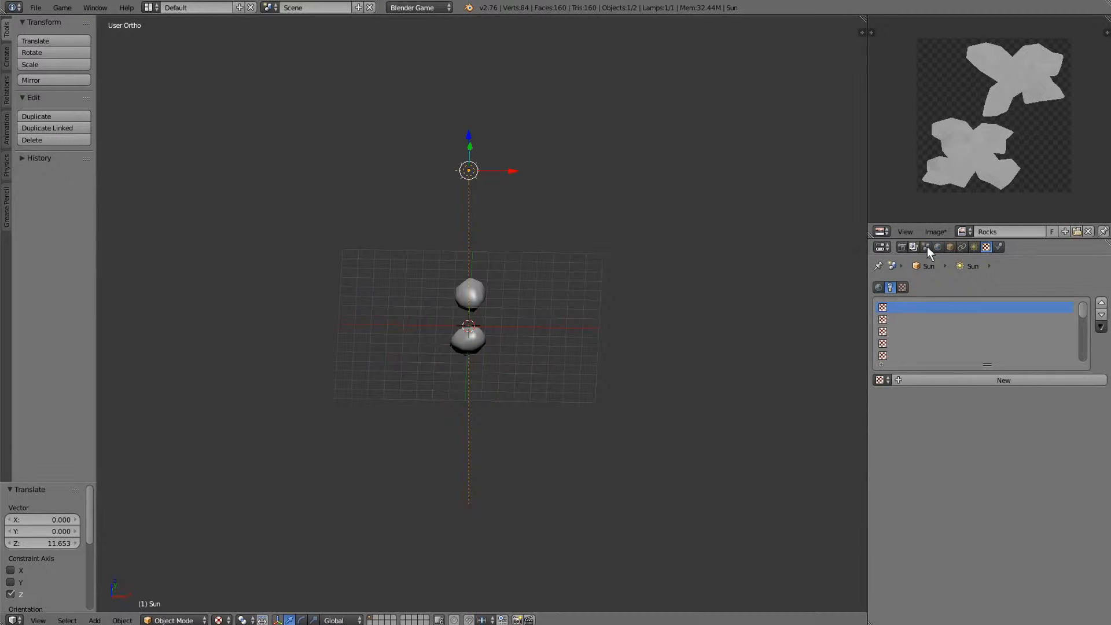
- Duplicate the sun lamp in place and rotate the copy -180° about the Y axis
click(974, 247)
scroll(762, 284, up, 4)
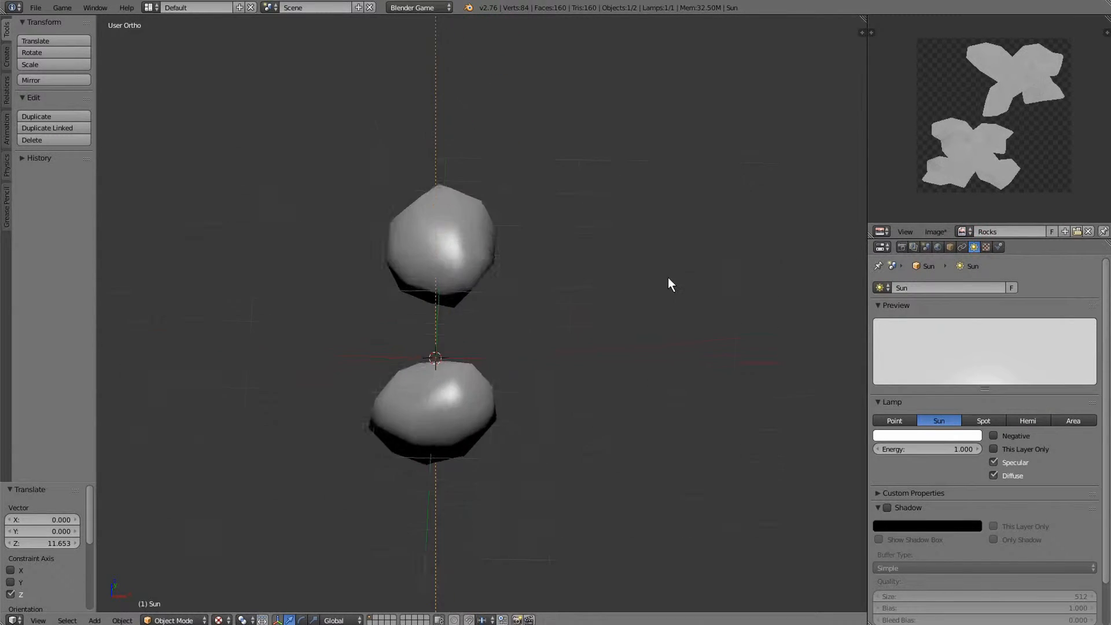
middle_drag(668, 276, 724, 267)
key(shift+d)
right_click(724, 249)
scroll(725, 249, down, 4)
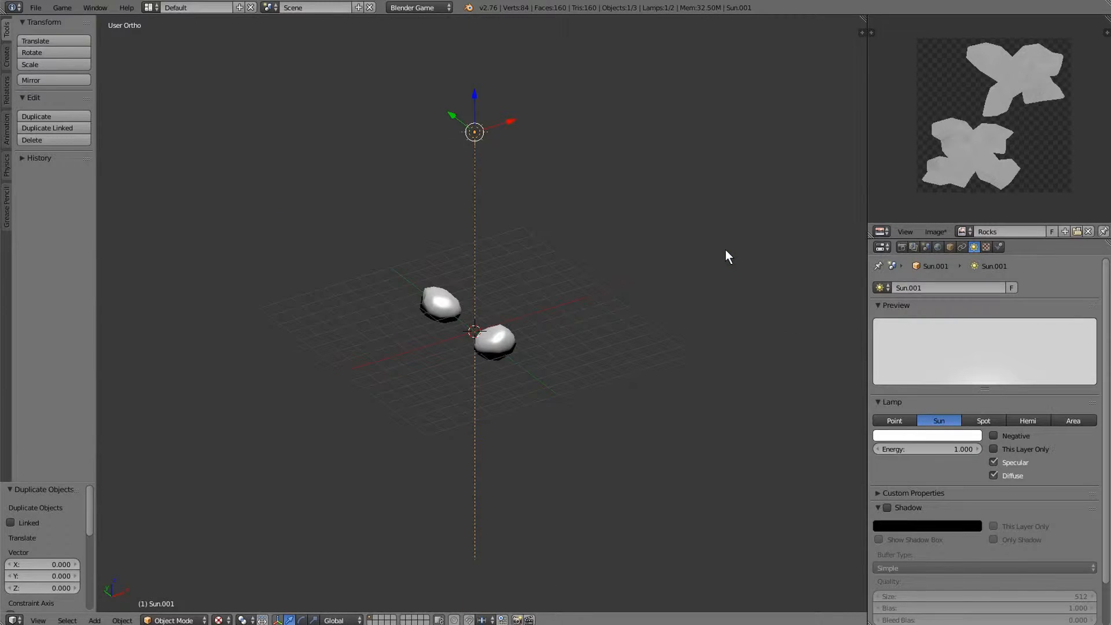
key(r)
key(y)
key(1)
key(8)
key(0)
key(minus)
key(Return)
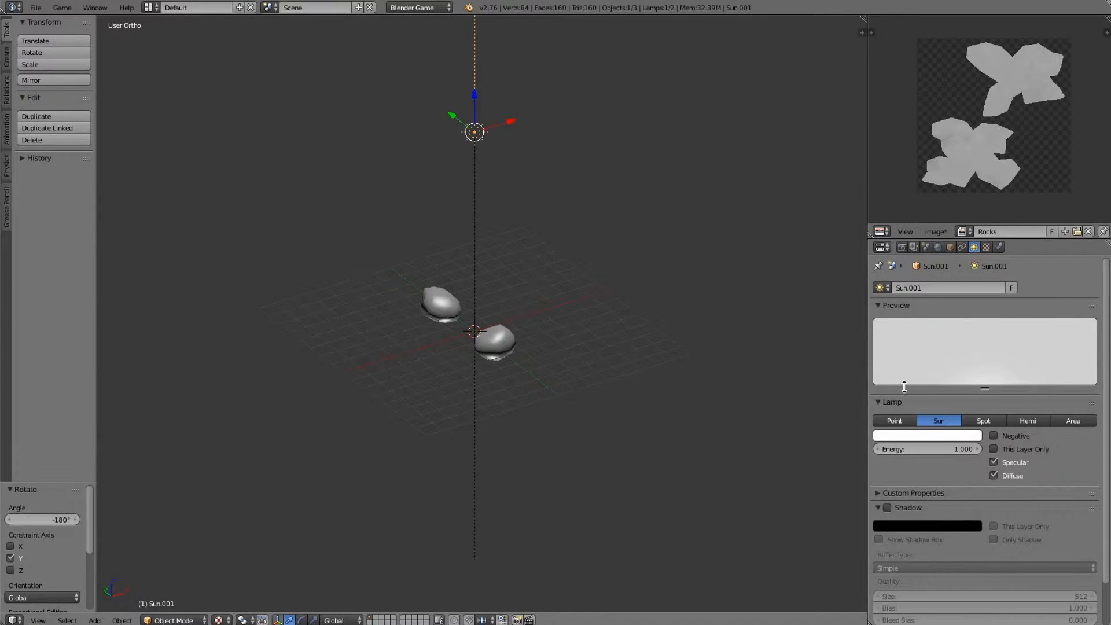
- Set the duplicated sun lamp's energy to 0.1
click(944, 449)
text(0.1)
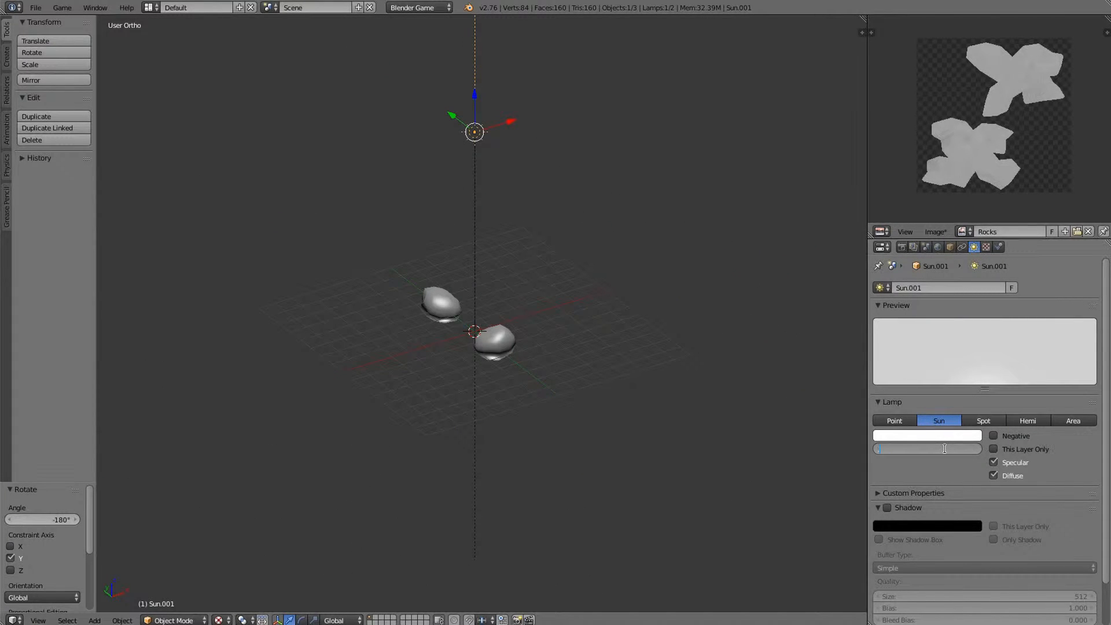
key(Return)
scroll(550, 361, up, 3)
key(shift+s)
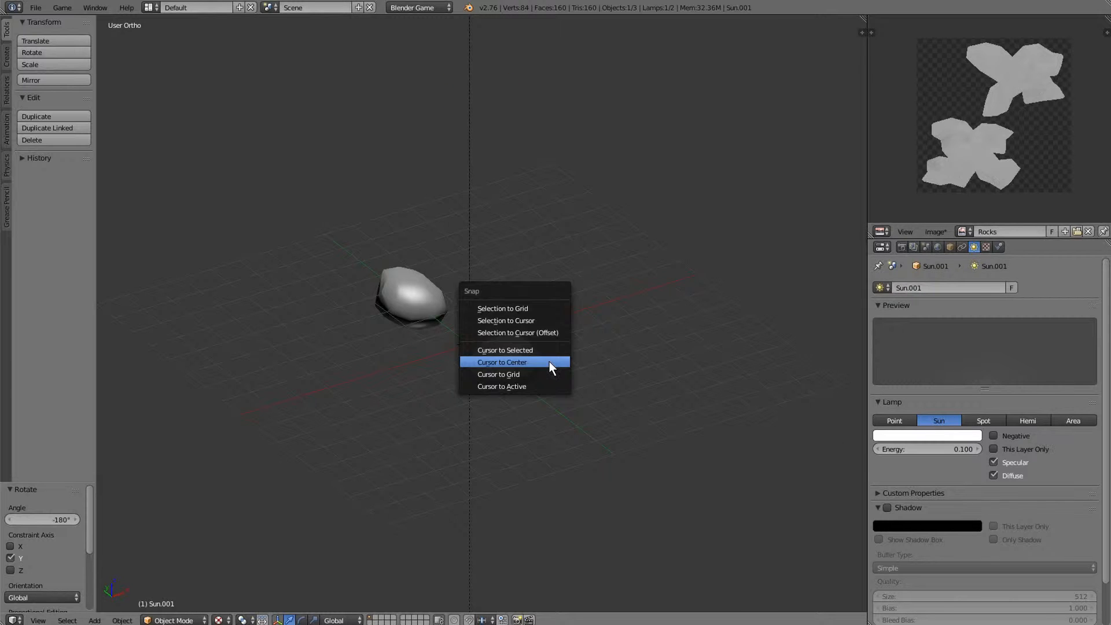
key(shift+a)
- Select both sun lamps and tilt them together with a trackball rotation of about -30.4° and -7.4°
middle_drag(734, 288, 550, 273)
scroll(550, 273, down, 6)
click(482, 213)
right_click(484, 214)
middle_drag(485, 215, 537, 230)
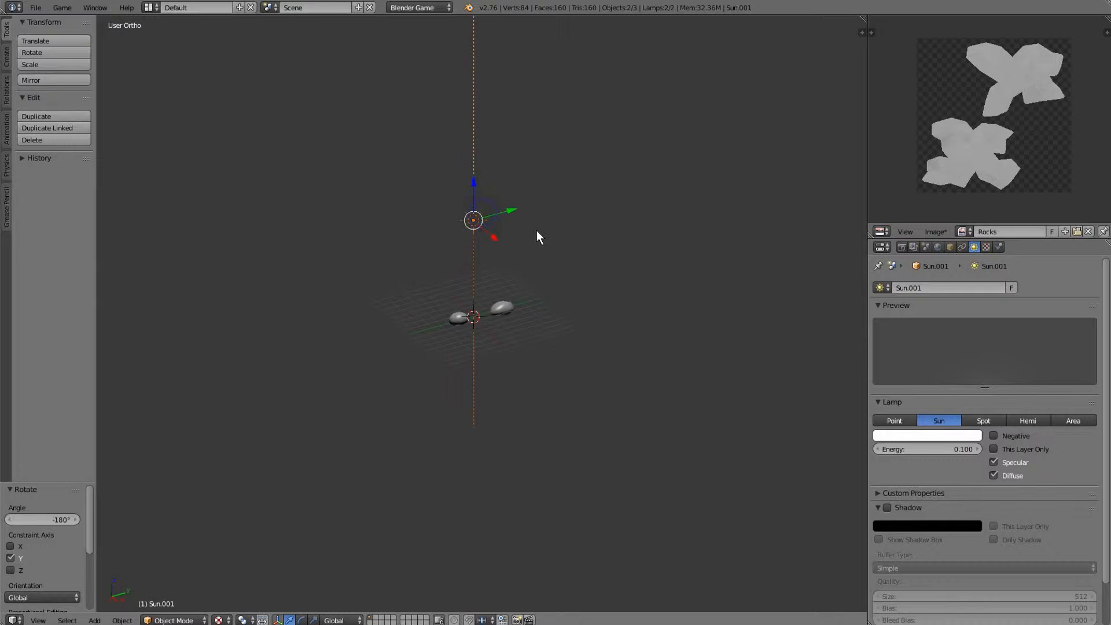
key(r)
key(r)
click(526, 179)
scroll(623, 297, up, 4)
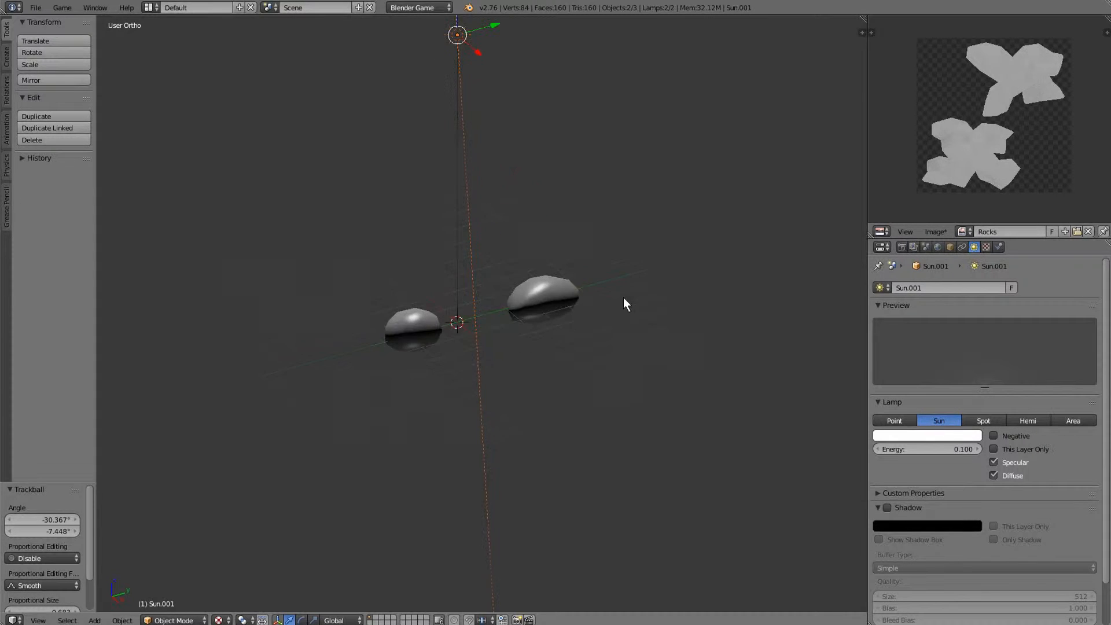
middle_drag(623, 298, 585, 295)
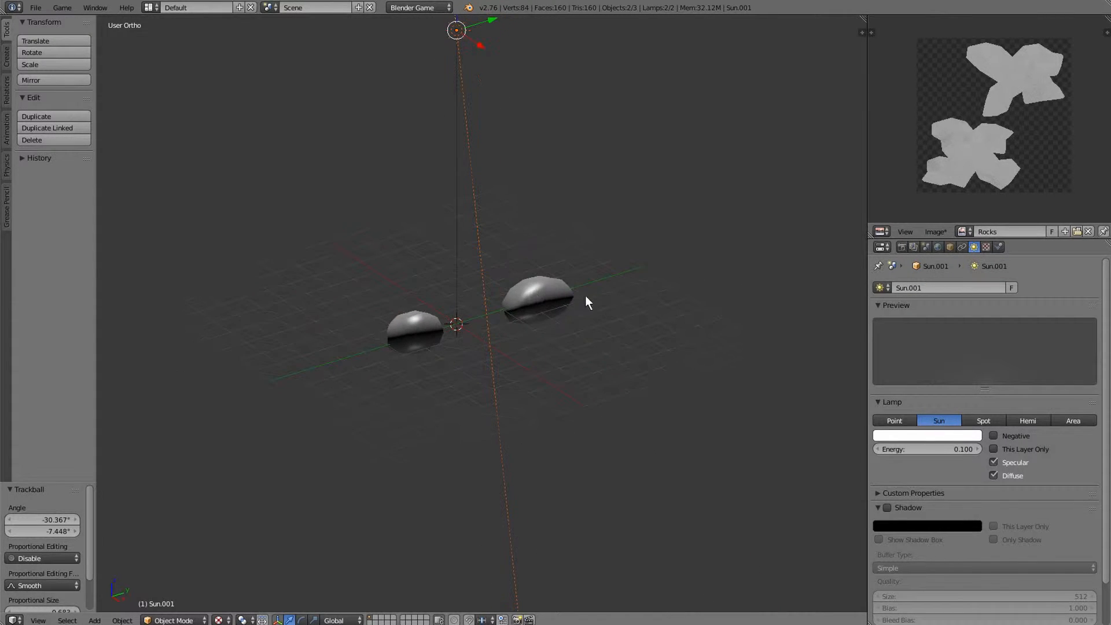
- Try out shadow casting on the duplicated sun lamp, switch it off again and select the original sun
click(888, 508)
middle_drag(709, 359, 635, 329)
scroll(636, 328, down, 5)
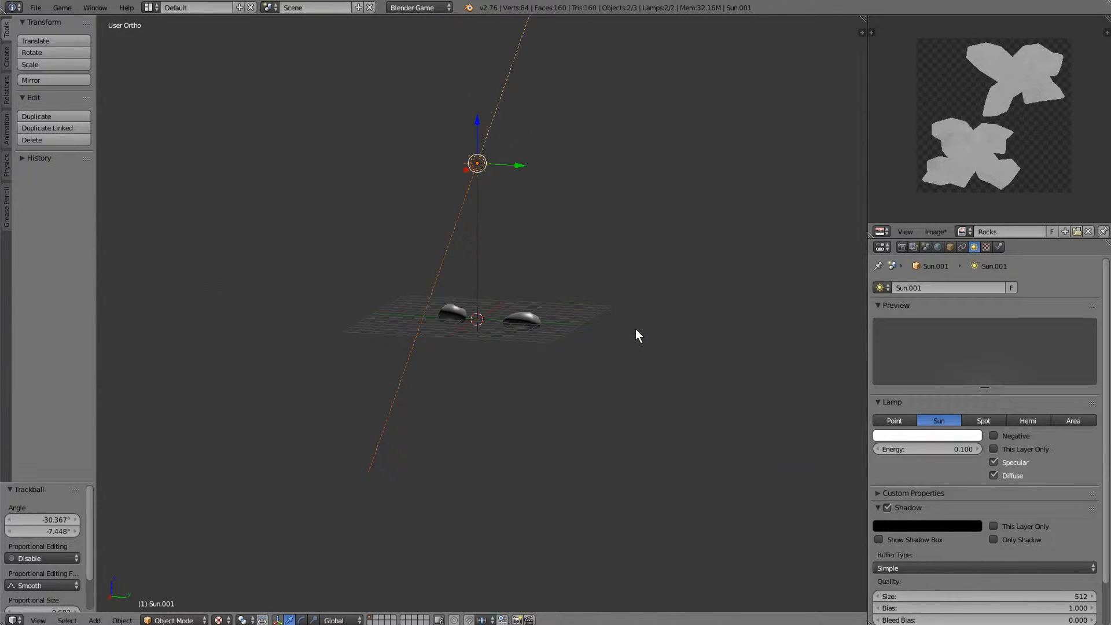
scroll(636, 329, up, 5)
scroll(640, 289, down, 5)
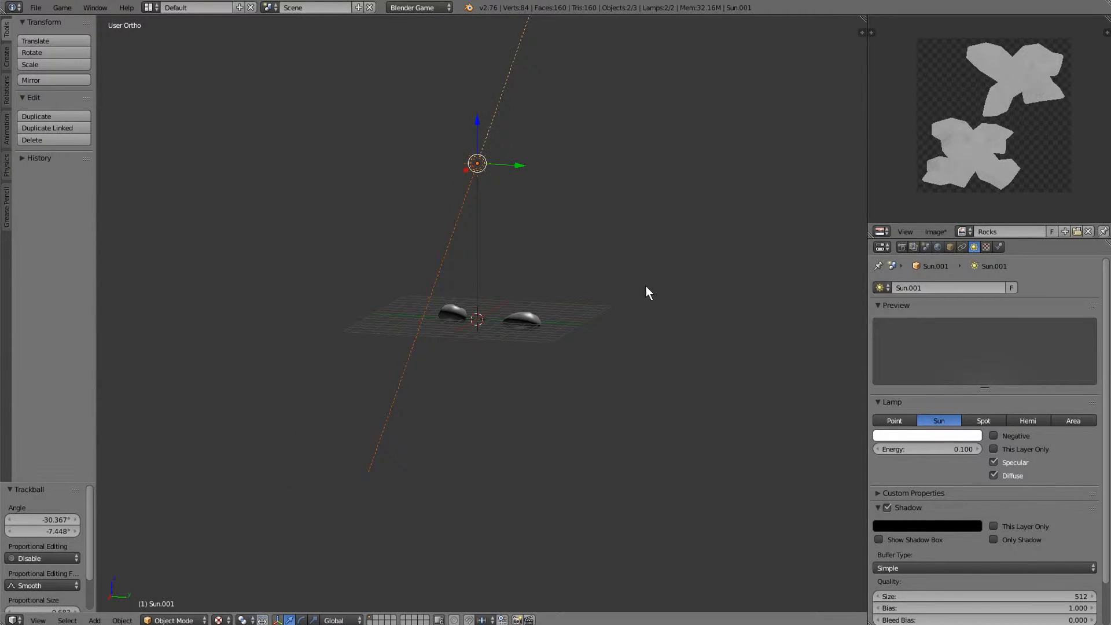
click(910, 508)
click(887, 508)
right_click(466, 182)
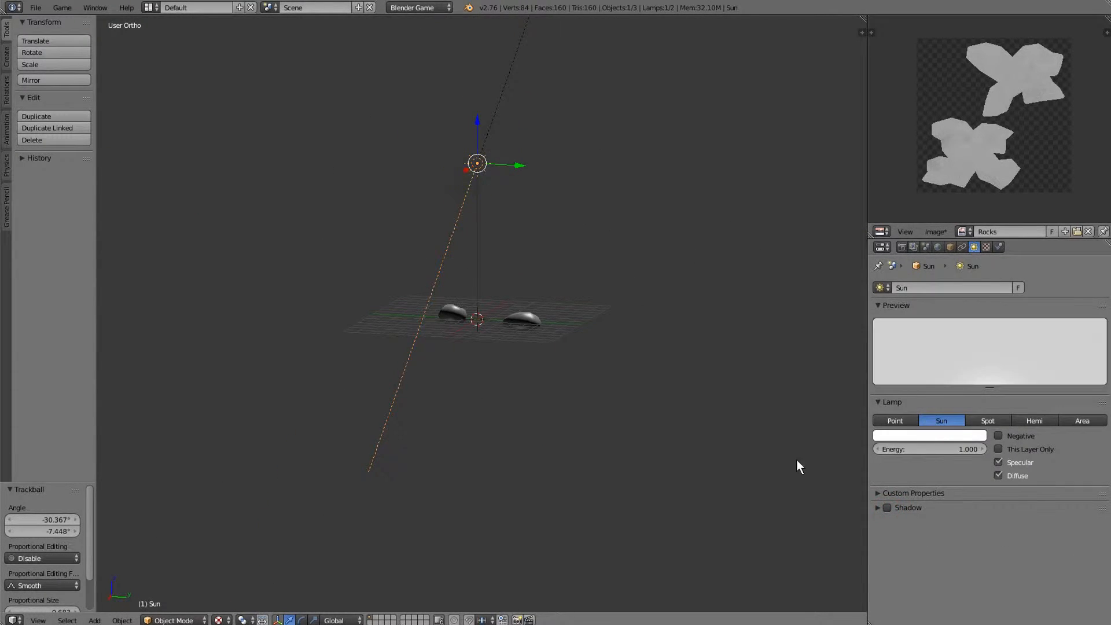
- Select the rocks and add a second texture to their material using the image rock_genericGranite_1k_d.tga
scroll(553, 391, up, 3)
right_click(605, 316)
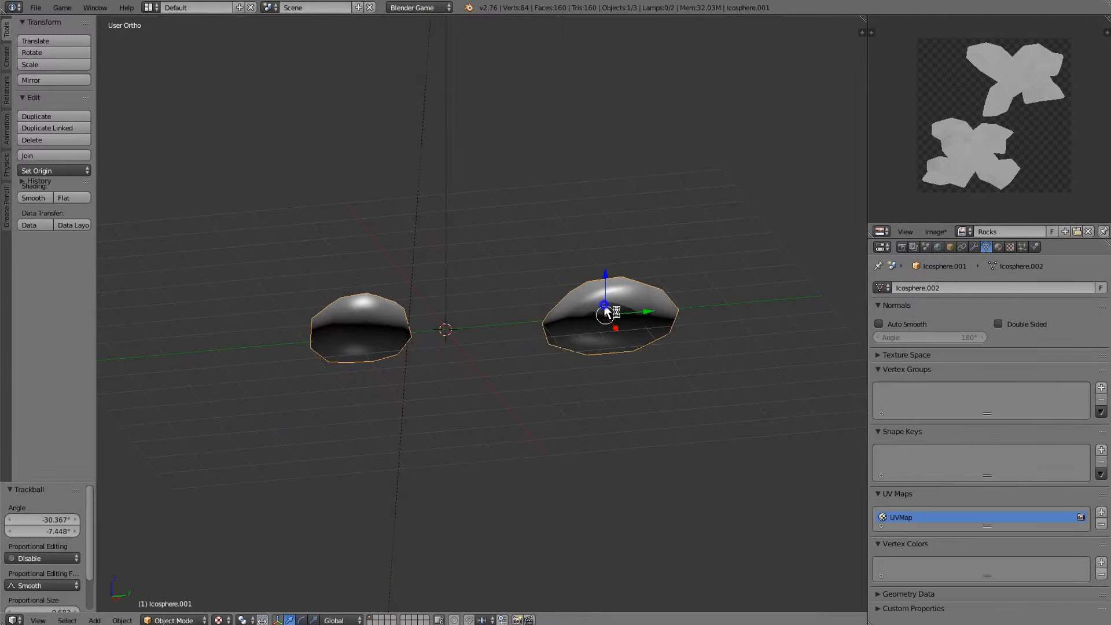
middle_drag(605, 316, 650, 359)
scroll(579, 353, up, 3)
middle_drag(569, 348, 696, 288)
scroll(707, 352, down, 4)
click(1010, 246)
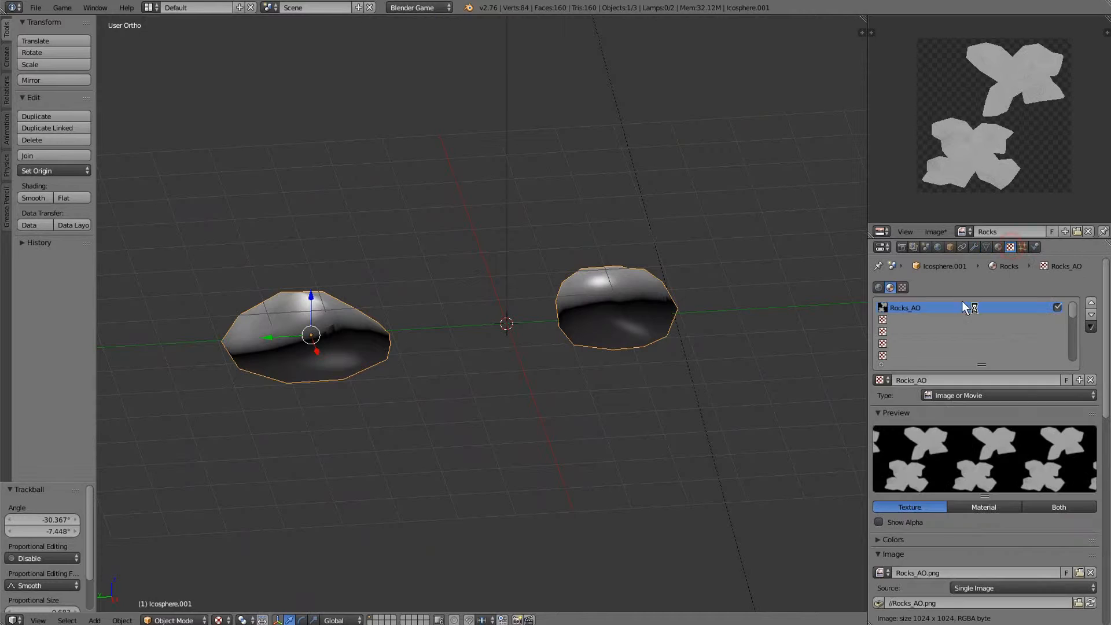
click(904, 320)
click(920, 380)
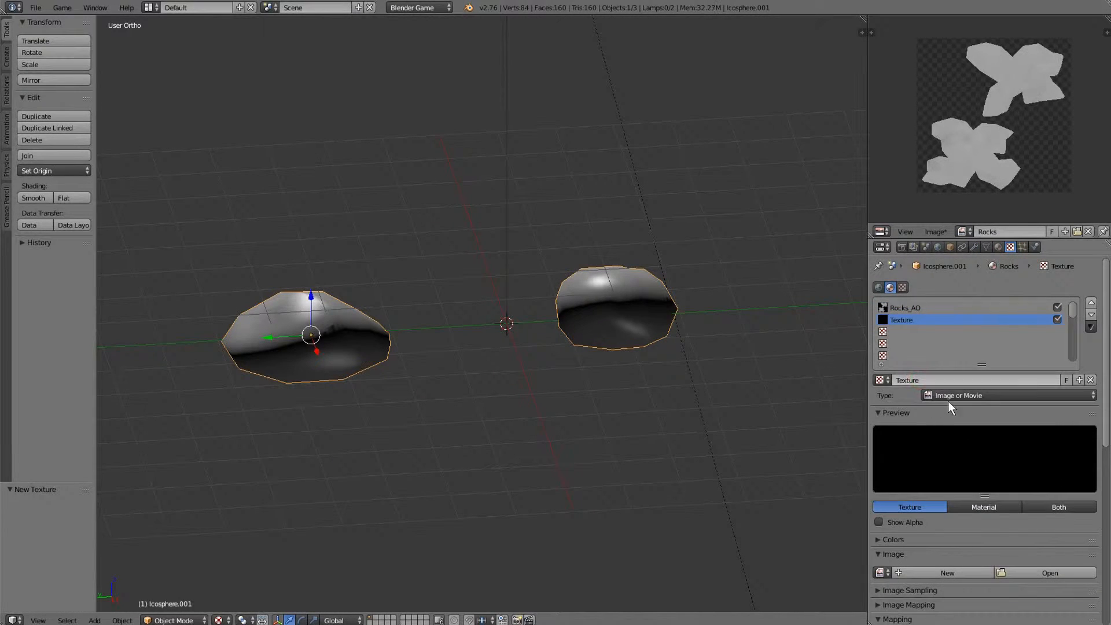
click(1023, 574)
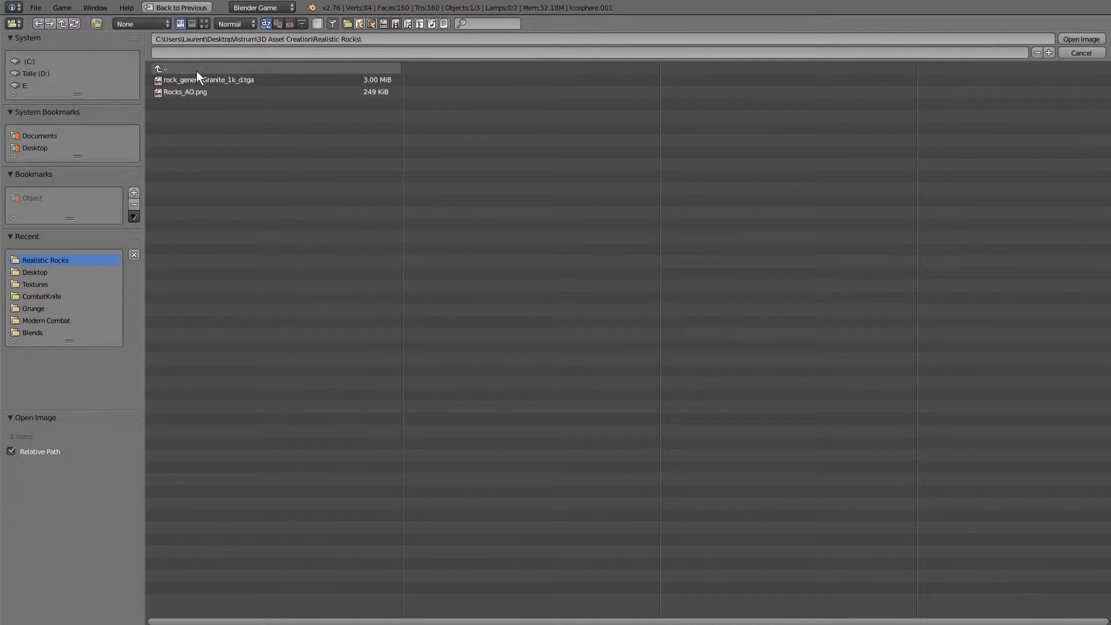
double_click(209, 81)
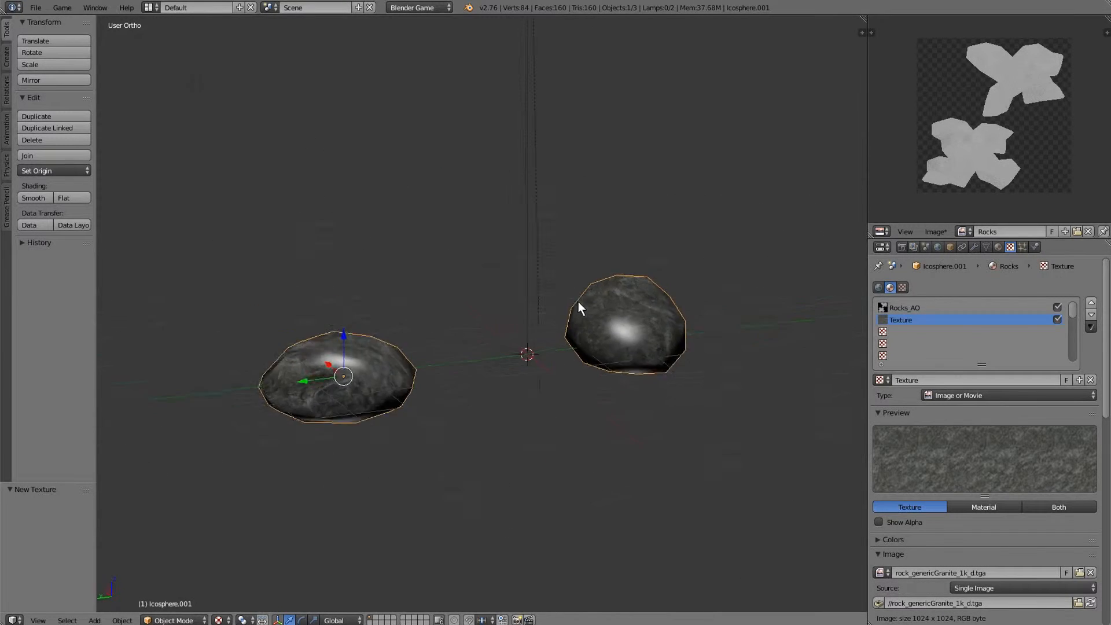
- Examine the granite on the rocks from several sides, and disable the granite texture in the material
scroll(582, 307, up, 3)
middle_drag(533, 297, 352, 212)
scroll(405, 318, down, 3)
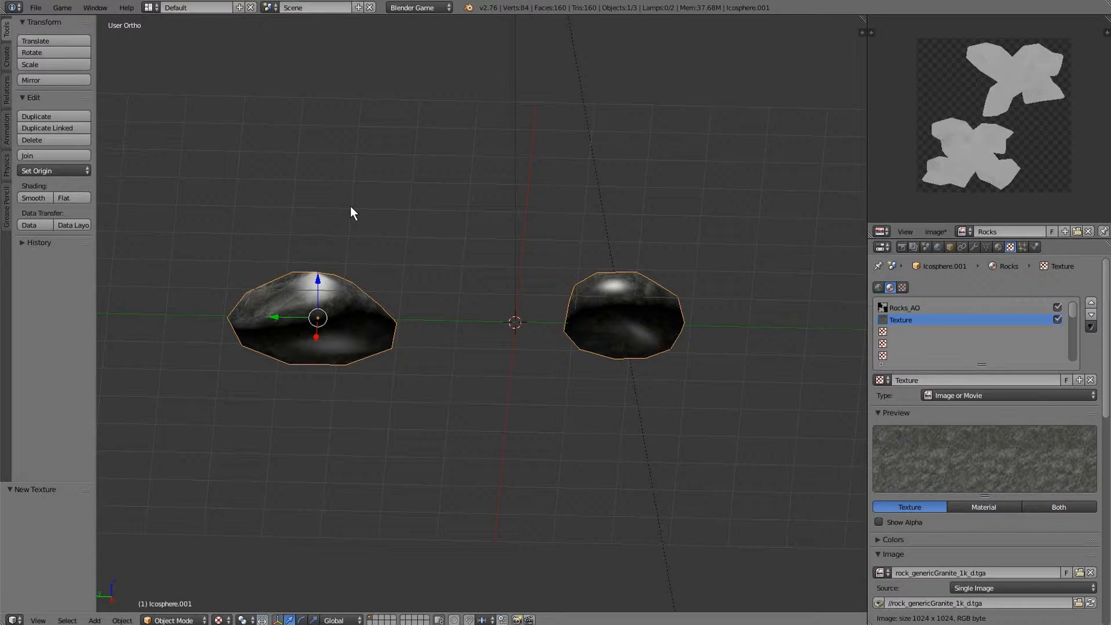
middle_drag(372, 210, 541, 286)
scroll(538, 295, up, 3)
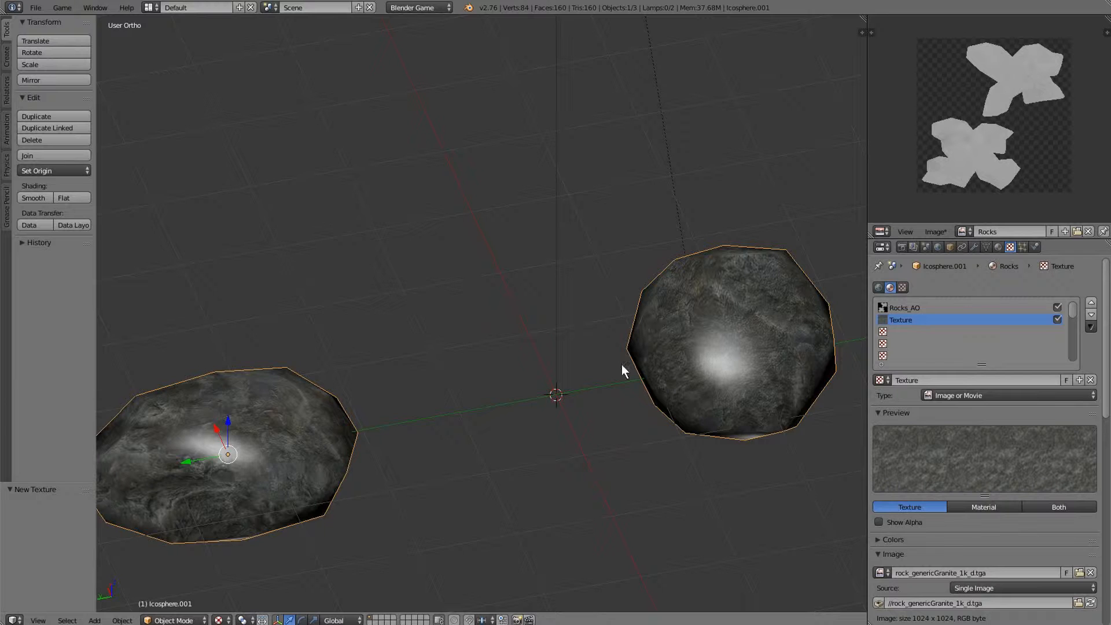
click(1058, 319)
scroll(461, 358, up, 1)
middle_drag(462, 358, 424, 339)
scroll(371, 374, down, 5)
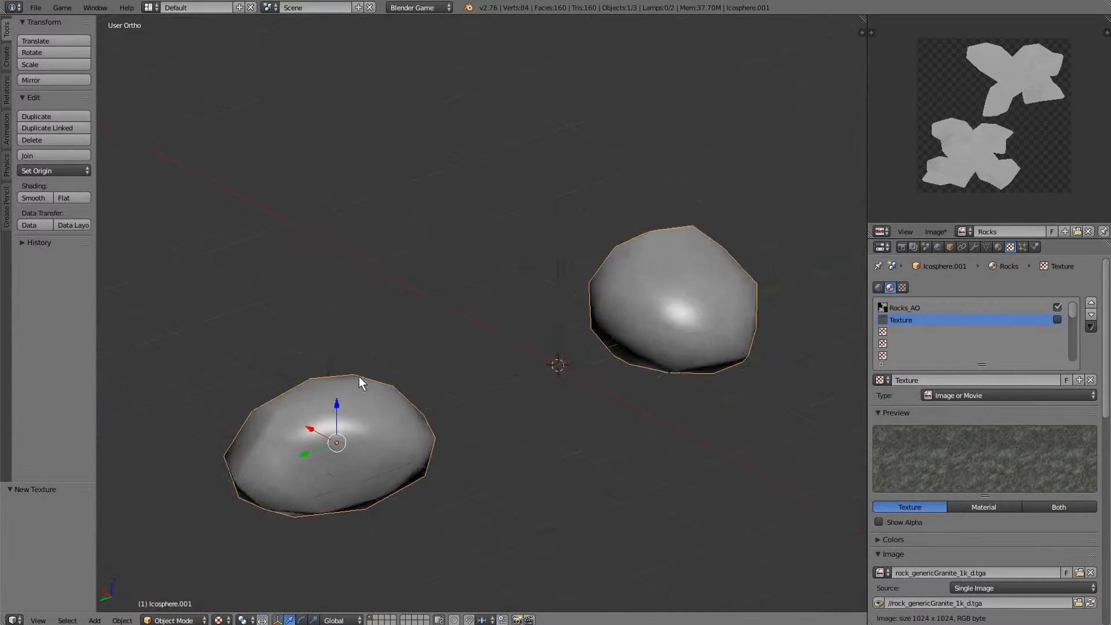
- Switch the rocks to Texture Paint mode and choose the F TexDraw brush
click(174, 619)
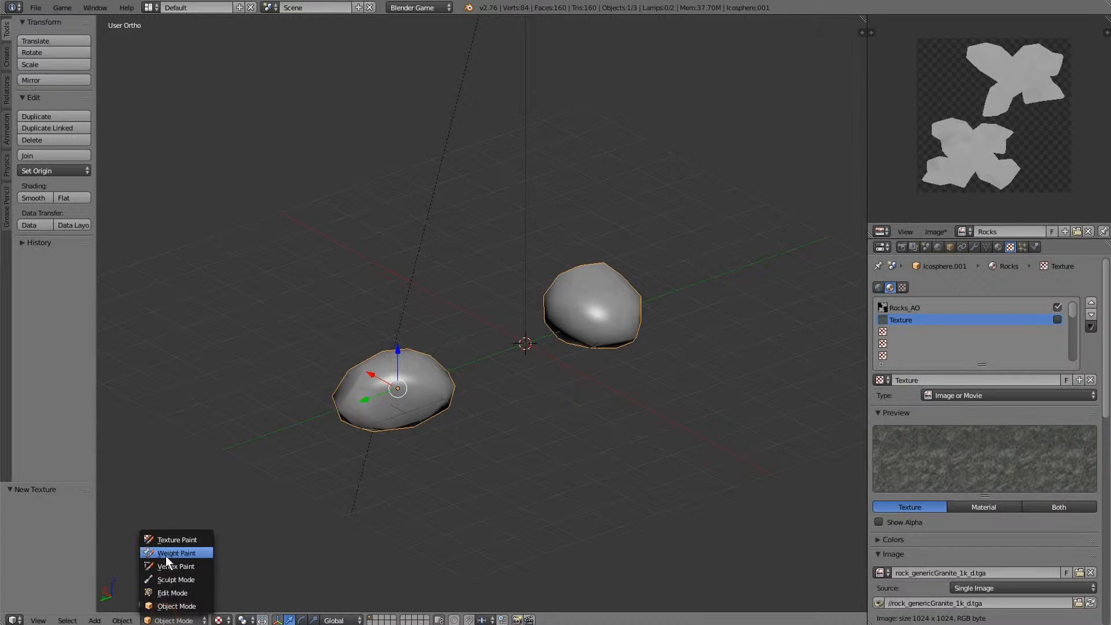
click(173, 534)
middle_drag(240, 487, 292, 370)
click(54, 70)
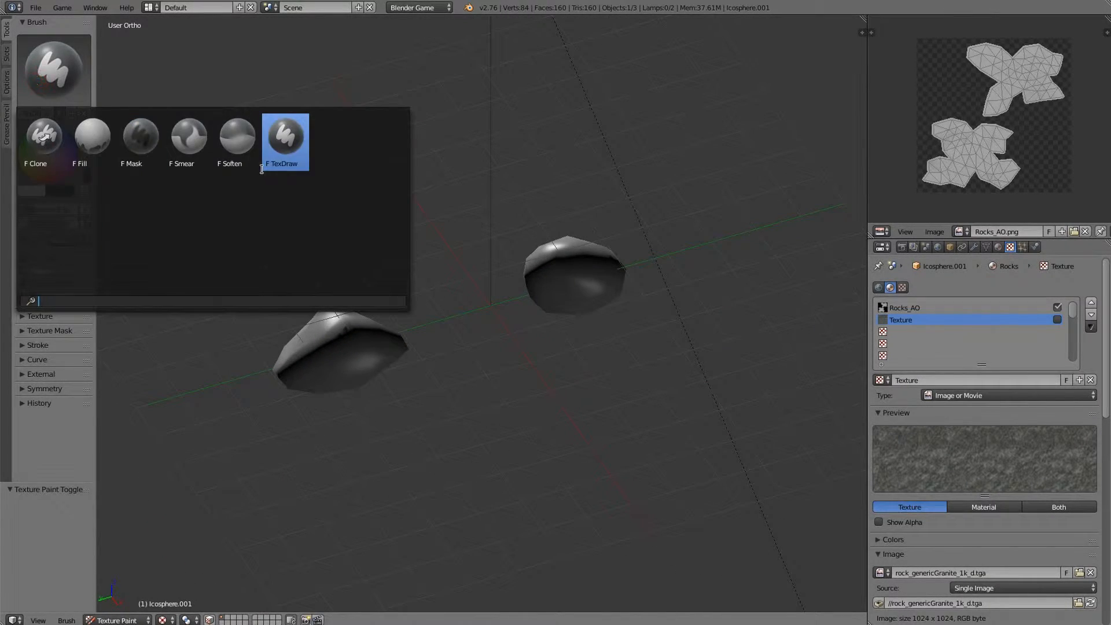
click(289, 148)
- Assign the existing granite image texture to the paint brush as its brush texture
click(36, 316)
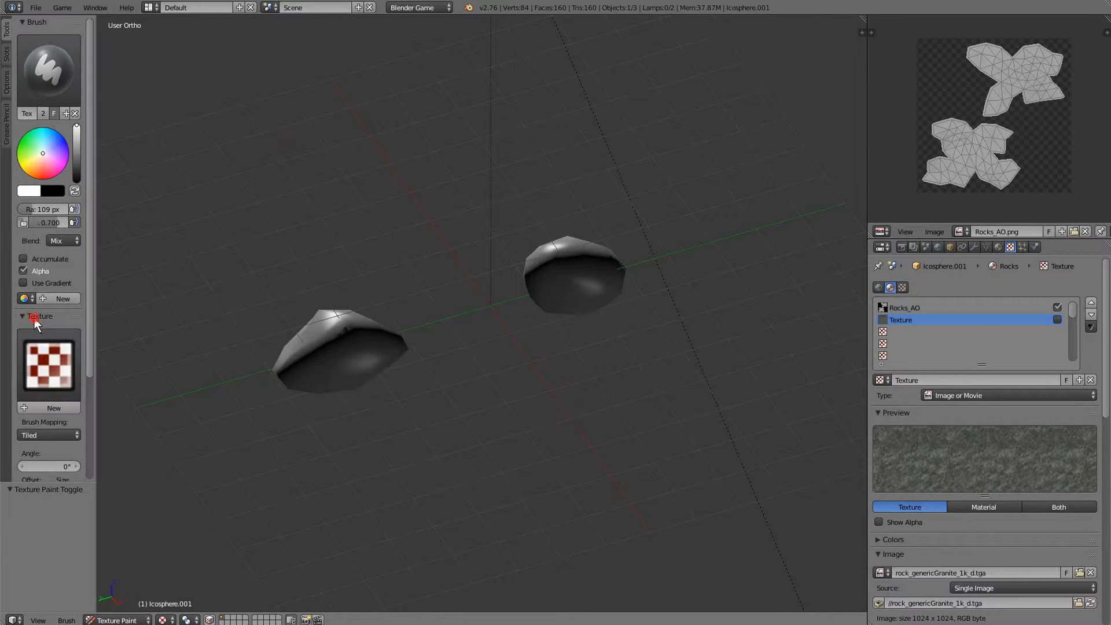
click(49, 365)
click(134, 438)
- Paint the first granite strokes over the dark lower side of the elongated rock and switch the viewport to solid shading
middle_drag(404, 345, 397, 415)
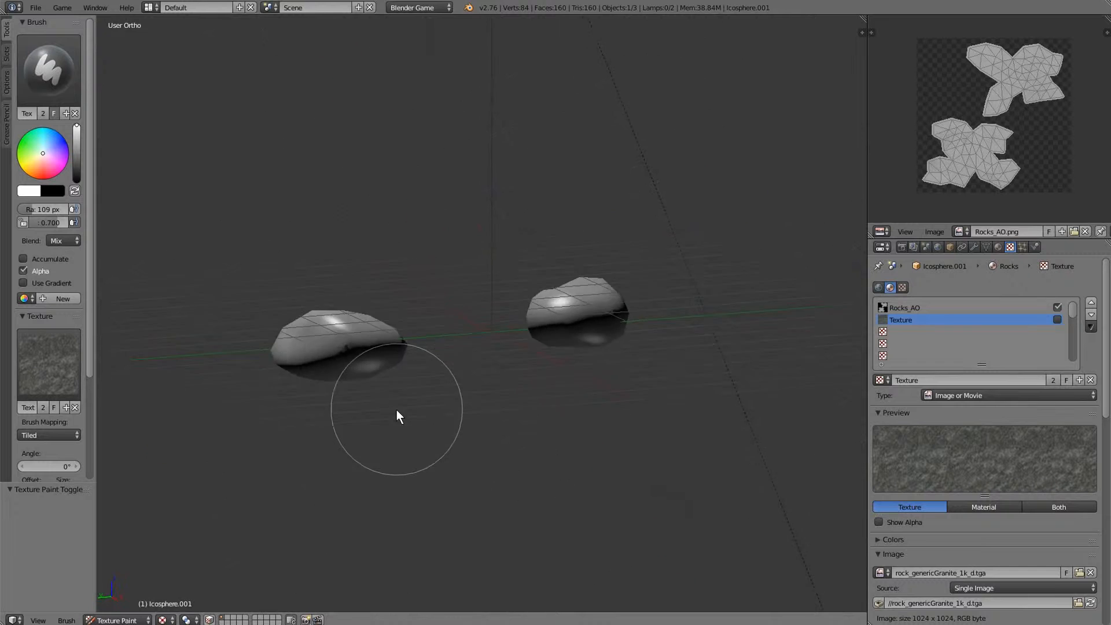
scroll(385, 318, up, 5)
mouse_move(325, 343)
middle_down()
mouse_move(307, 332)
mouse_move(496, 258)
middle_up()
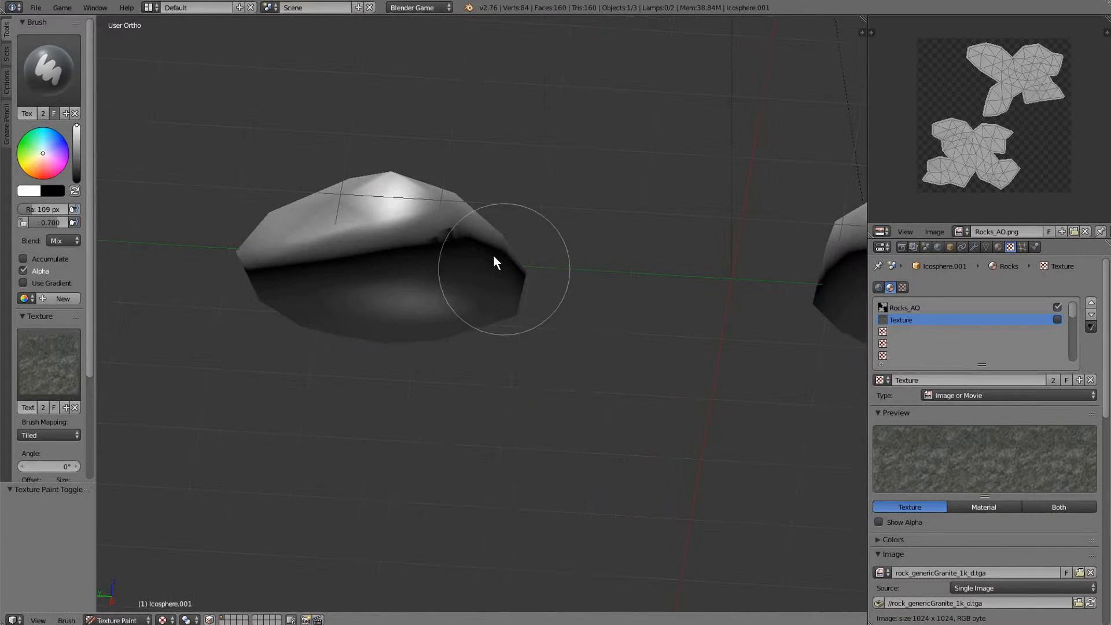
mouse_move(496, 258)
mouse_down()
mouse_move(390, 253)
mouse_move(522, 249)
mouse_up()
mouse_move(522, 250)
middle_down()
mouse_move(434, 313)
mouse_move(379, 290)
mouse_move(397, 278)
mouse_move(405, 307)
mouse_move(367, 377)
mouse_move(506, 377)
middle_up()
drag(500, 270, 391, 284)
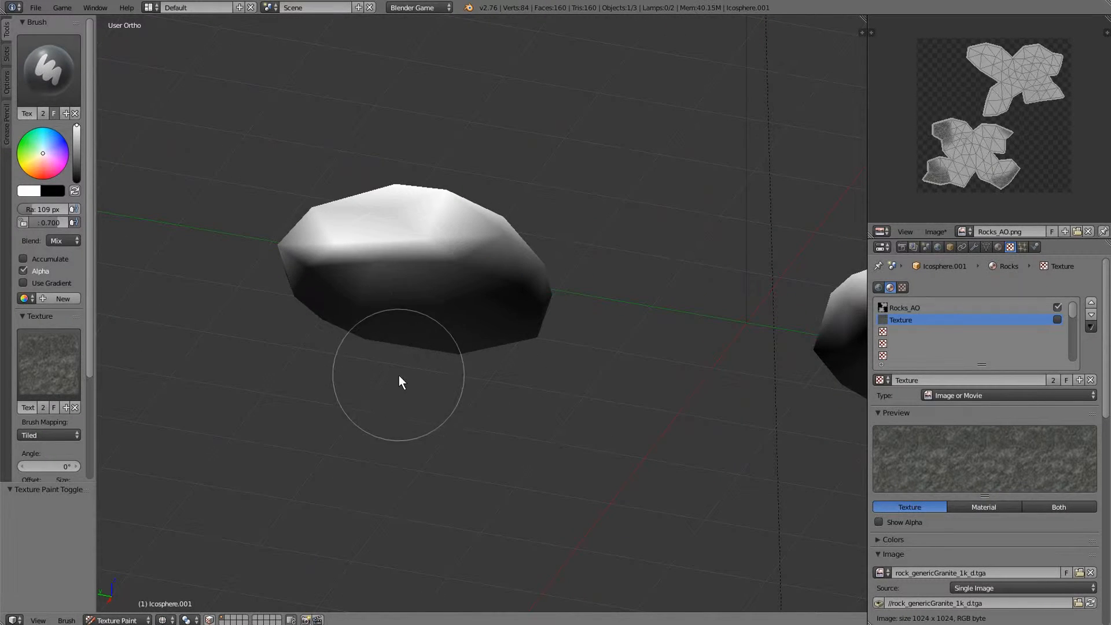
key(alt+z)
- Paint the granite texture over all sides of the elongated rock with the 109 px brush in Mix mode
mouse_move(321, 476)
middle_down()
mouse_move(355, 464)
mouse_move(284, 478)
middle_up()
mouse_move(321, 373)
mouse_down()
mouse_move(412, 323)
mouse_move(380, 349)
mouse_up()
middle_drag(301, 553, 312, 583)
middle_drag(186, 523, 422, 405)
mouse_move(422, 404)
mouse_down()
mouse_move(330, 367)
mouse_move(409, 360)
mouse_move(269, 360)
mouse_up()
middle_drag(333, 379, 412, 346)
drag(412, 345, 316, 378)
mouse_move(349, 405)
middle_down()
mouse_move(361, 370)
mouse_move(338, 265)
middle_up()
mouse_move(245, 206)
mouse_down()
mouse_move(350, 195)
mouse_move(414, 209)
mouse_move(389, 196)
mouse_move(471, 291)
mouse_up()
middle_drag(471, 290, 364, 233)
mouse_move(363, 234)
mouse_down()
mouse_move(389, 313)
mouse_move(298, 446)
mouse_move(348, 307)
mouse_move(293, 367)
mouse_up()
mouse_move(293, 367)
middle_down()
mouse_move(349, 367)
mouse_move(398, 251)
middle_up()
drag(398, 251, 292, 273)
mouse_move(293, 272)
middle_down()
mouse_move(335, 280)
mouse_move(392, 204)
middle_up()
mouse_move(392, 204)
mouse_down()
mouse_move(396, 151)
mouse_move(367, 236)
mouse_up()
mouse_move(367, 236)
middle_down()
mouse_move(382, 218)
mouse_move(336, 193)
middle_up()
mouse_move(335, 193)
mouse_down()
mouse_move(371, 289)
mouse_move(354, 303)
mouse_move(402, 308)
mouse_up()
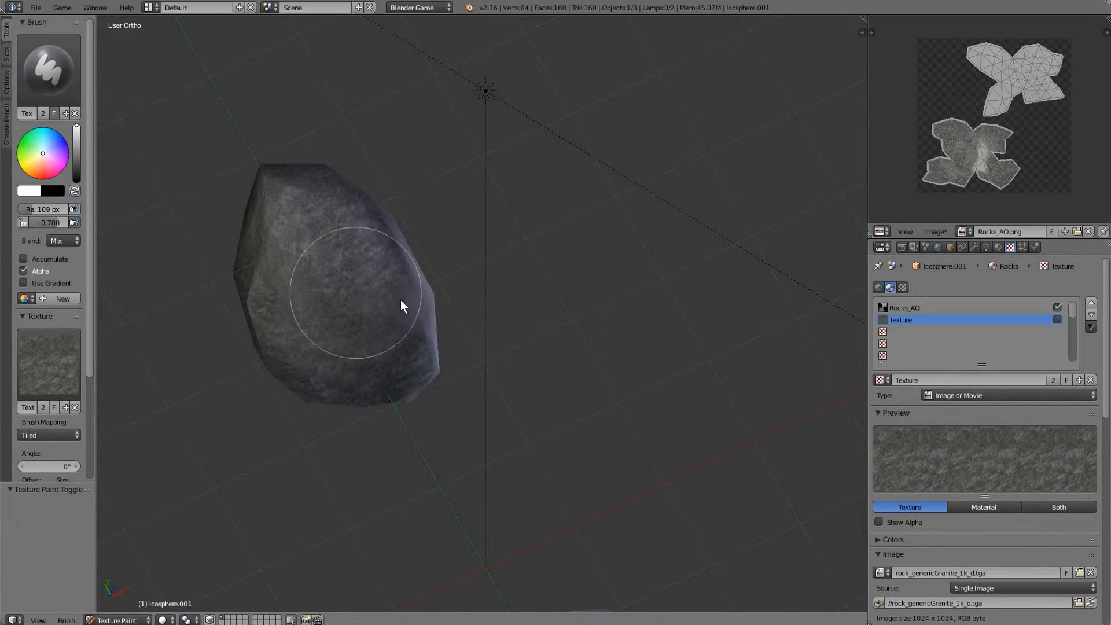
mouse_move(402, 308)
middle_down()
mouse_move(345, 260)
mouse_move(514, 385)
middle_up()
mouse_move(513, 384)
mouse_down()
mouse_move(471, 278)
mouse_move(459, 312)
mouse_move(536, 220)
mouse_move(528, 245)
mouse_up()
mouse_move(528, 245)
middle_down()
mouse_move(515, 235)
mouse_move(604, 343)
middle_up()
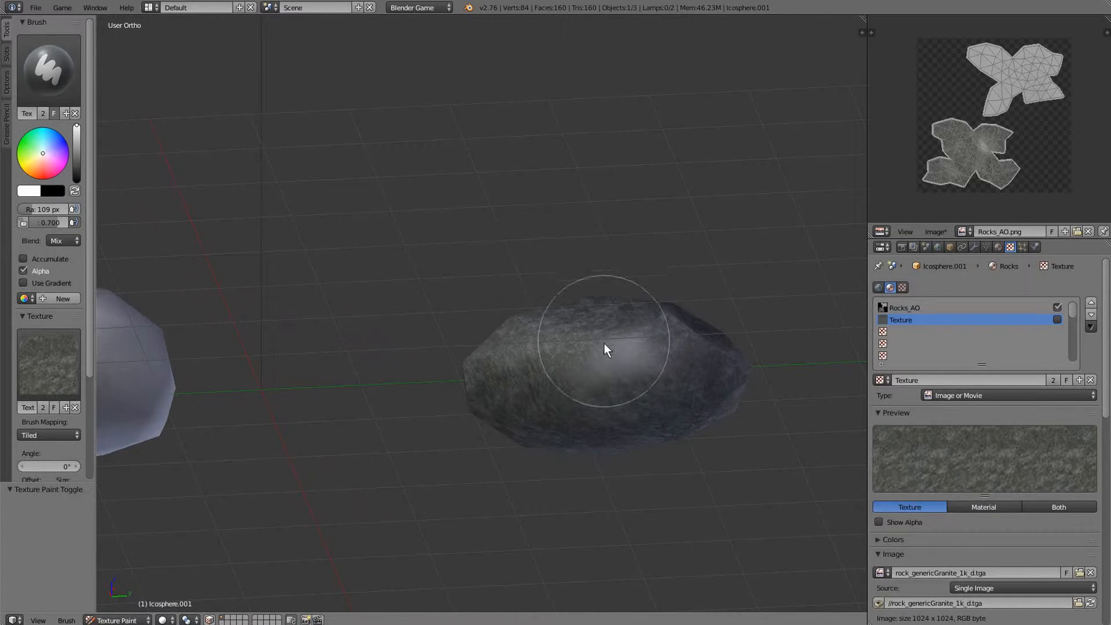
mouse_move(604, 343)
mouse_down()
mouse_move(658, 387)
mouse_move(560, 386)
mouse_up()
mouse_move(561, 387)
middle_down()
mouse_move(684, 415)
mouse_move(423, 427)
mouse_move(505, 387)
mouse_move(439, 366)
mouse_move(539, 395)
mouse_move(668, 368)
mouse_move(537, 373)
mouse_move(433, 357)
mouse_move(505, 387)
mouse_move(512, 417)
mouse_move(446, 446)
mouse_move(489, 440)
mouse_move(516, 406)
mouse_move(625, 350)
mouse_move(704, 372)
mouse_move(625, 320)
middle_up()
drag(625, 320, 670, 319)
- Paint the granite texture over all sides of the rounder second rock with the same brush
middle_drag(671, 318, 756, 382)
mouse_move(755, 382)
mouse_down()
mouse_move(670, 376)
mouse_move(633, 404)
mouse_up()
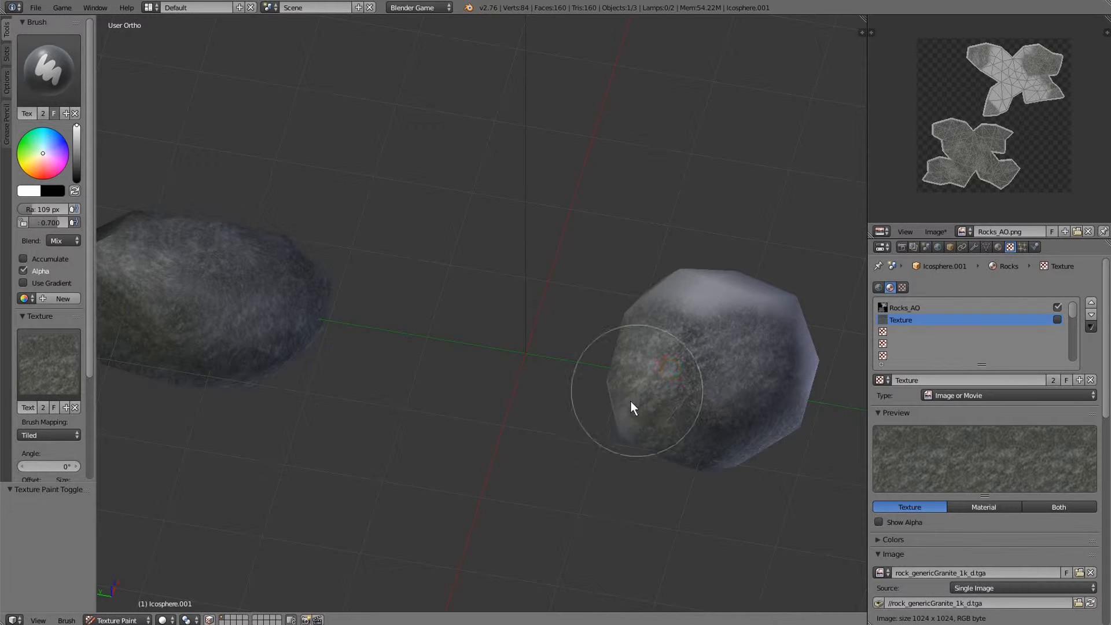
mouse_move(632, 405)
middle_down()
mouse_move(627, 349)
mouse_move(495, 447)
middle_up()
mouse_move(493, 442)
mouse_down()
mouse_move(426, 471)
mouse_move(414, 437)
mouse_move(508, 467)
mouse_up()
mouse_move(508, 466)
middle_down()
mouse_move(356, 426)
mouse_move(548, 471)
middle_up()
mouse_move(548, 471)
mouse_down()
mouse_move(426, 342)
mouse_move(504, 390)
mouse_up()
middle_drag(504, 390, 452, 383)
drag(451, 378, 477, 291)
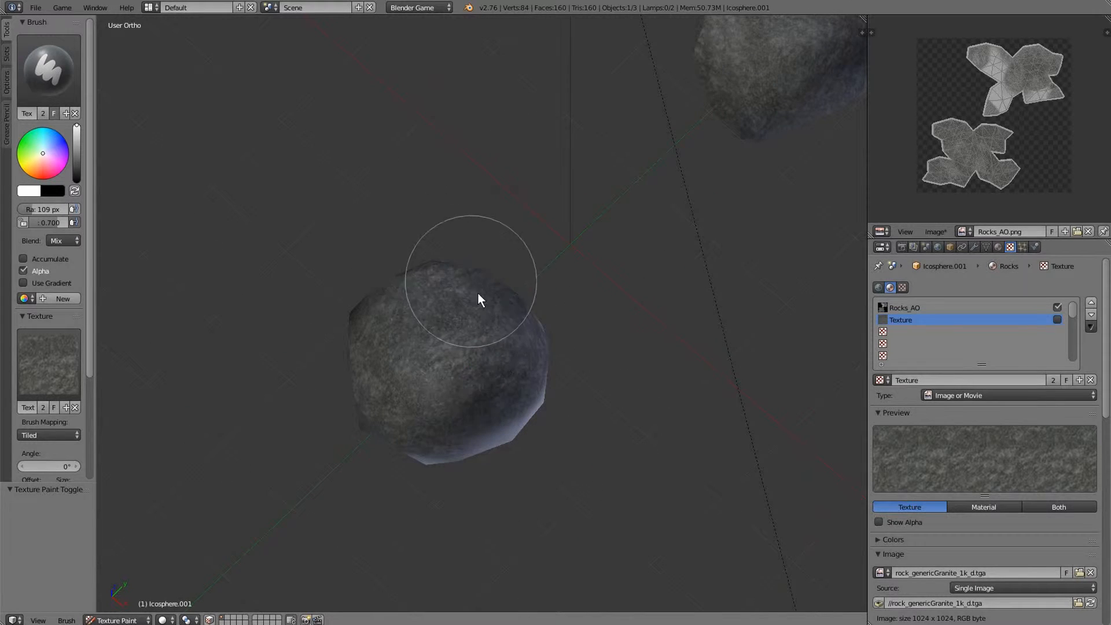
mouse_move(477, 292)
middle_down()
mouse_move(392, 297)
mouse_move(427, 392)
middle_up()
drag(427, 391, 533, 410)
middle_drag(533, 410, 478, 489)
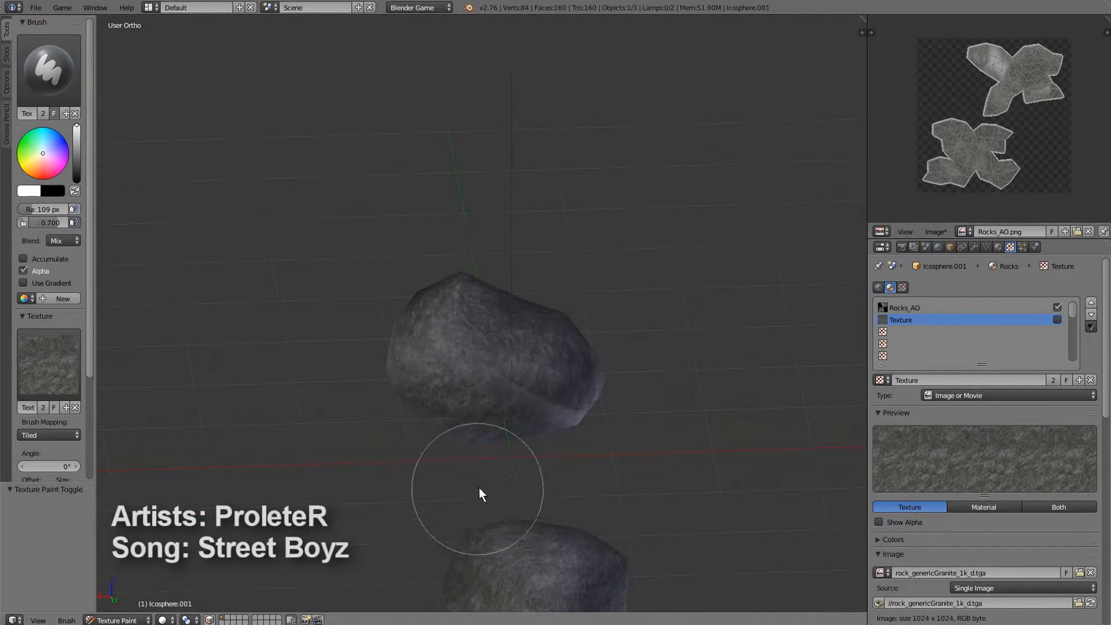
middle_drag(667, 419, 548, 367)
mouse_move(548, 367)
mouse_down()
mouse_move(505, 392)
mouse_move(565, 401)
mouse_up()
middle_drag(565, 401, 528, 392)
mouse_move(528, 391)
mouse_down()
mouse_move(464, 454)
mouse_move(582, 440)
mouse_up()
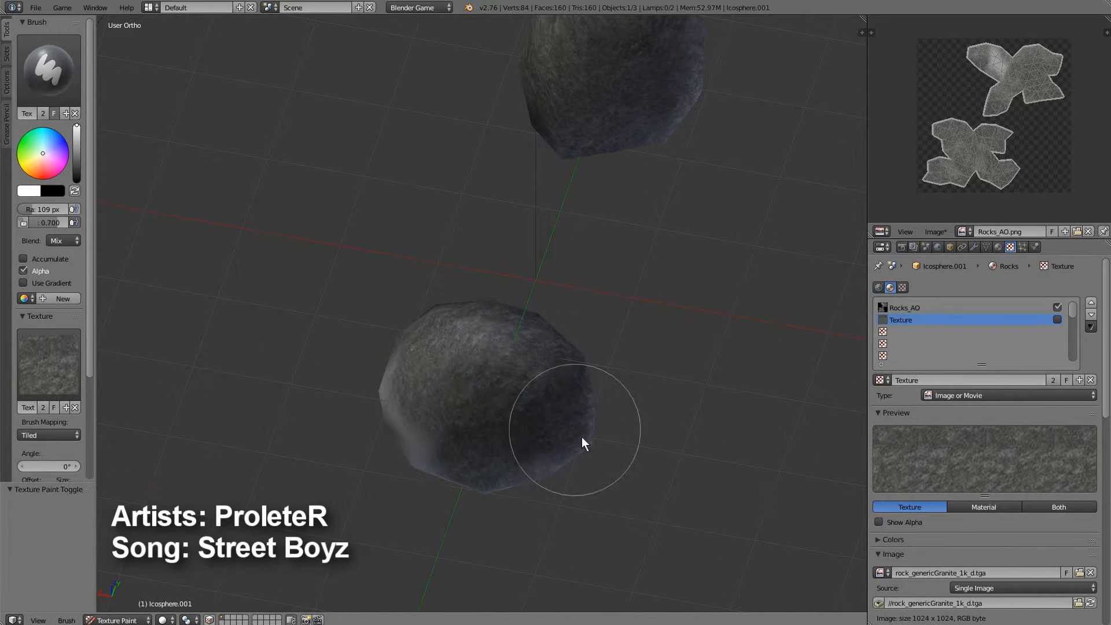
middle_drag(581, 440, 363, 457)
middle_drag(538, 379, 429, 392)
mouse_move(427, 386)
mouse_down()
mouse_move(369, 401)
mouse_move(384, 388)
mouse_up()
middle_drag(384, 388, 467, 408)
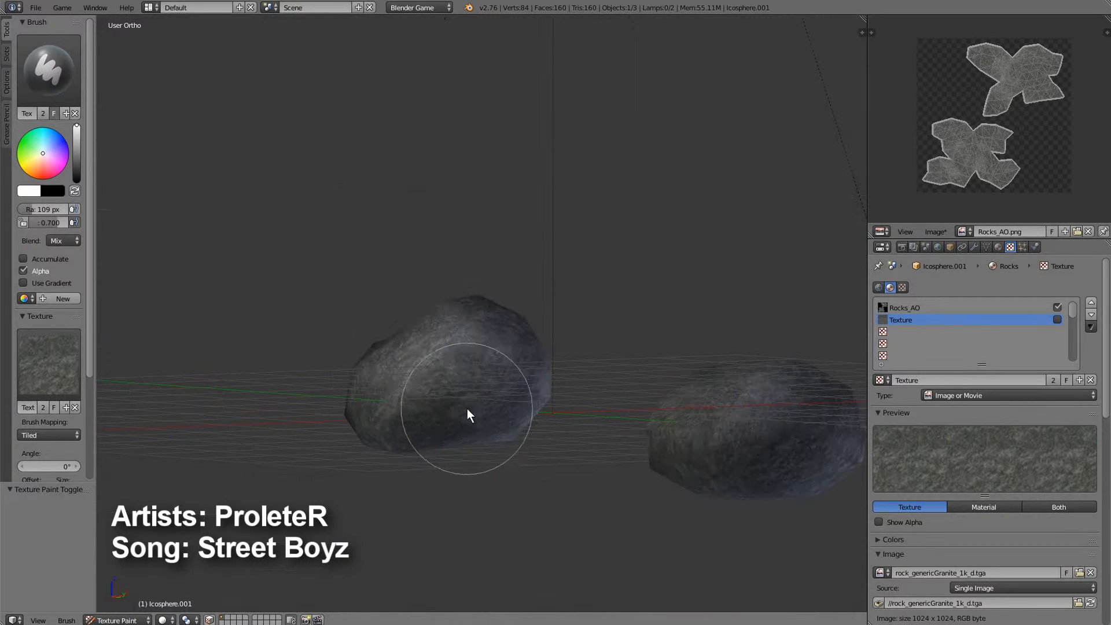
mouse_move(449, 409)
mouse_down()
mouse_move(450, 422)
mouse_move(494, 382)
mouse_move(539, 402)
mouse_up()
middle_drag(538, 401, 478, 360)
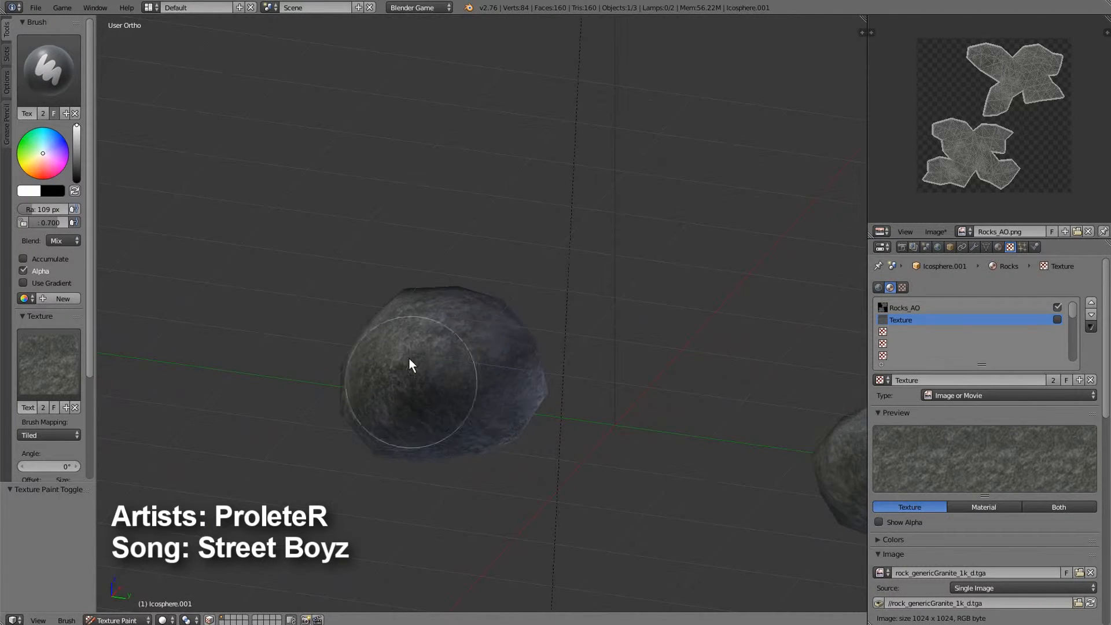
drag(491, 353, 515, 416)
mouse_move(515, 416)
middle_down()
mouse_move(381, 445)
mouse_move(444, 408)
mouse_move(547, 445)
mouse_move(465, 372)
middle_up()
drag(465, 371, 498, 395)
- Reduce the brush radius to 27 px and set its blending mode to Add
middle_drag(498, 396, 255, 286)
scroll(681, 520, up, 5)
scroll(682, 520, down, 5)
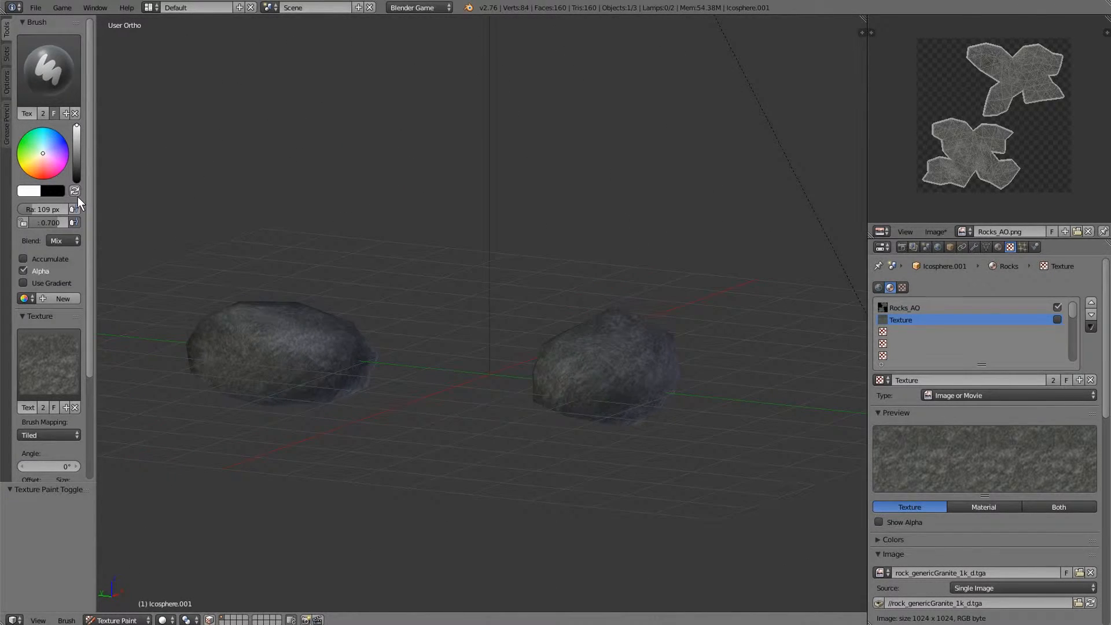
key(f)
click(273, 319)
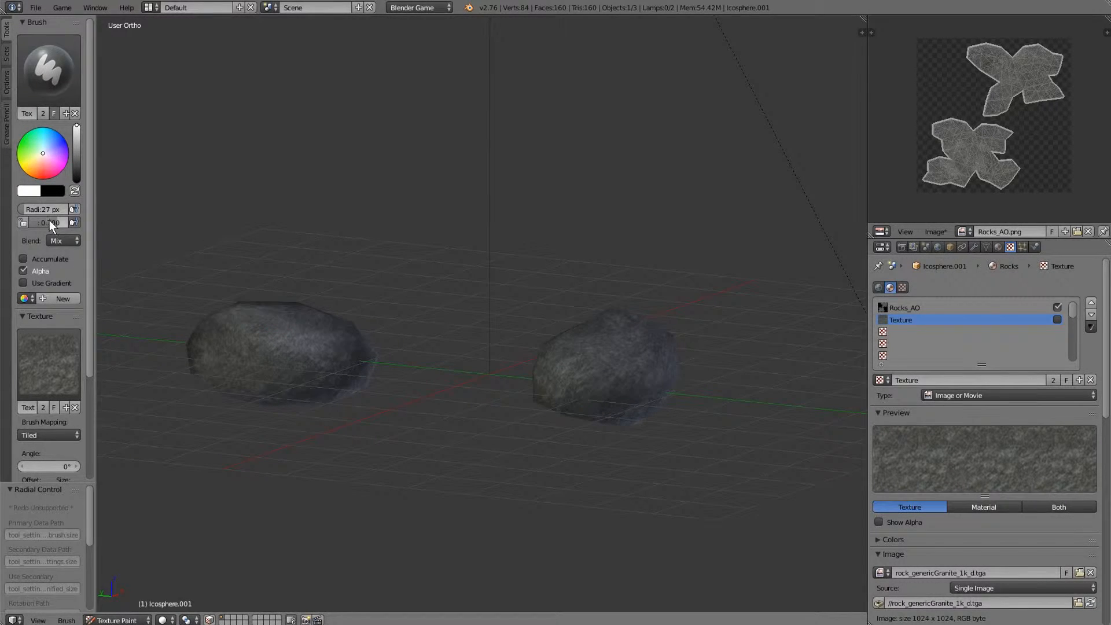
click(58, 239)
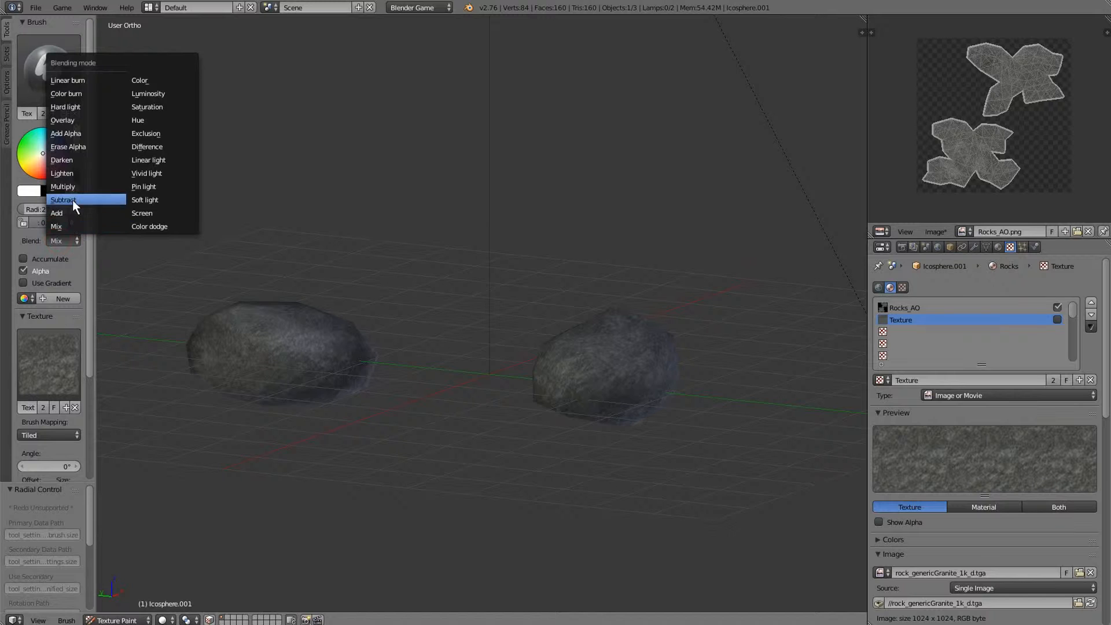
click(70, 210)
- Try a highlight stroke on the elongated rock with a 12 px brush at strength 0.586, and undo it
mouse_move(297, 338)
middle_down()
mouse_move(322, 384)
mouse_move(389, 318)
middle_up()
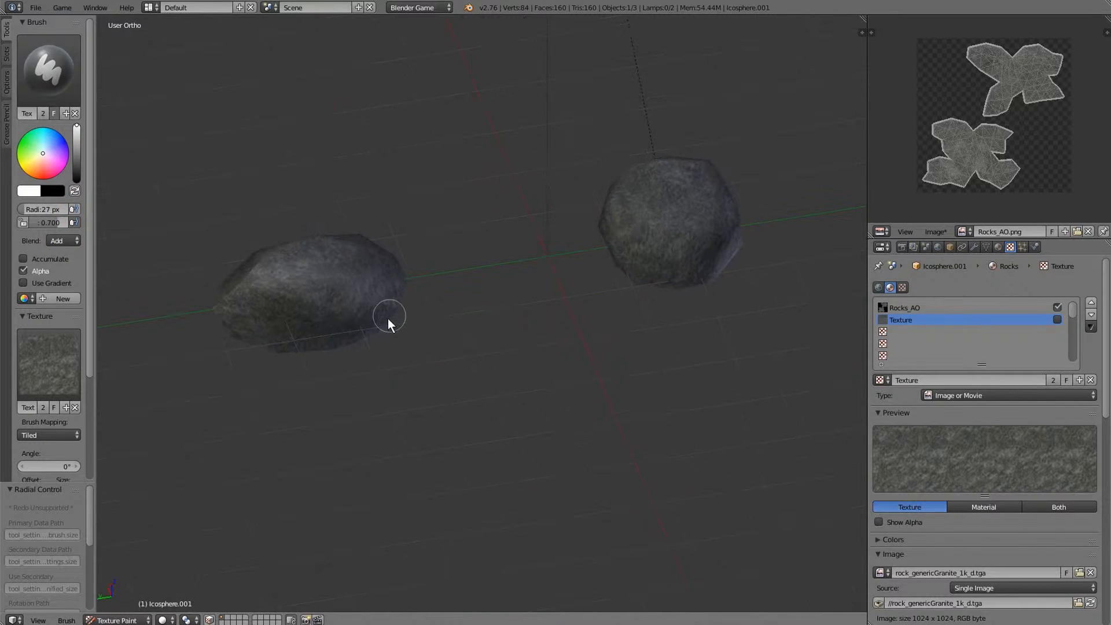
key(shift+f)
click(396, 343)
click(442, 380)
scroll(347, 330, up, 2)
middle_drag(339, 324, 376, 318)
drag(241, 335, 245, 336)
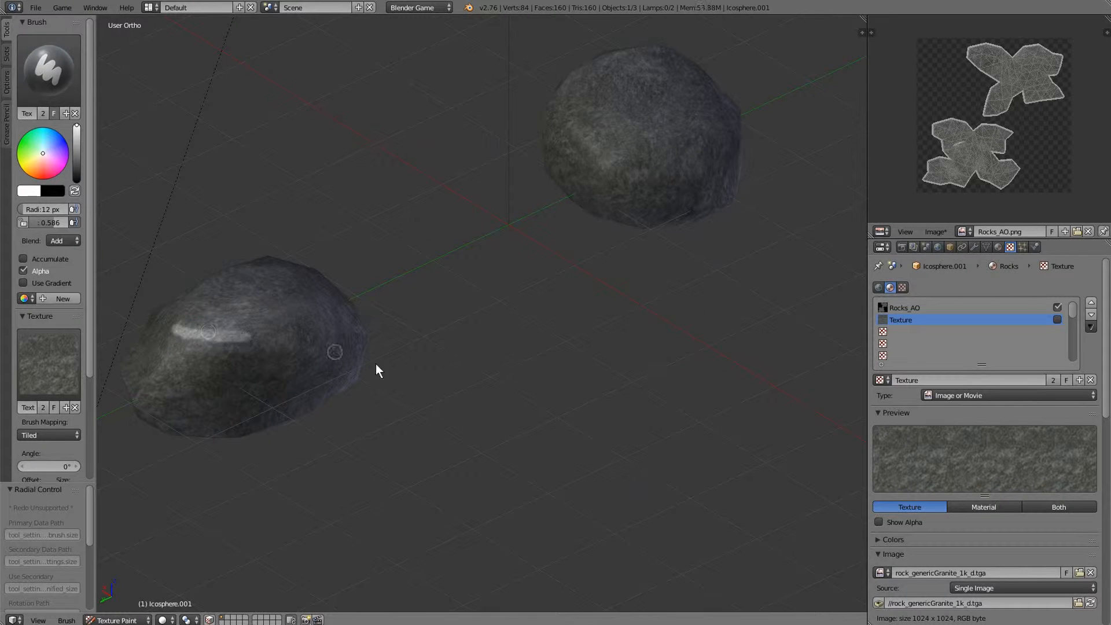
key(ctrl+z)
- Set the brush strength to 0.121 and its radius to 16 px
key(shift+f)
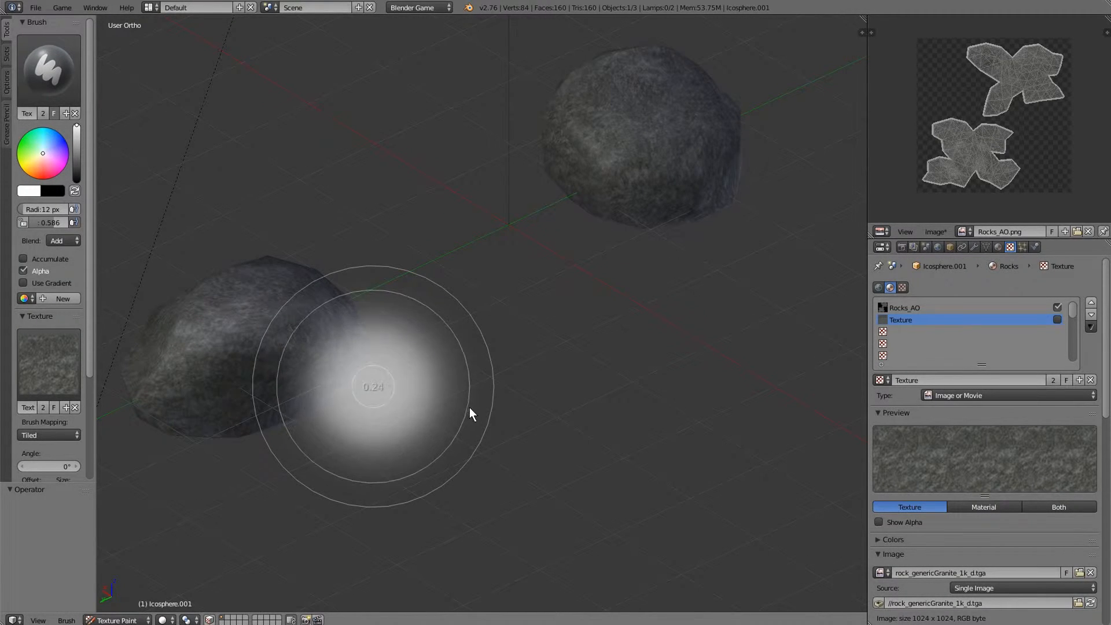
click(471, 409)
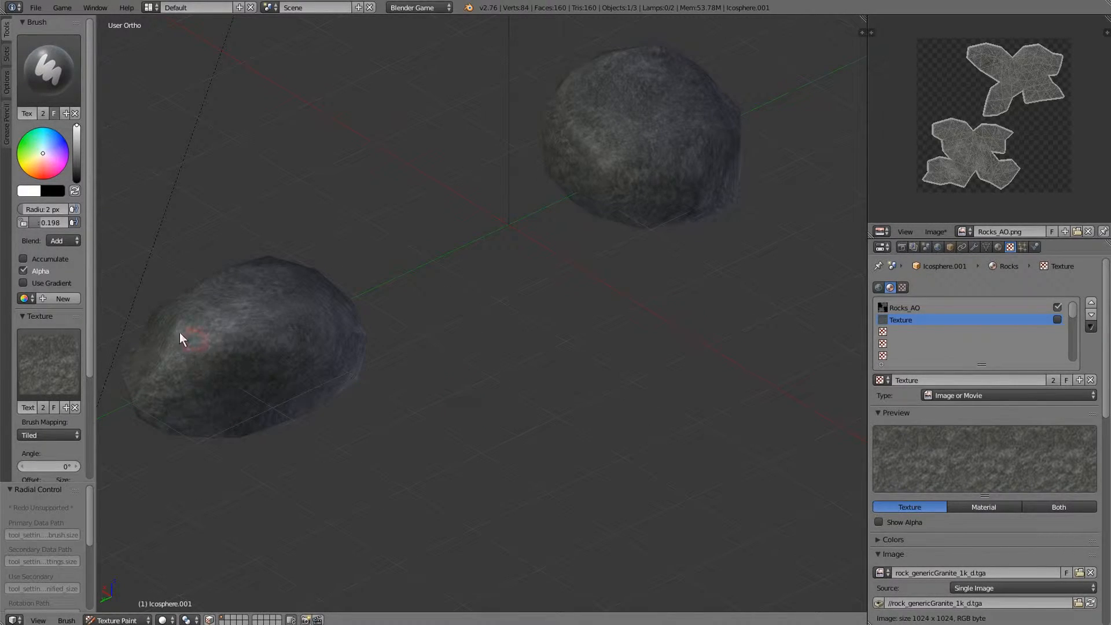
key(f)
click(454, 411)
key(shift+f)
click(436, 397)
- Paint soft lighter highlights along the ridges and raised edges of the elongated rock
click(430, 395)
mouse_move(429, 395)
middle_down()
mouse_move(286, 392)
mouse_move(299, 395)
mouse_move(195, 315)
mouse_move(336, 426)
mouse_move(405, 414)
middle_up()
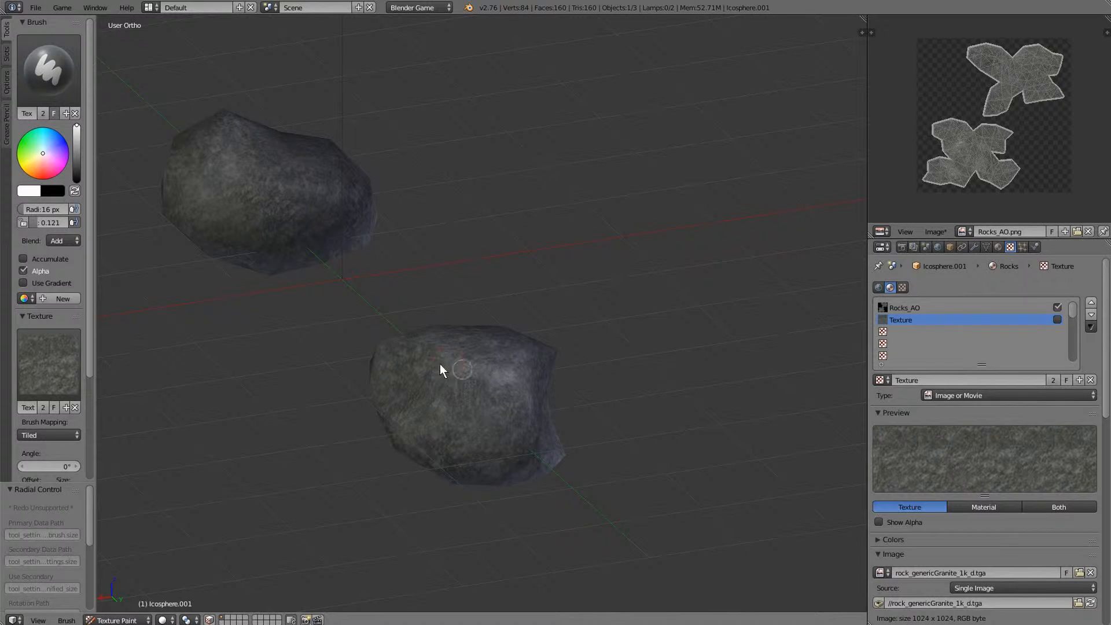
middle_drag(532, 420, 375, 399)
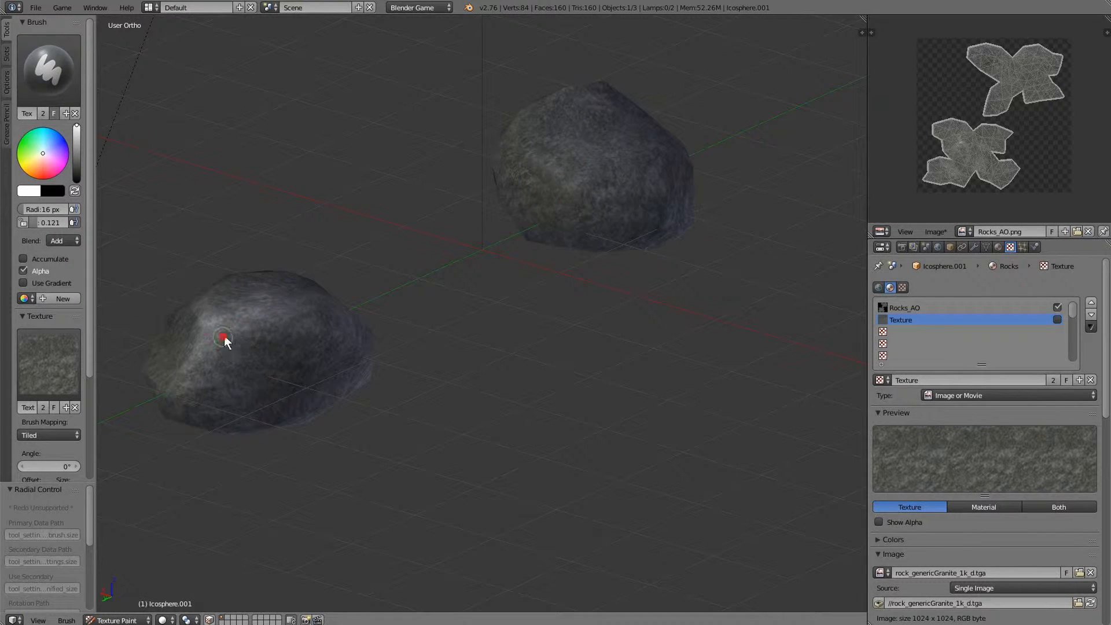
middle_drag(307, 334, 521, 197)
click(294, 202)
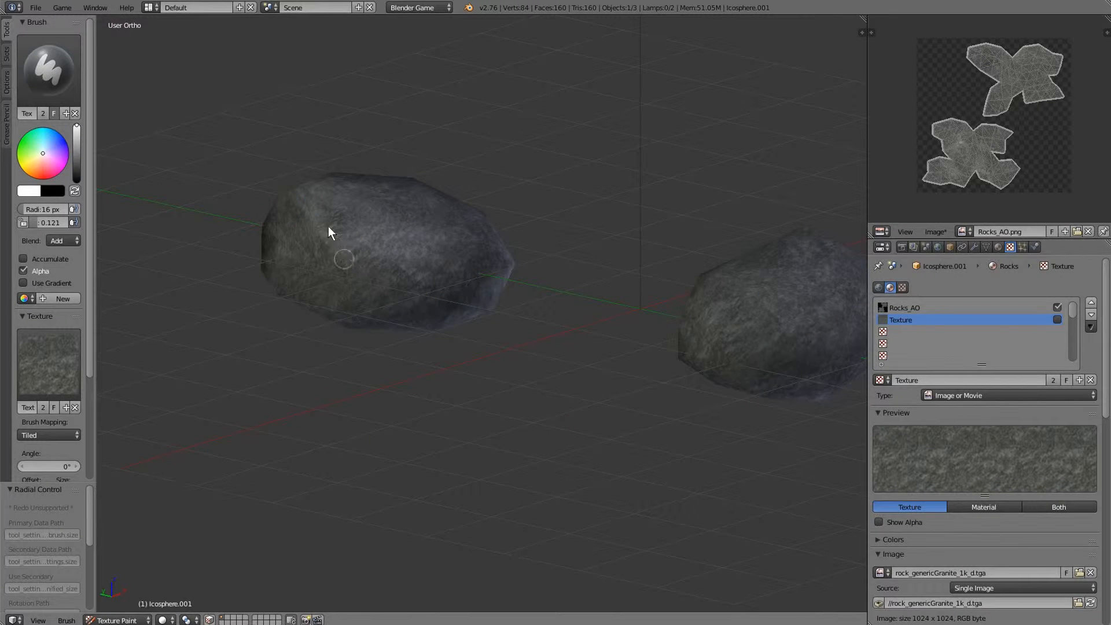
middle_drag(328, 228, 311, 307)
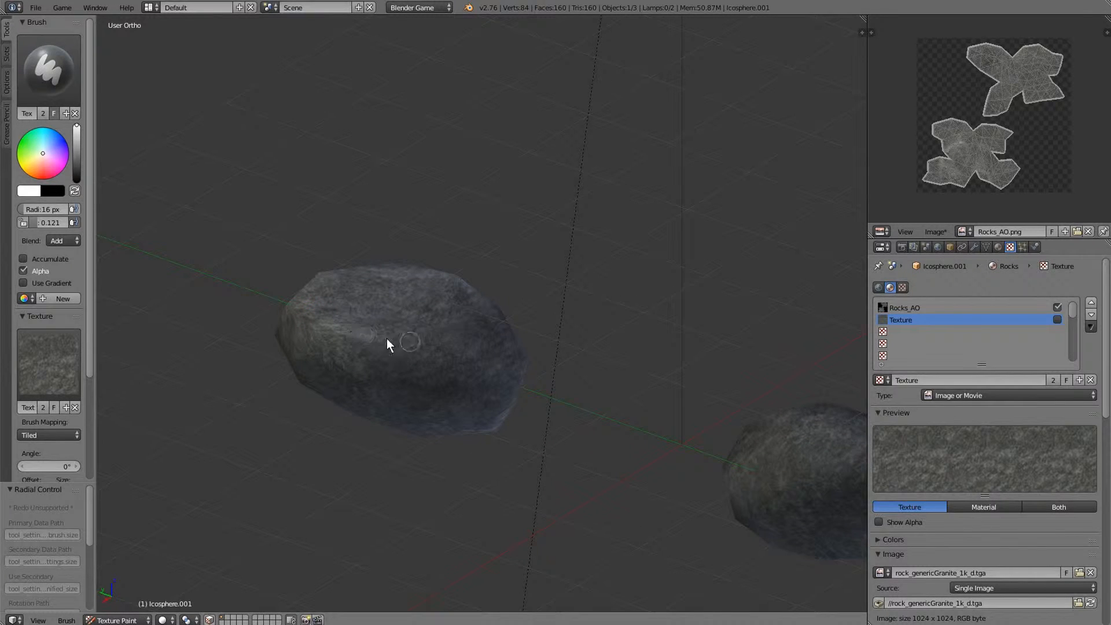
middle_drag(463, 343, 546, 379)
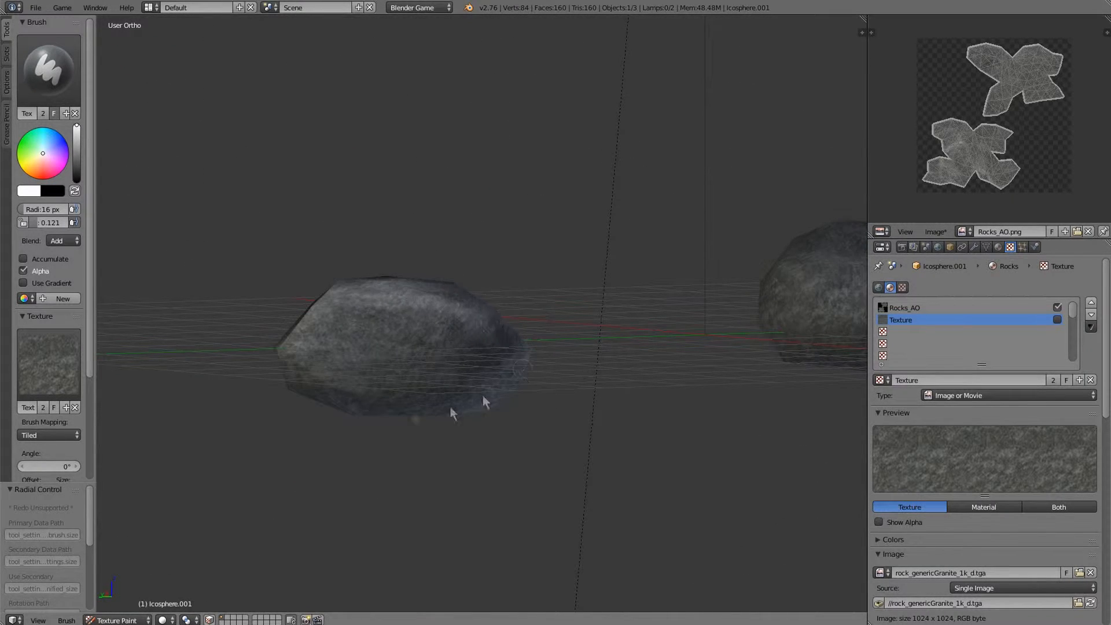
mouse_move(486, 403)
middle_down()
mouse_move(325, 397)
mouse_move(561, 387)
mouse_move(504, 405)
middle_up()
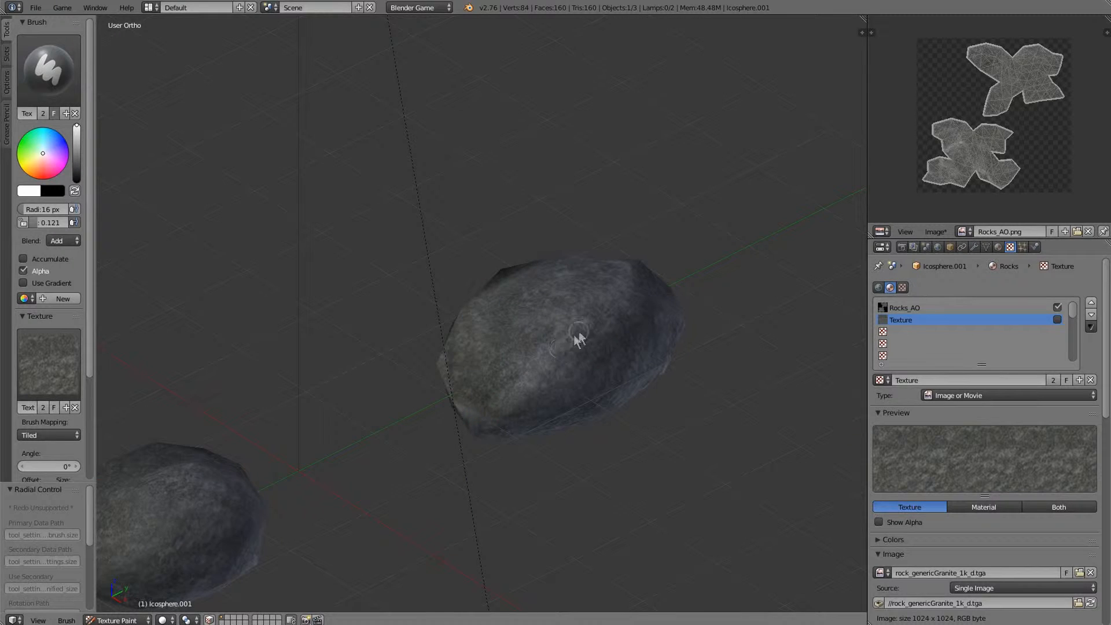
middle_drag(579, 338, 506, 366)
middle_drag(565, 392, 536, 346)
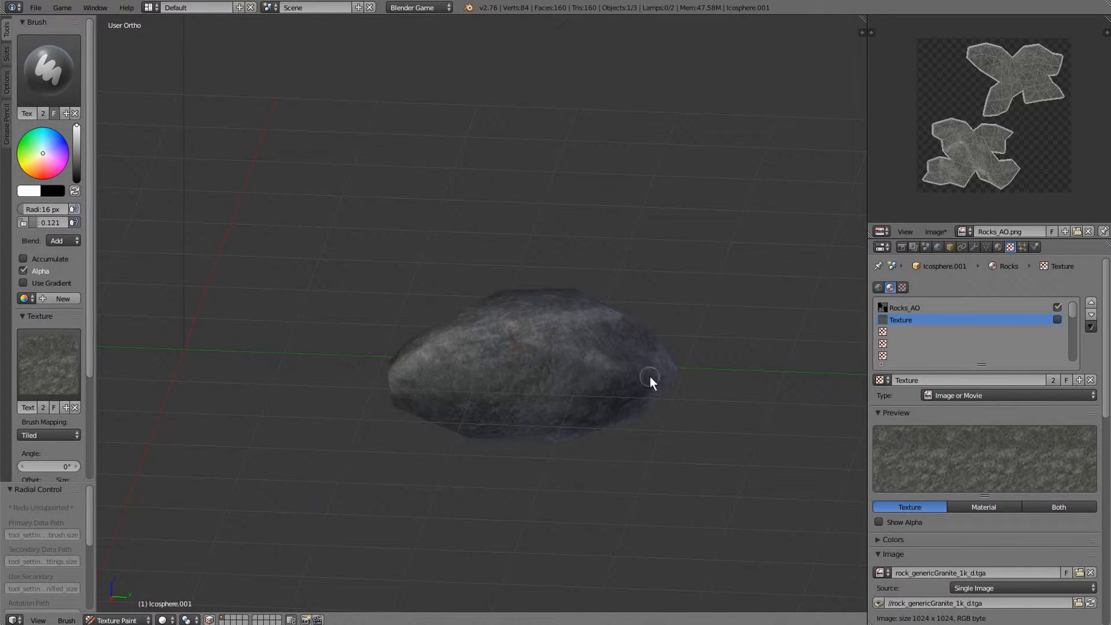
middle_drag(652, 379, 575, 342)
drag(422, 305, 501, 350)
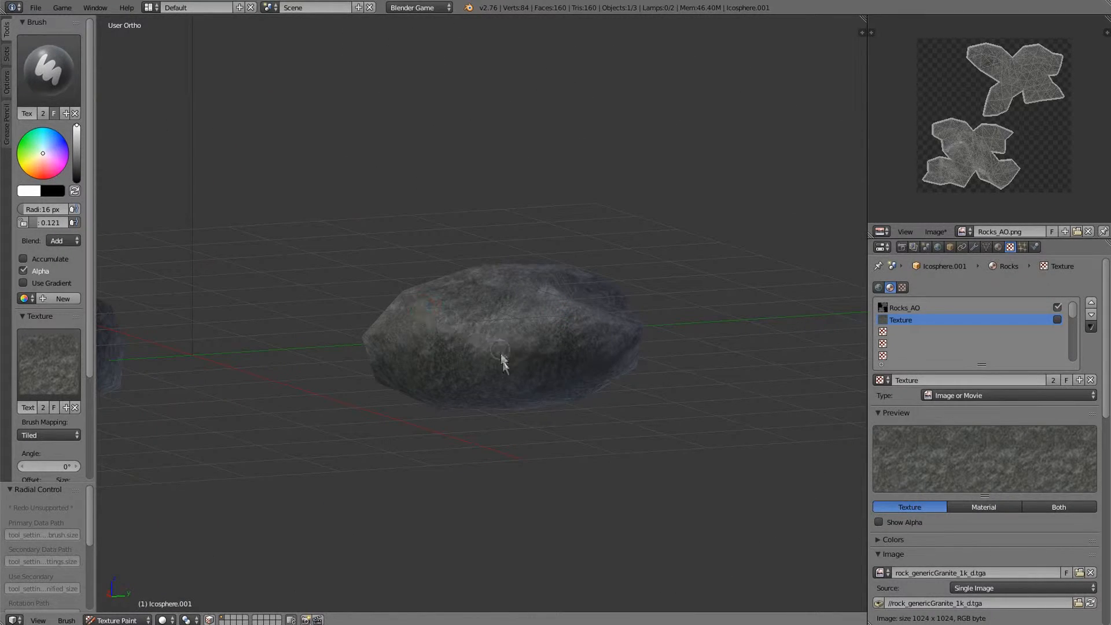
middle_drag(502, 352, 570, 355)
drag(469, 276, 535, 336)
mouse_move(514, 320)
middle_down()
mouse_move(661, 385)
mouse_move(594, 398)
mouse_move(445, 331)
middle_up()
- Paint soft lighter highlights along the ridges and raised edges of the rounder rock
scroll(594, 398, down, 4)
scroll(382, 465, up, 4)
middle_drag(302, 306, 424, 417)
middle_drag(516, 442, 596, 338)
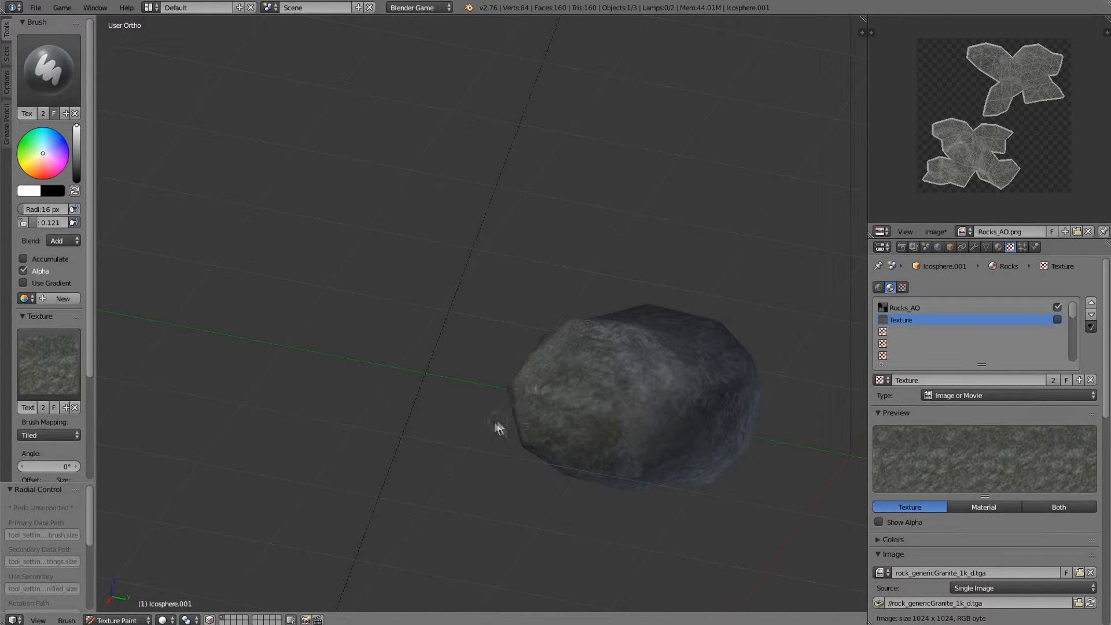
middle_drag(498, 429, 585, 433)
middle_drag(373, 379, 377, 444)
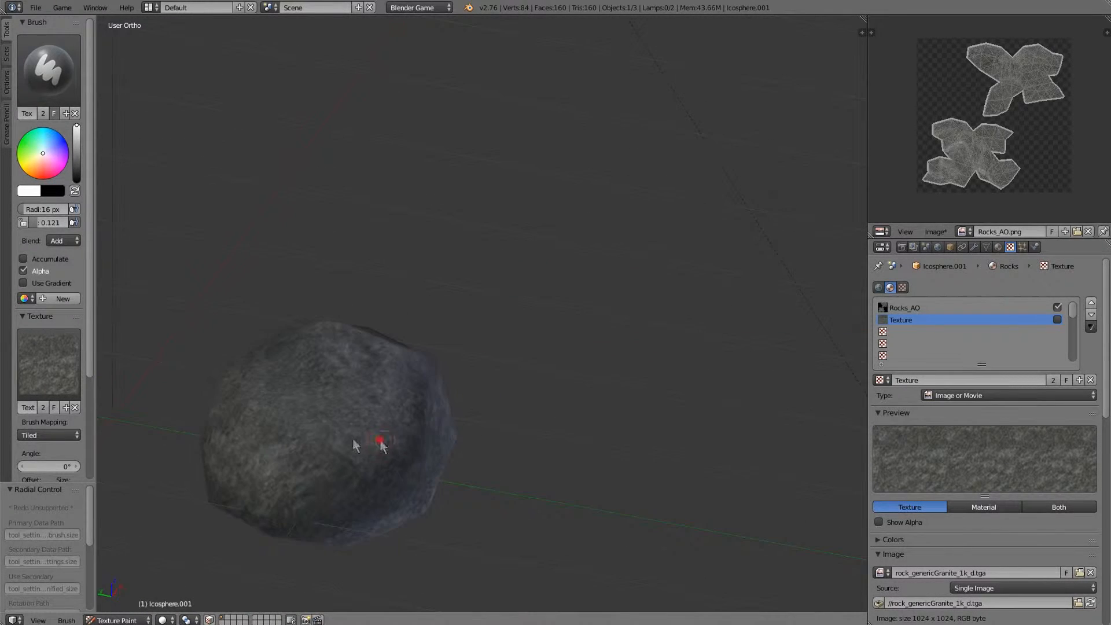
middle_drag(283, 422, 347, 371)
middle_drag(451, 399, 488, 478)
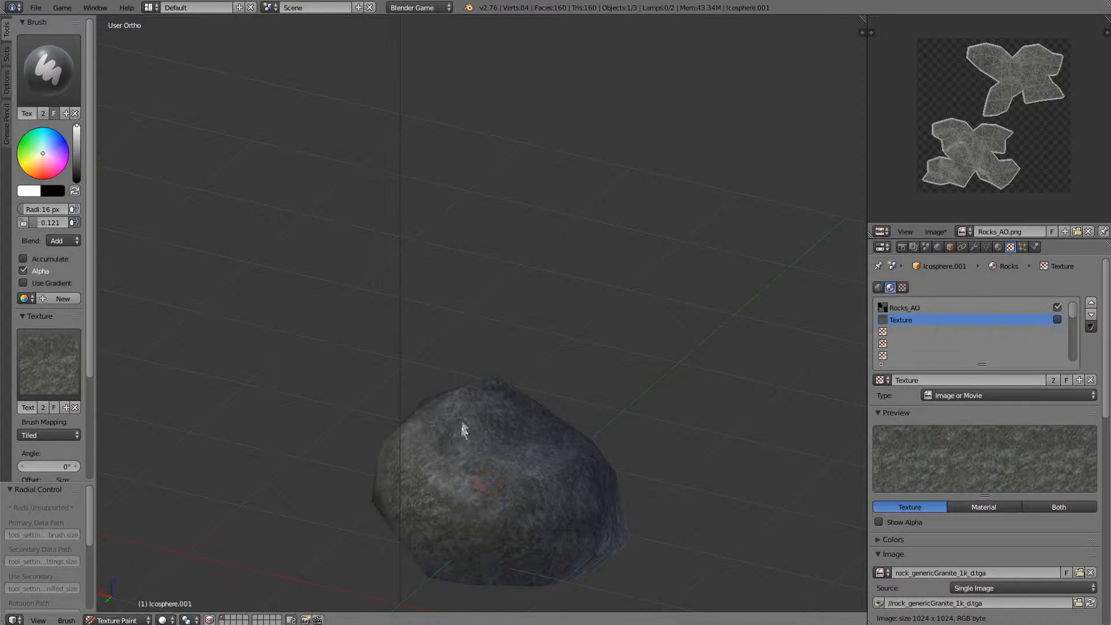
middle_drag(404, 445, 660, 464)
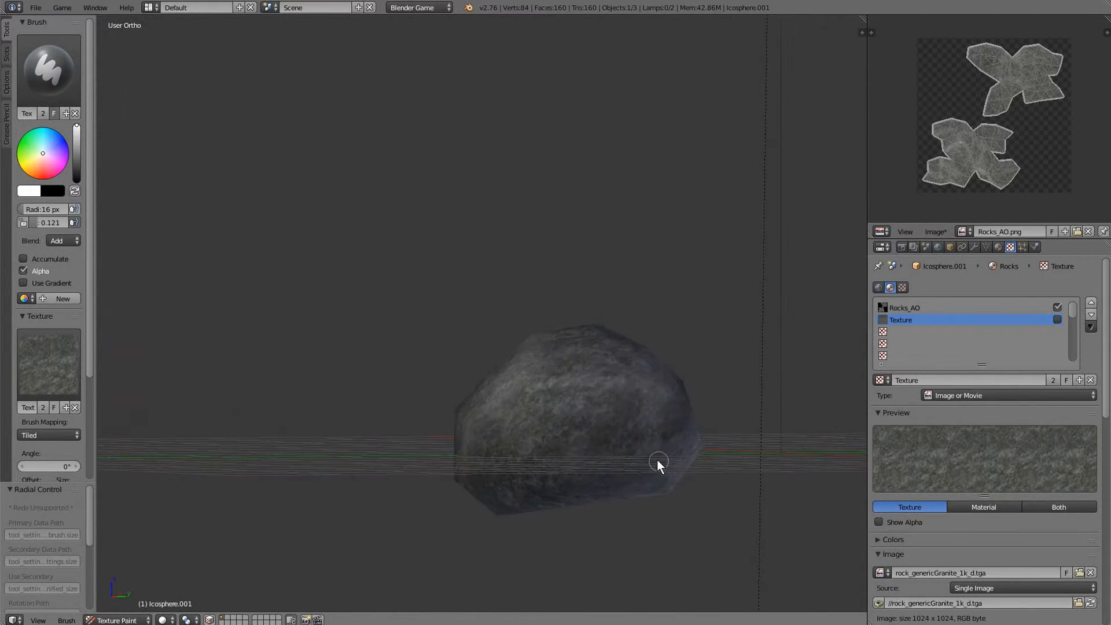
middle_drag(513, 462, 608, 523)
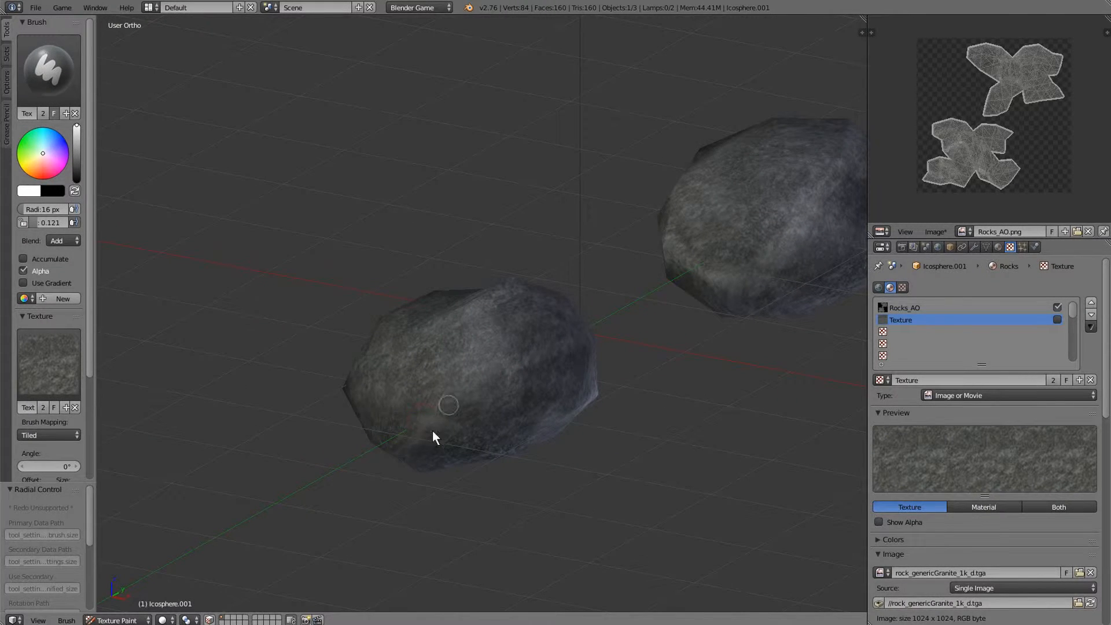
middle_drag(433, 431, 472, 442)
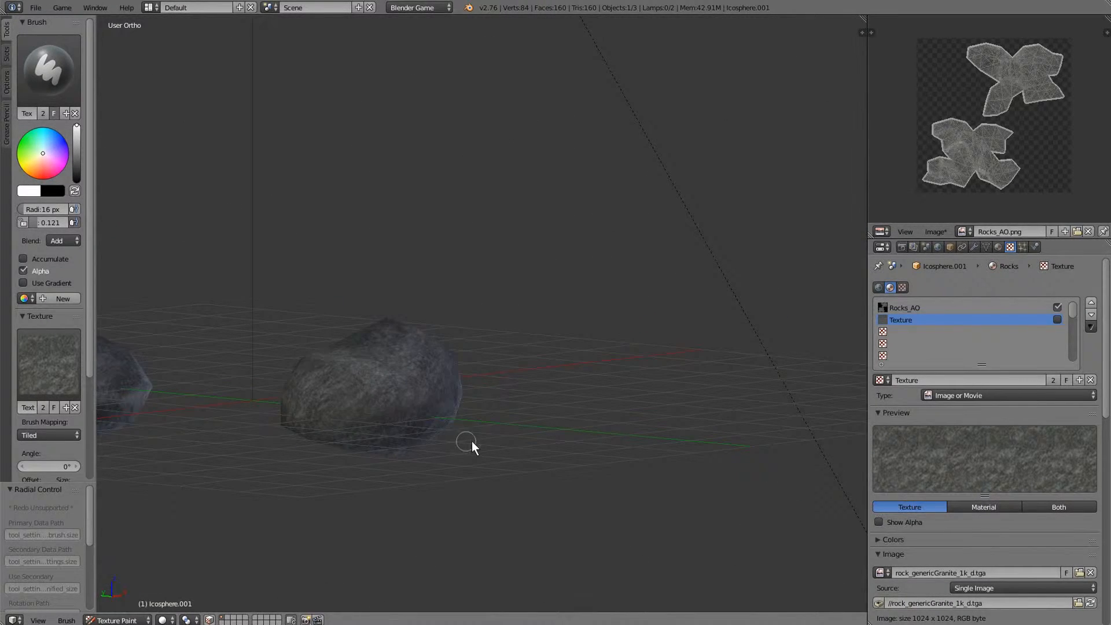
- Set the brush radius to 3 px and its strength to 0.200 for fine highlights
click(507, 444)
key(shift+f)
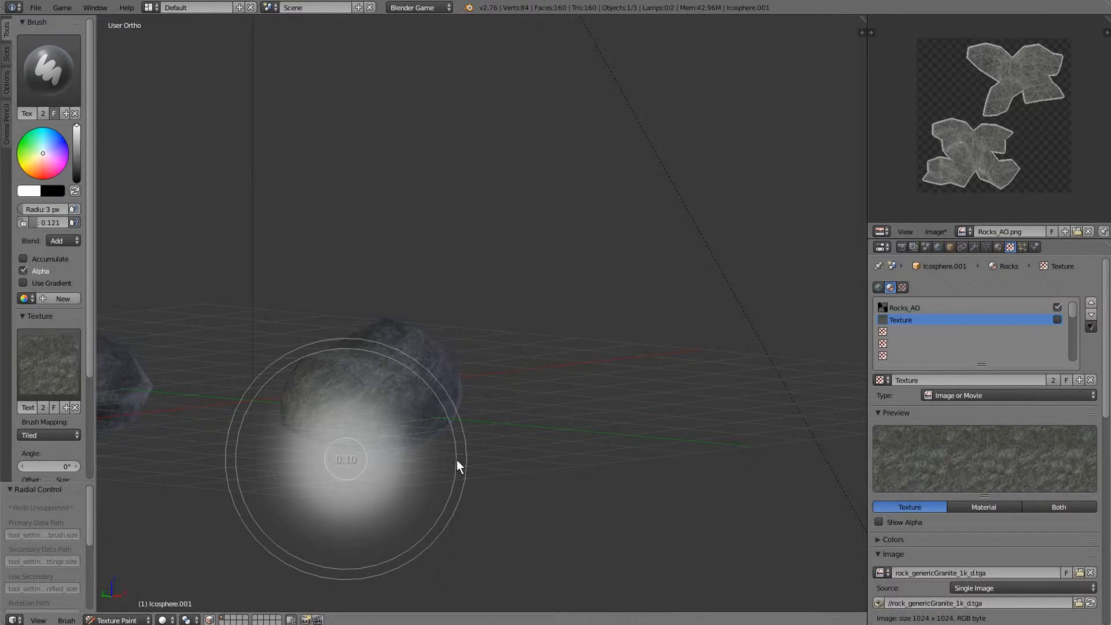
click(447, 456)
middle_drag(448, 456, 441, 450)
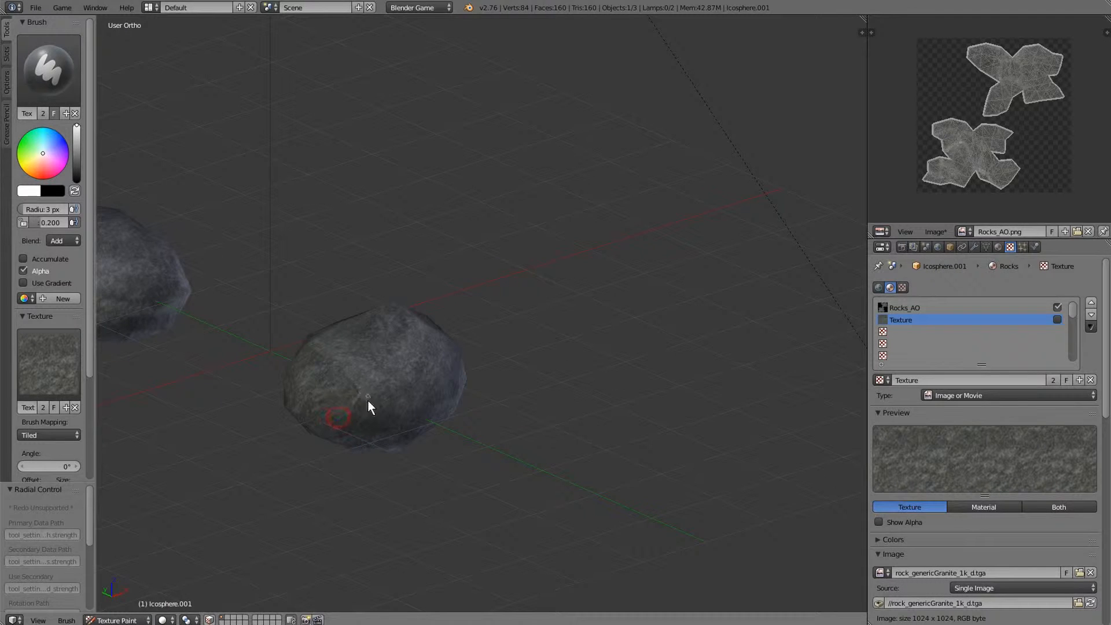
- Paint thin, light Add-mode strokes over the edges and surfaces of both rocks with the 3 px brush
middle_drag(379, 400, 434, 418)
scroll(434, 418, up, 4)
drag(242, 511, 238, 516)
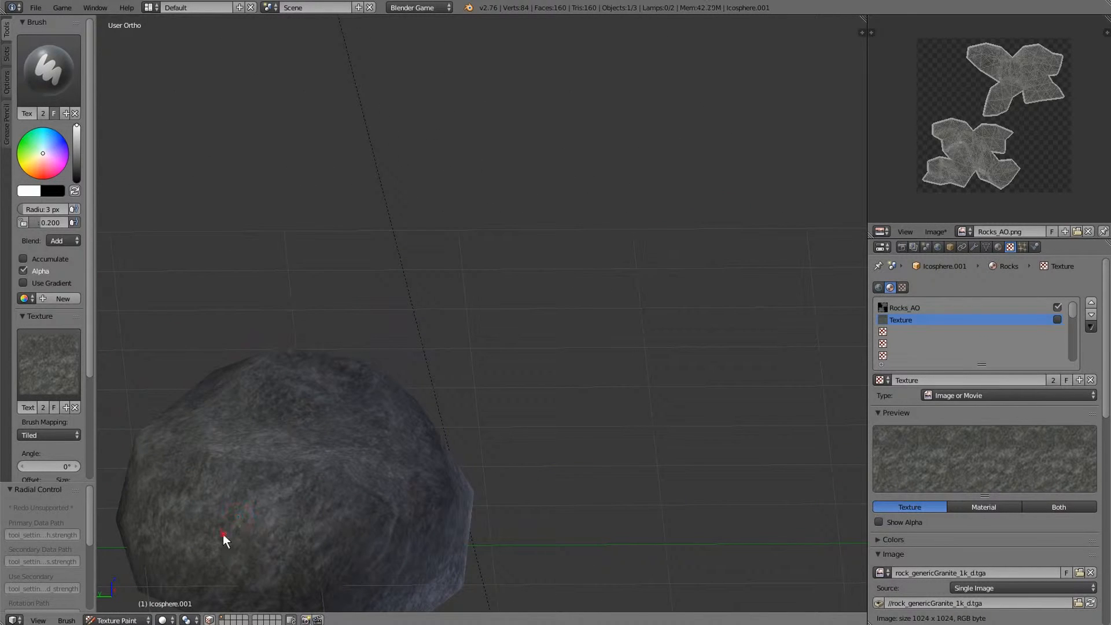
middle_drag(271, 518, 377, 364)
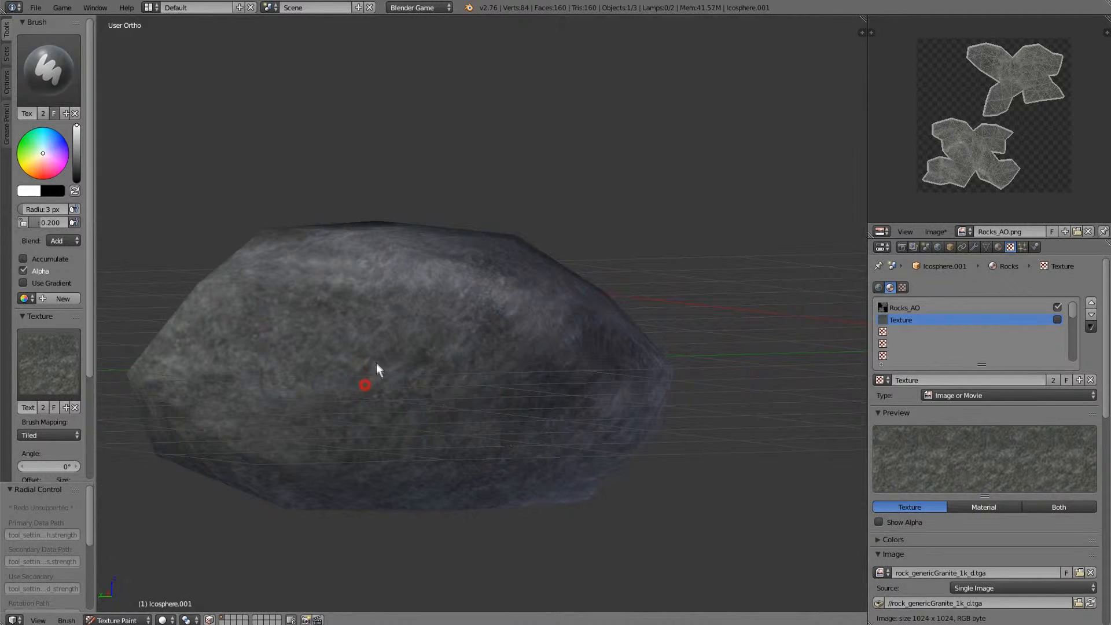
middle_drag(304, 330, 552, 494)
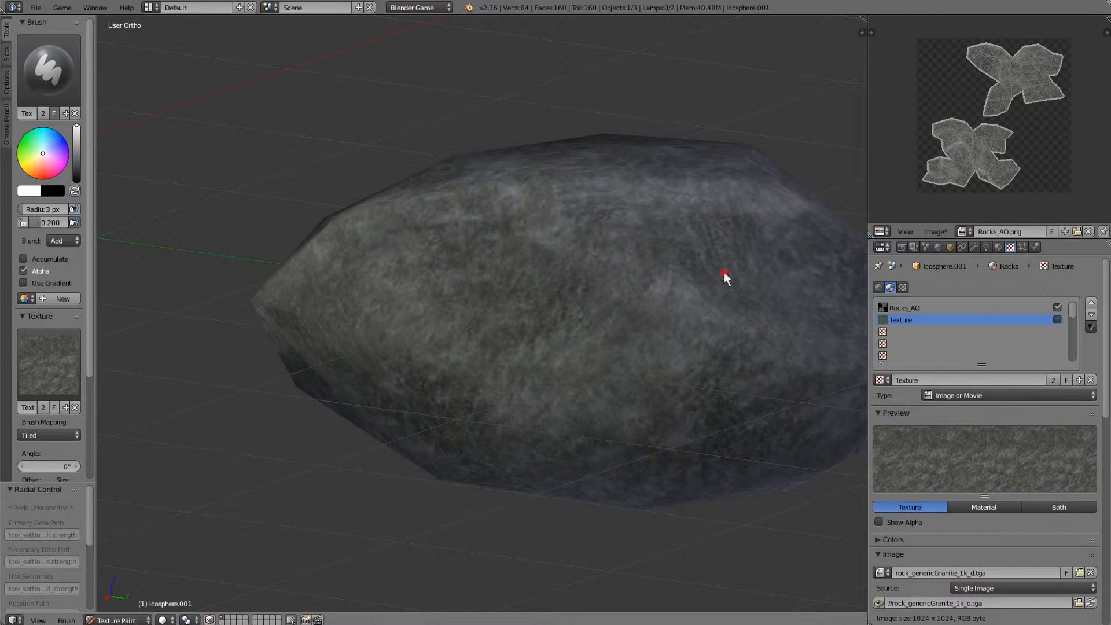
middle_drag(489, 426, 571, 441)
scroll(571, 441, down, 3)
scroll(529, 372, up, 5)
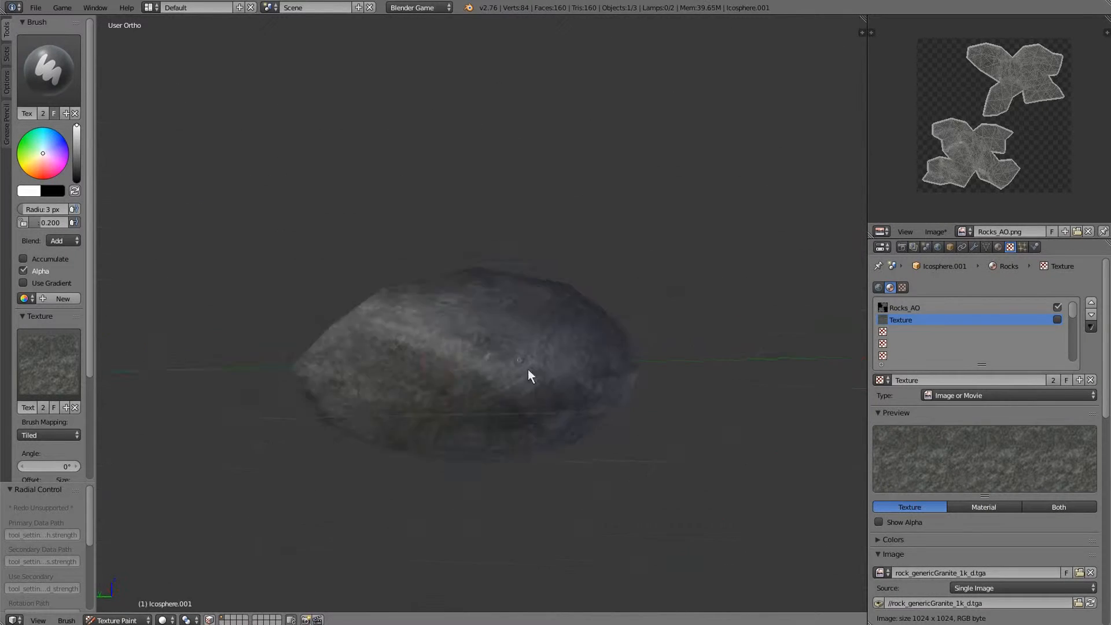
middle_drag(554, 381, 314, 398)
middle_drag(325, 438, 178, 300)
scroll(275, 371, down, 3)
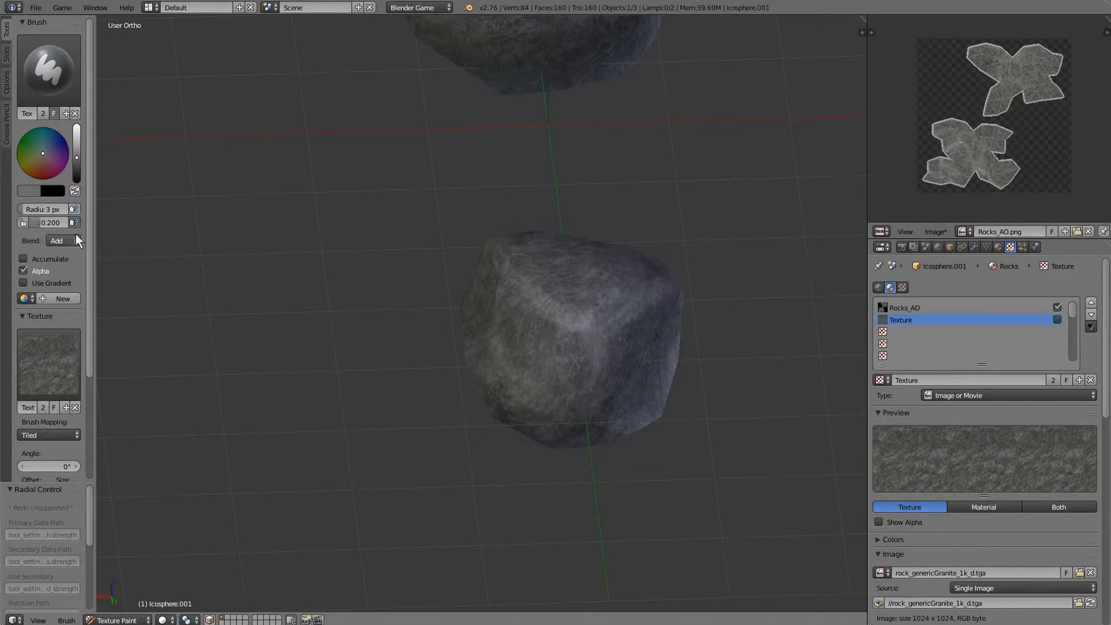
- Switch the brush blend mode to Multiply and undo the trial stroke on the elongated rock
click(70, 240)
click(63, 187)
middle_drag(348, 278, 462, 321)
scroll(428, 352, up, 4)
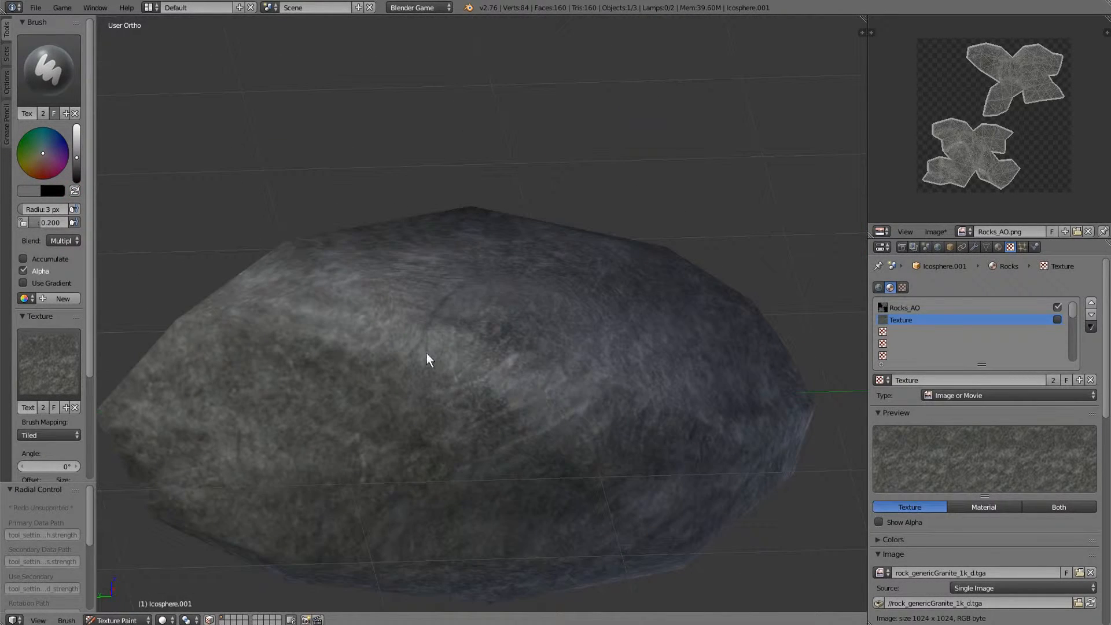
key(ctrl+z)
- Examine the painted surfaces of both rocks from several angles
scroll(449, 387, down, 2)
middle_drag(425, 382, 446, 372)
scroll(446, 372, down, 2)
middle_drag(445, 417, 432, 380)
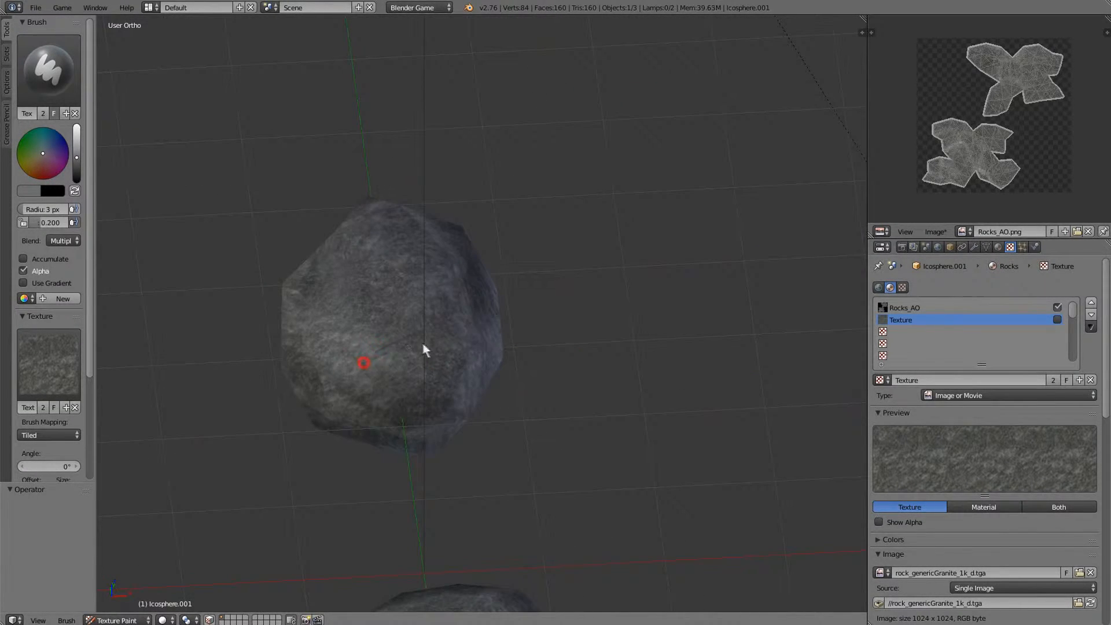
middle_drag(454, 480, 639, 464)
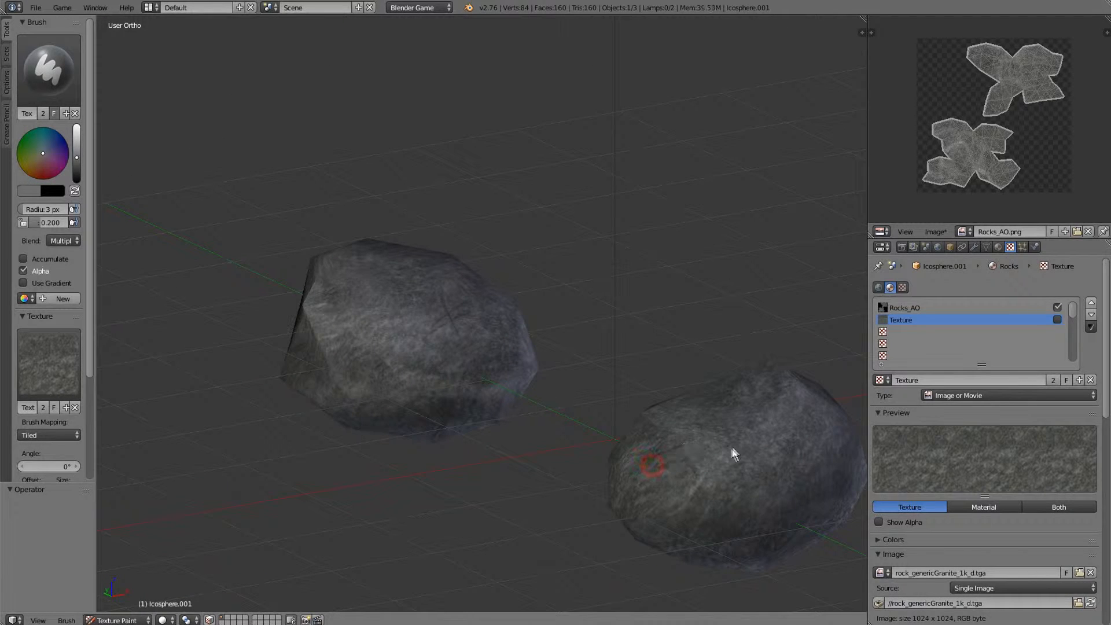
middle_drag(734, 454, 343, 379)
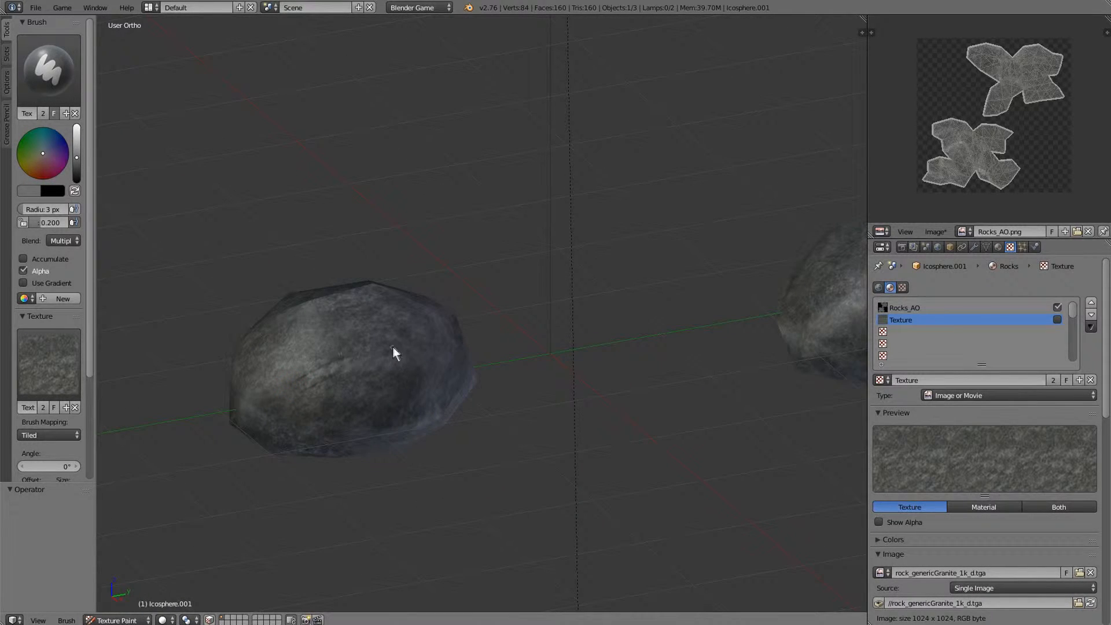
mouse_move(412, 355)
middle_down()
mouse_move(566, 455)
mouse_move(523, 376)
mouse_move(203, 207)
middle_up()
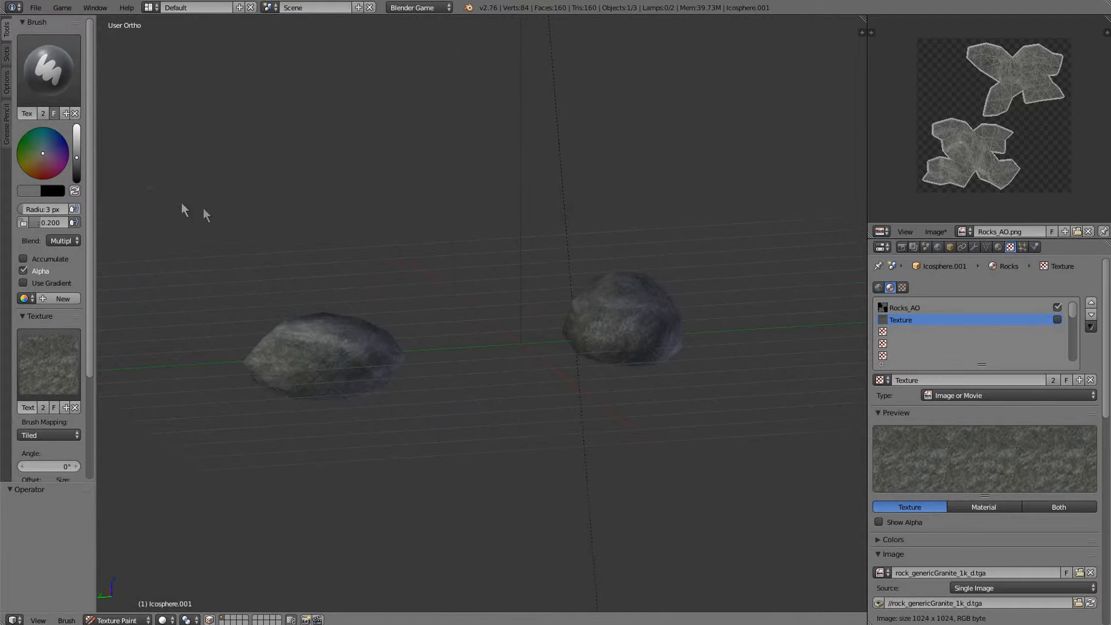
- Set the brush strength to 0.053 and its radius to 66 px, and softly darken the lower sides of both rocks
click(255, 242)
key(shift+f)
click(266, 248)
mouse_move(422, 319)
middle_down()
mouse_move(485, 360)
mouse_move(348, 398)
middle_up()
scroll(341, 399, up, 2)
key(f)
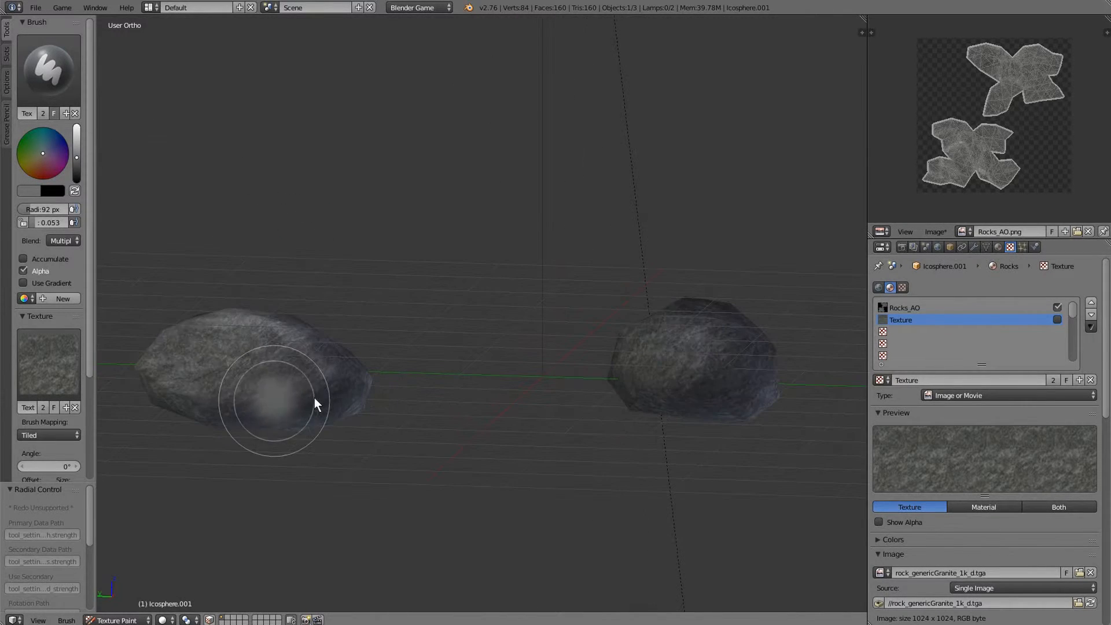
click(312, 398)
middle_drag(260, 372, 348, 196)
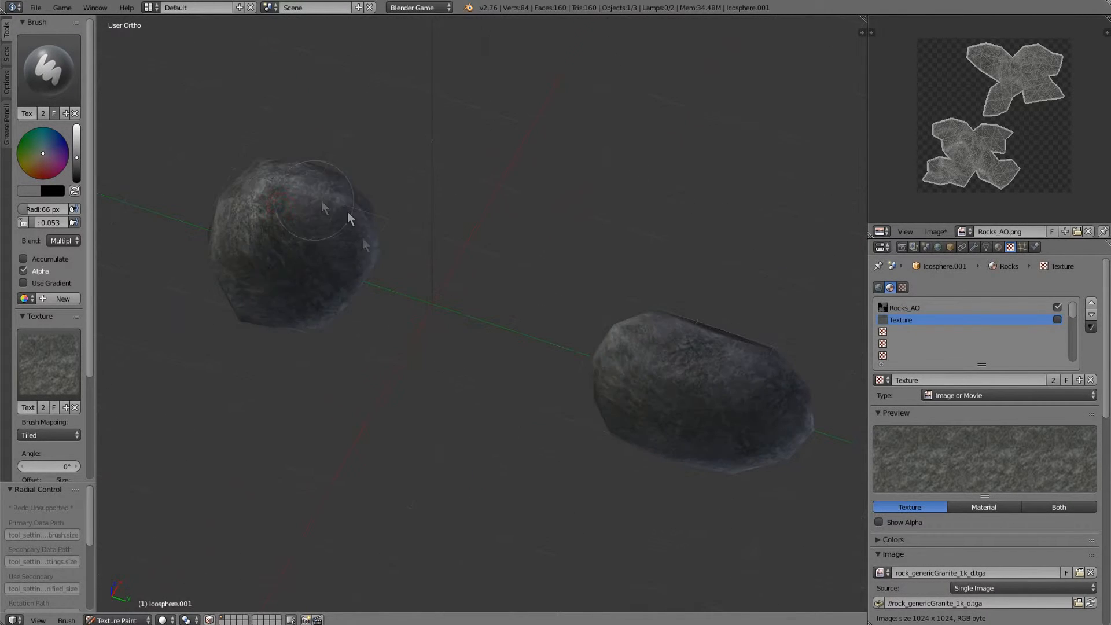
middle_drag(355, 243, 313, 440)
- Save a copy of the painted rock image as Rocks_D.png in the Realistic Rocks folder
click(116, 620)
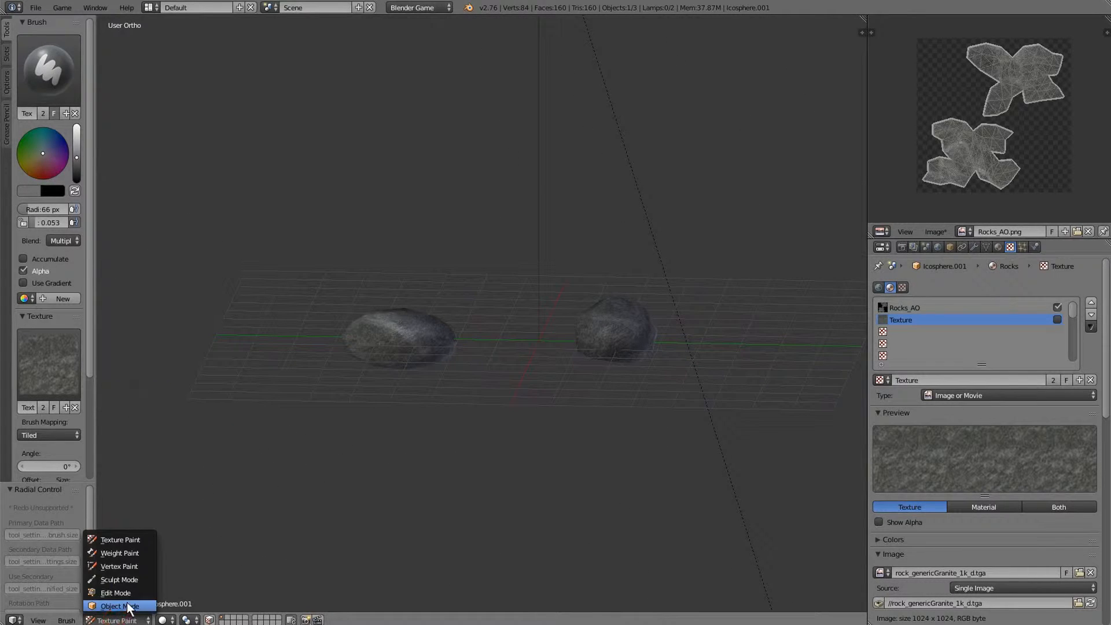
click(936, 231)
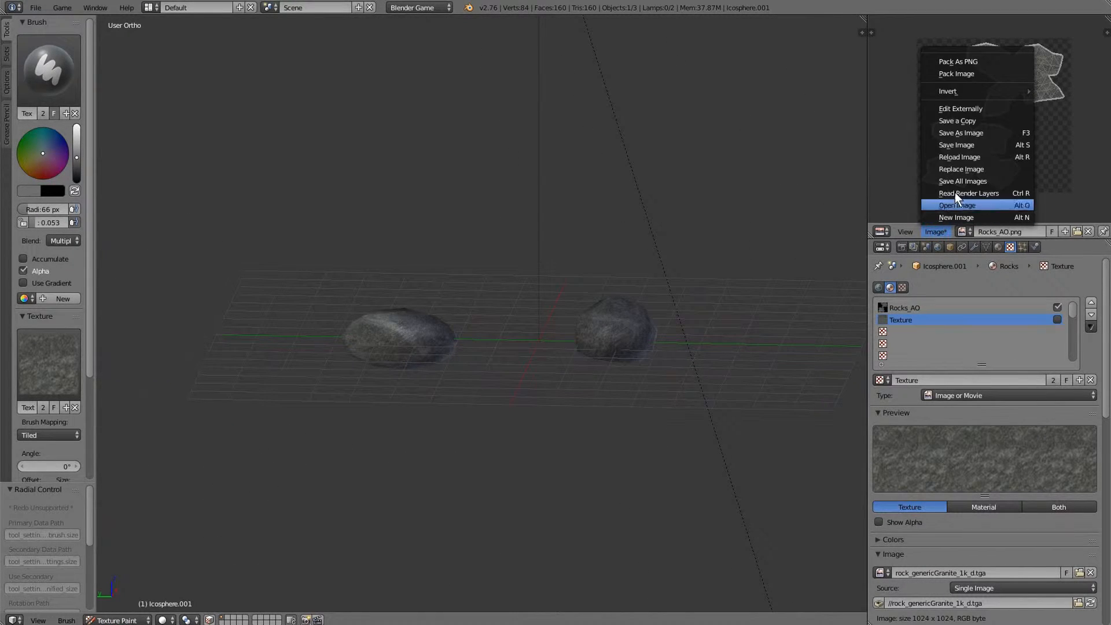
click(936, 231)
click(973, 121)
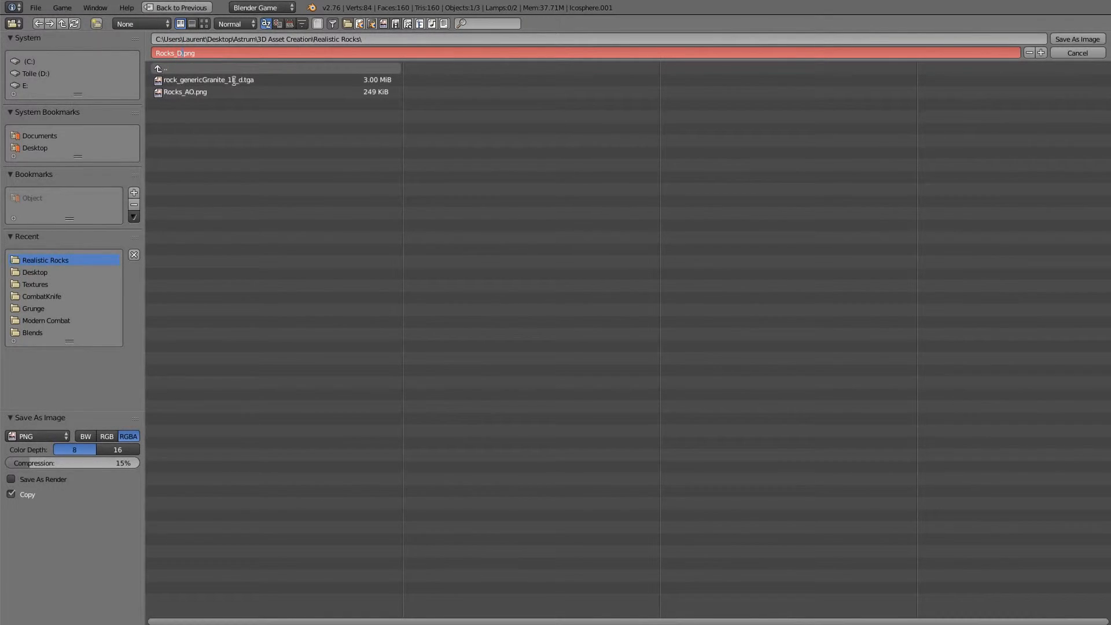
key(Return)
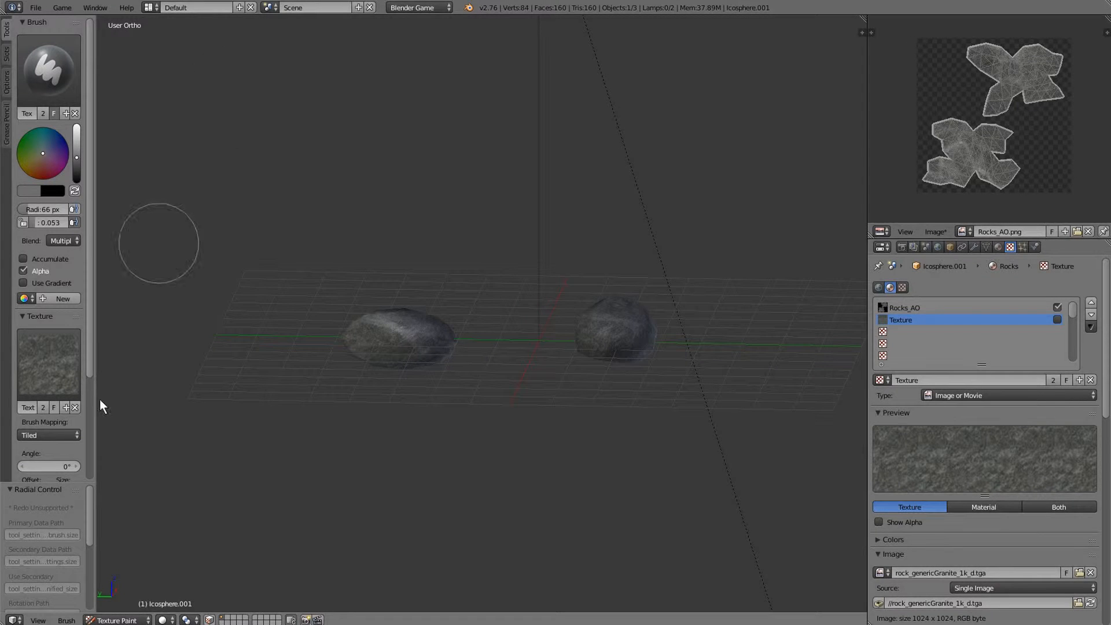
- Leave texture painting and return the rocks to Object Mode
click(116, 620)
click(119, 605)
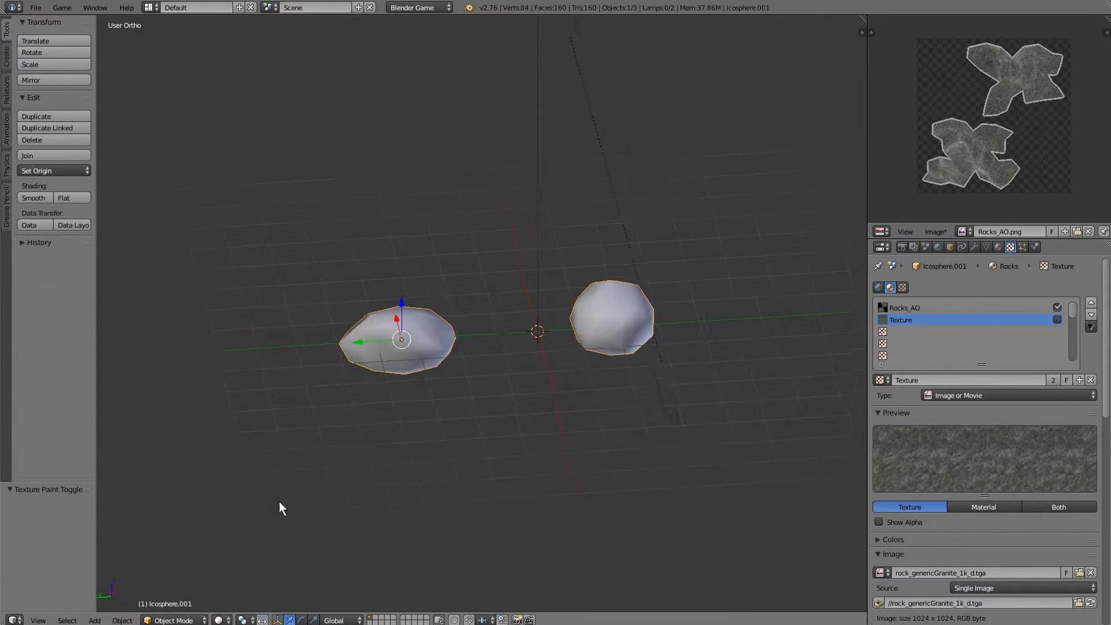
shift+middle_drag(331, 461, 230, 471)
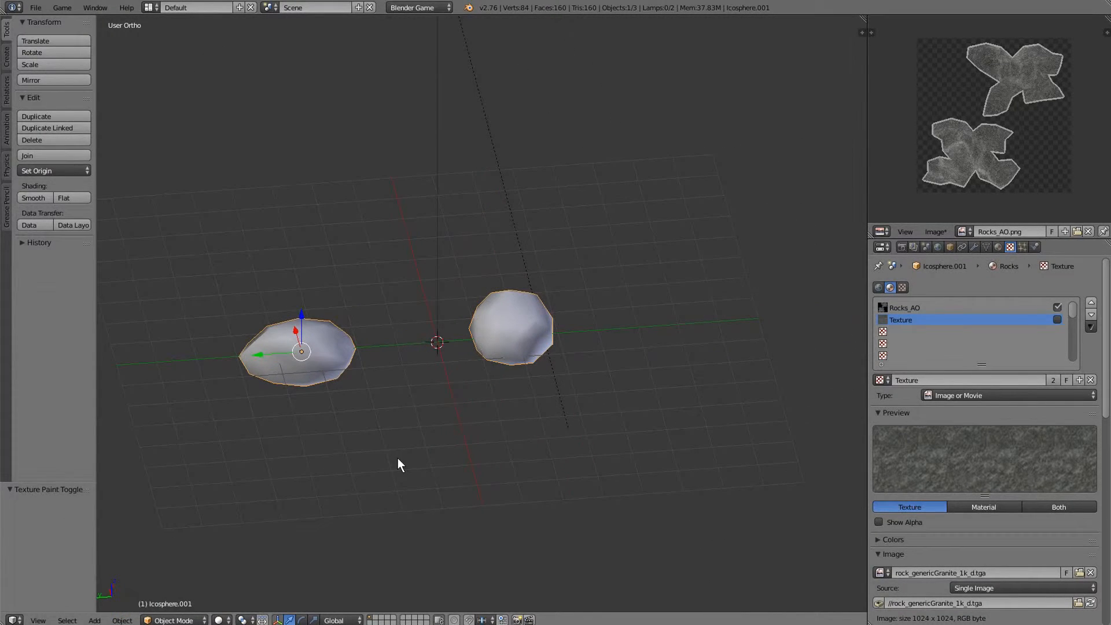
- Replace the granite texture in the Rocks material with a new texture named RockS_D that uses Rocks_D.png
click(1091, 380)
click(910, 379)
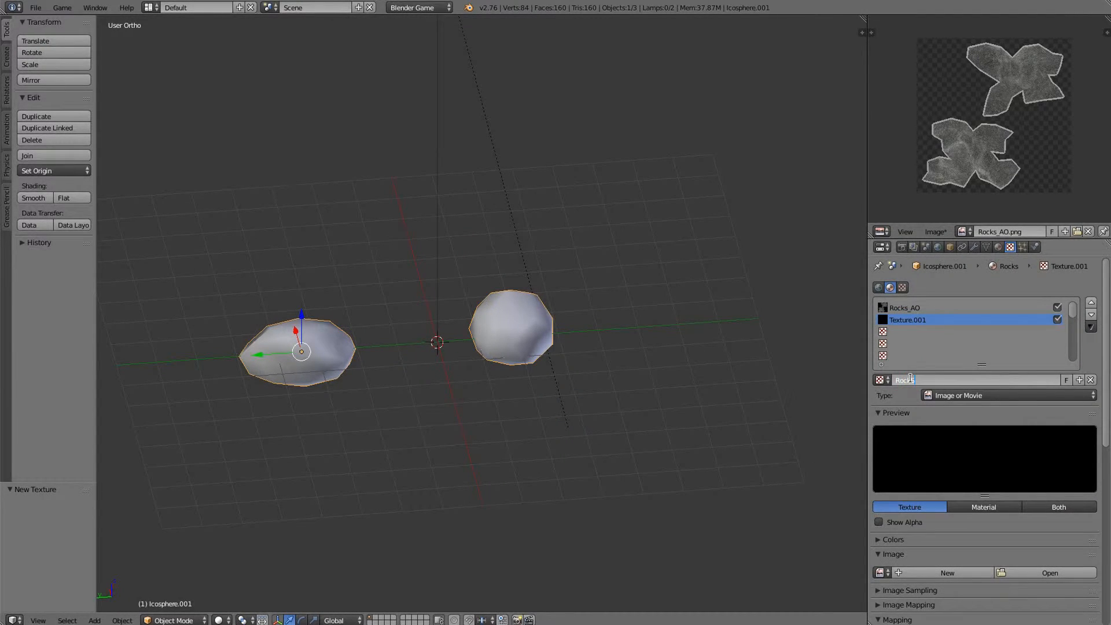
key(Return)
click(1003, 576)
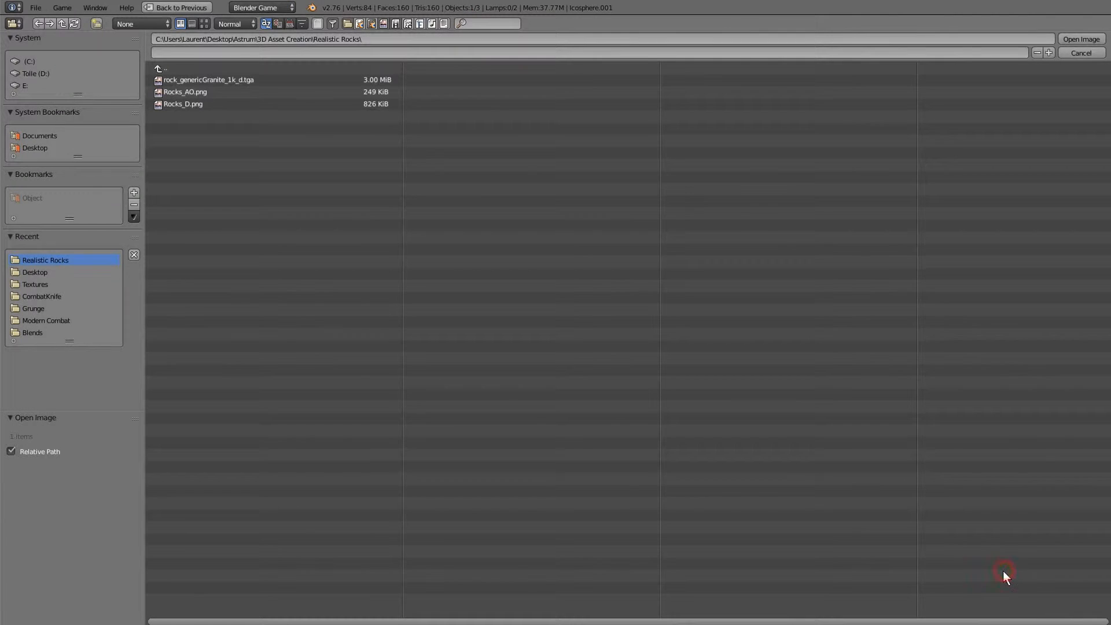
double_click(196, 109)
- Display the rocks with textured shading and examine the new diffuse texture up close
middle_drag(512, 321, 574, 311)
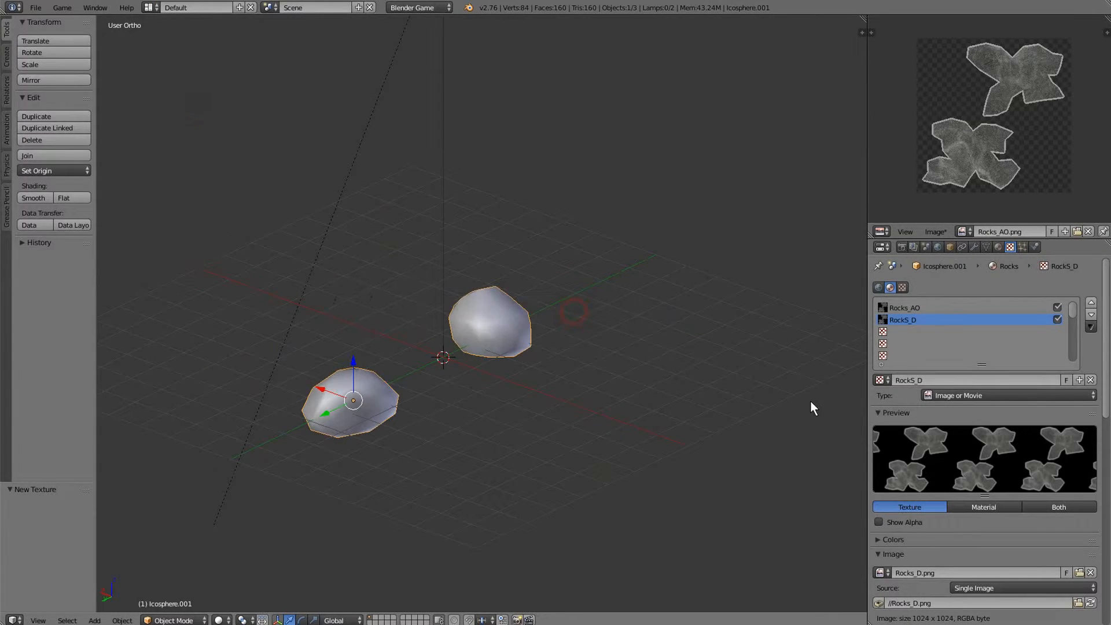
key(alt+z)
middle_drag(740, 405, 656, 402)
scroll(656, 402, up, 3)
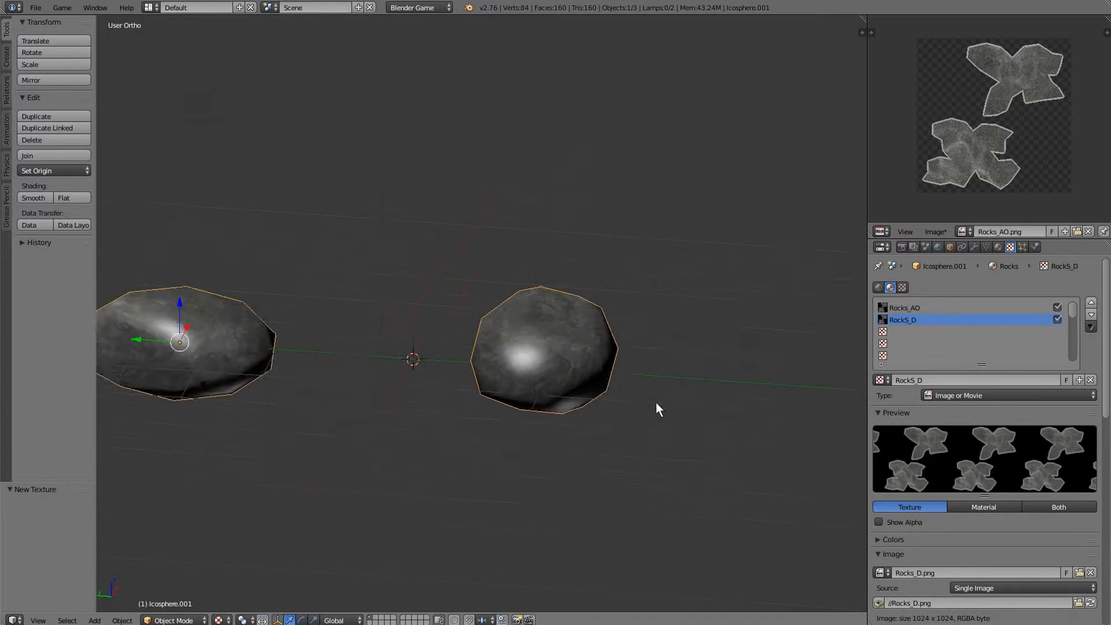
scroll(656, 403, up, 3)
scroll(632, 408, down, 2)
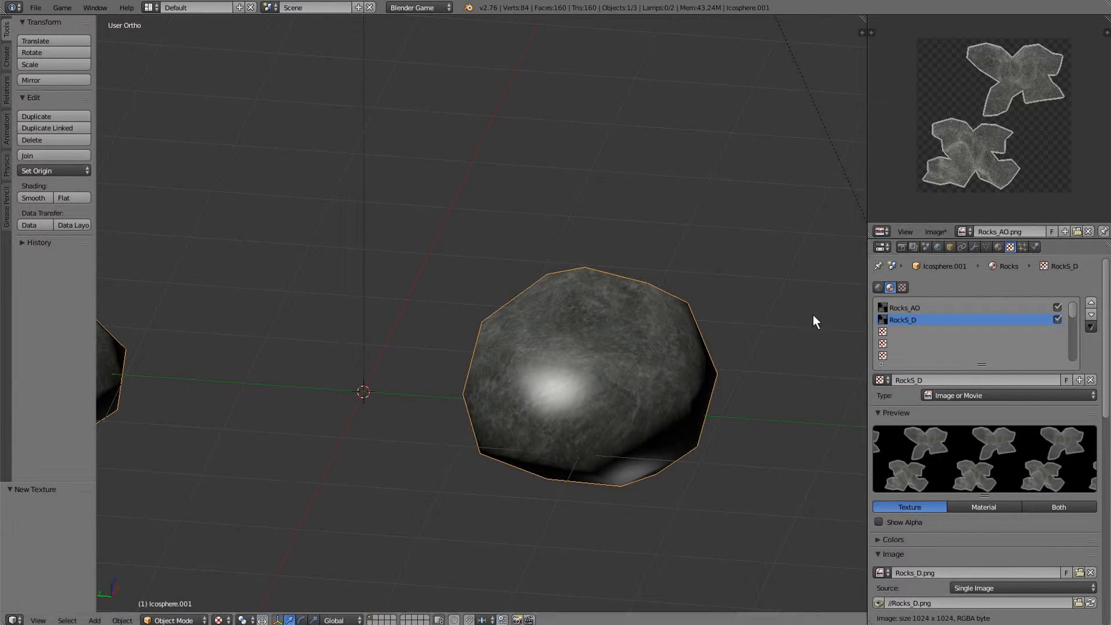
middle_drag(608, 332, 630, 325)
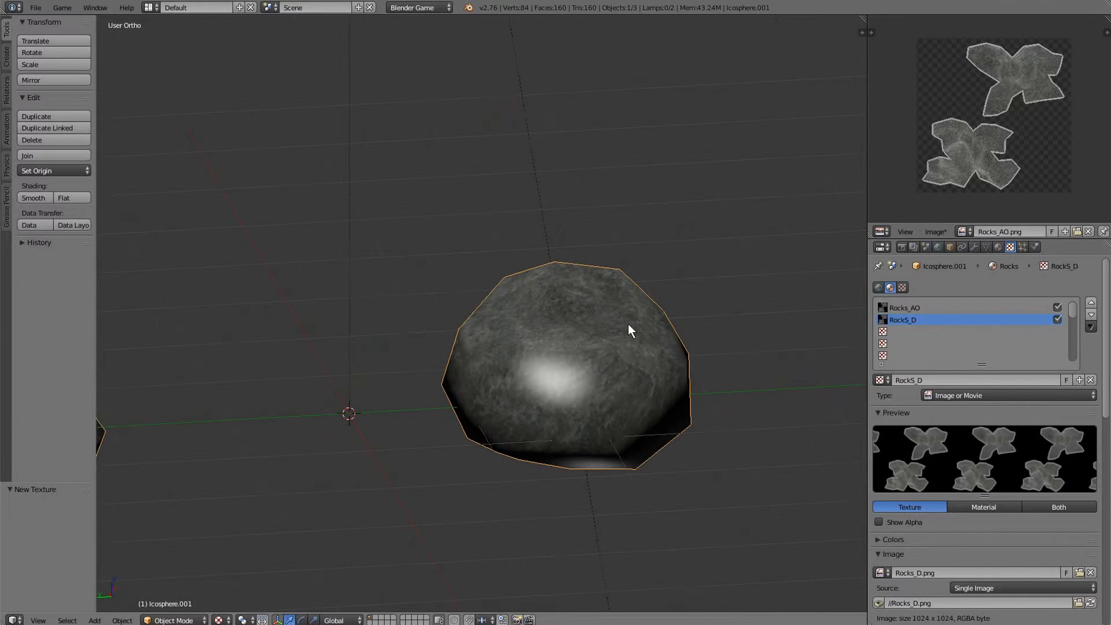
- Remove the Rocks_AO texture from the Rocks material and move RockS_D up to the first slot
click(1091, 380)
click(1032, 321)
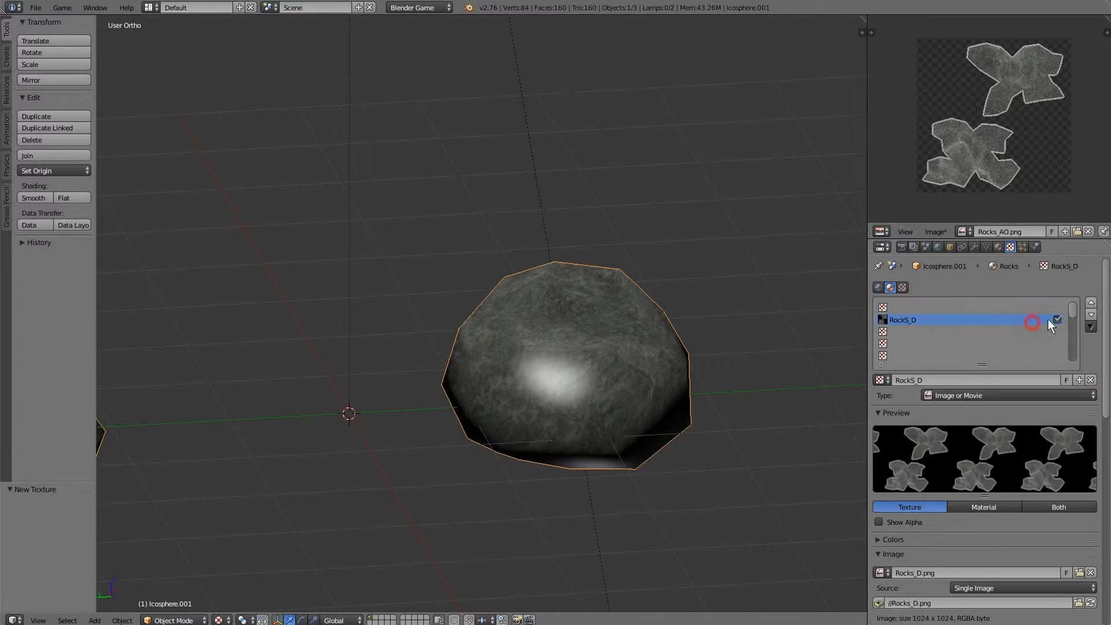
click(1092, 302)
middle_drag(612, 391, 494, 398)
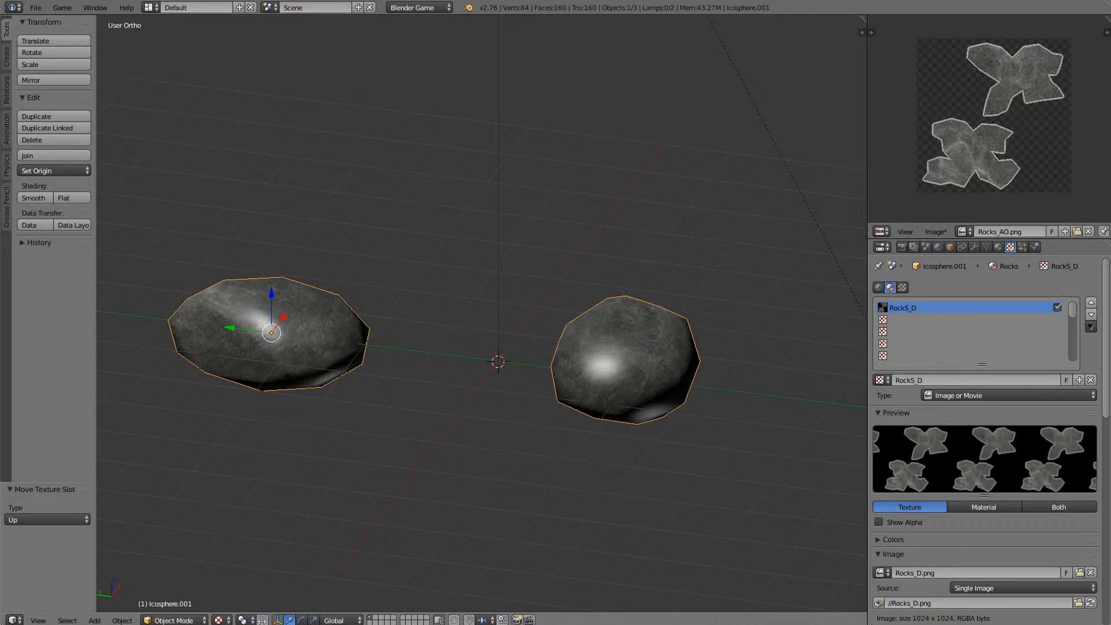
- Launch Photoshop and open Rocks_AO.png and Rocks_D.png from the Realistic Rocks folder in it
key(super)
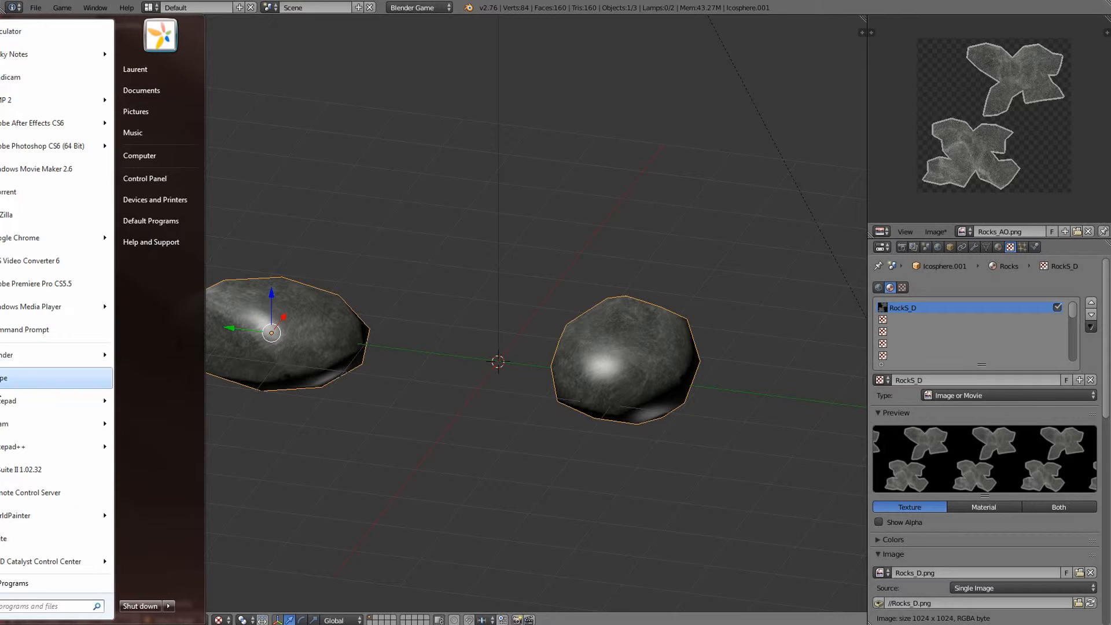
click(2, 96)
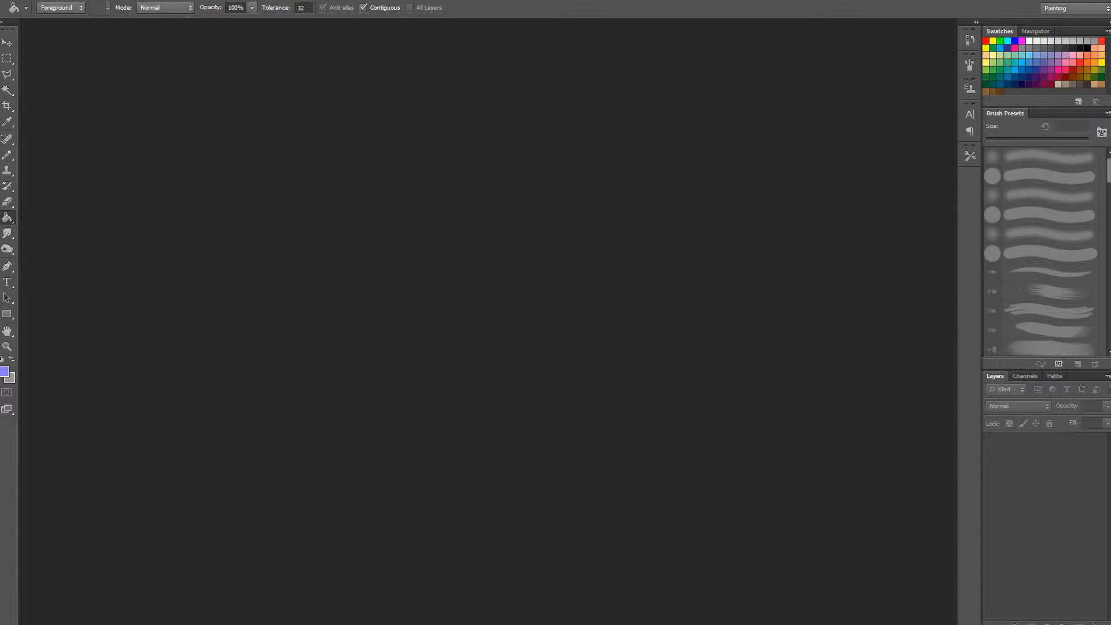
key(alt+Tab)
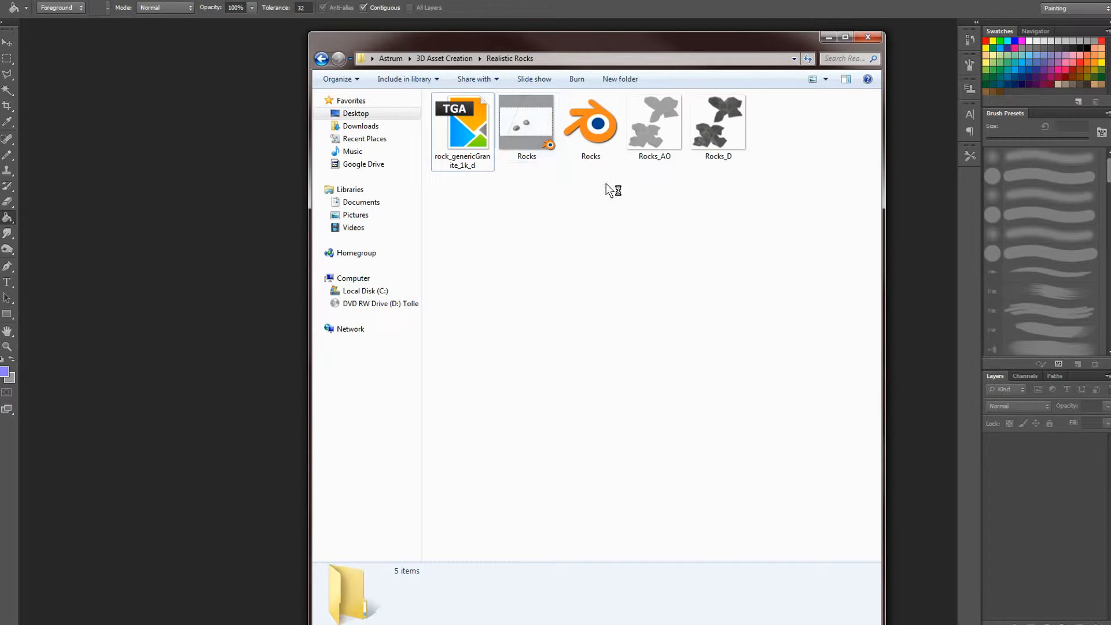
click(686, 199)
click(773, 183)
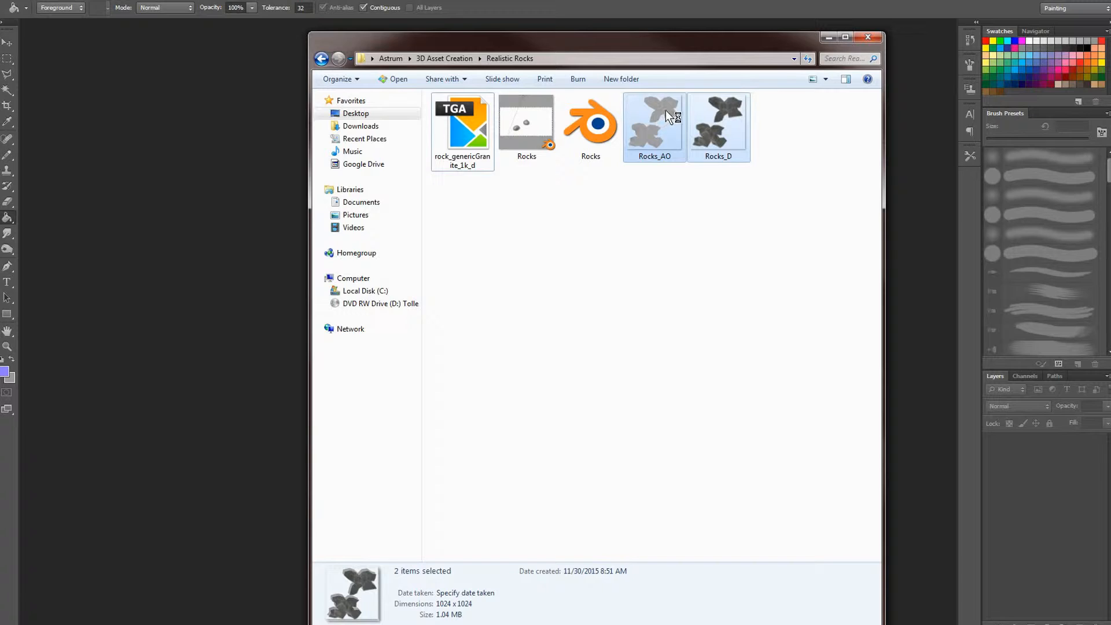
drag(660, 116, 203, 327)
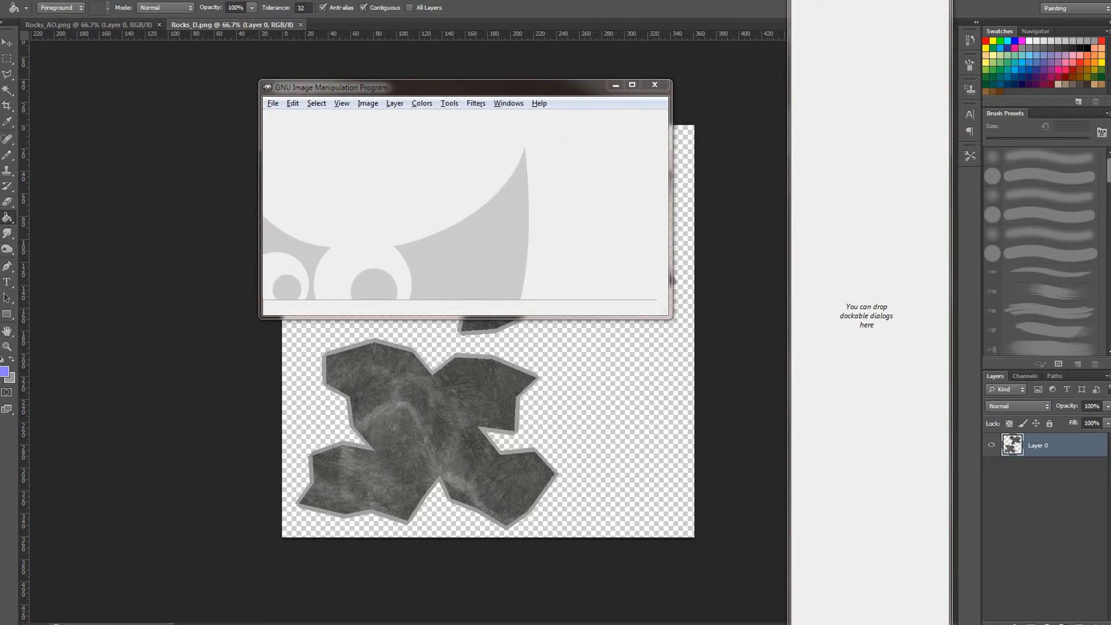
key(alt+Tab)
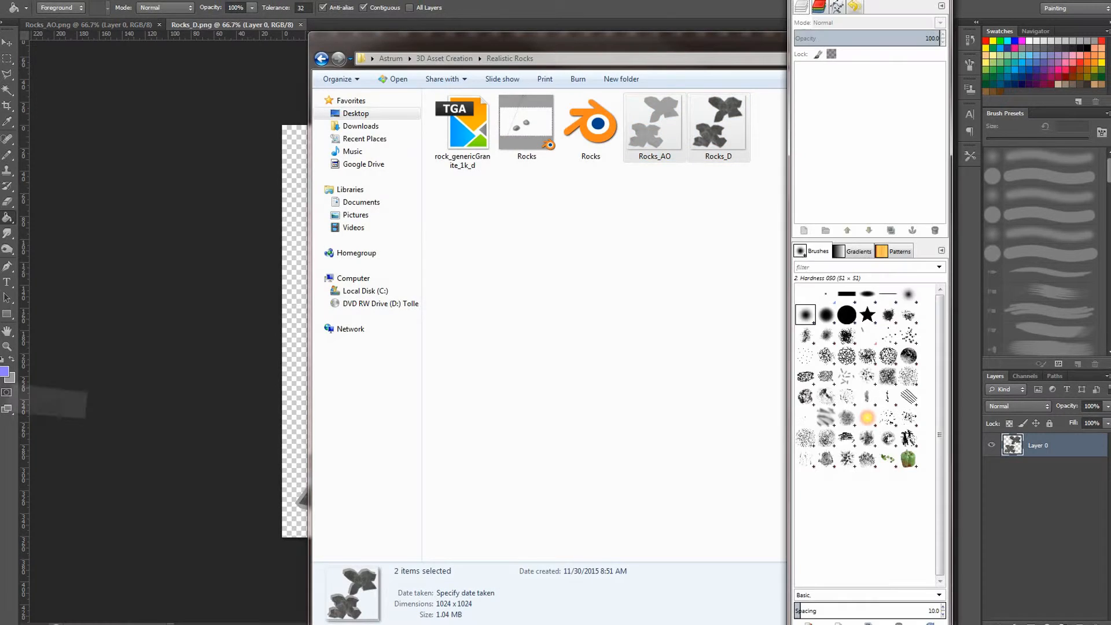
click(112, 369)
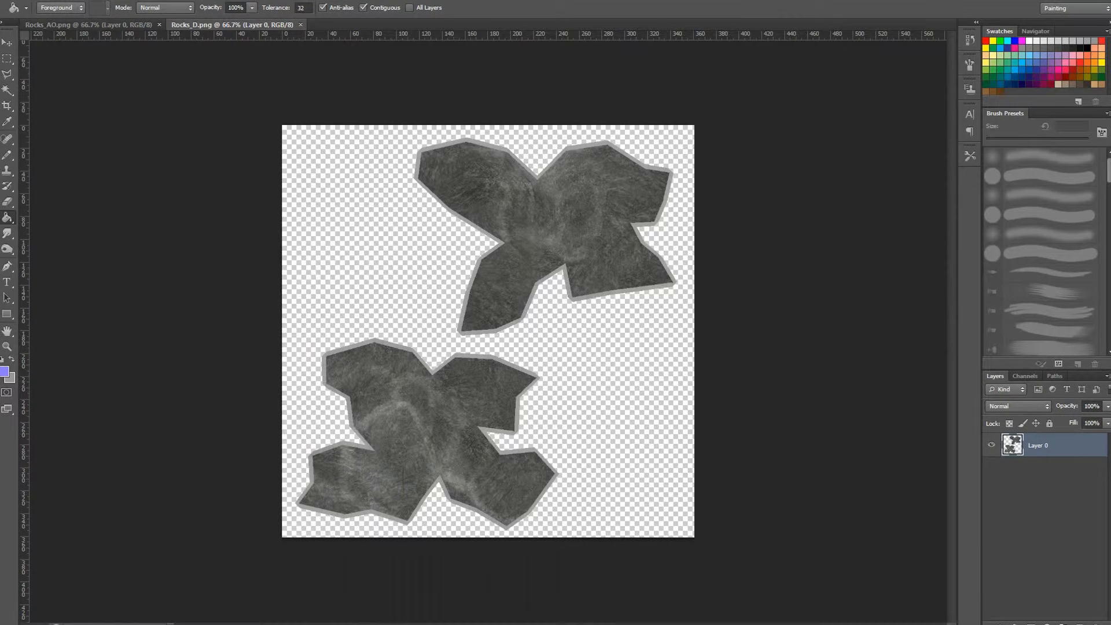
- Place Rocks_AO.png from the Realistic Rocks folder into the Rocks_D document, move it beneath Layer 0, and rasterize it
key(alt+Tab)
click(640, 135)
drag(662, 119, 220, 357)
key(Return)
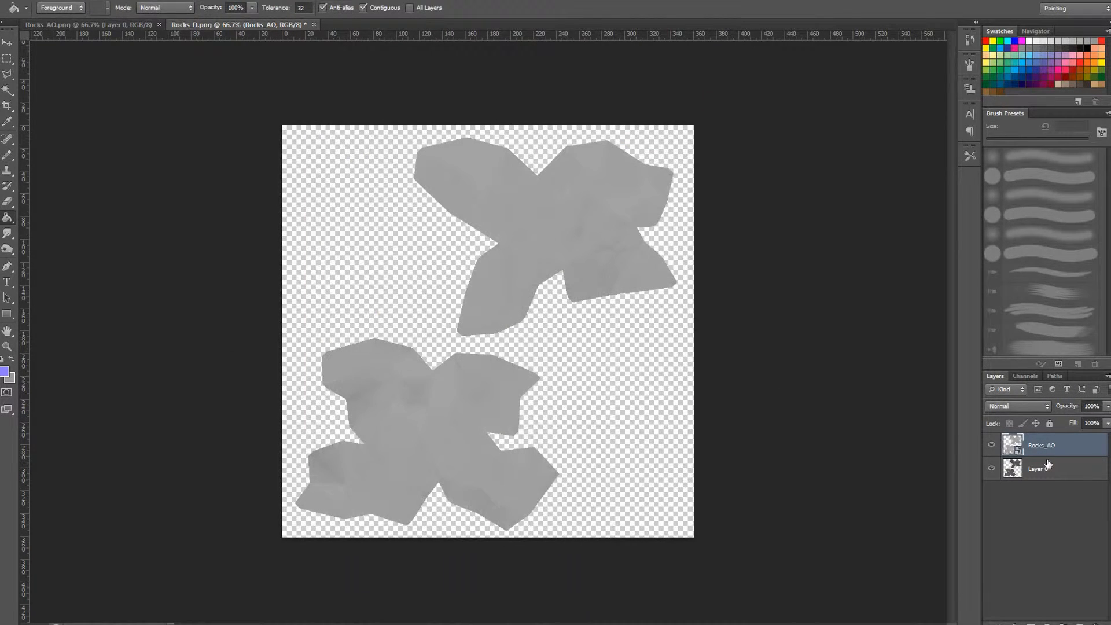
drag(1042, 446, 1042, 484)
right_click(1044, 466)
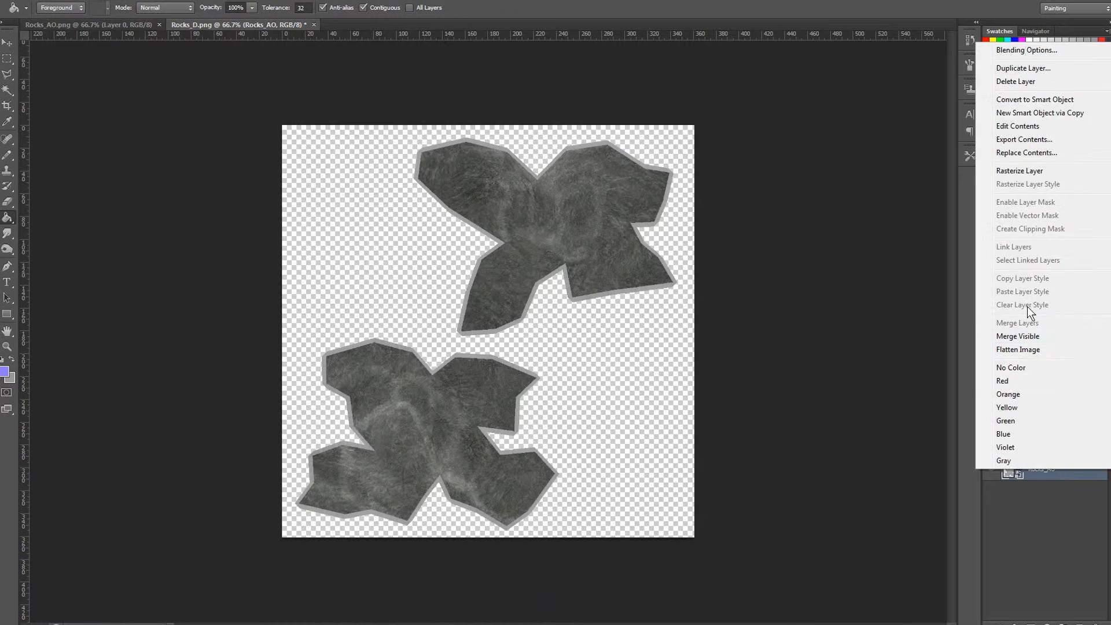
click(1020, 171)
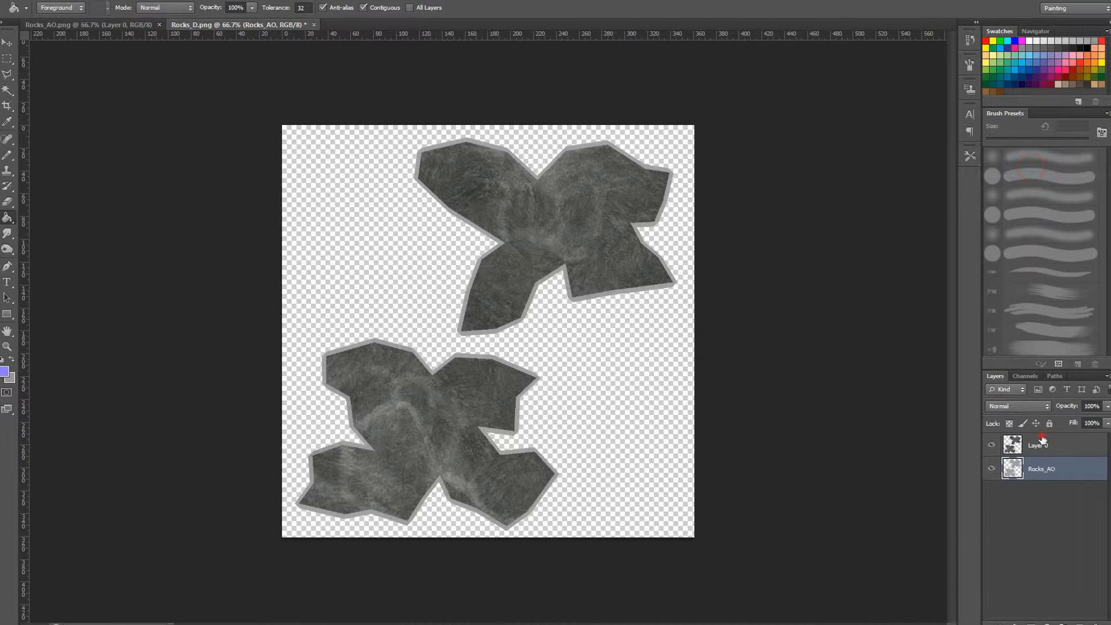
- Set Layer 0's blend mode to Overlay after trying Multiply, and merge it with the Rocks_AO layer
click(1036, 454)
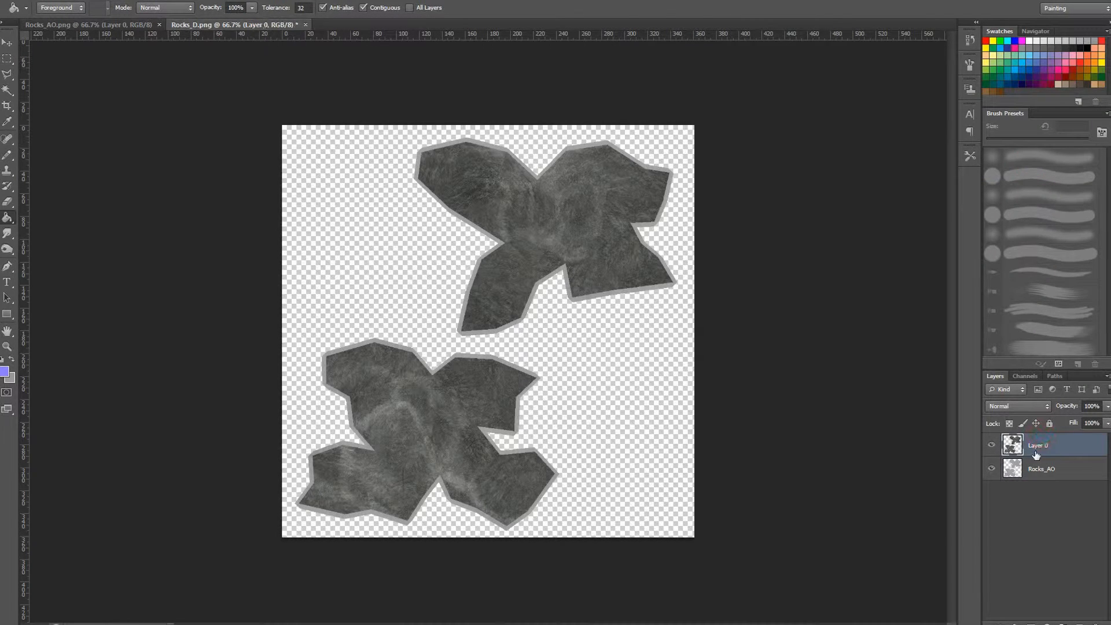
click(1018, 406)
click(997, 134)
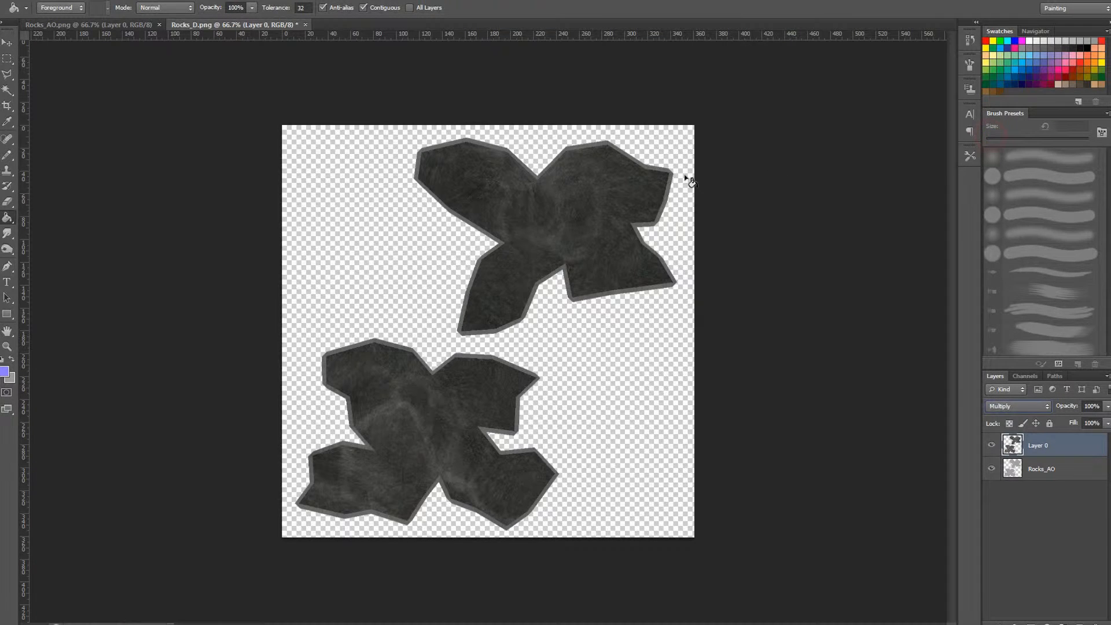
click(1028, 407)
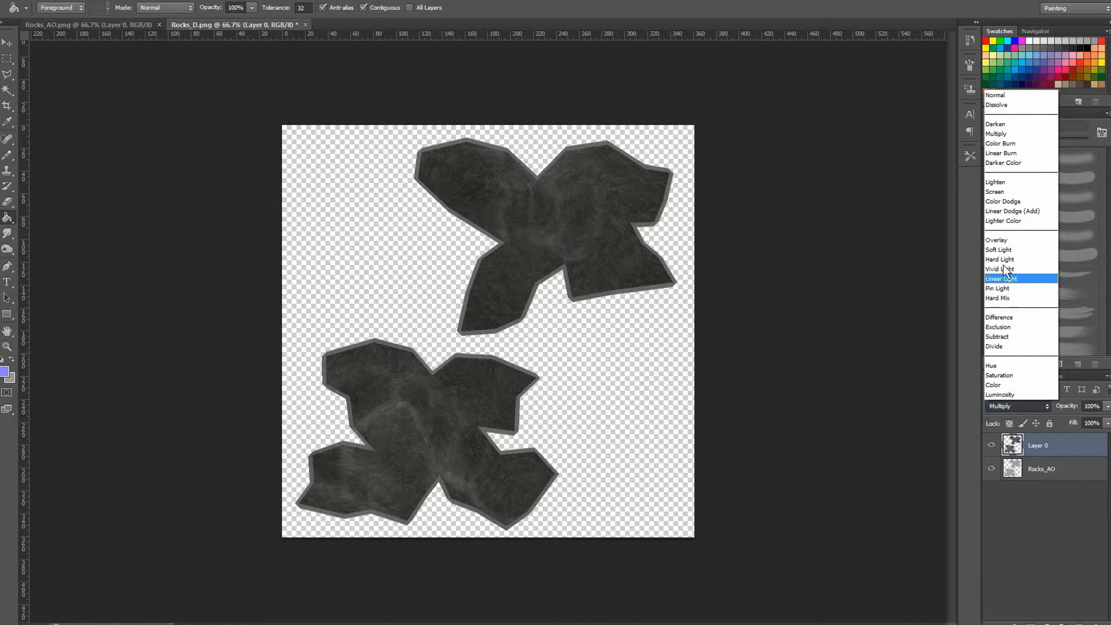
click(1000, 240)
shift+click(1047, 470)
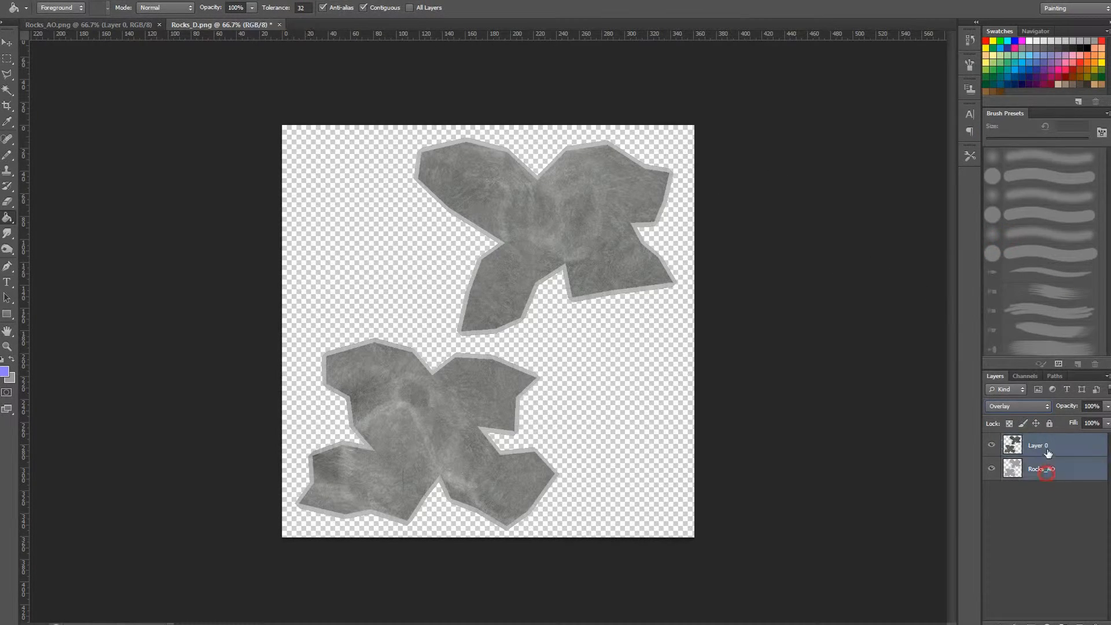
right_click(1046, 469)
click(1017, 302)
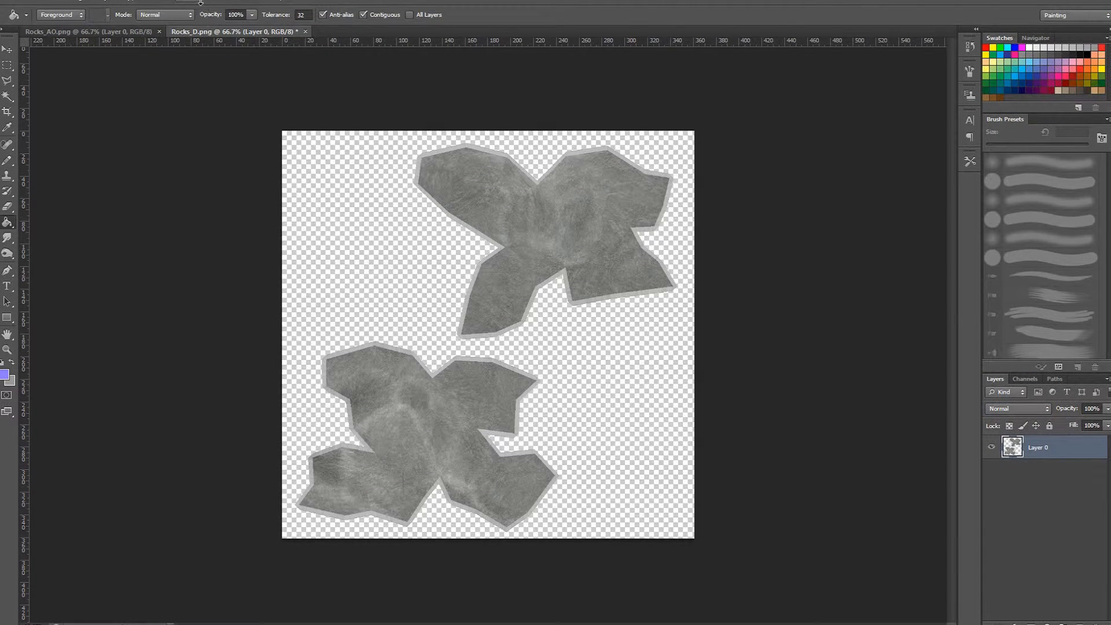
- Export the merged image for web as a PNG-24 with transparency, replacing Rocks_D.png in the Realistic Rocks folder
click(29, 0)
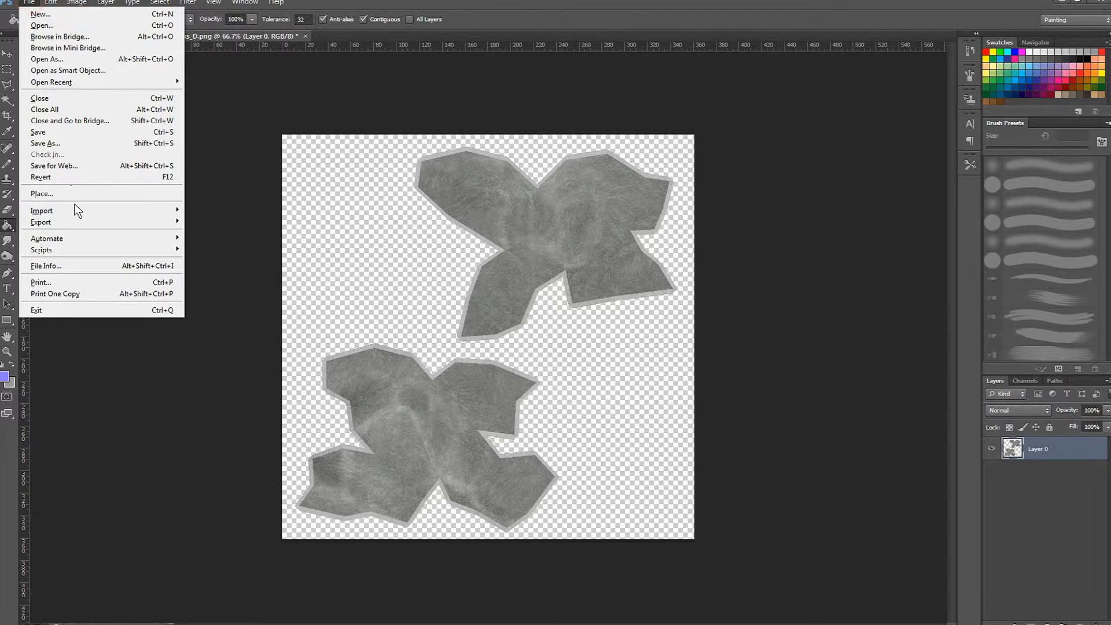
click(53, 166)
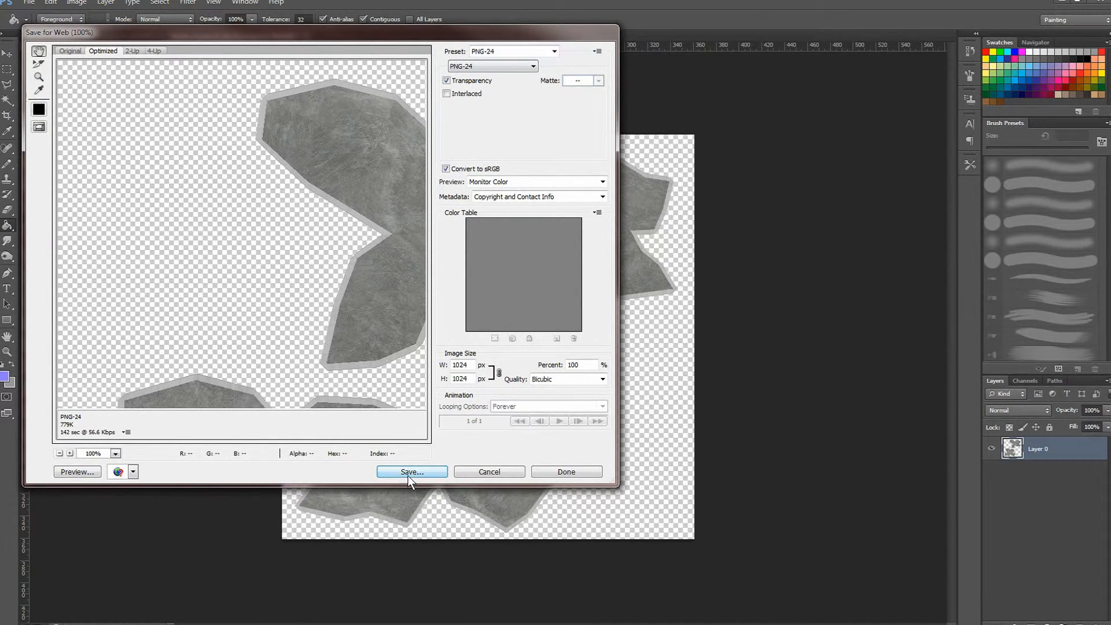
click(412, 472)
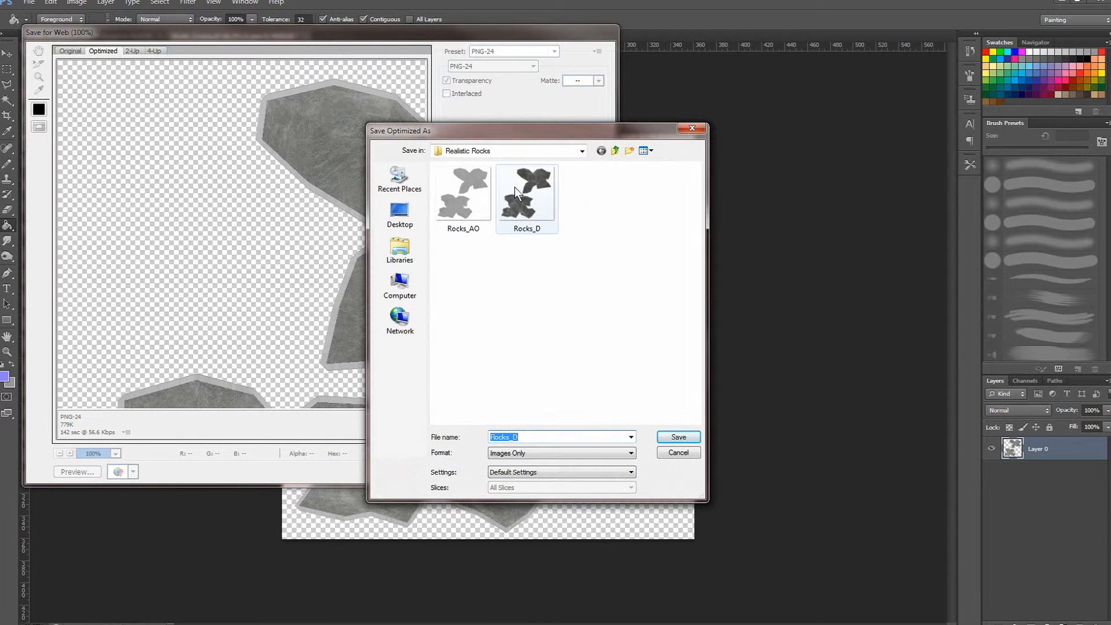
double_click(524, 188)
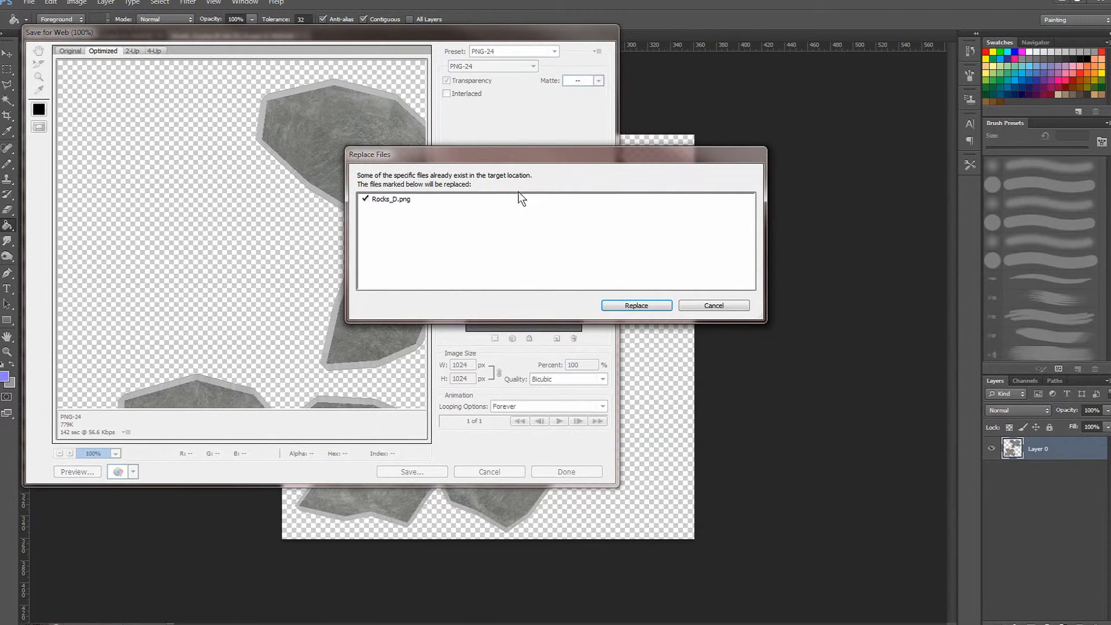
click(635, 310)
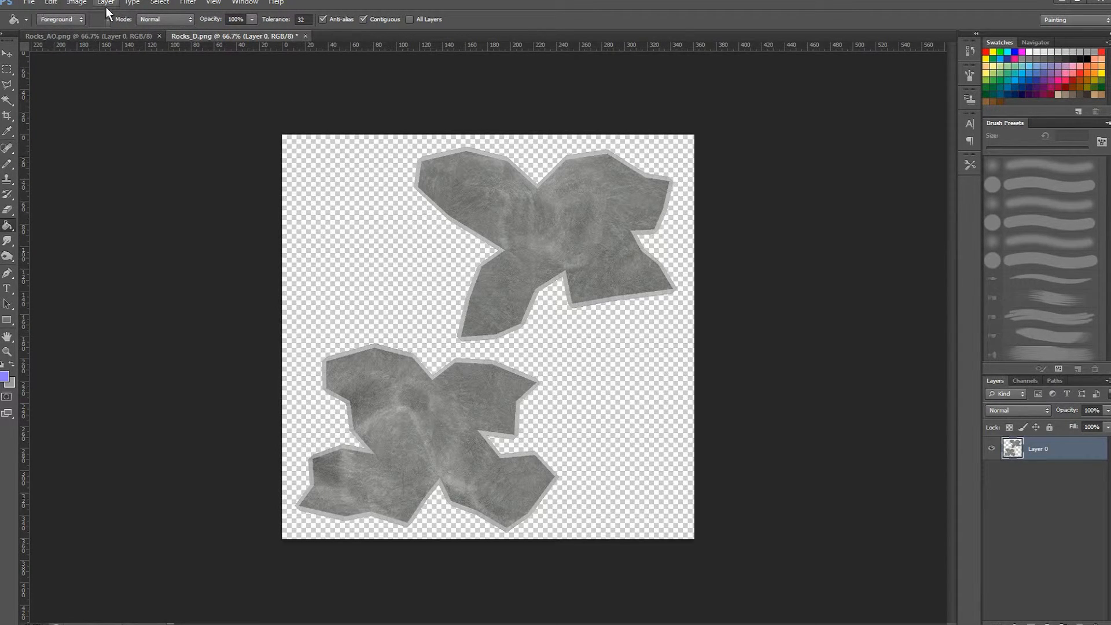
- Darken the texture with Curves, placing the black point at input 123 and the white point at input 197, output 196
click(32, 5)
mouse_move(56, 7)
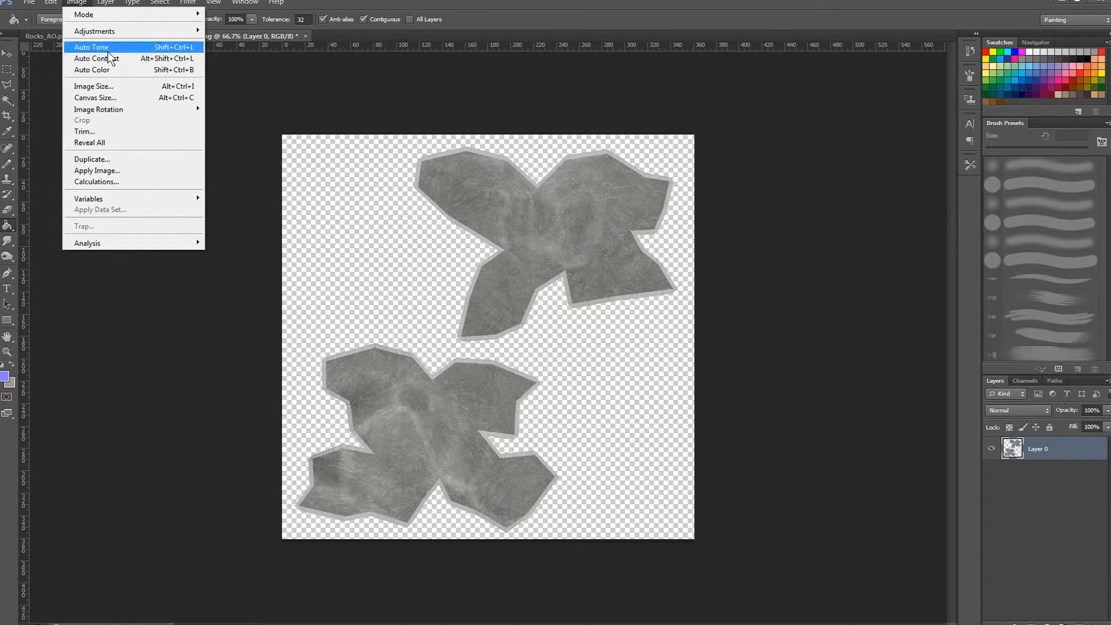
mouse_move(108, 31)
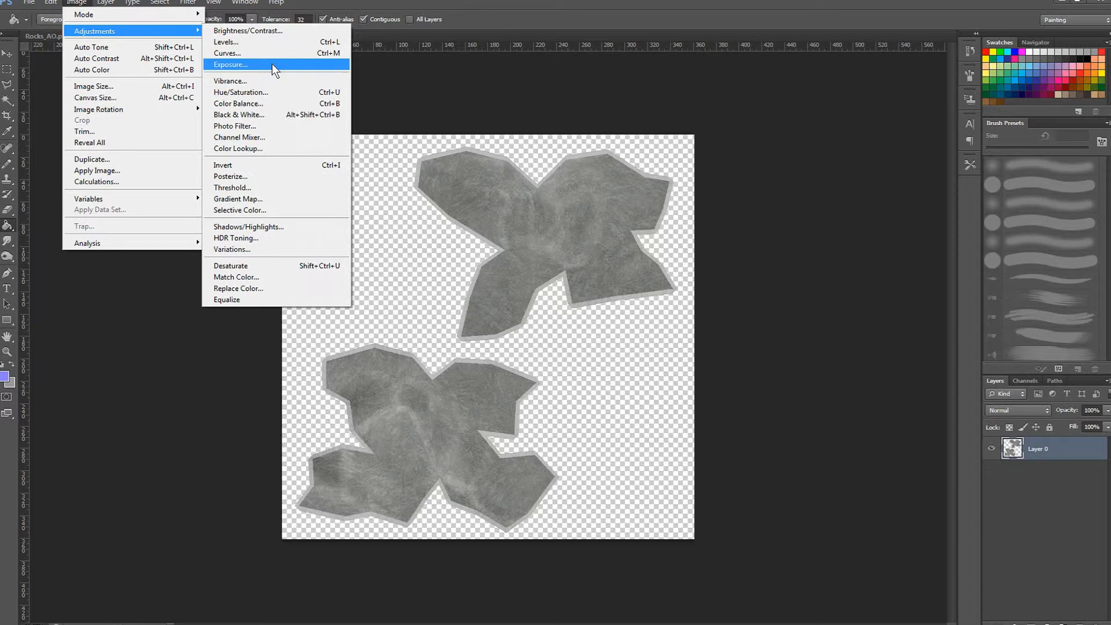
click(245, 51)
drag(479, 169, 696, 193)
drag(665, 414, 737, 434)
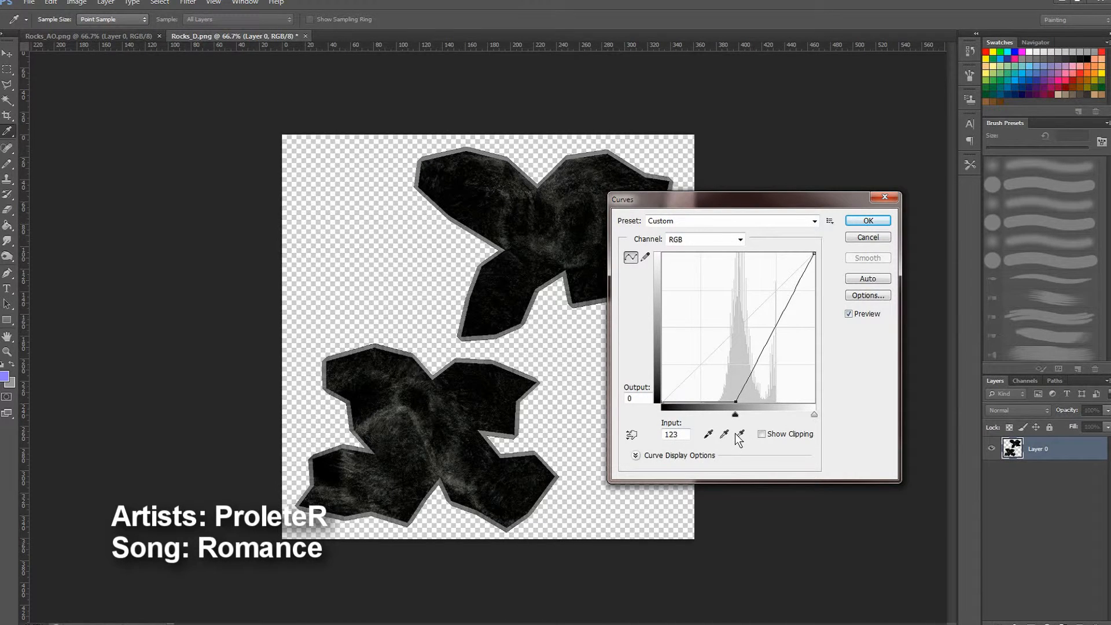
click(810, 413)
drag(812, 412, 783, 410)
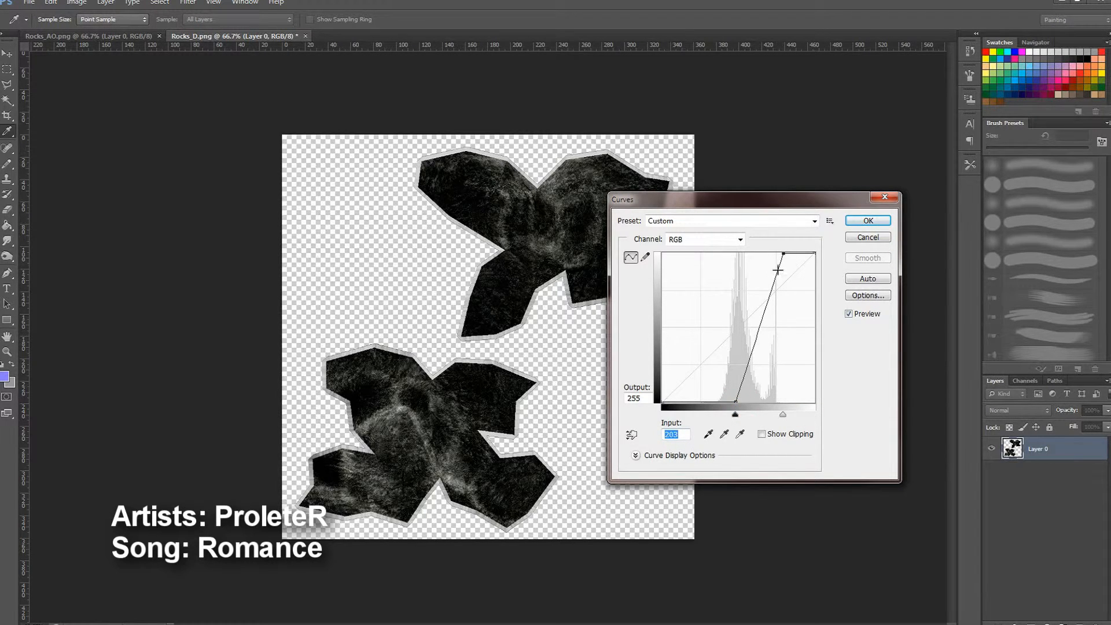
drag(783, 254, 781, 293)
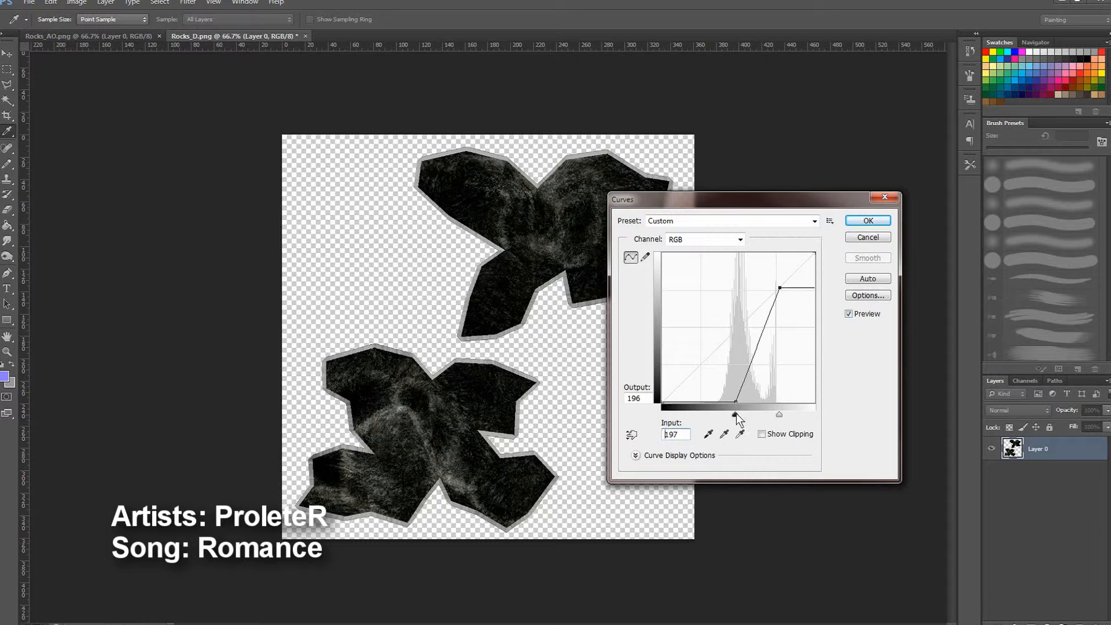
mouse_move(737, 413)
mouse_down()
mouse_move(727, 413)
mouse_move(736, 417)
mouse_up()
drag(703, 208, 715, 210)
click(867, 227)
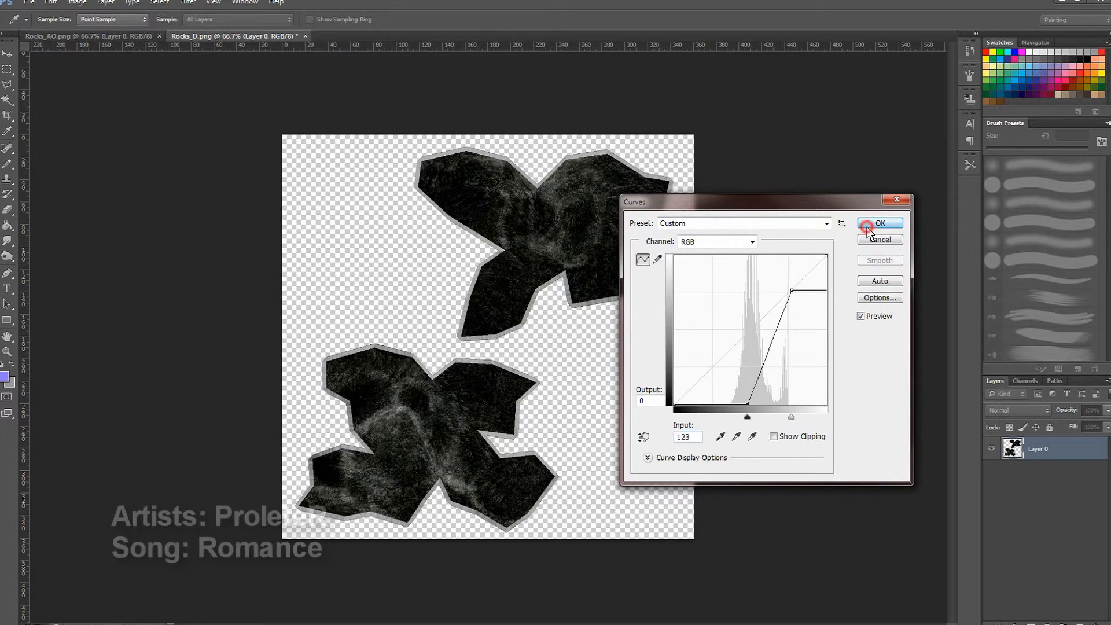
- Convert the darkened texture to grayscale with a Black & White adjustment, lowering the greens slightly
key(g)
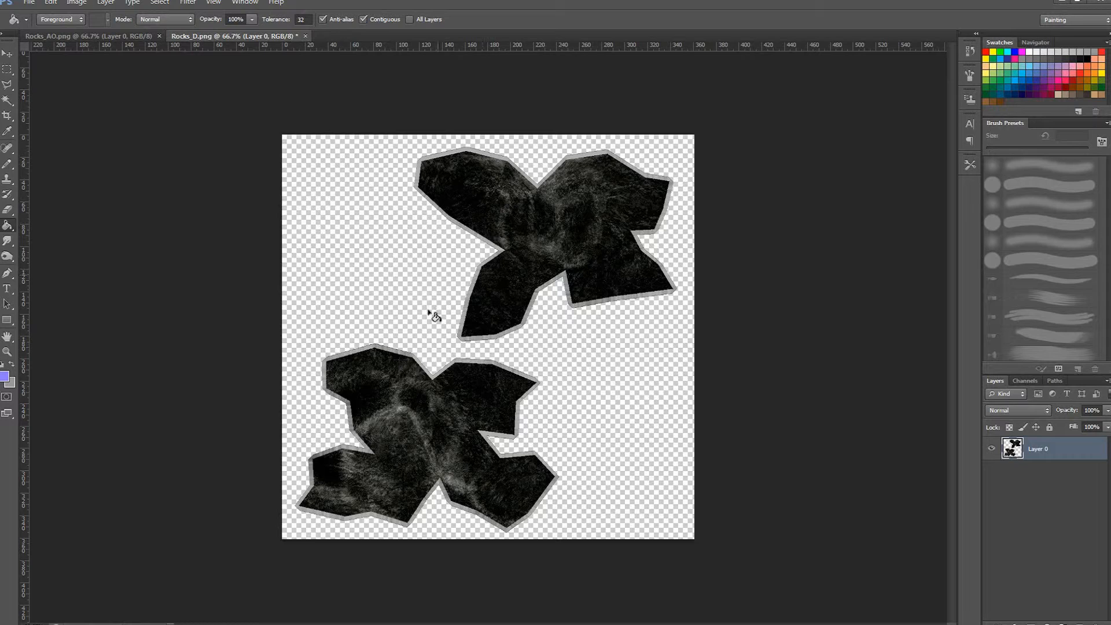
click(76, 2)
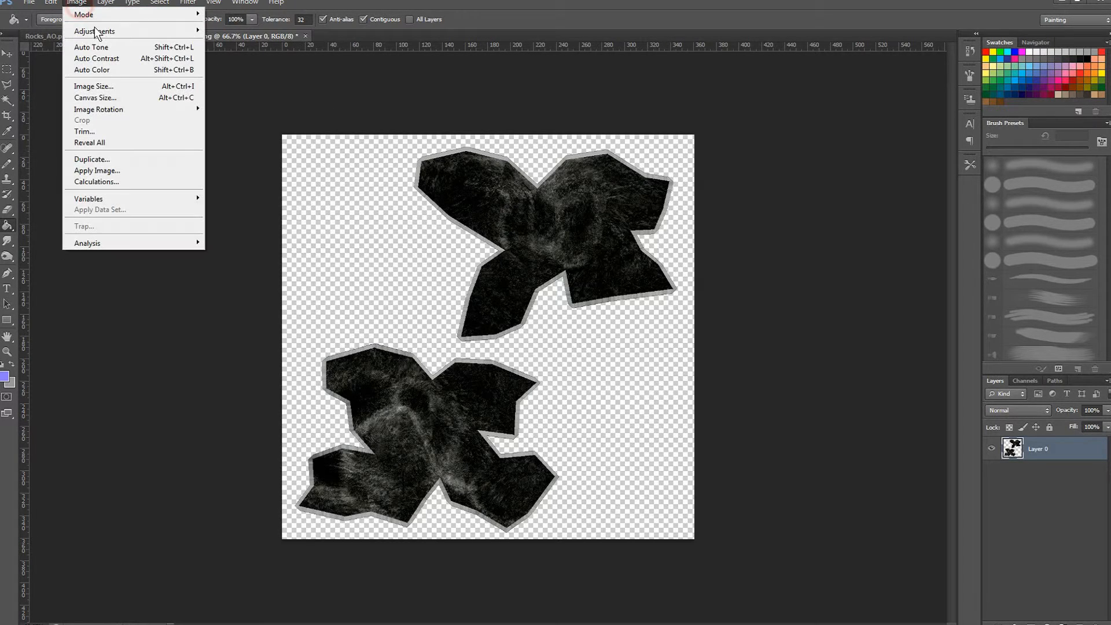
mouse_move(115, 30)
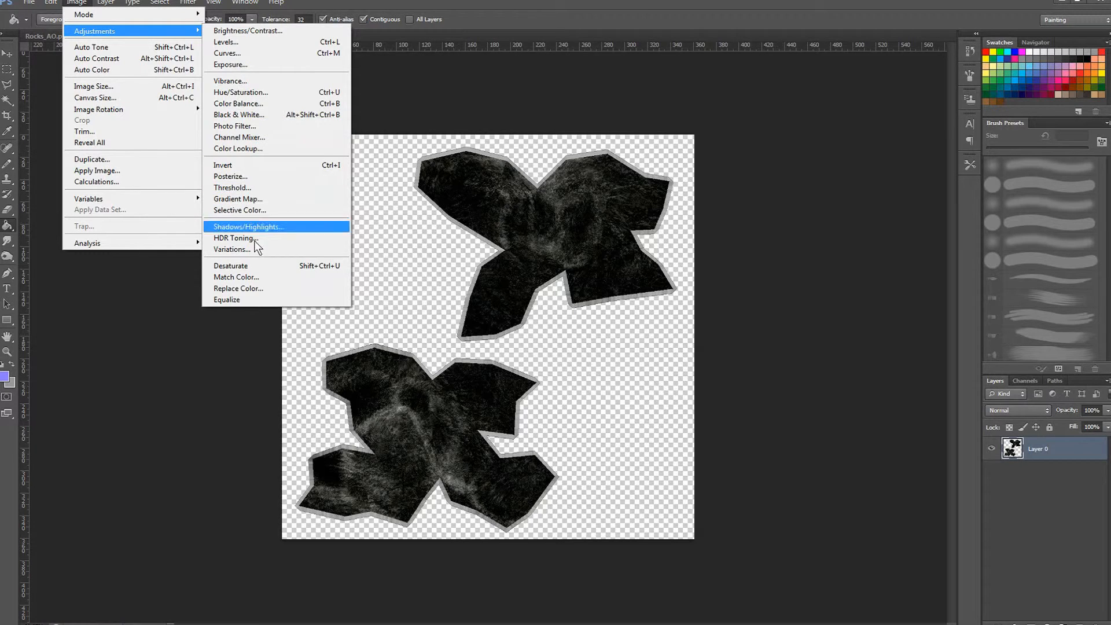
click(254, 114)
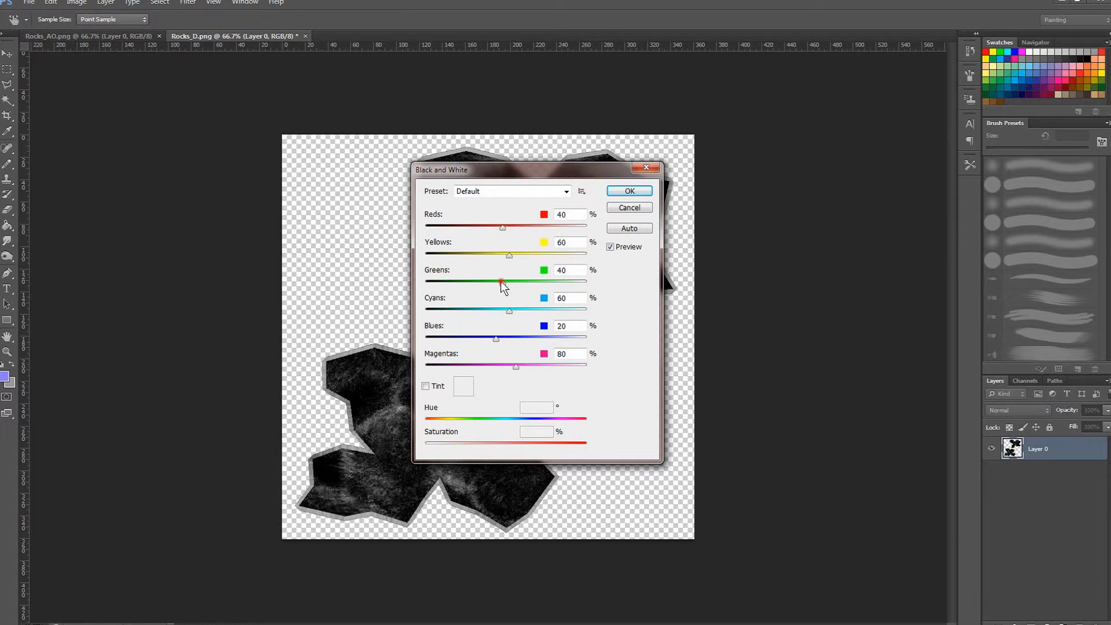
drag(501, 282, 496, 282)
click(629, 191)
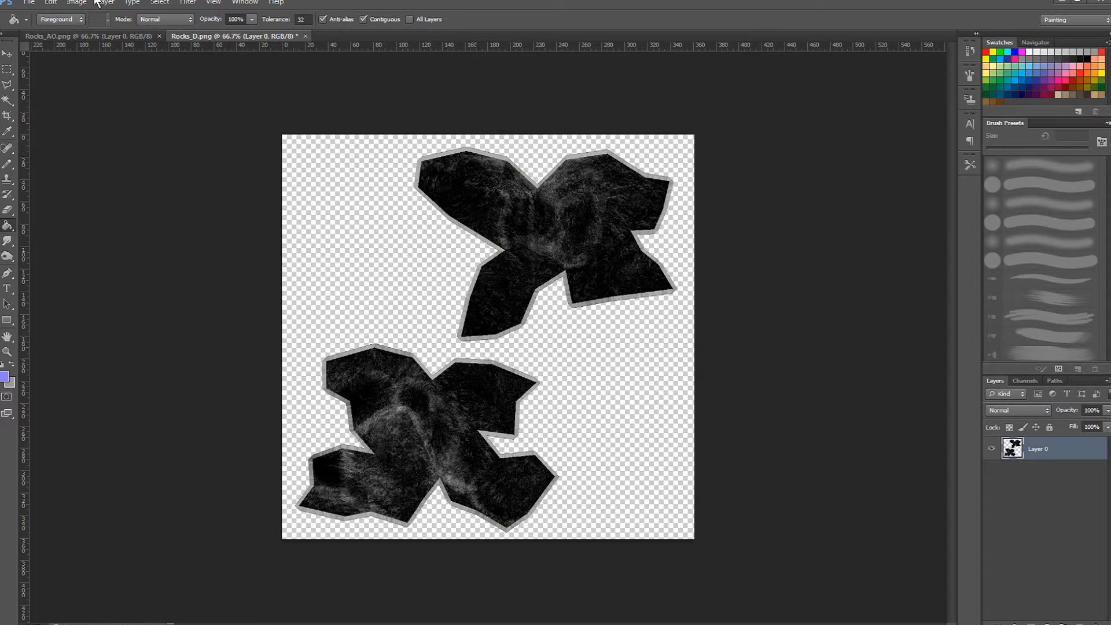
- Export the grayscale image for web as a PNG-24 named Rocks_S in the Realistic Rocks folder
click(28, 2)
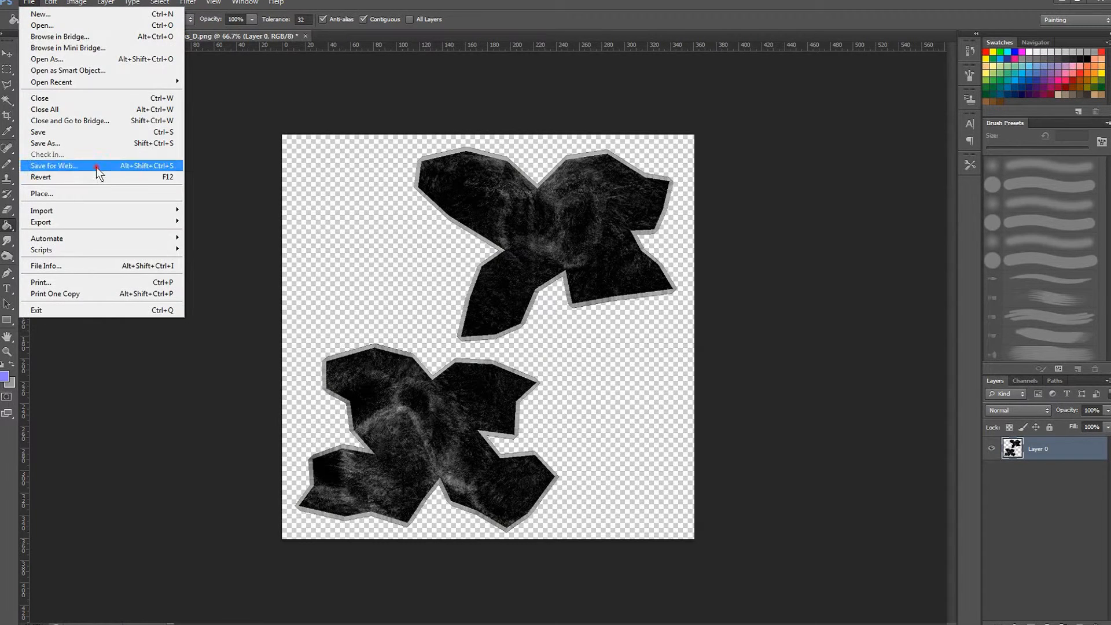
click(97, 167)
click(403, 473)
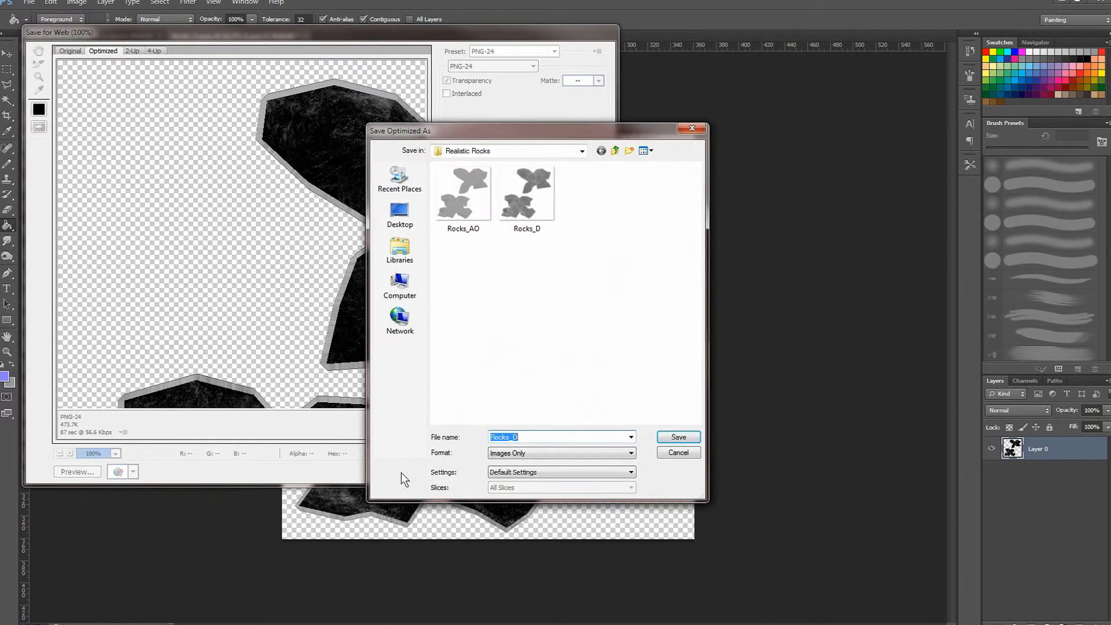
text(ROCK)
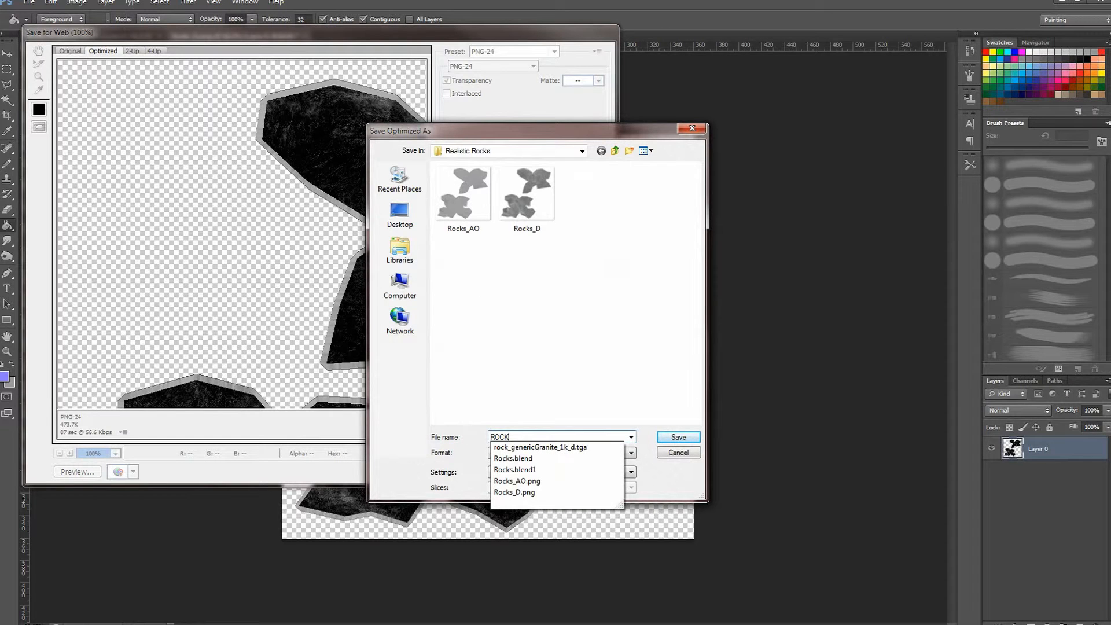
text(ks_D)
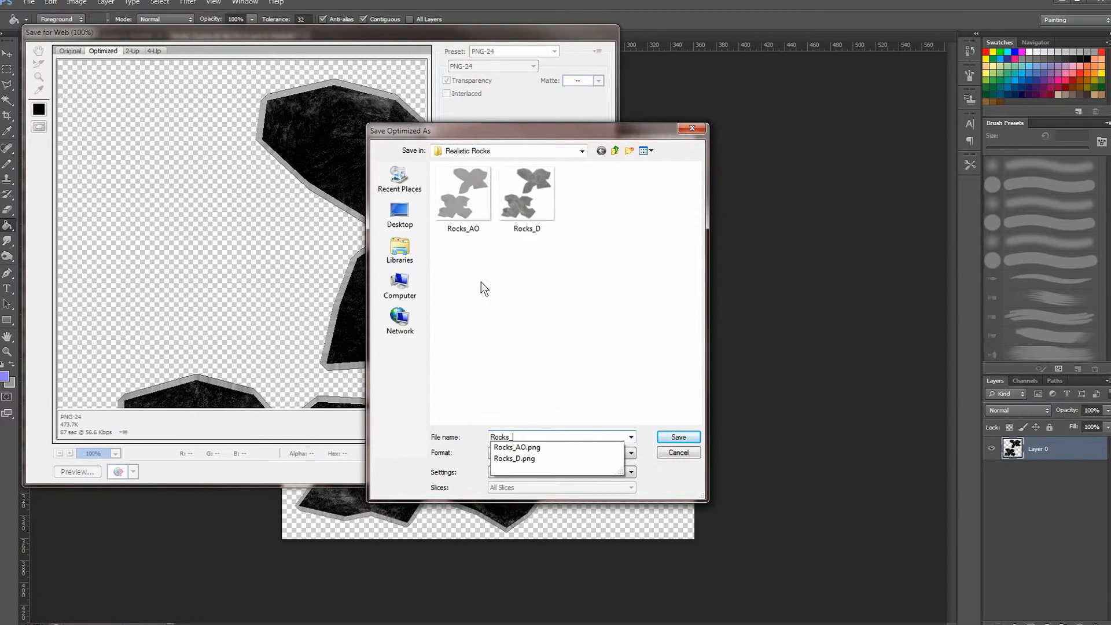
key(Return)
key(Return)
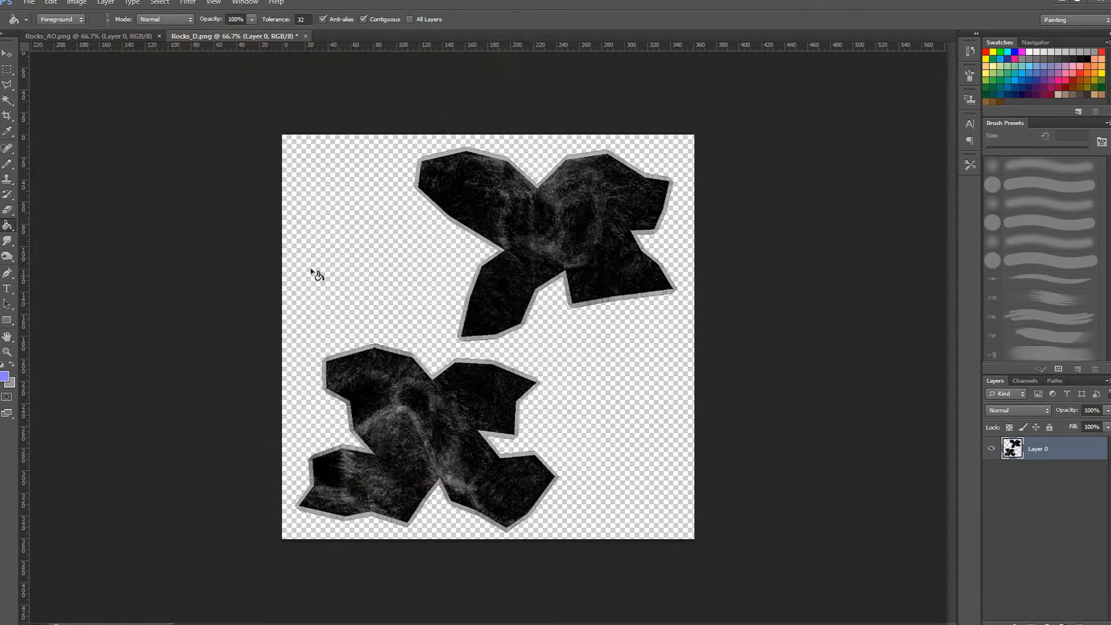
- Quit Photoshop without saving the Rocks_D document, switch to GIMP, and open Rocks_D.png in it
key(alt+F4)
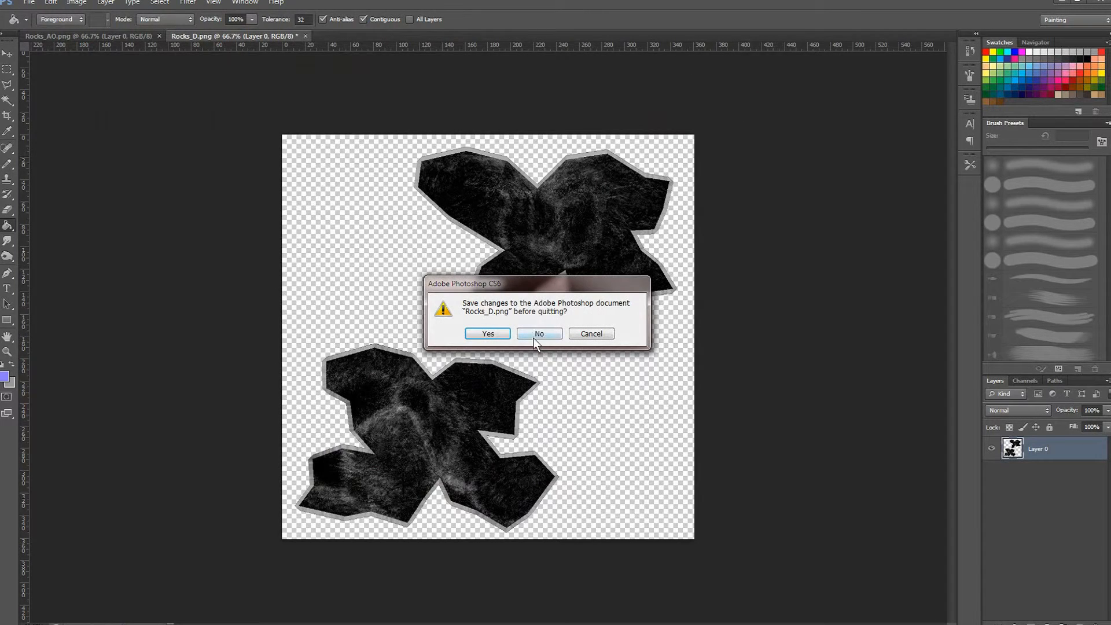
click(534, 330)
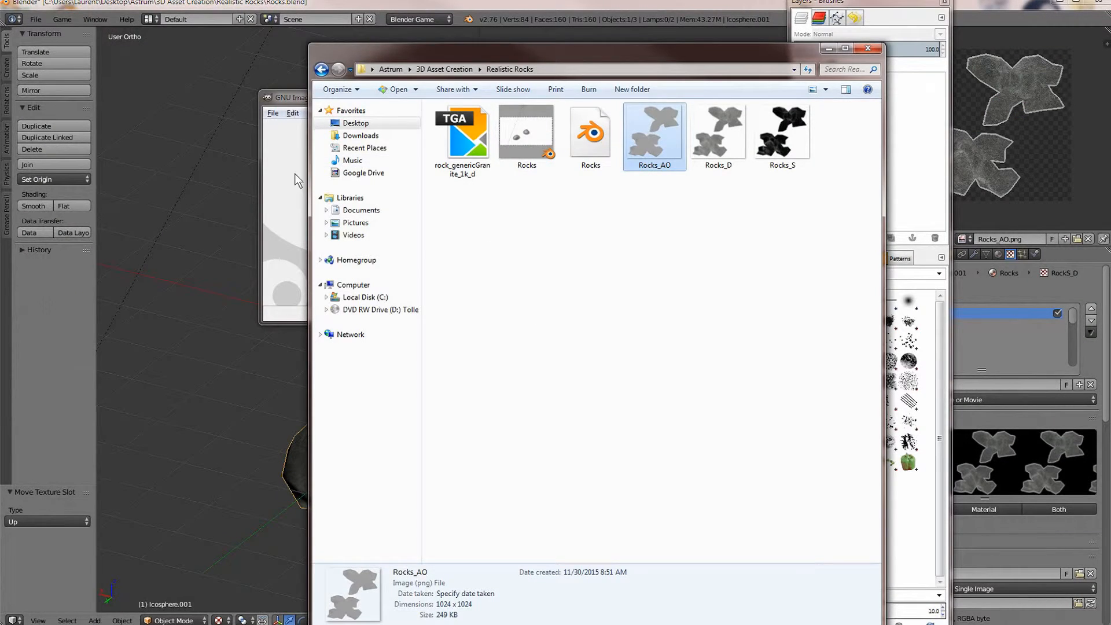
click(297, 178)
drag(718, 145, 526, 243)
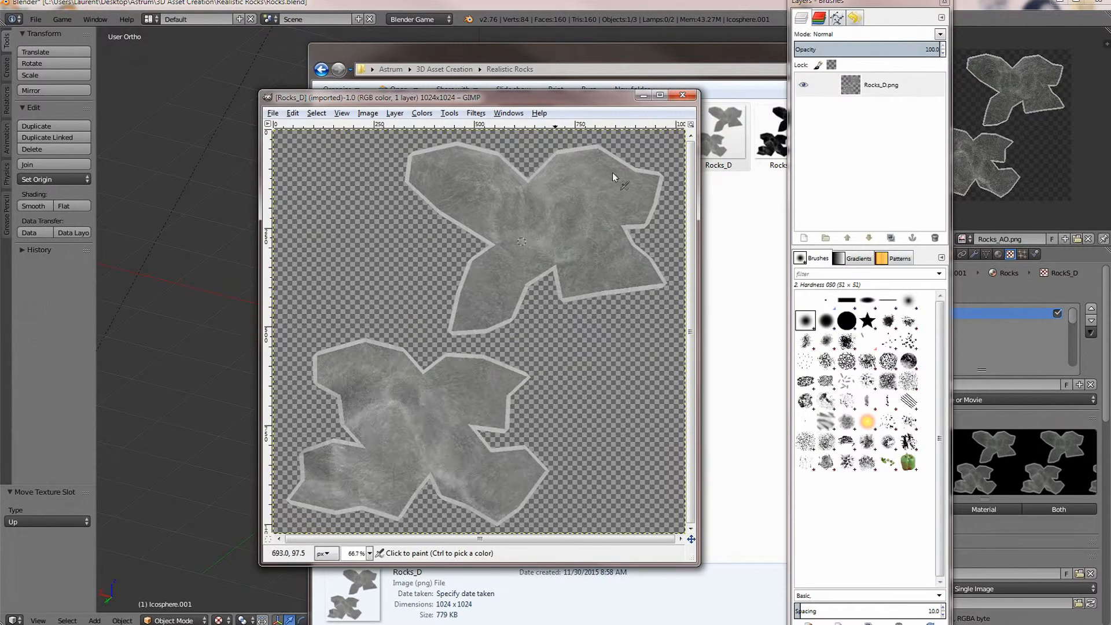
- Try generating a normal map from the Rocks_D texture with the Normalmap filter at scale 7
click(477, 113)
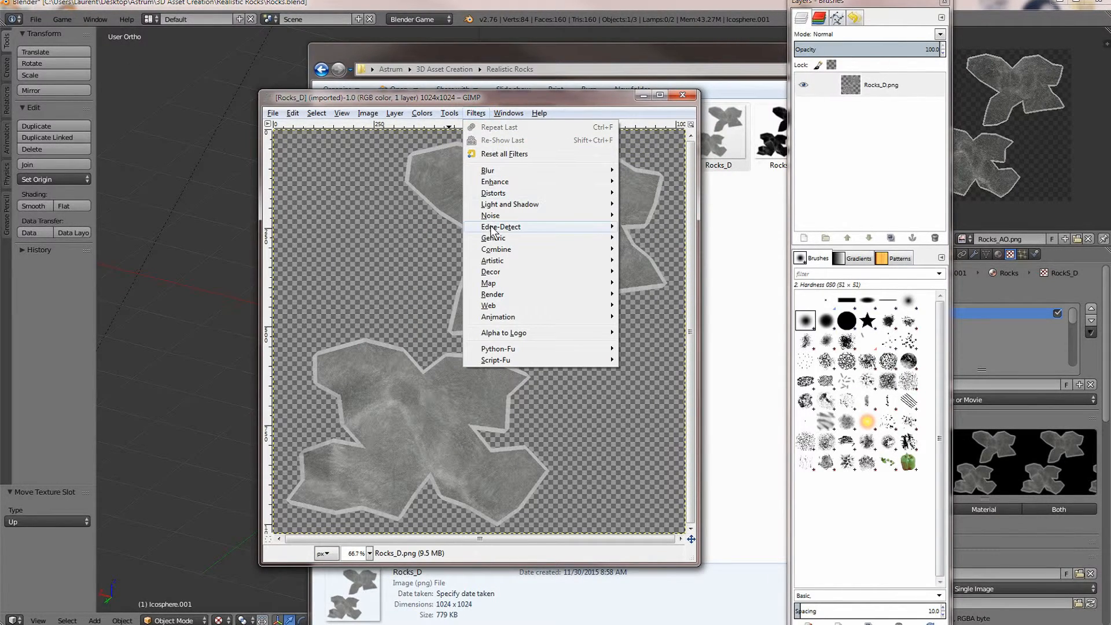
mouse_move(522, 281)
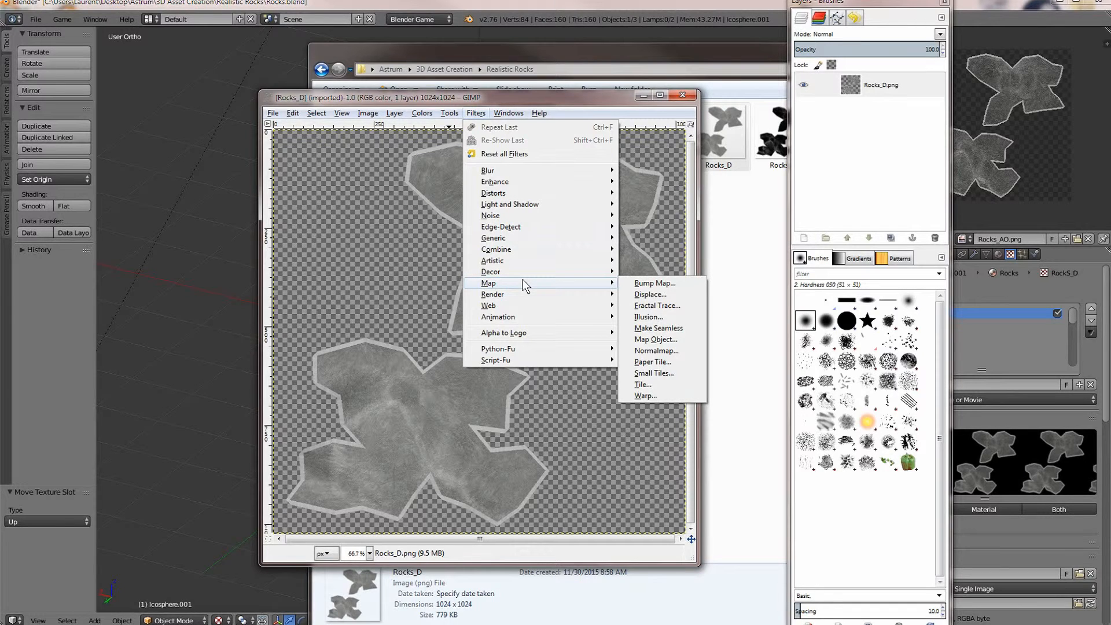
click(651, 353)
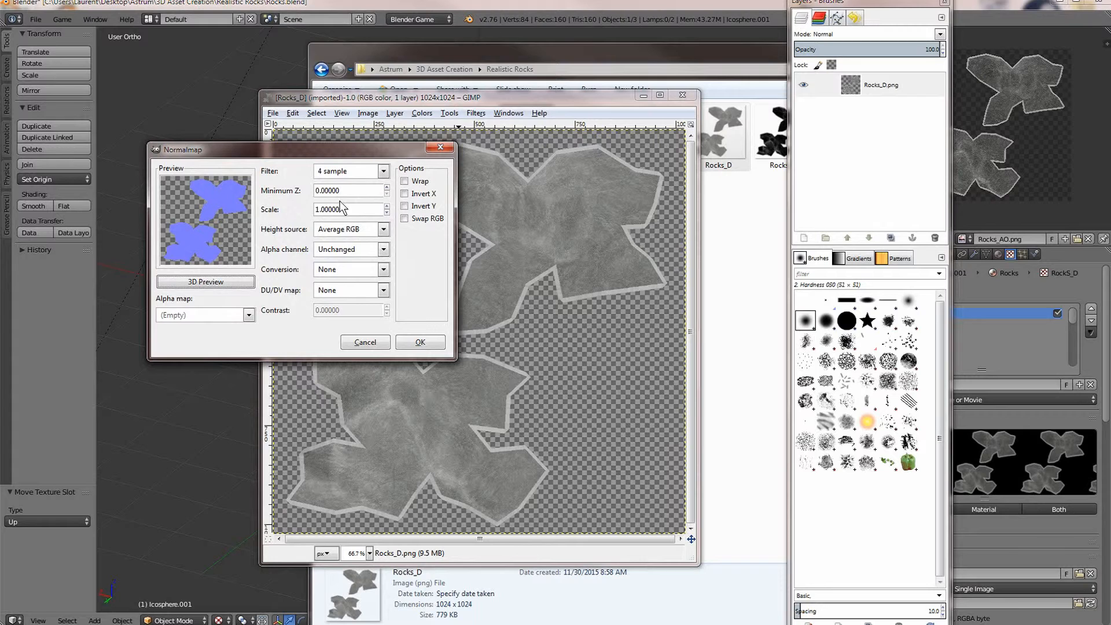
click(386, 206)
click(387, 206)
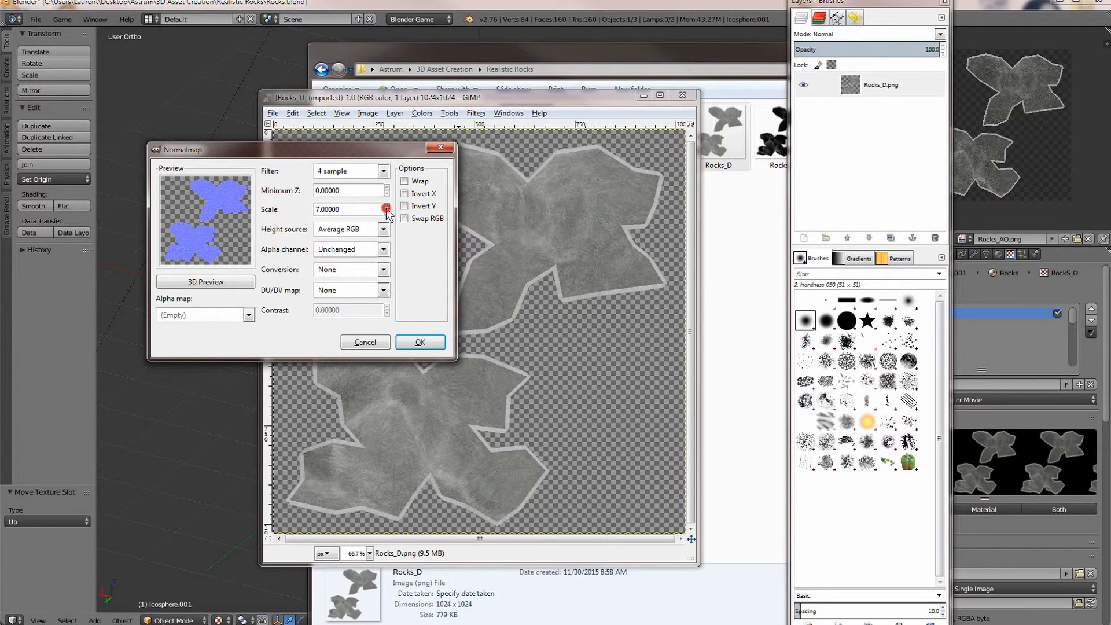
click(435, 346)
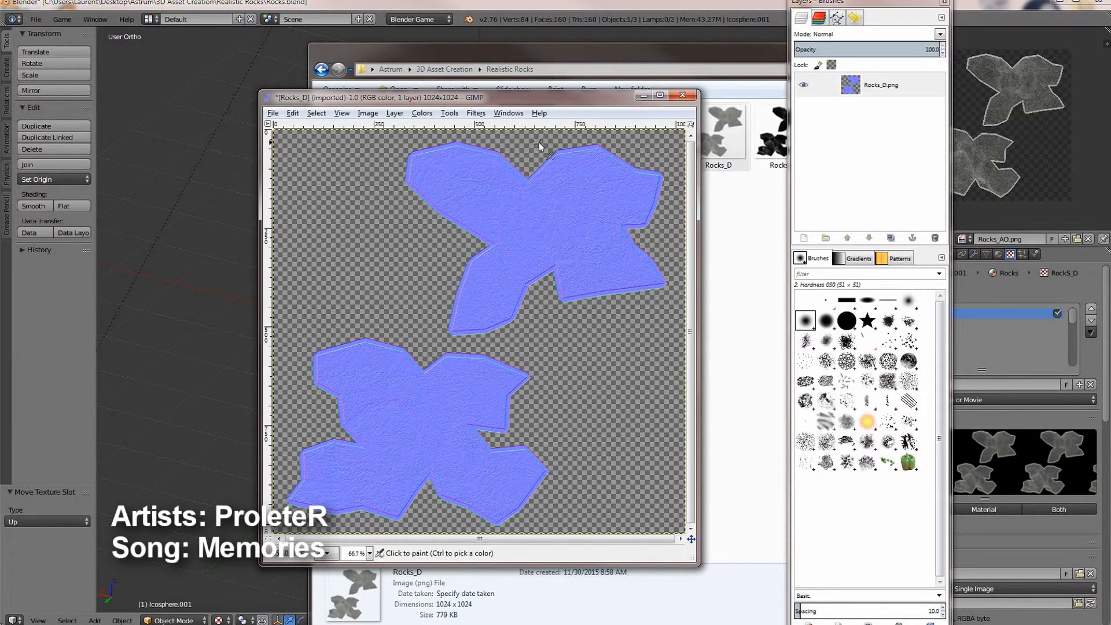
key(ctrl+z)
- Convert the Rocks_D texture to a stronger normal map with the Normalmap filter, raising the scale above 7
click(474, 114)
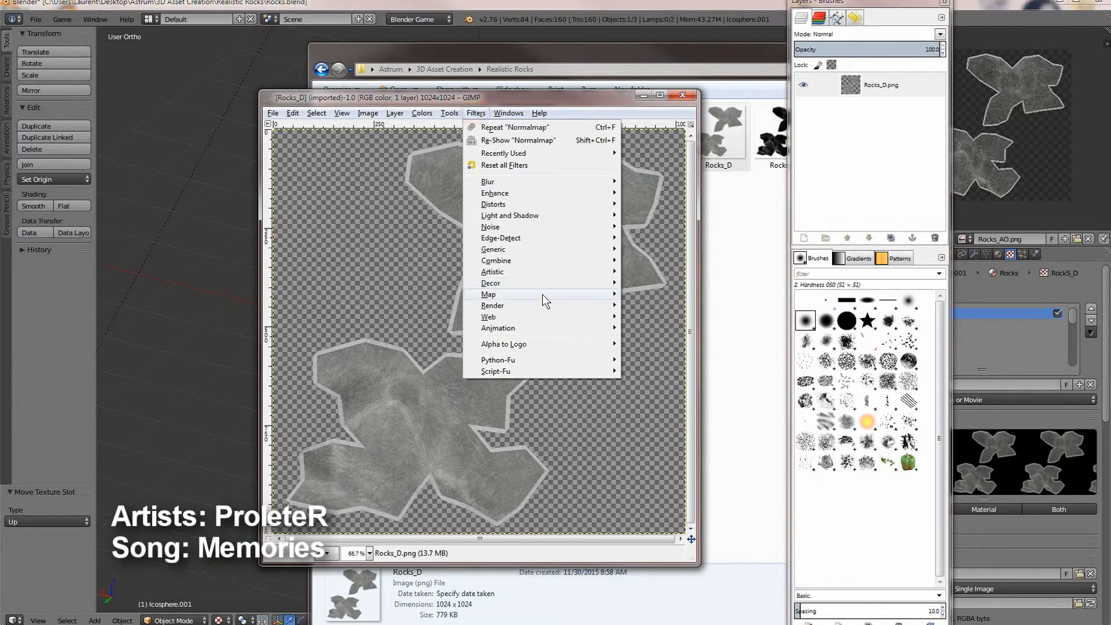
click(657, 362)
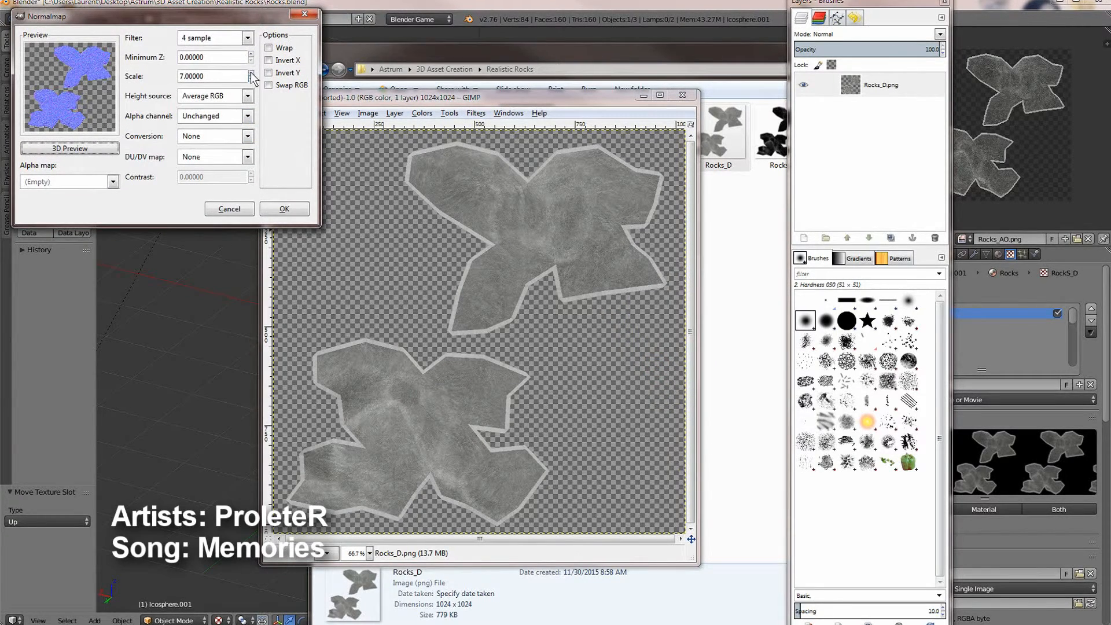
click(251, 74)
click(284, 208)
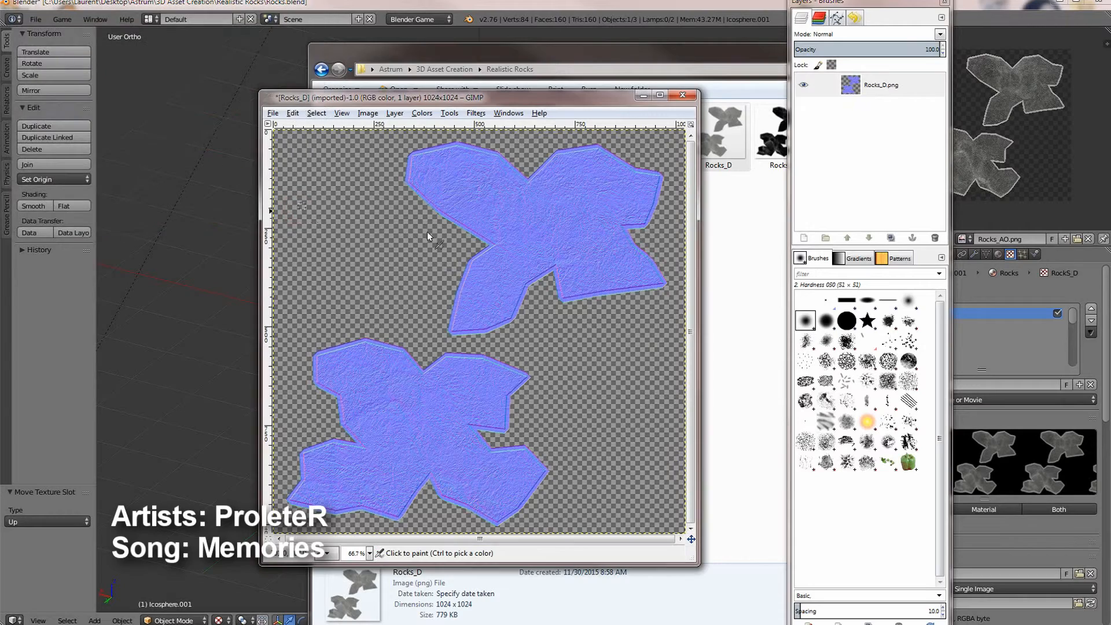
- Save the normal map as Rocks_N in the Realistic Rocks folder and export it as Rocks_N.png
click(273, 112)
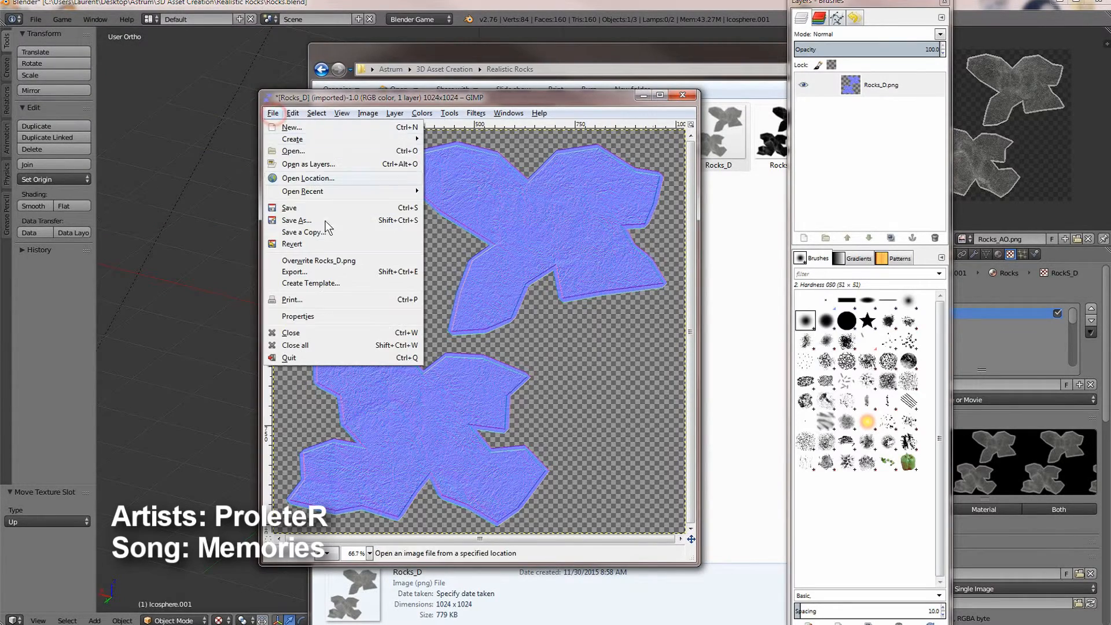
click(302, 220)
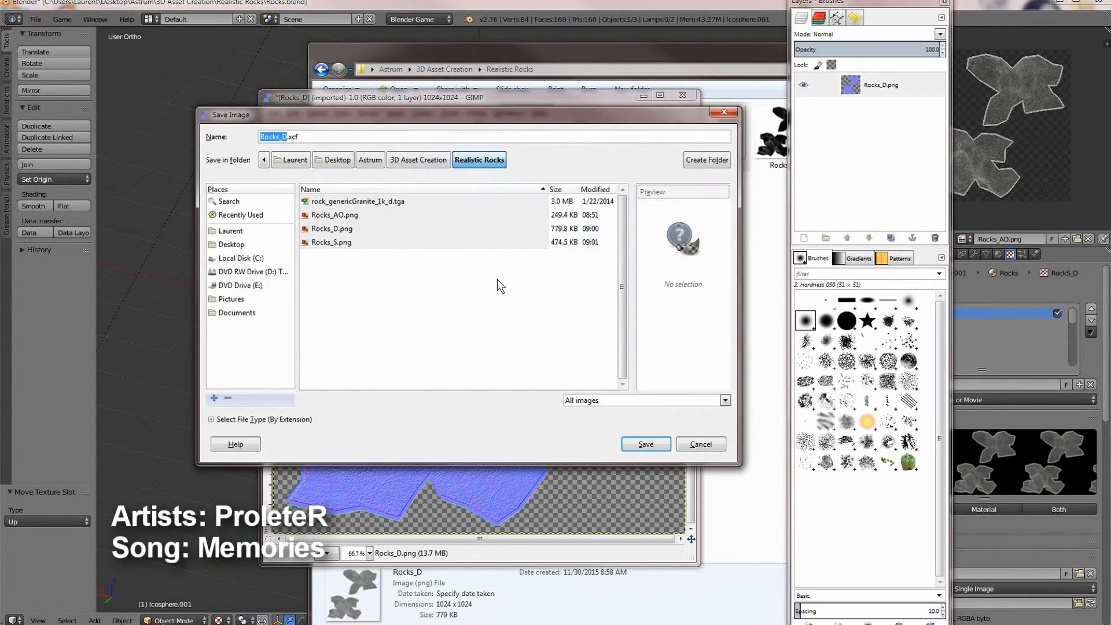
text(Rocks_N)
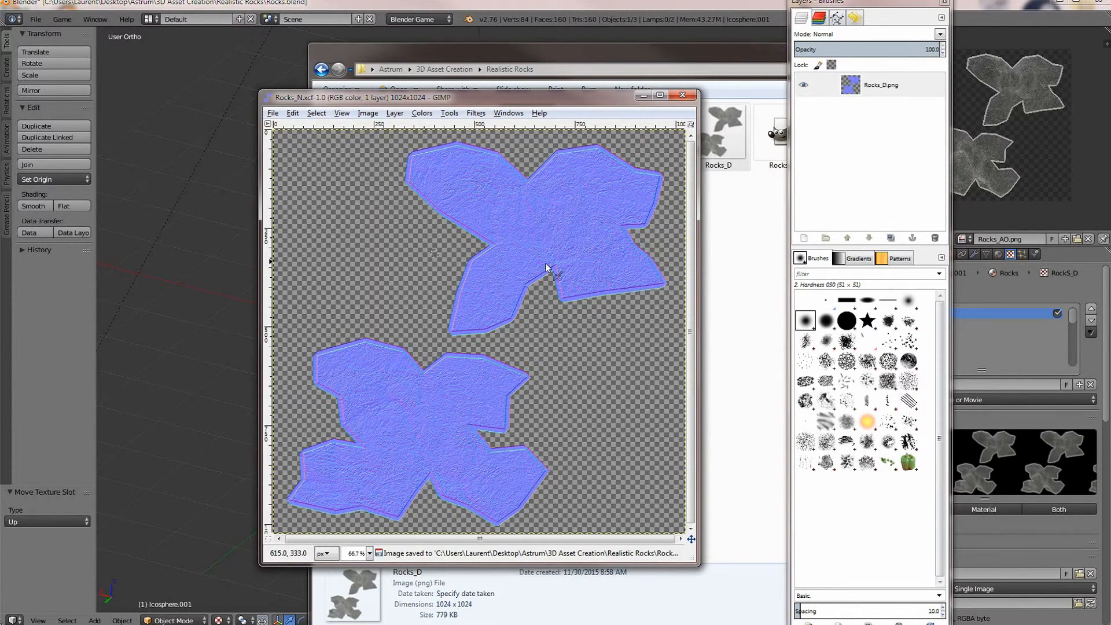
click(272, 114)
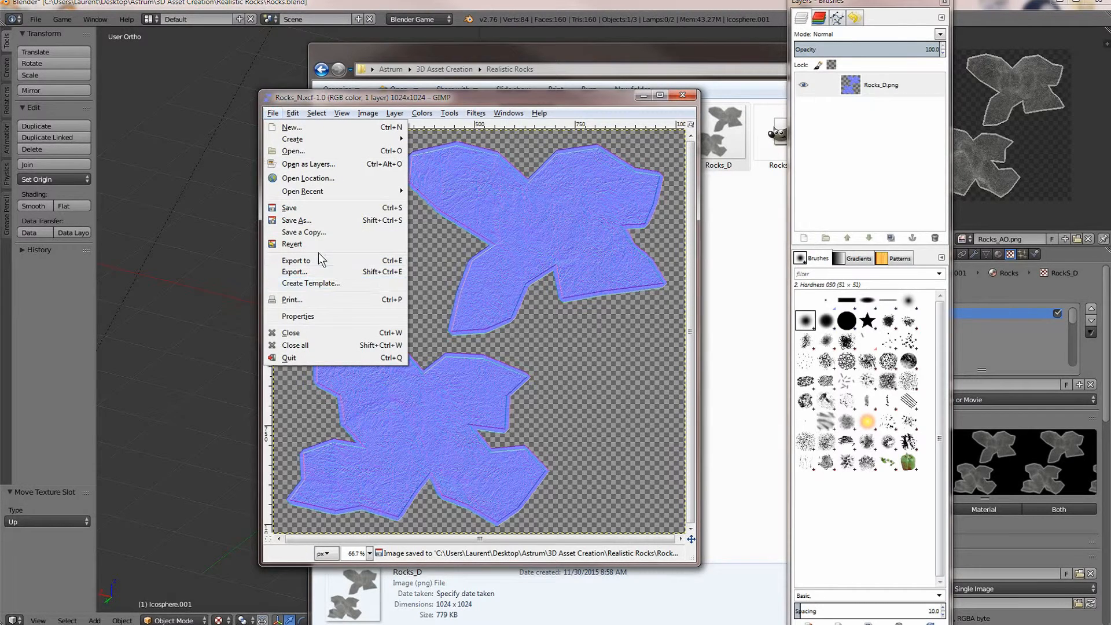
click(307, 271)
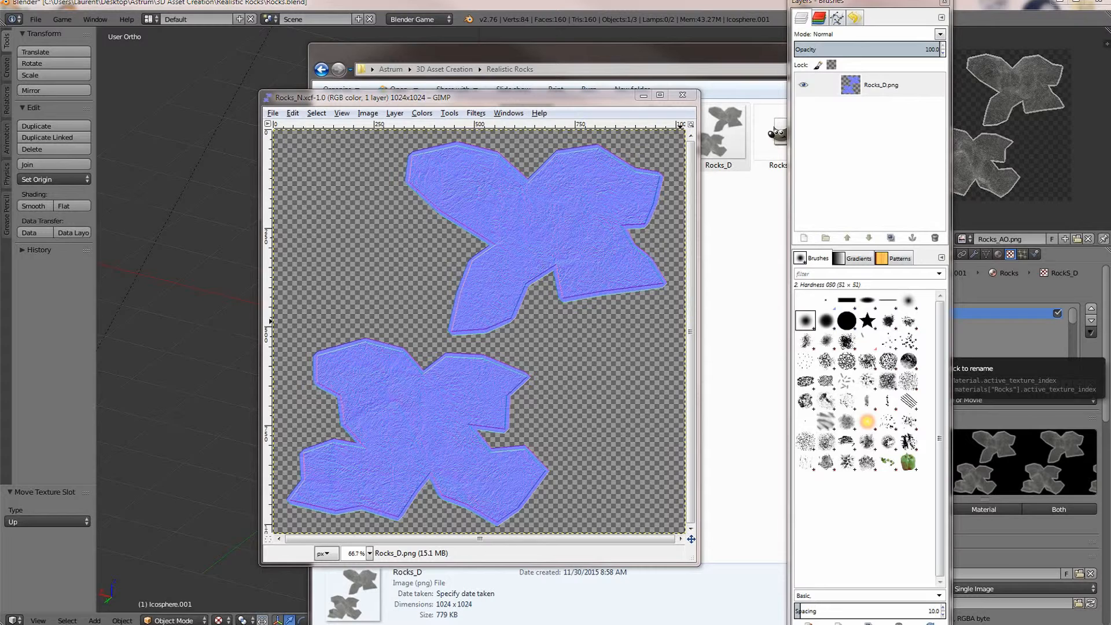
key(ctrl+e)
click(132, 246)
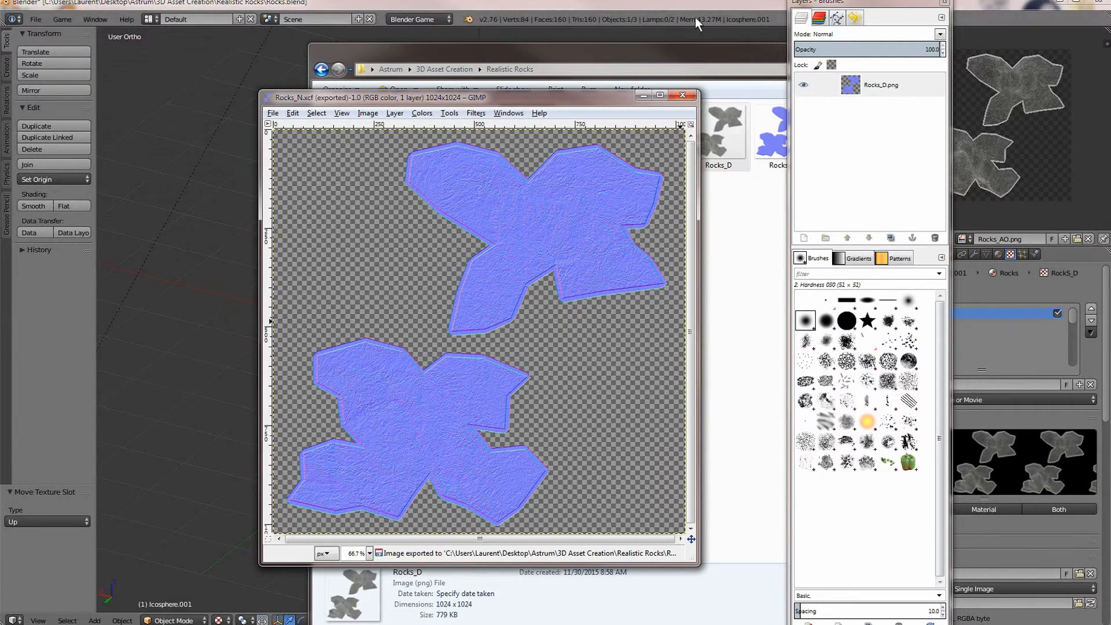
- Quit GIMP and delete the Rocks_N GIMP image from the Realistic Rocks folder
click(681, 95)
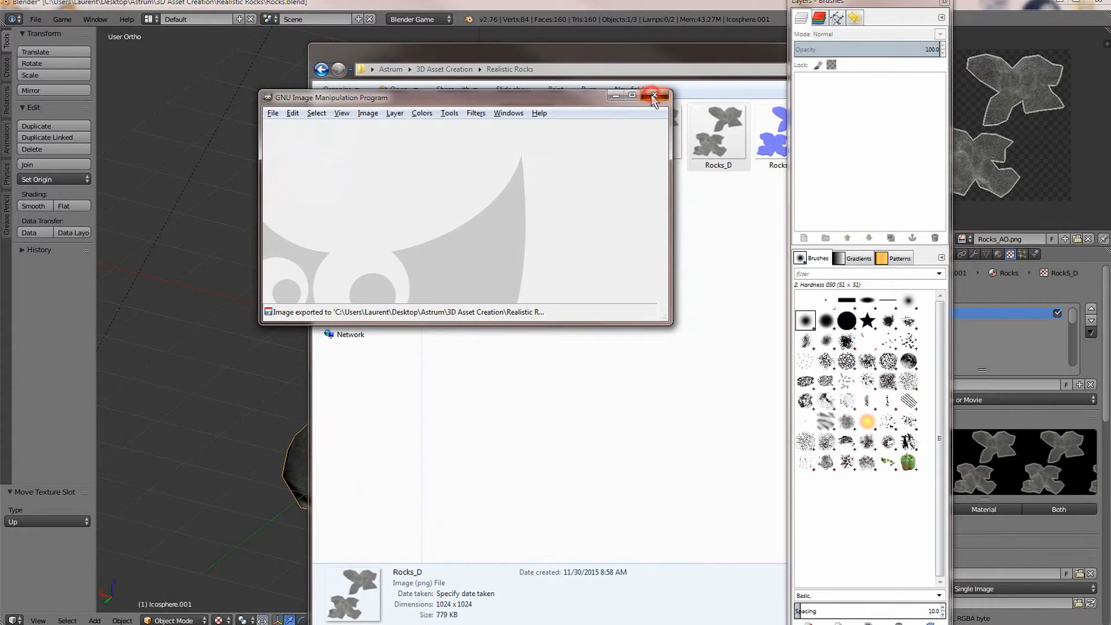
click(654, 97)
click(851, 157)
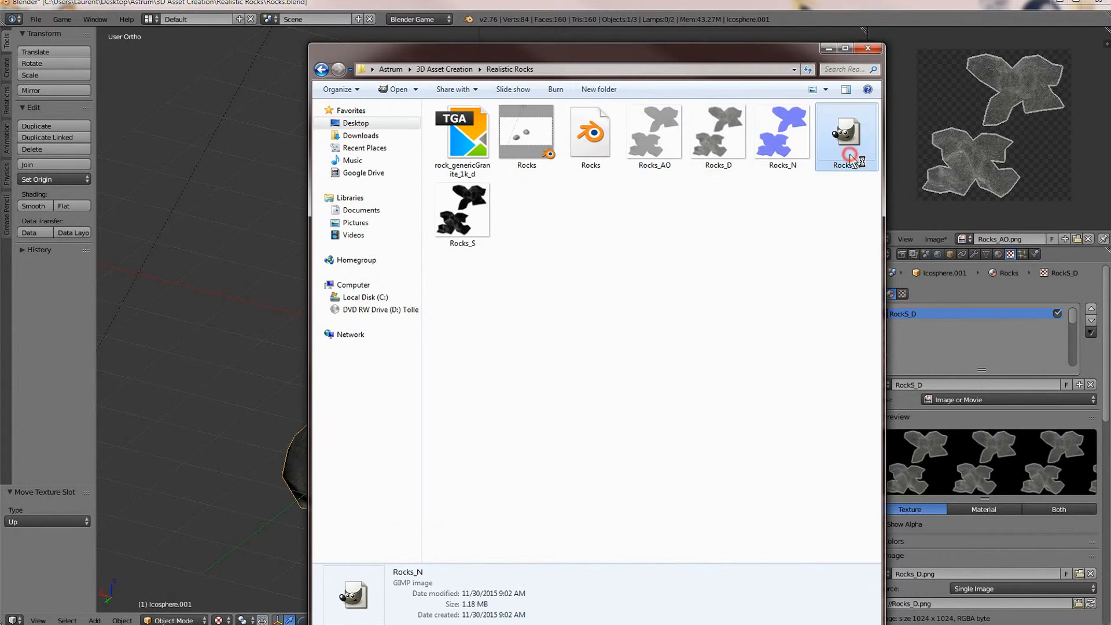
key(Delete)
key(Return)
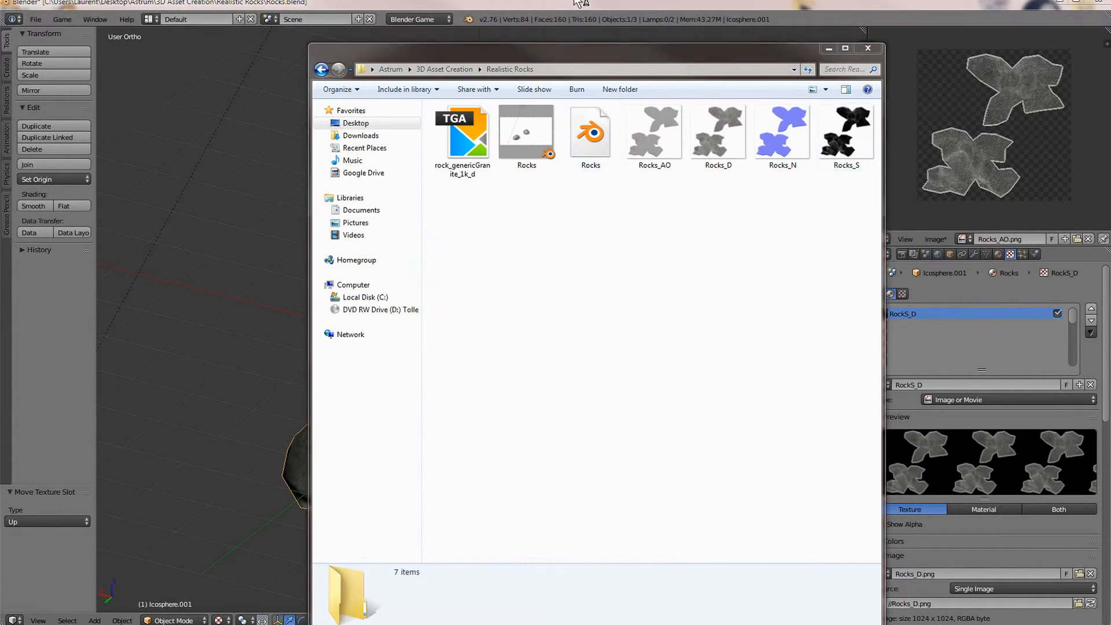
- In Blender, add a texture named Rocks_n in the second slot of the Rocks material and load Rocks_N.png into it
middle_drag(215, 288, 561, 343)
middle_drag(658, 354, 603, 322)
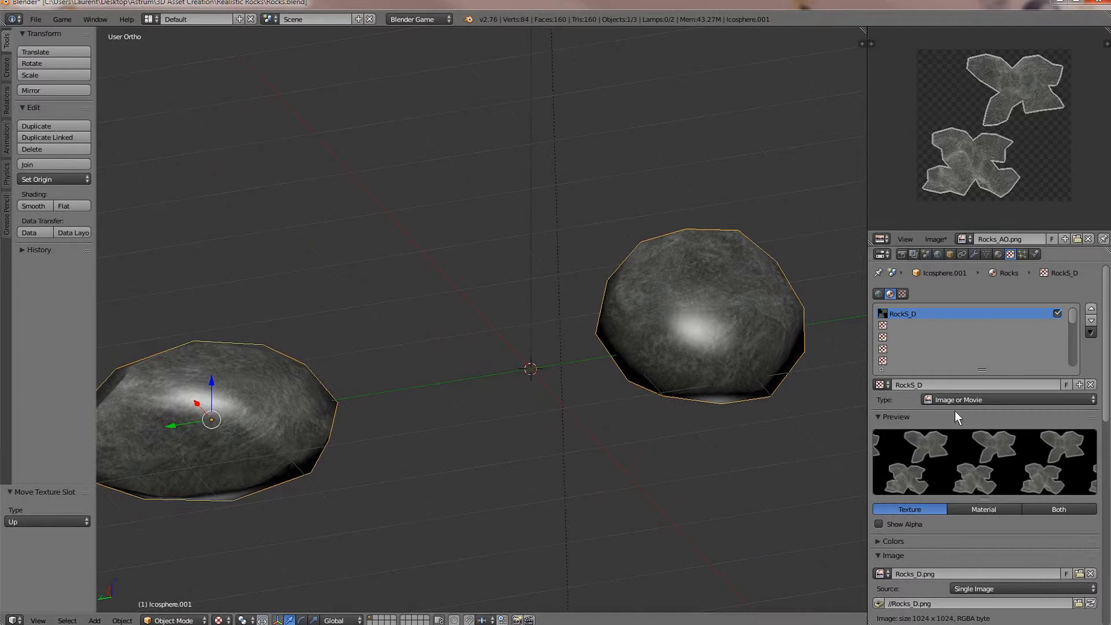
click(888, 326)
click(925, 386)
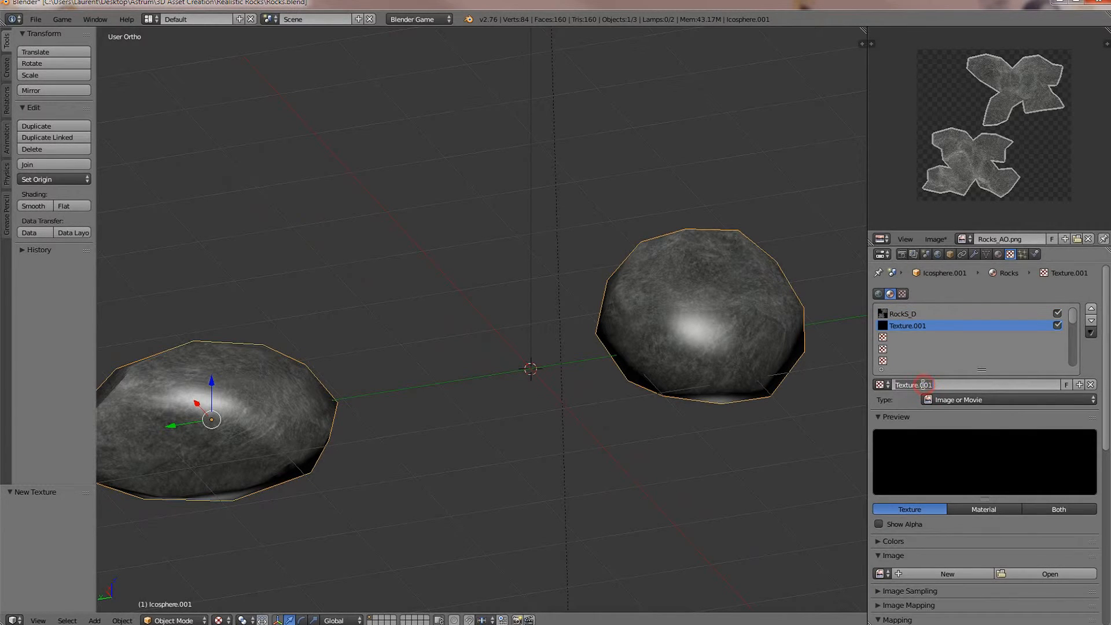
click(924, 385)
text(Rocks_n)
key(Return)
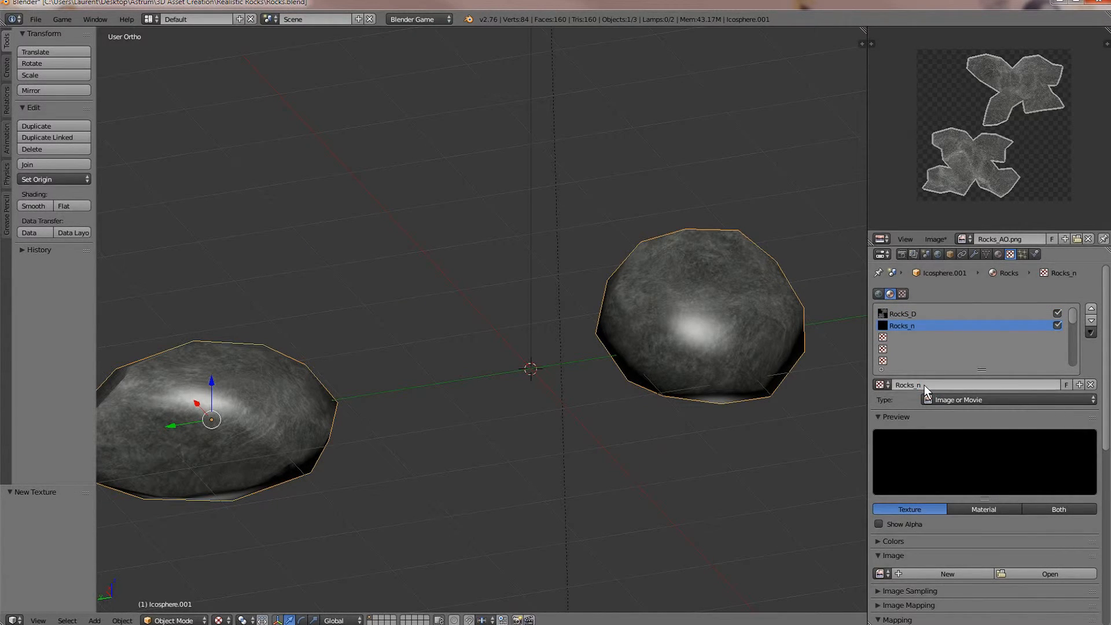
scroll(975, 431, down, 3)
click(1036, 501)
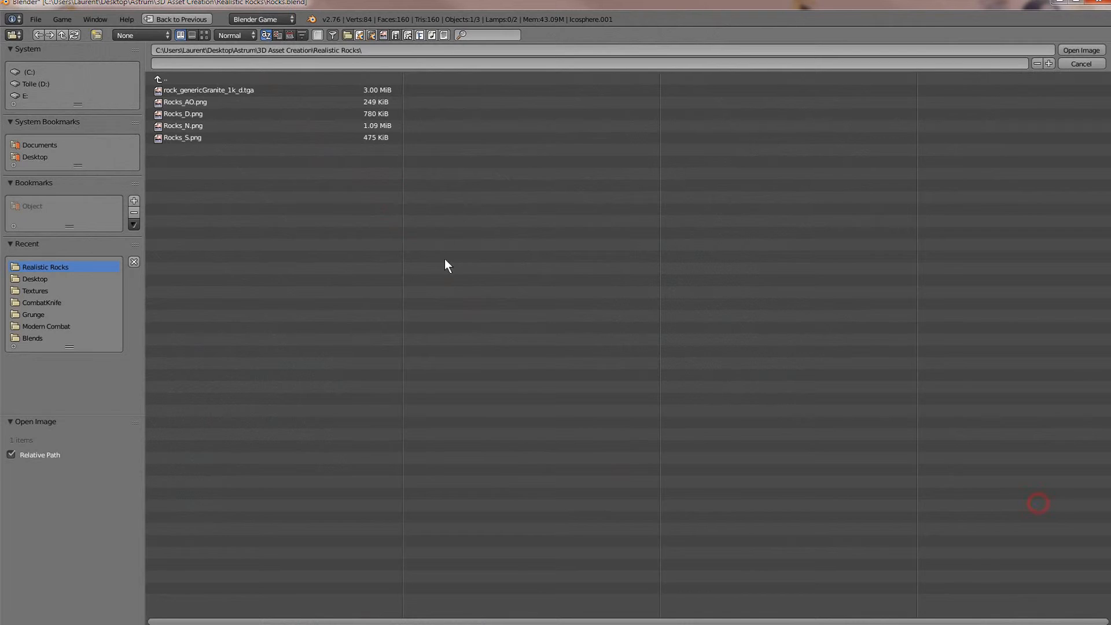
double_click(192, 124)
- Make the Rocks_n texture influence the geometry normal instead of the diffuse color
scroll(1023, 507, down, 6)
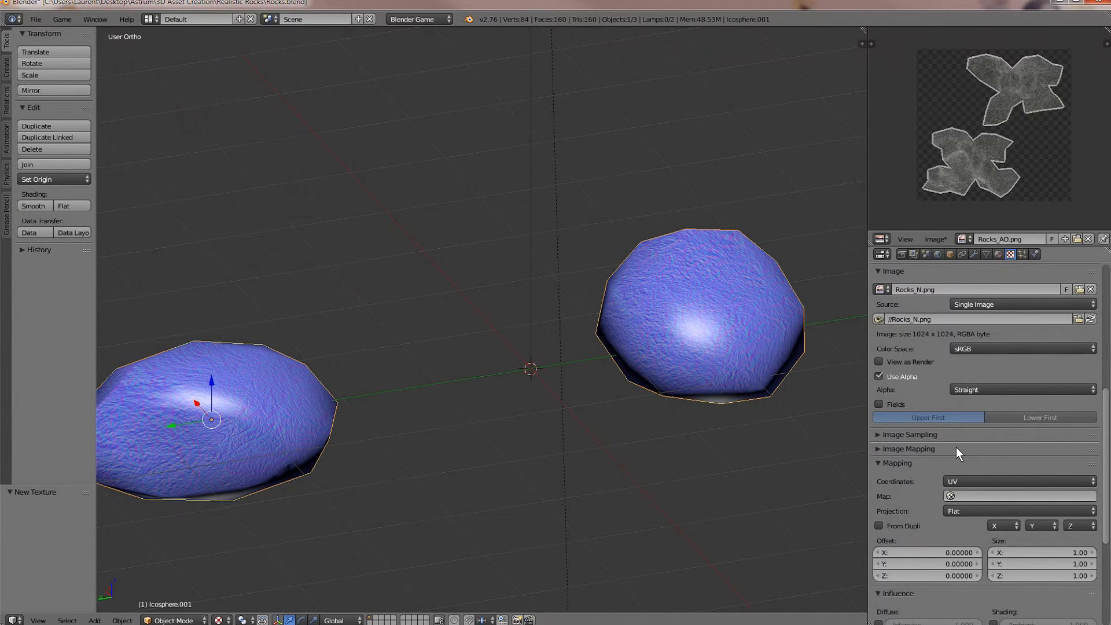
click(954, 434)
click(920, 434)
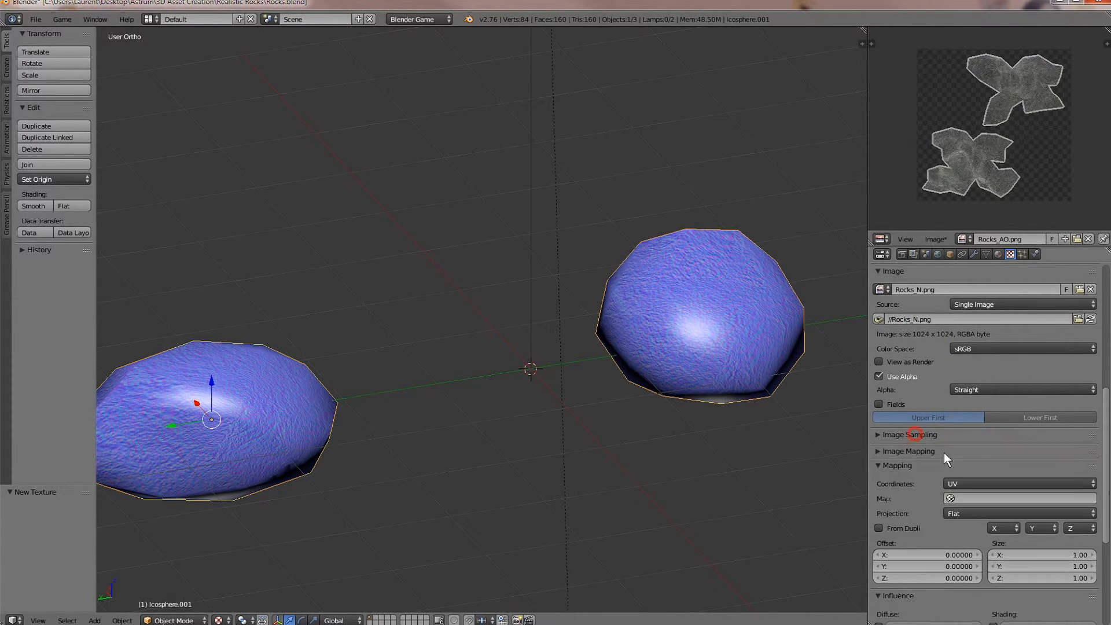
scroll(984, 498, down, 4)
click(994, 595)
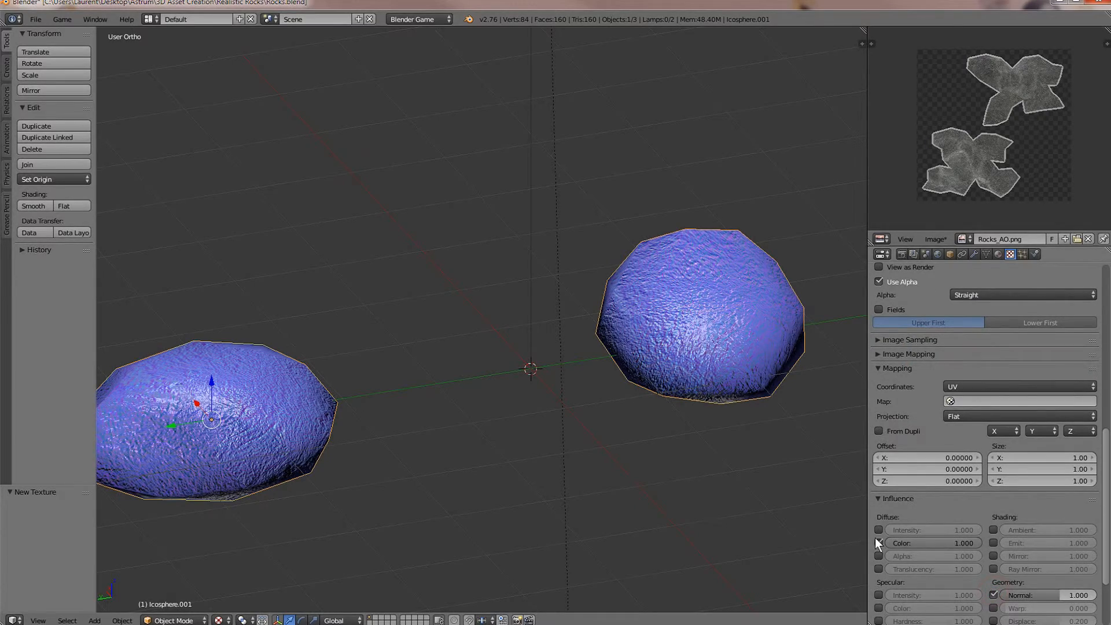
click(878, 543)
- Inspect the bumpy rock surfaces and set the Rocks_n texture's normal influence to 0.8
middle_drag(793, 486, 346, 514)
scroll(621, 451, up, 4)
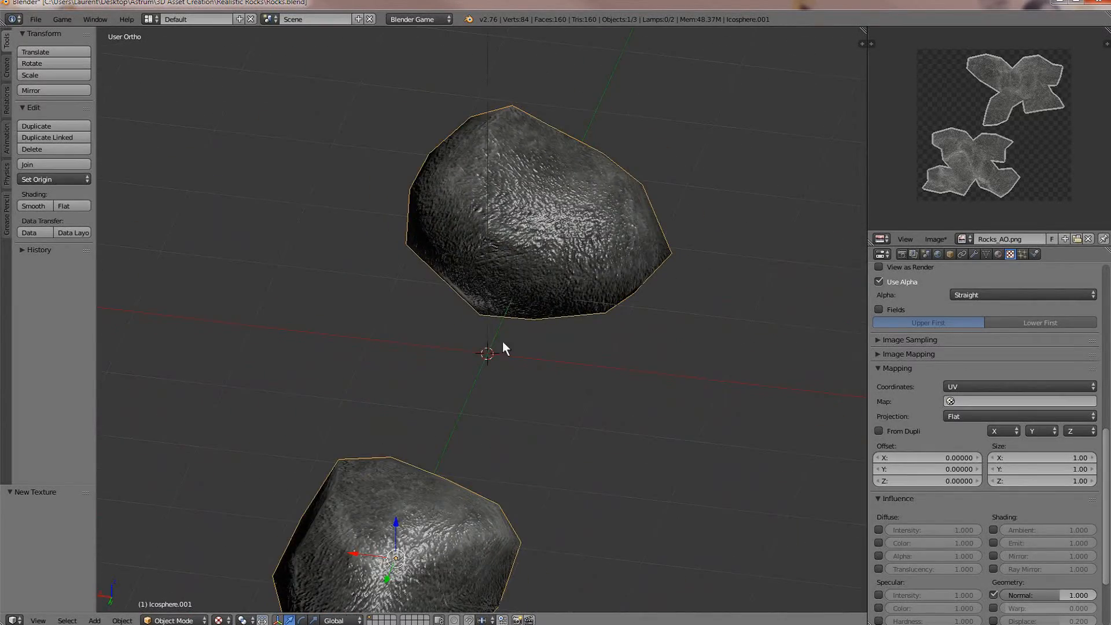
middle_drag(503, 342, 222, 339)
mouse_move(213, 378)
middle_down()
mouse_move(225, 389)
mouse_move(209, 394)
middle_up()
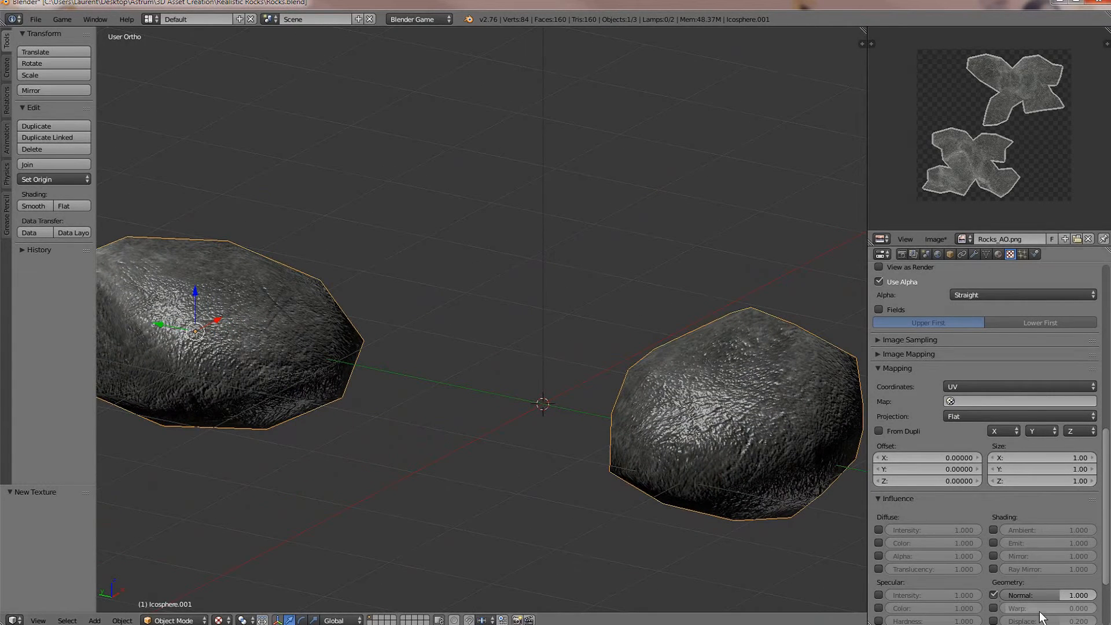
click(1055, 595)
text(0.8)
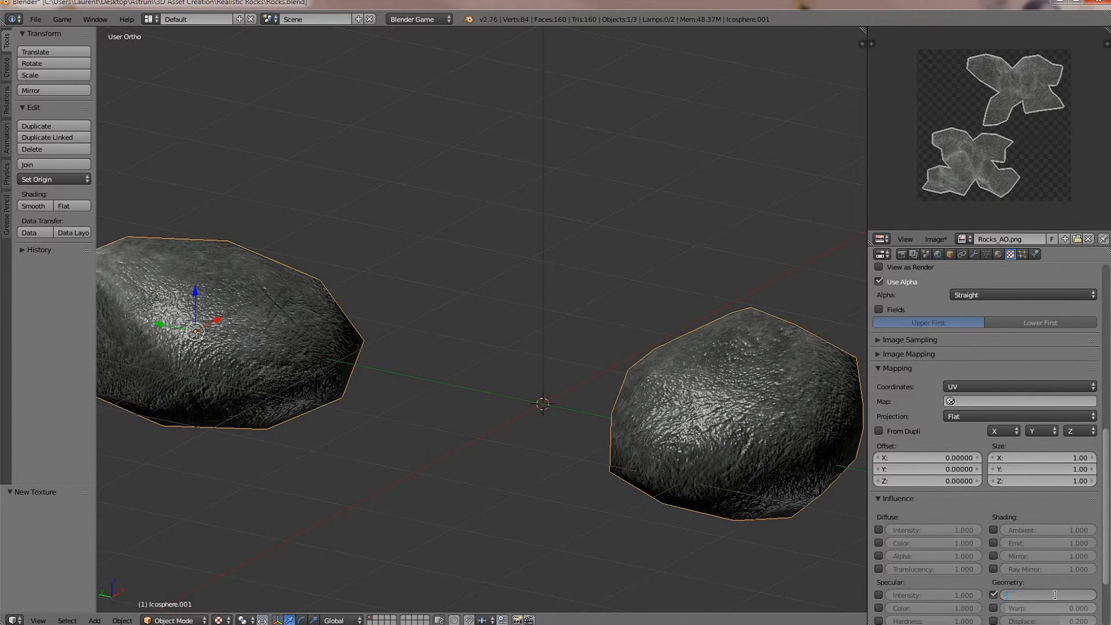
key(Return)
- Add a texture named Rocks_S in the third slot of the Rocks material and load Rocks_S.png into it
scroll(999, 335, up, 10)
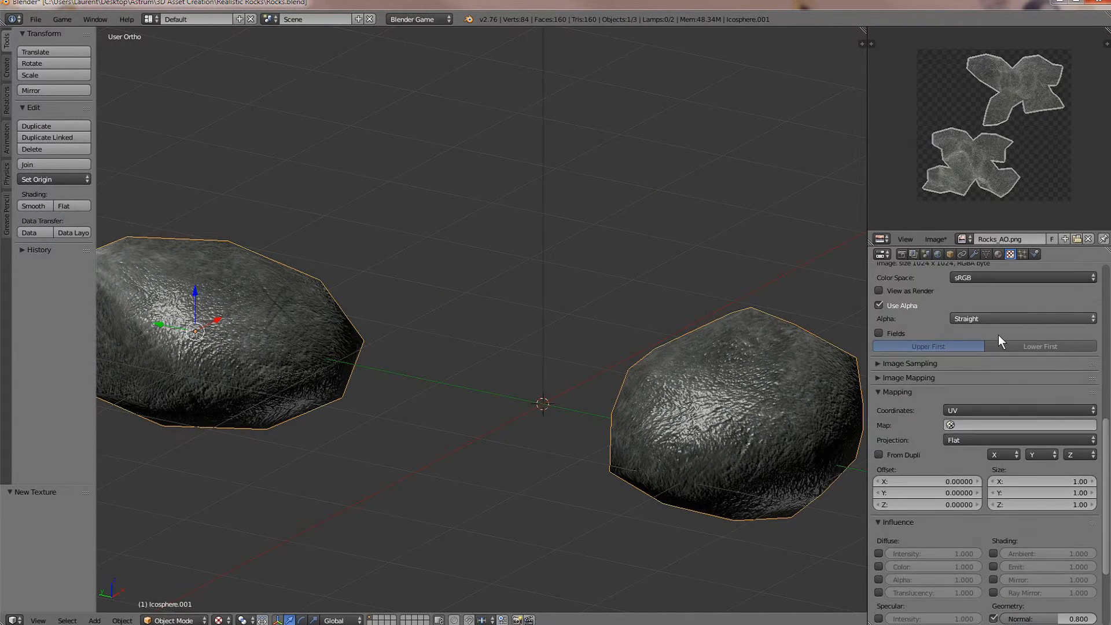
click(905, 290)
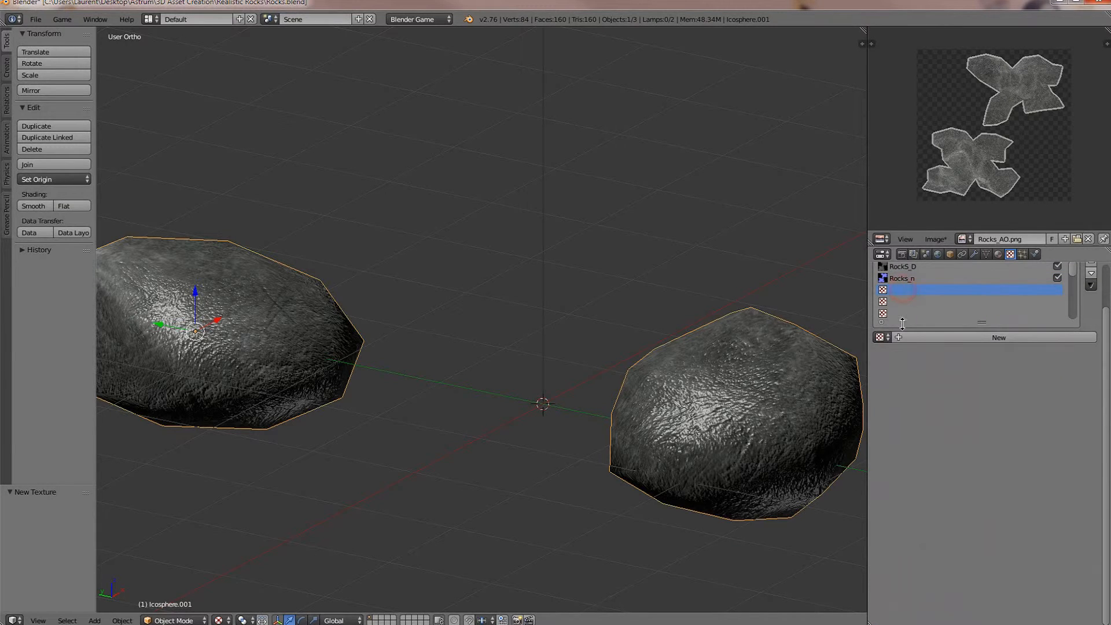
click(910, 338)
click(908, 336)
text(Ro)
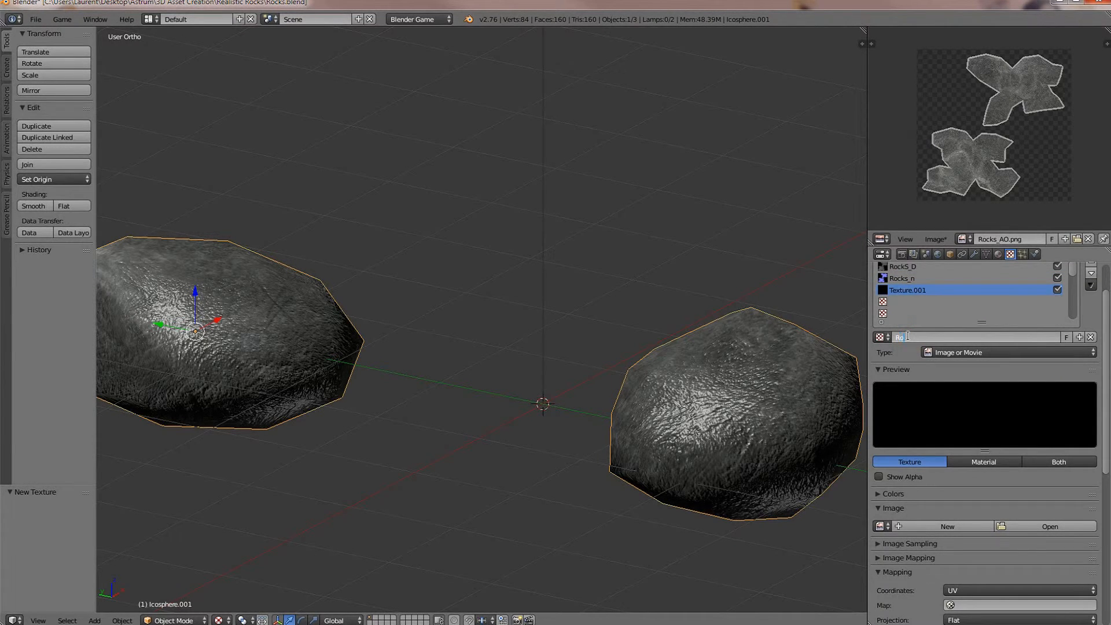
text(cks_S)
key(Return)
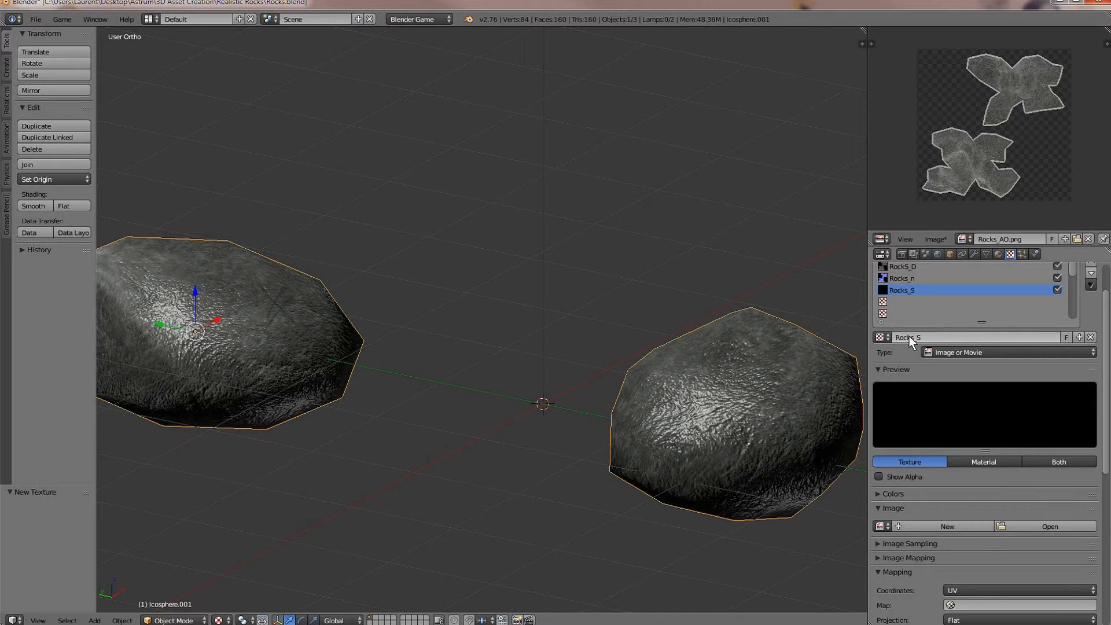
click(1050, 523)
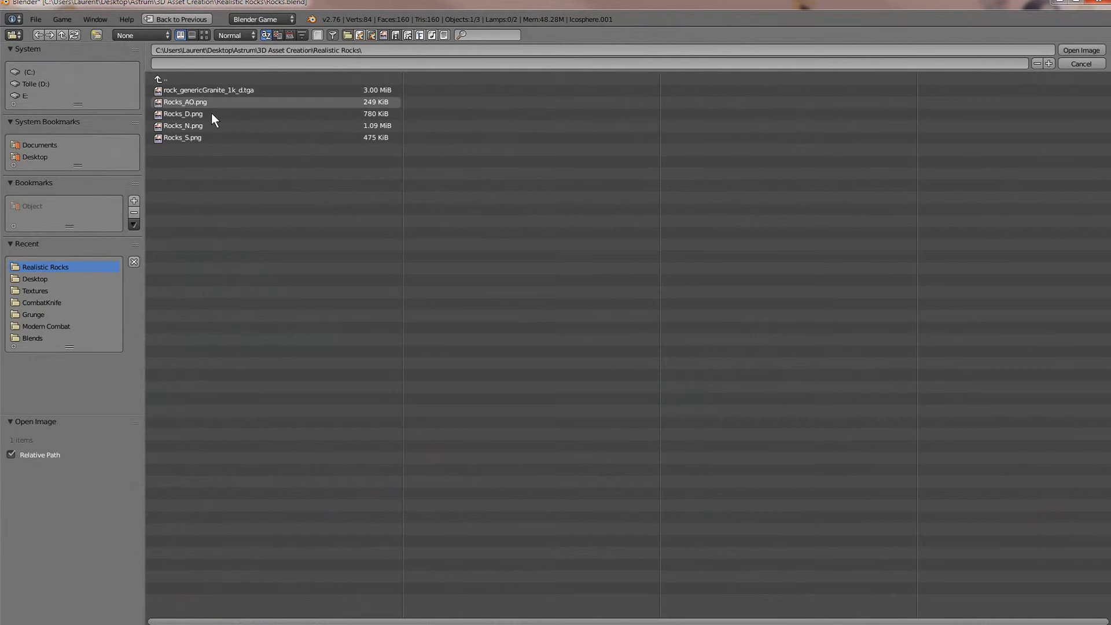
double_click(199, 136)
- Make the Rocks_S texture influence specular intensity and specular color instead of the diffuse color
scroll(697, 485, down, 3)
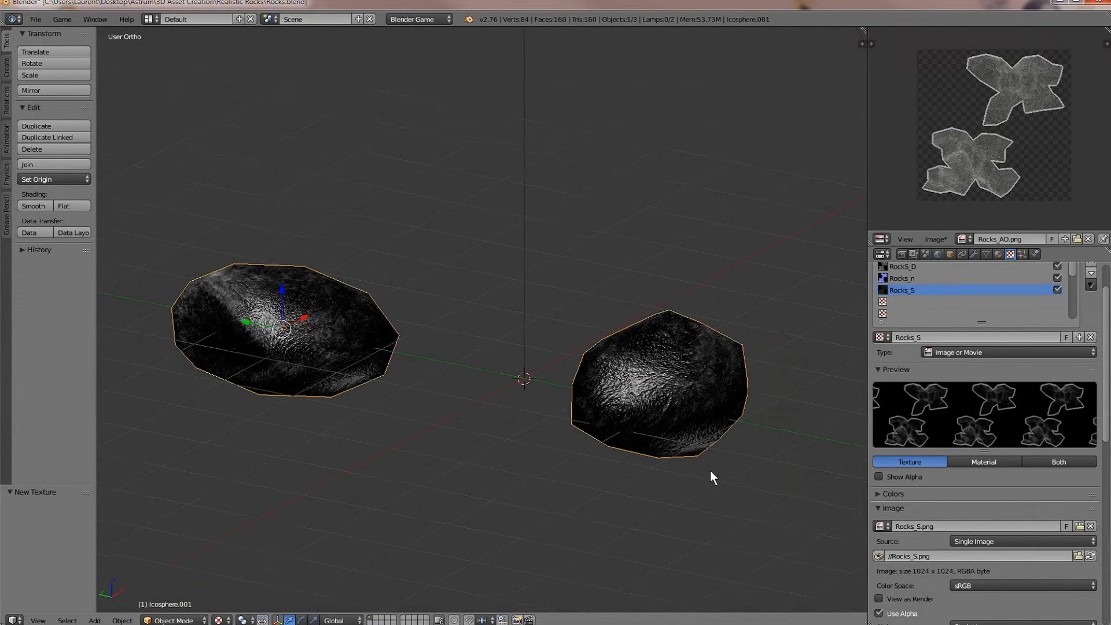
middle_drag(711, 471, 787, 480)
scroll(953, 522, down, 8)
scroll(960, 521, down, 6)
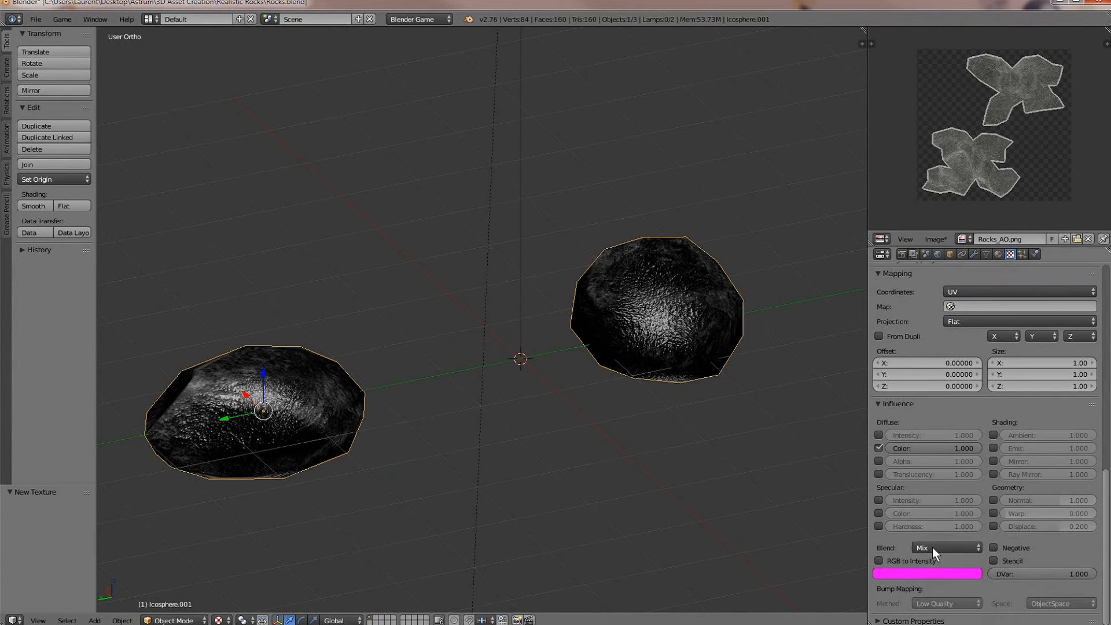
click(878, 513)
click(879, 500)
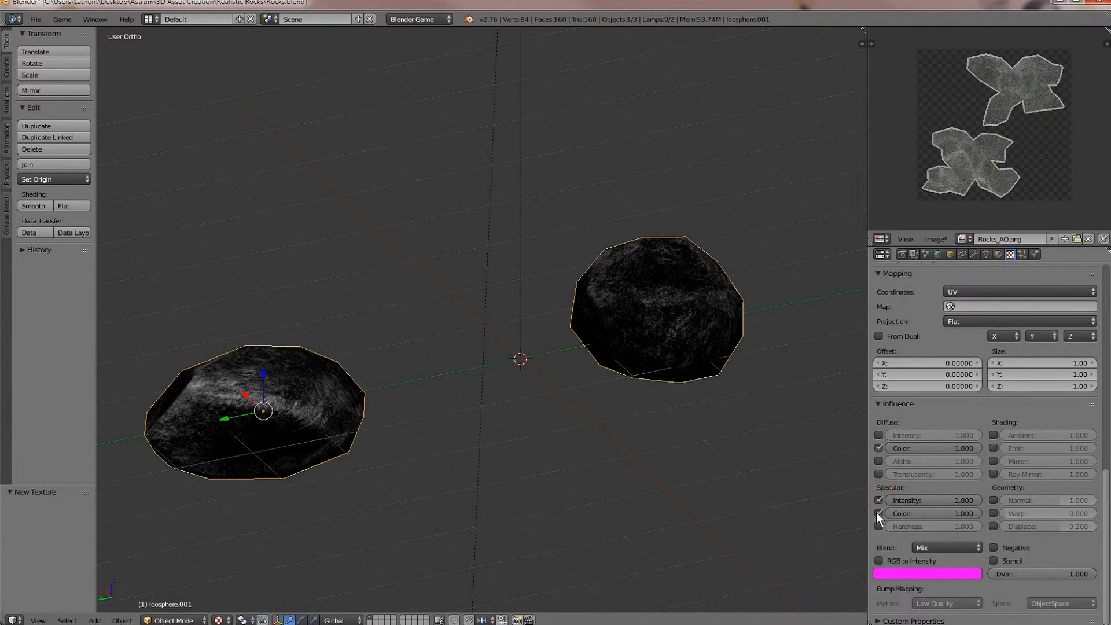
click(878, 448)
- Examine the specular-mapped rock surfaces from several angles, including their shading and shadows on the ground plane
middle_drag(835, 443, 481, 442)
key(r)
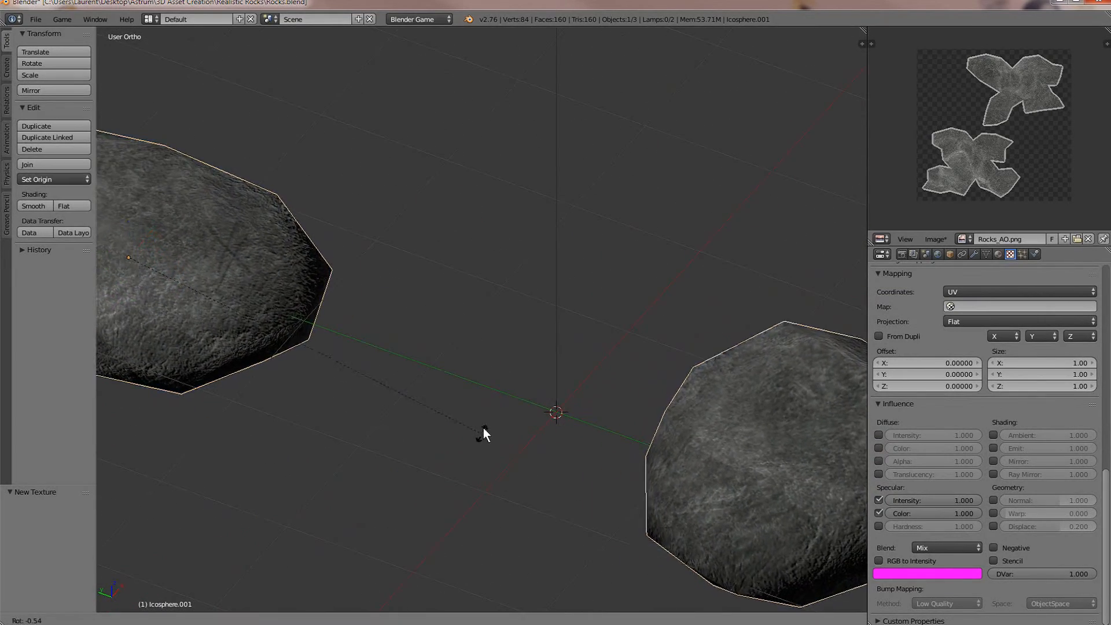
key(r)
right_click(524, 311)
scroll(462, 372, down, 4)
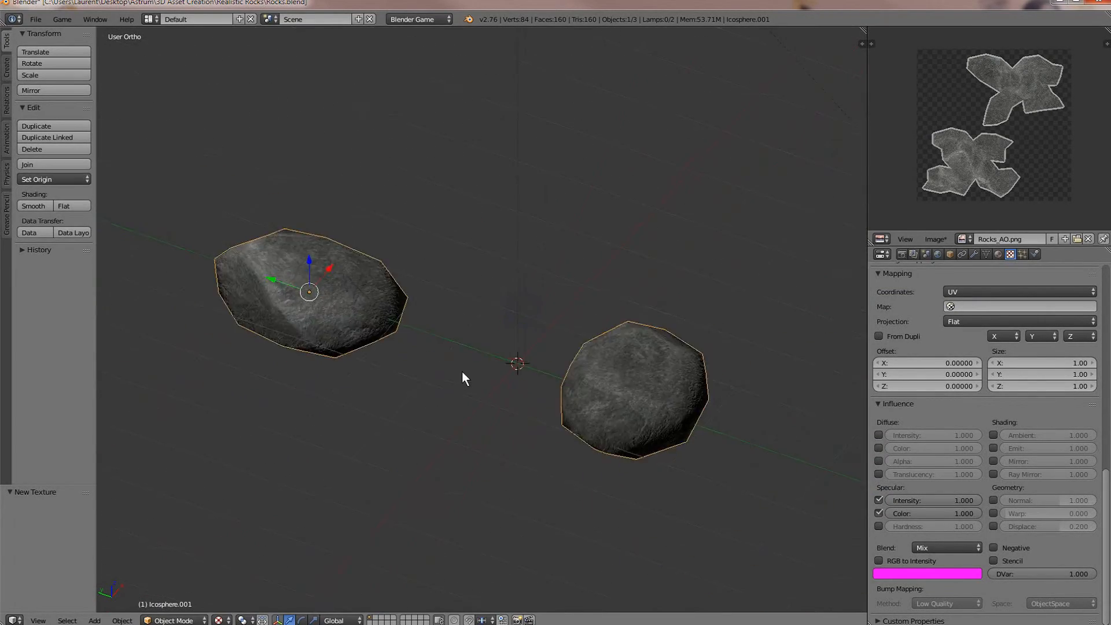
middle_drag(462, 372, 519, 367)
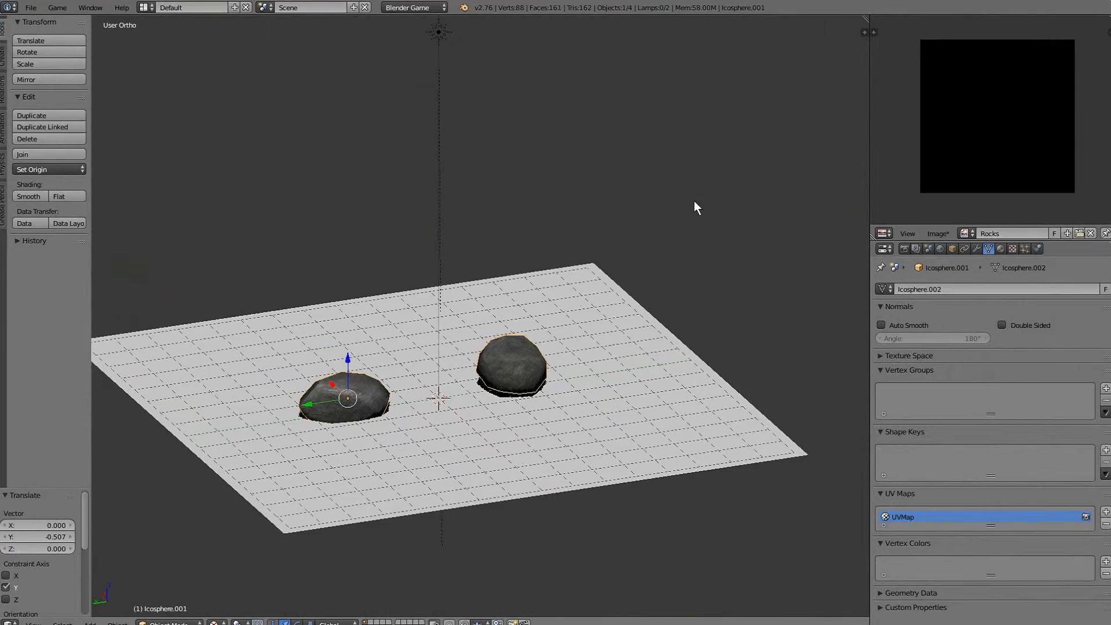
scroll(665, 228, up, 5)
middle_drag(665, 228, 612, 234)
scroll(612, 234, down, 3)
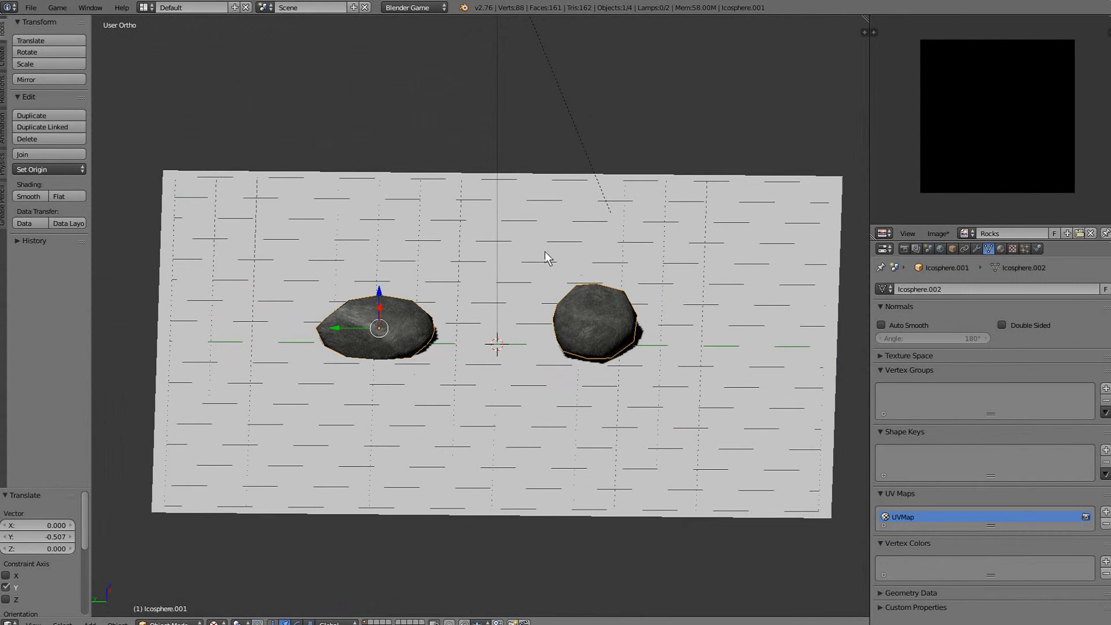
middle_drag(544, 251, 444, 321)
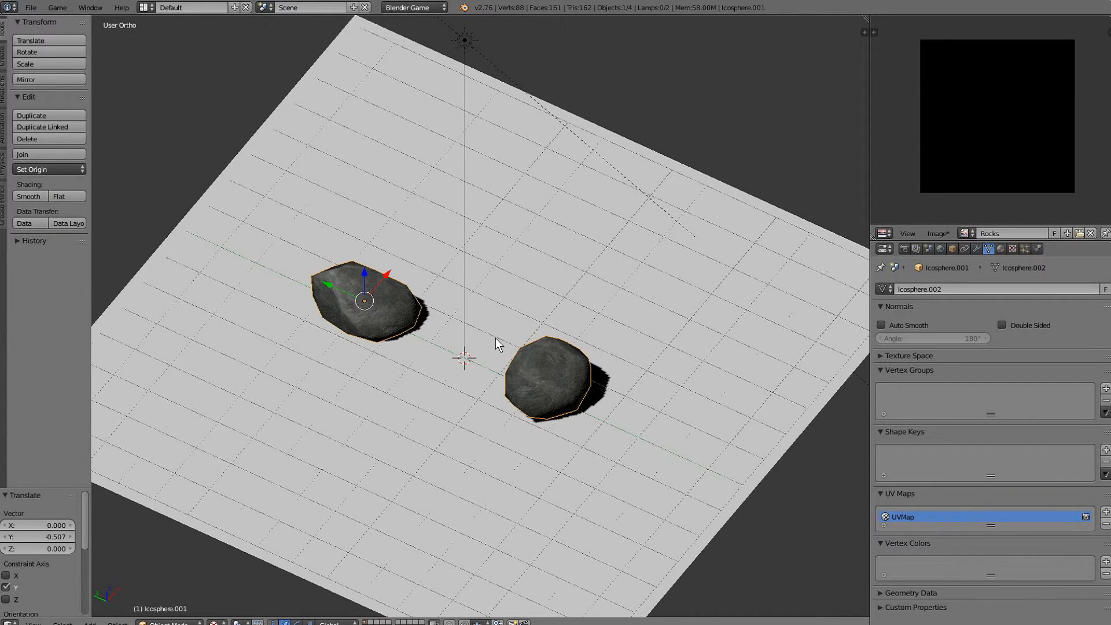
- Try a long stretch of the elongated rock's mesh along Y and instead widen it moderately along X
scroll(496, 338, up, 3)
key(Tab)
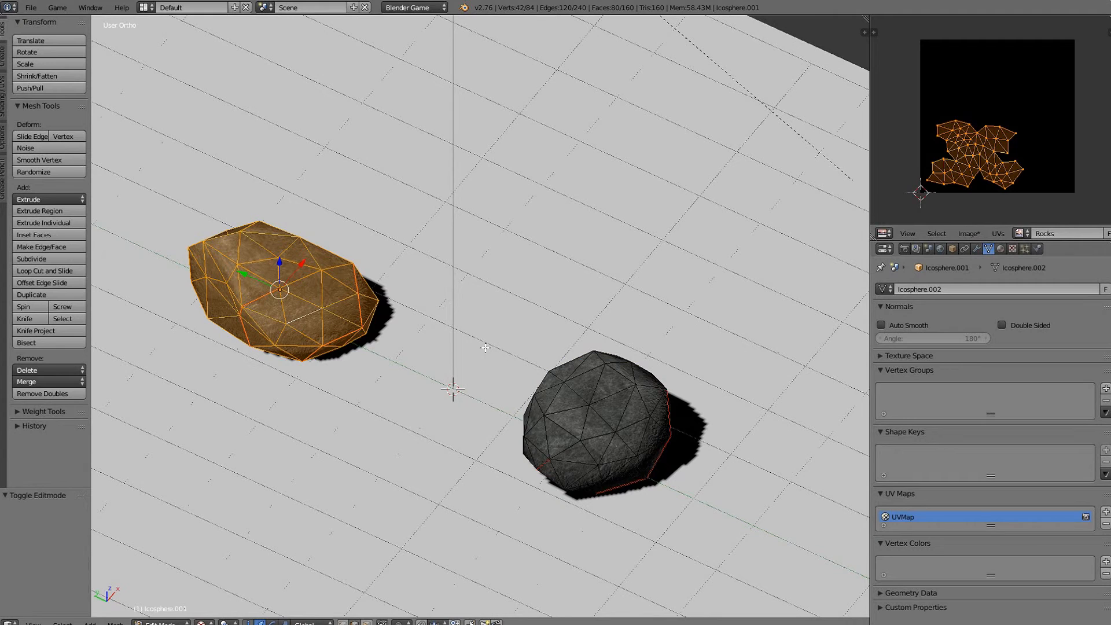
key(s)
key(x)
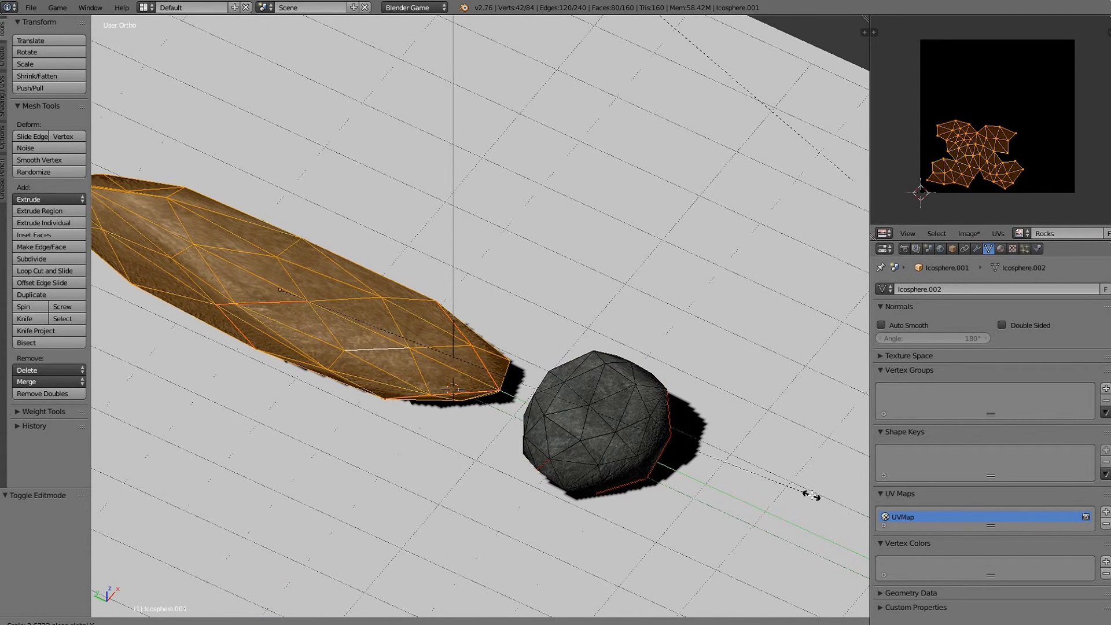
right_click(810, 495)
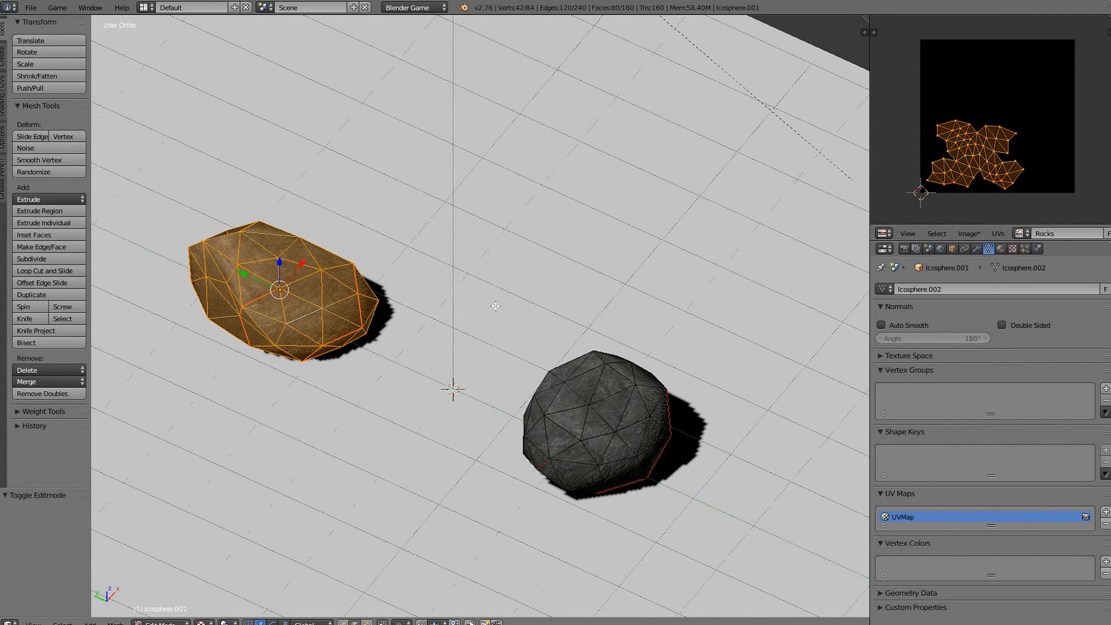
key(s)
key(x)
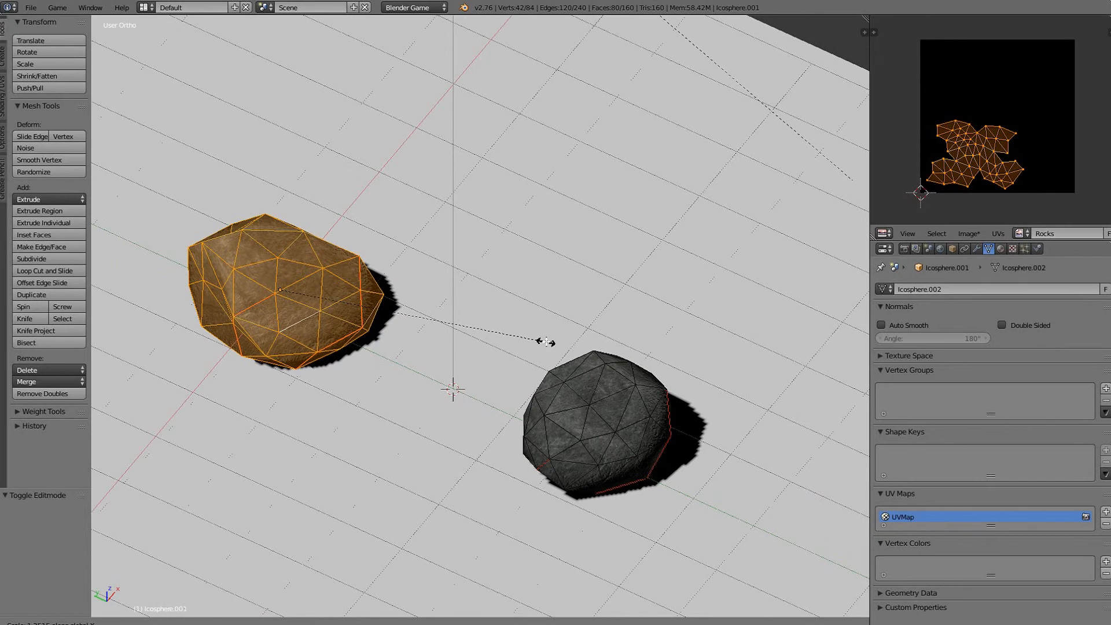
click(557, 356)
key(Tab)
- Try to make a joined face from the elongated rock's fully selected mesh
key(Tab)
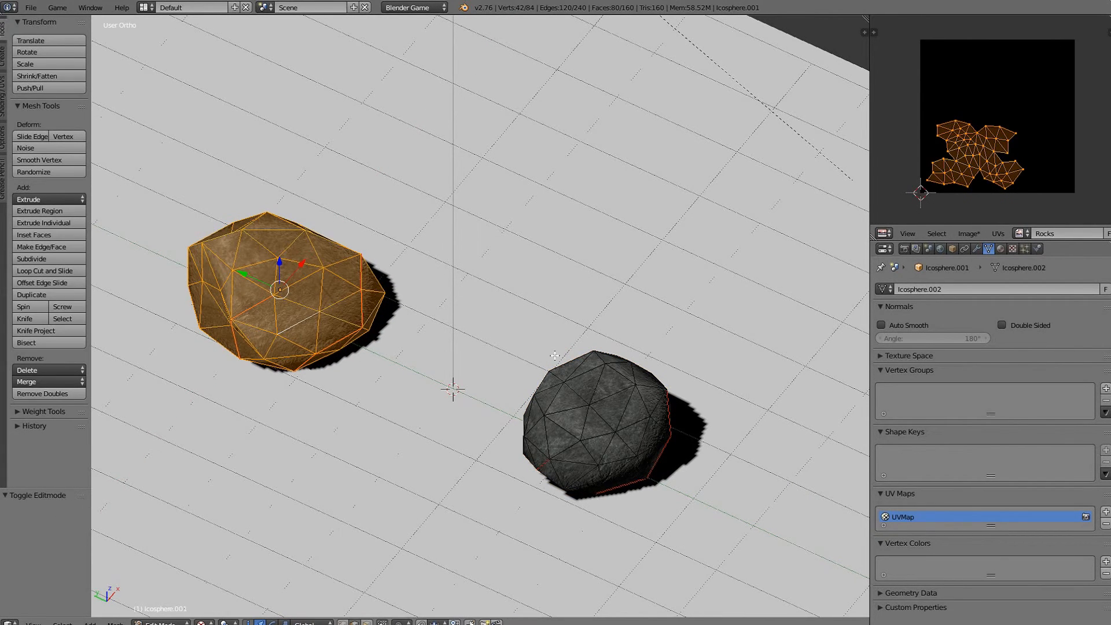
key(f)
key(Tab)
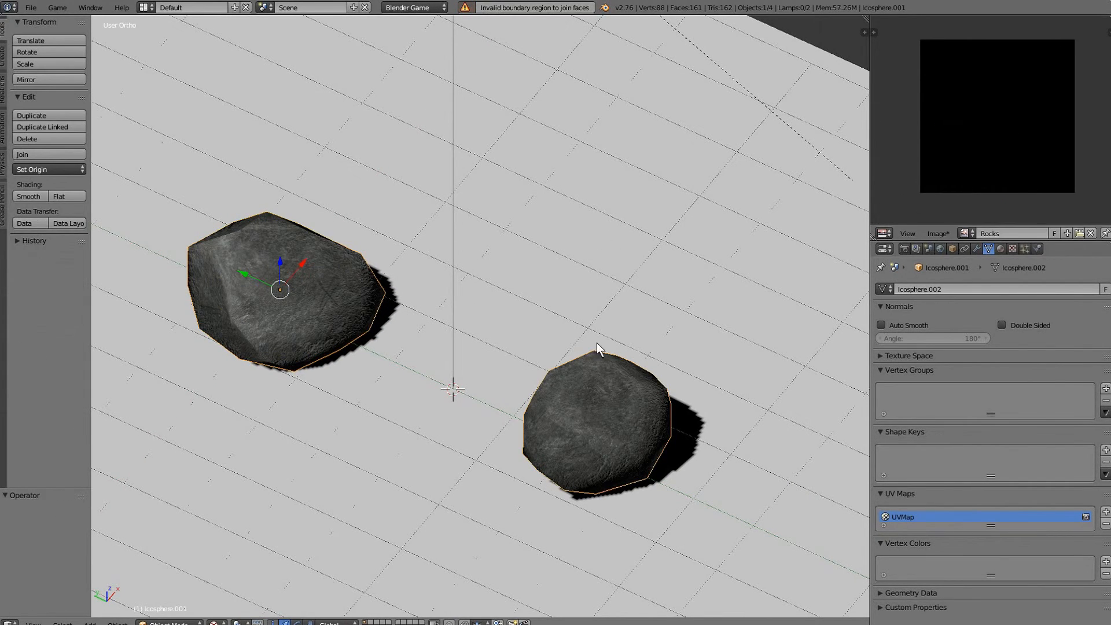
middle_drag(596, 343, 610, 310)
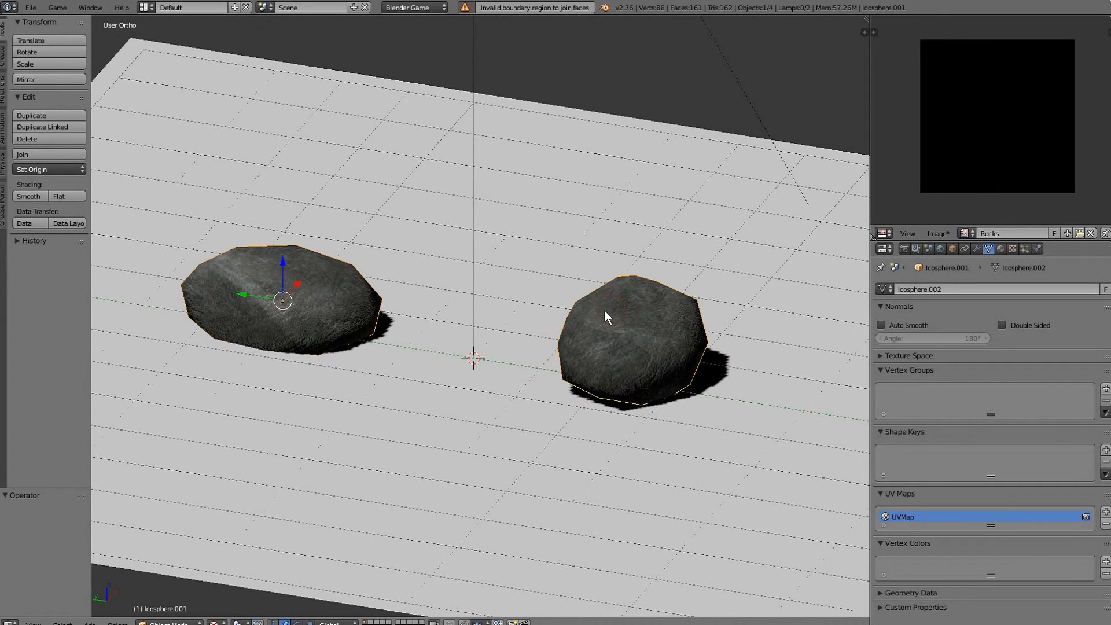